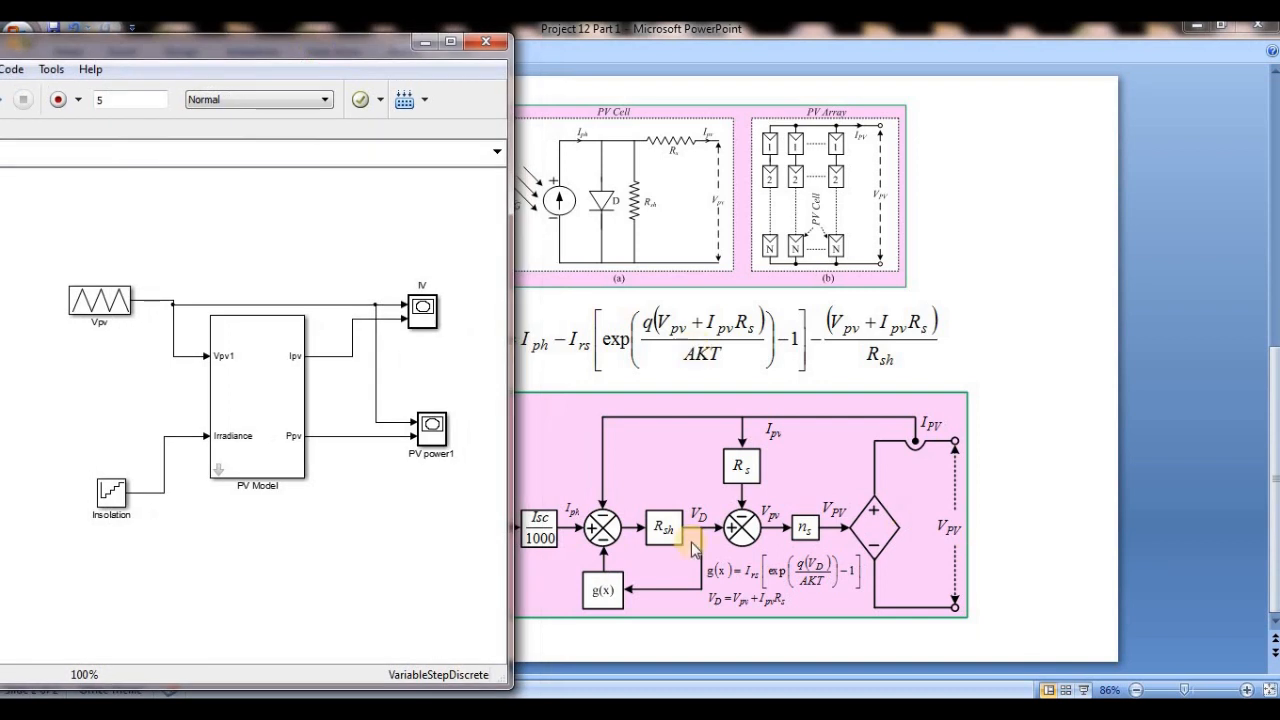
- Open the PV Model subsystem and go down through its nested PV module (I) subsystems to the innermost block diagram
double_click(220, 458)
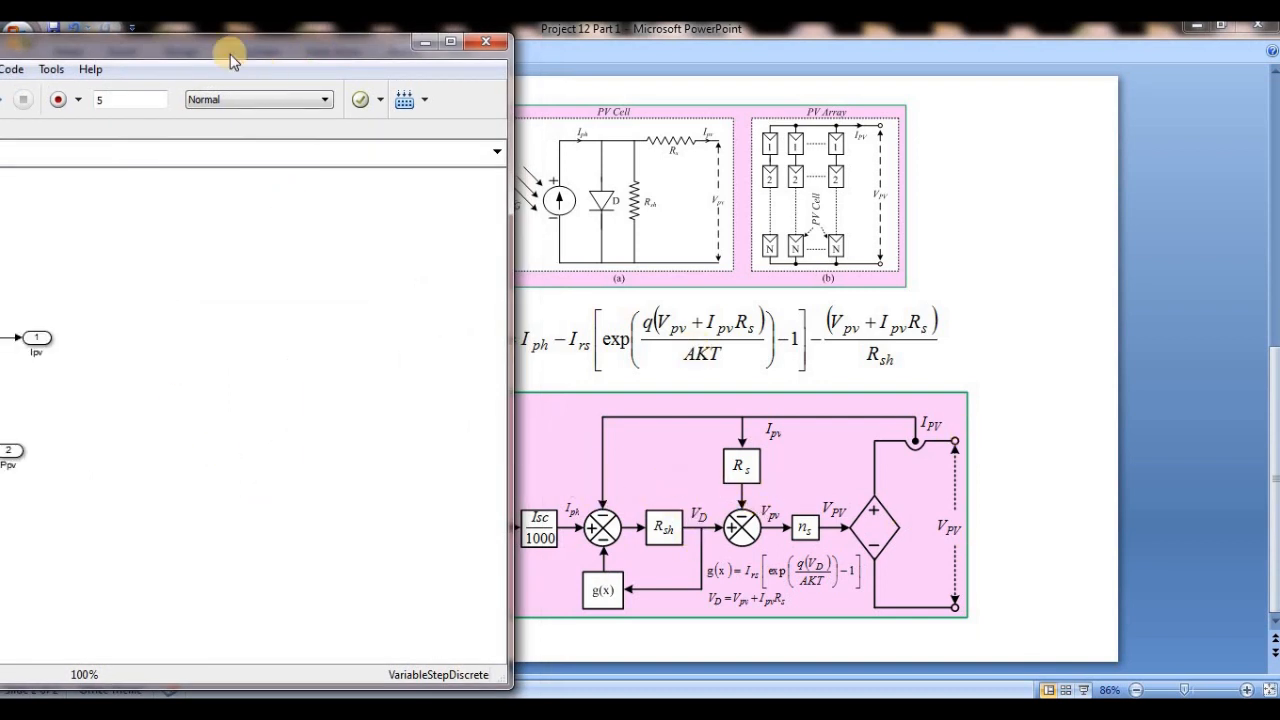
drag(234, 51, 549, 64)
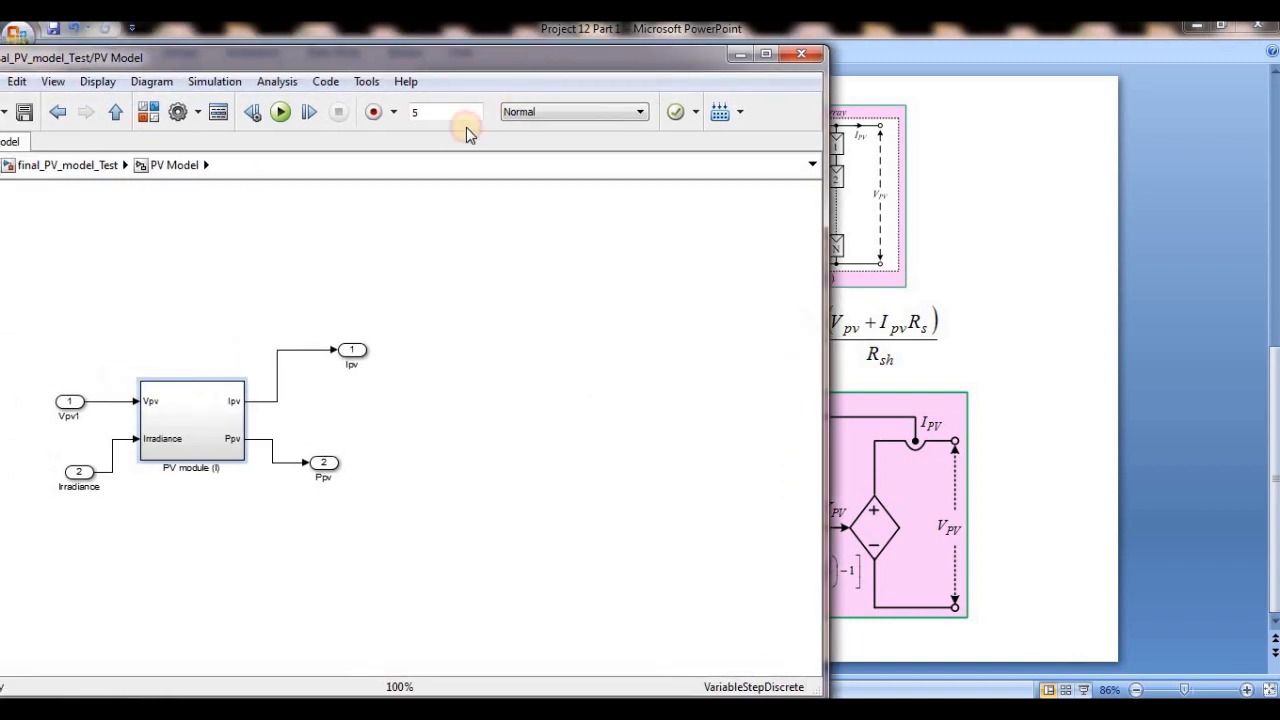
double_click(183, 398)
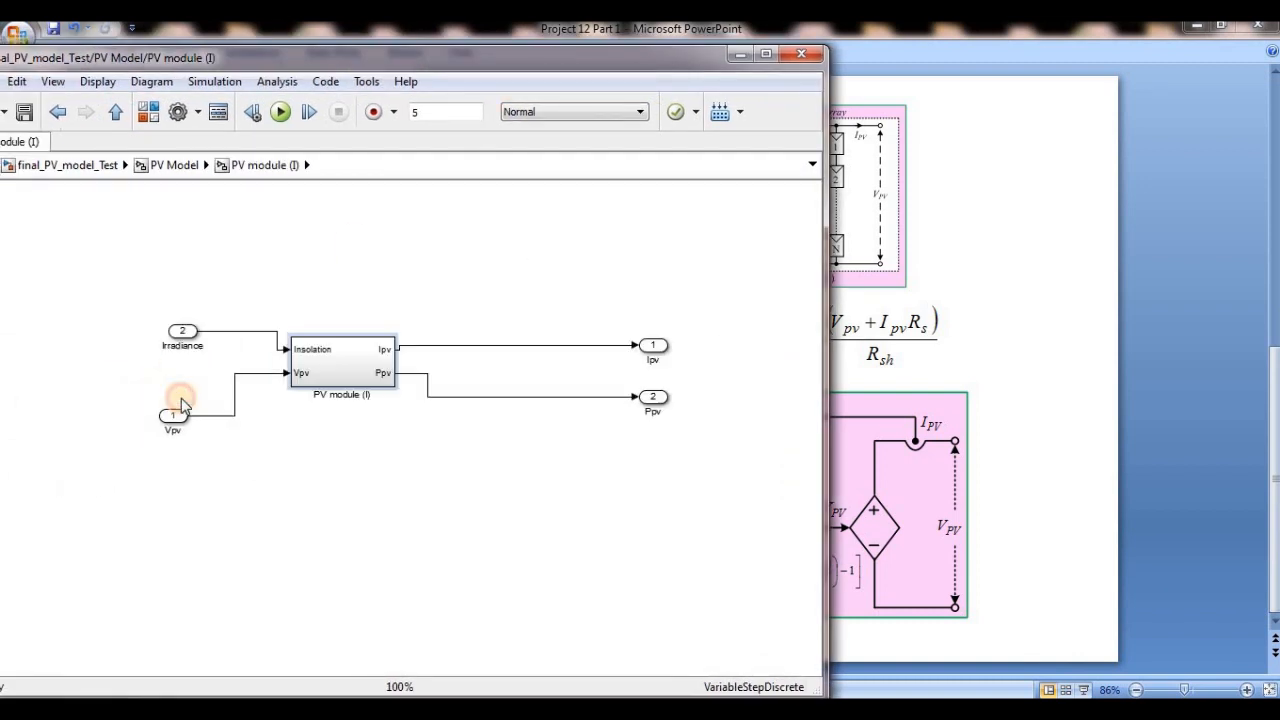
double_click(306, 368)
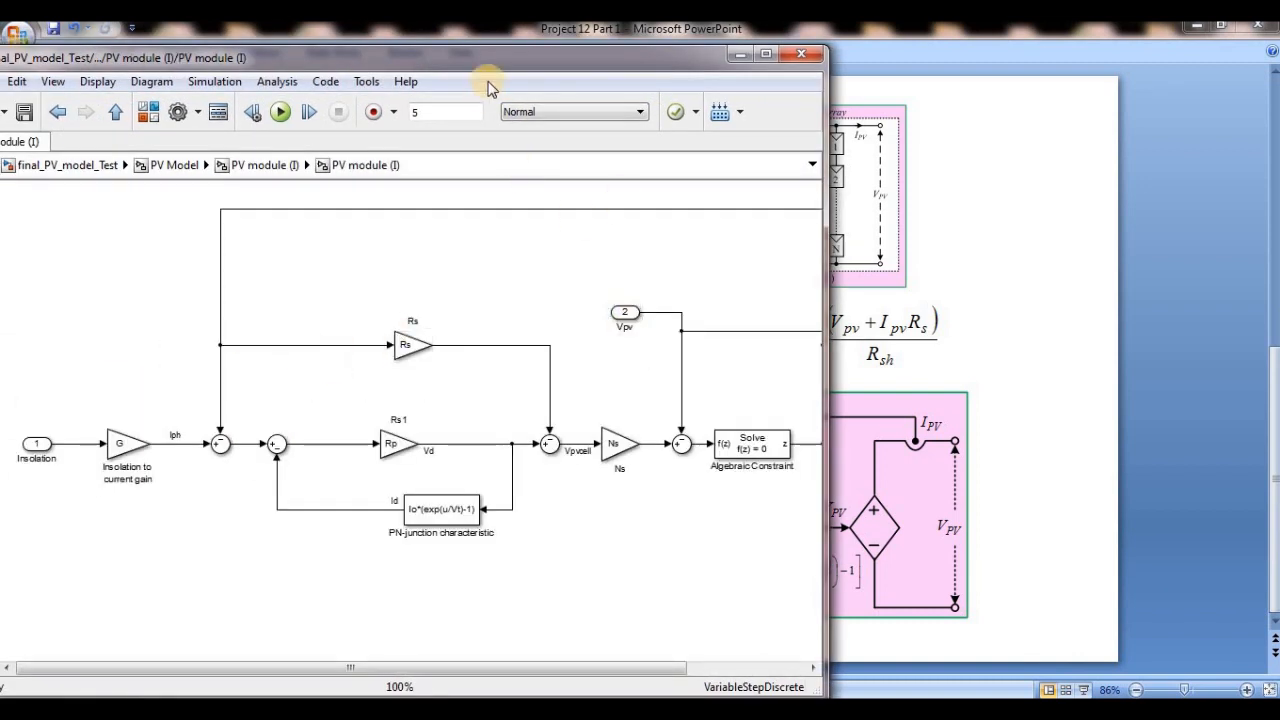
- Arrange the PowerPoint slide with the PV equations beside the PV module (I) diagram window for comparison
drag(484, 64, 1063, 86)
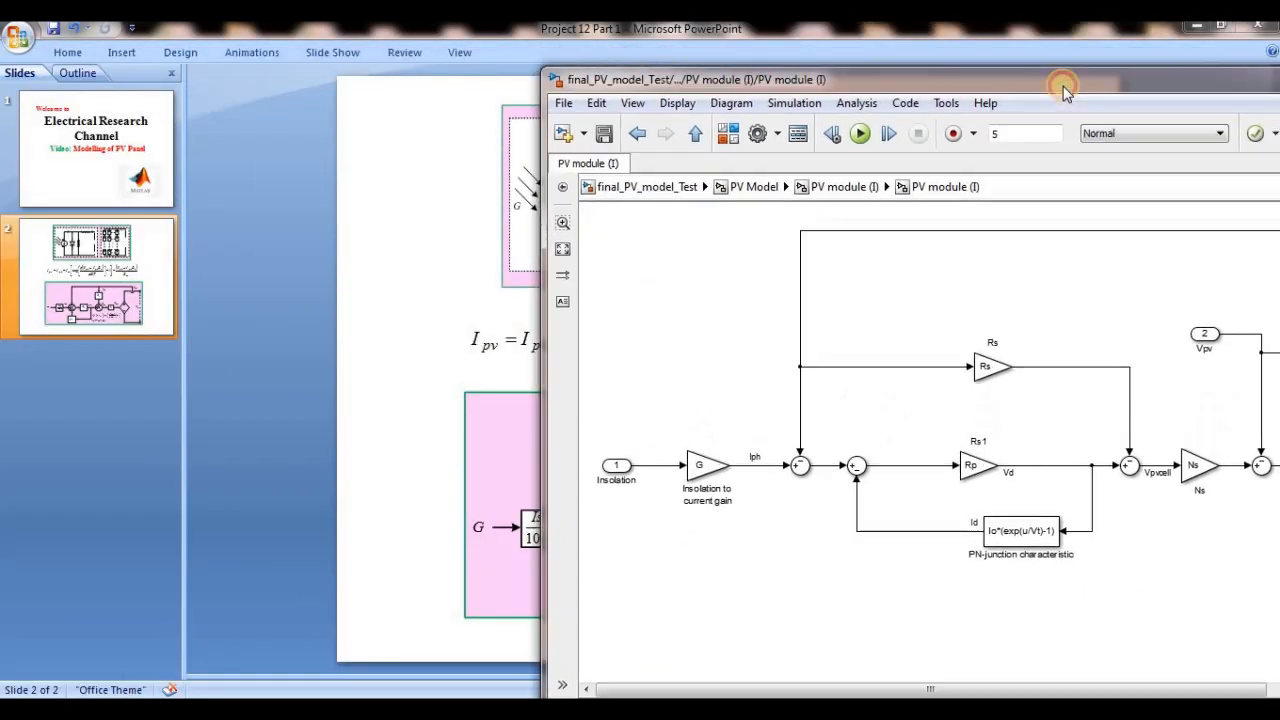
click(551, 34)
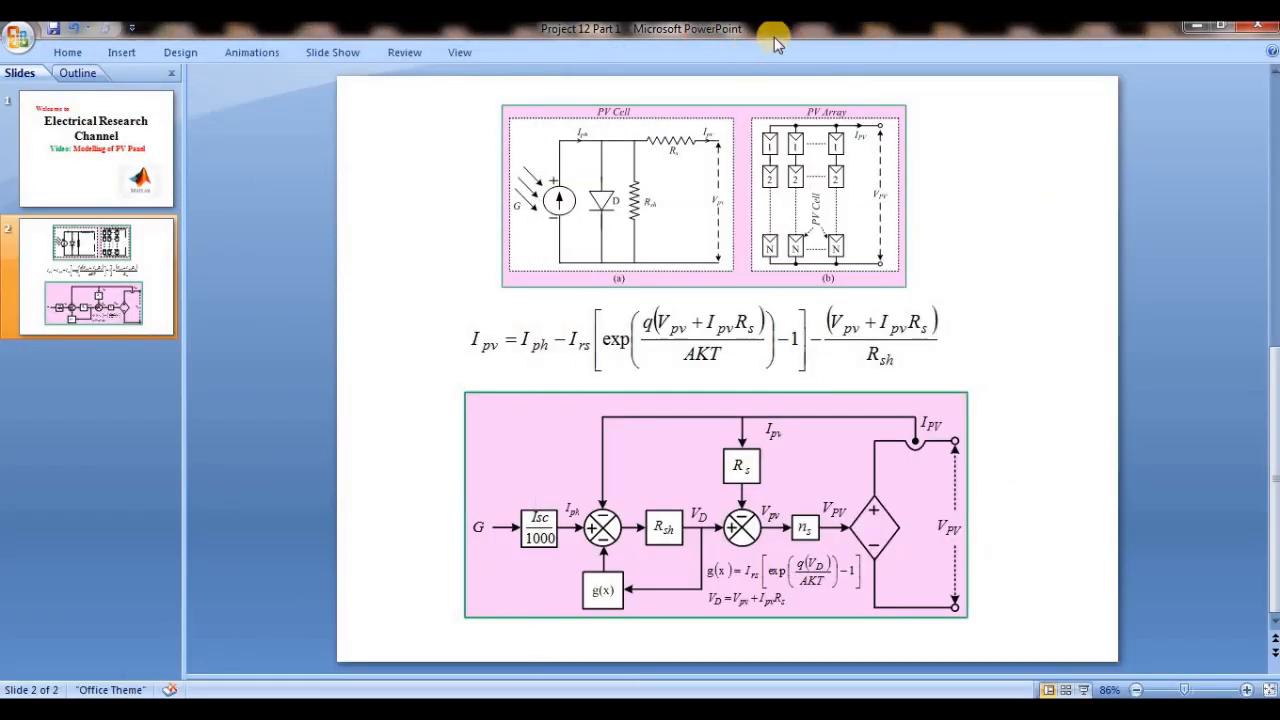
double_click(775, 36)
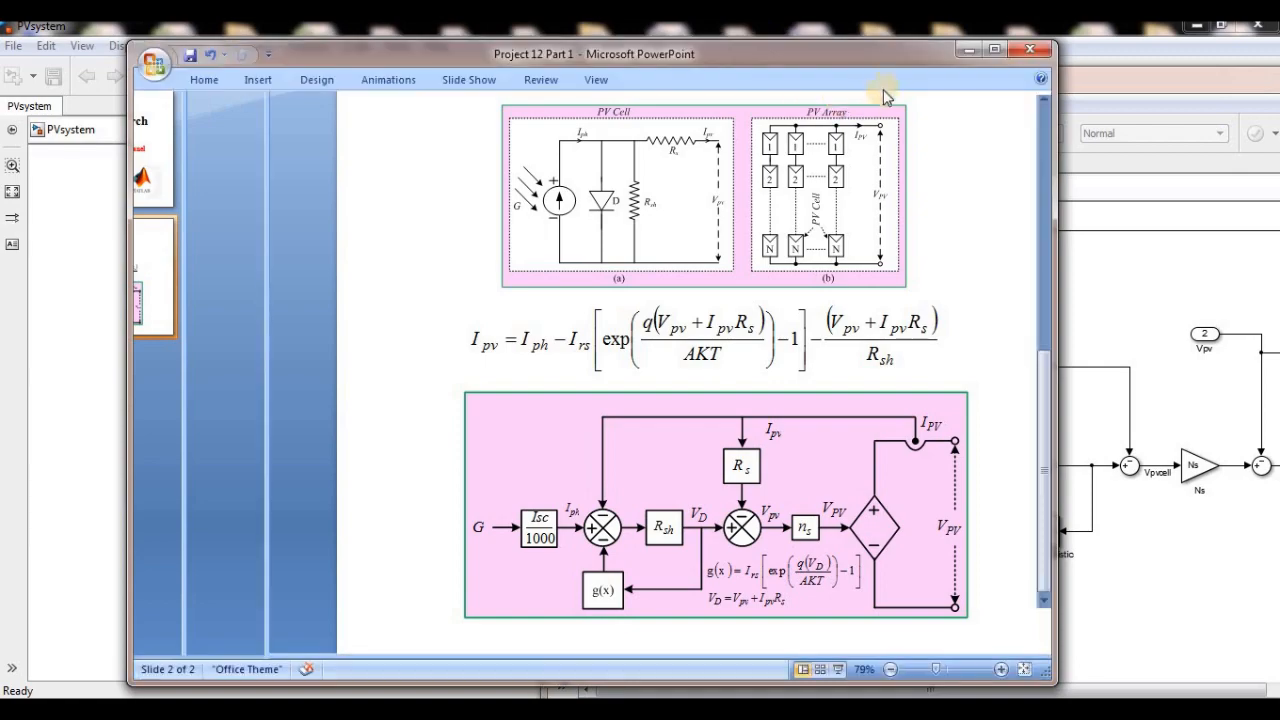
drag(890, 52, 437, 105)
click(840, 89)
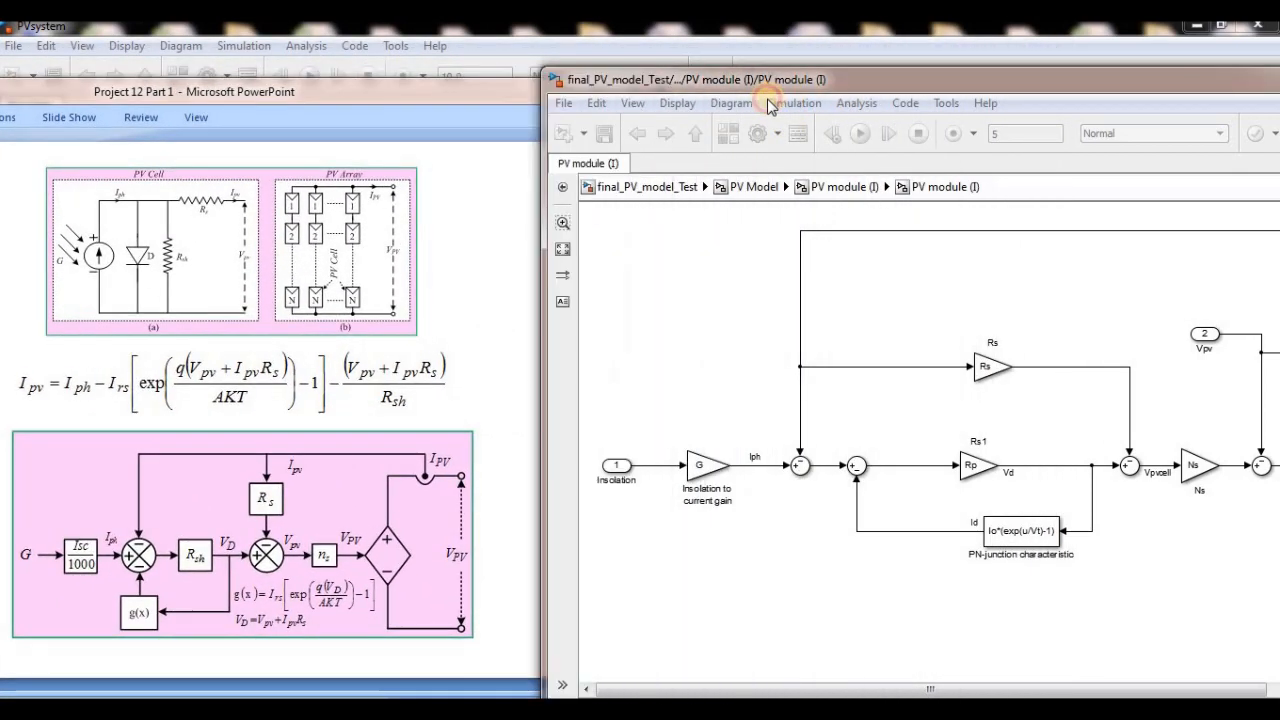
drag(842, 87, 645, 83)
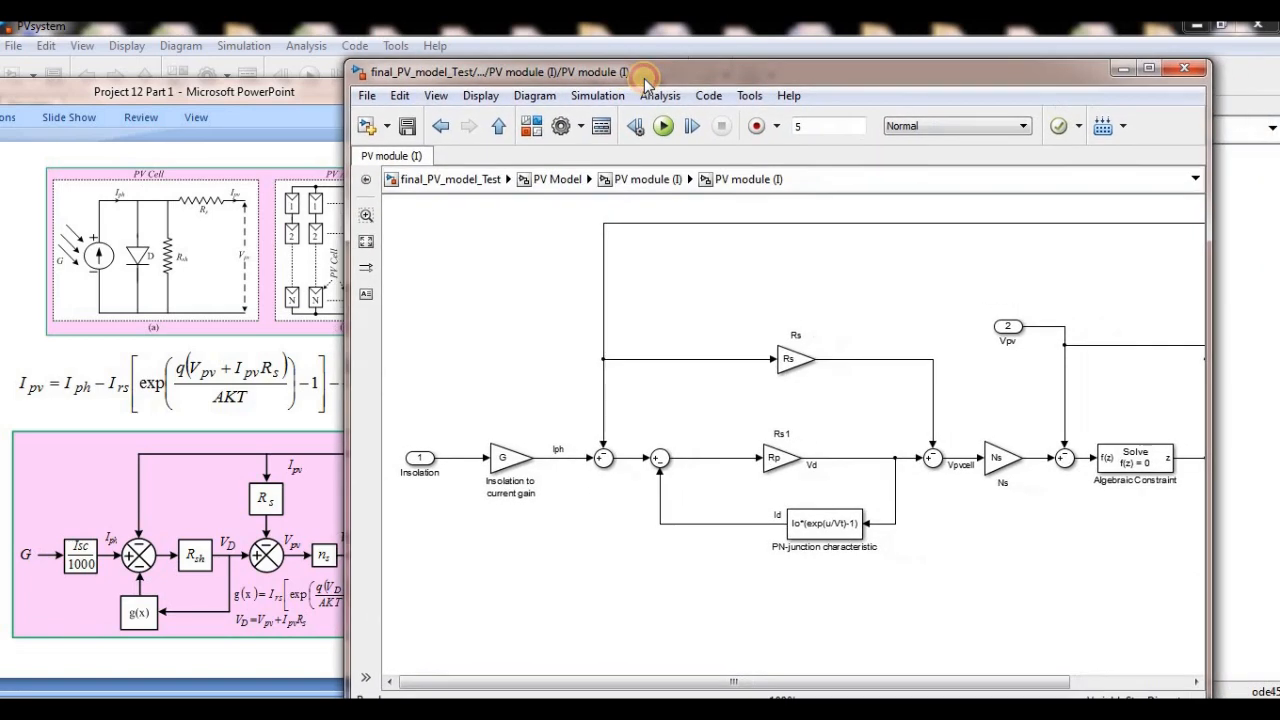
- Trace the current feedback line from the diagram's output side back to the first summing junction and the Rs gain
drag(779, 686, 900, 684)
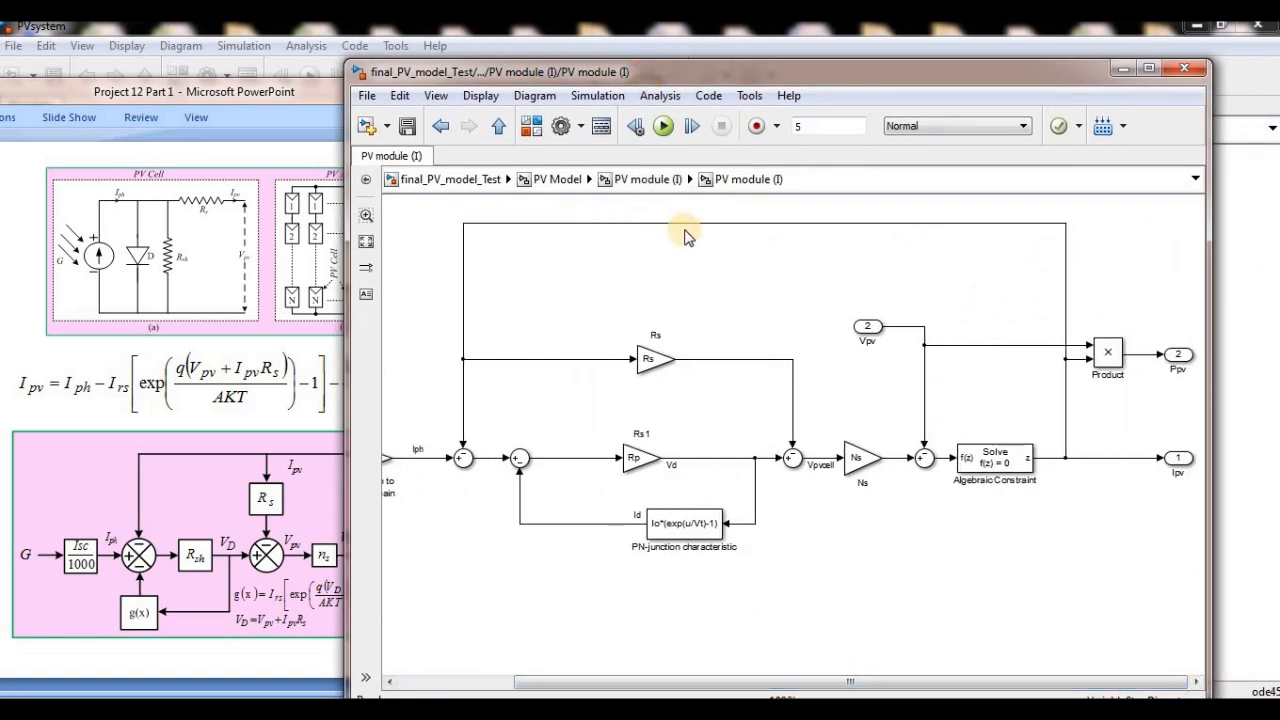
click(521, 223)
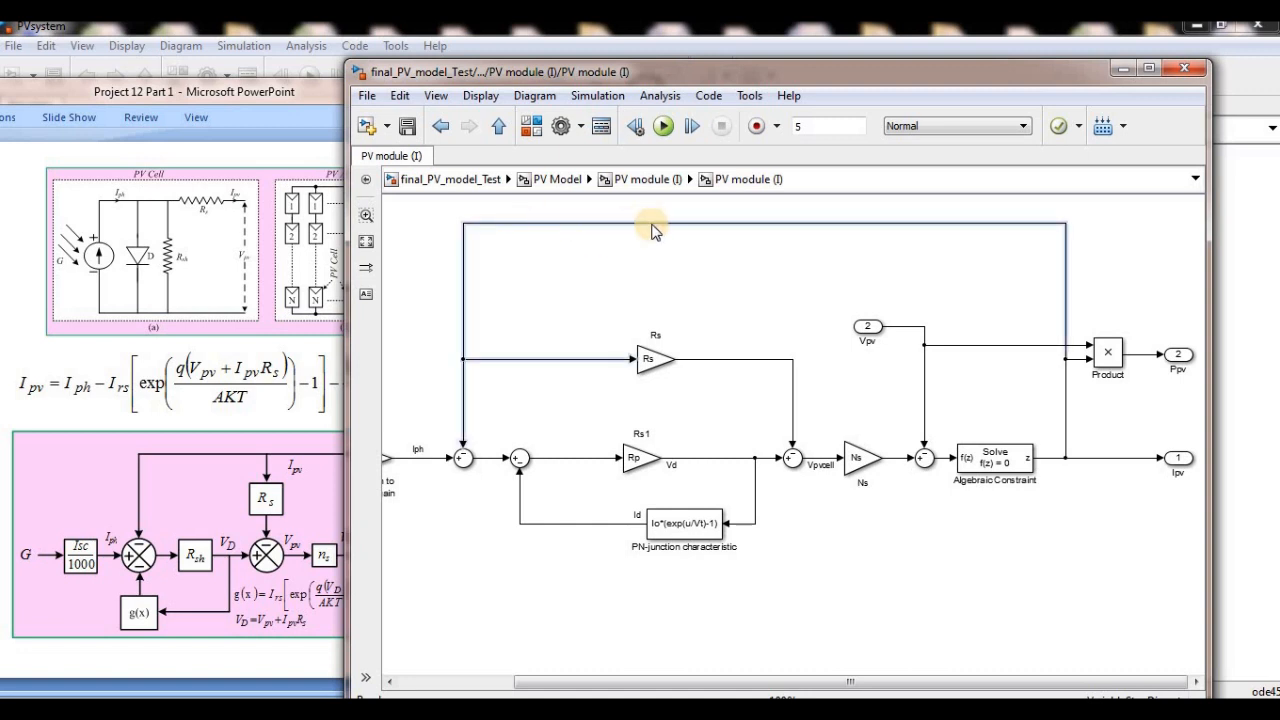
drag(794, 681, 586, 681)
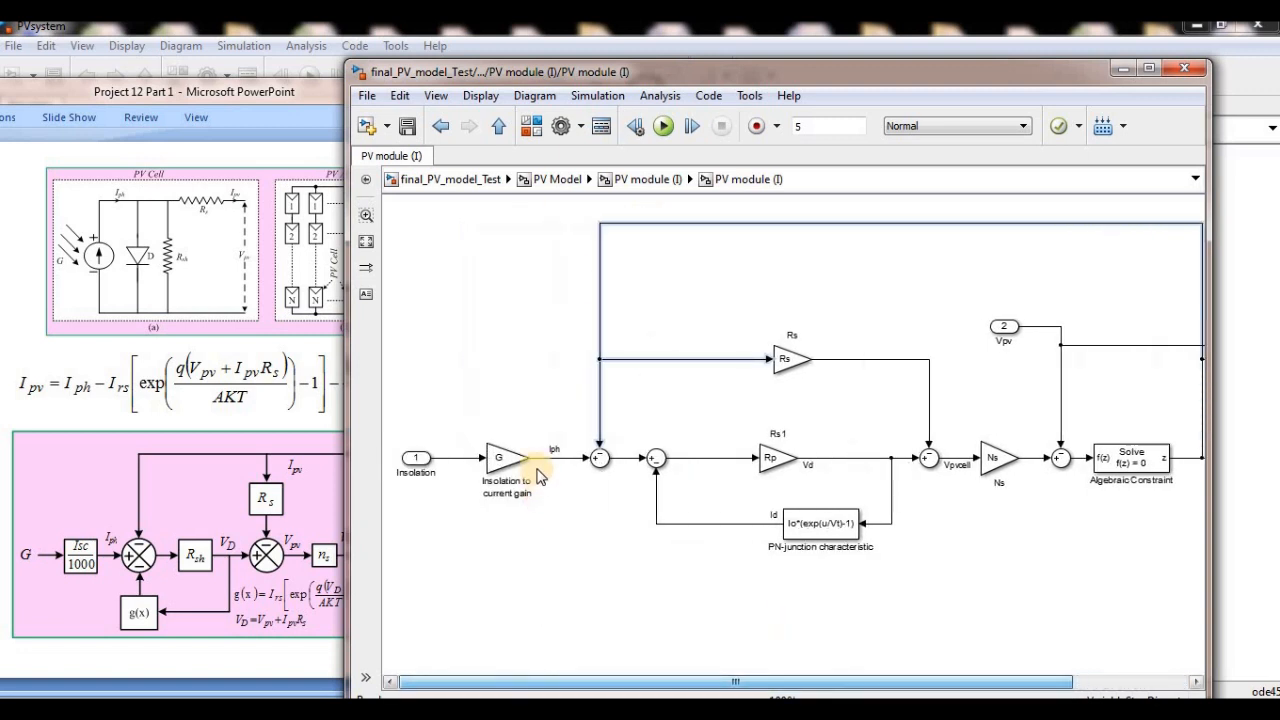
- Inspect the parameters of the Insolation to current gain block and close them without changes
click(424, 478)
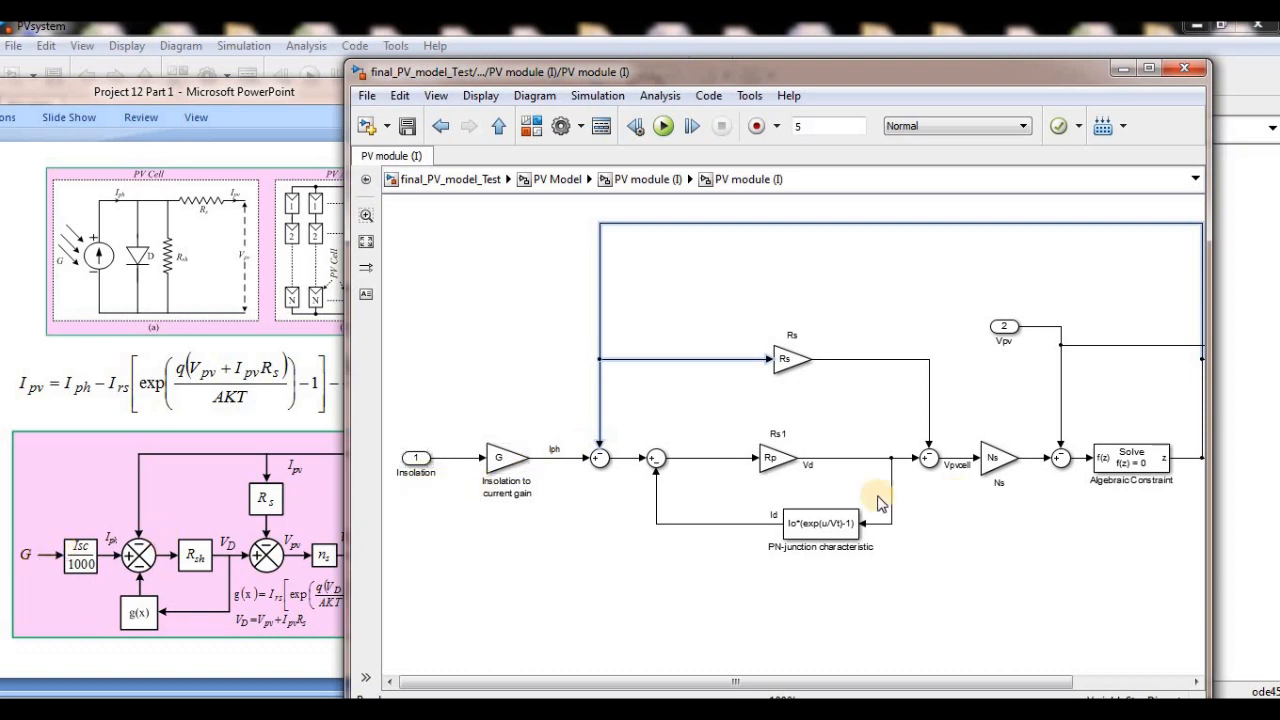
click(510, 466)
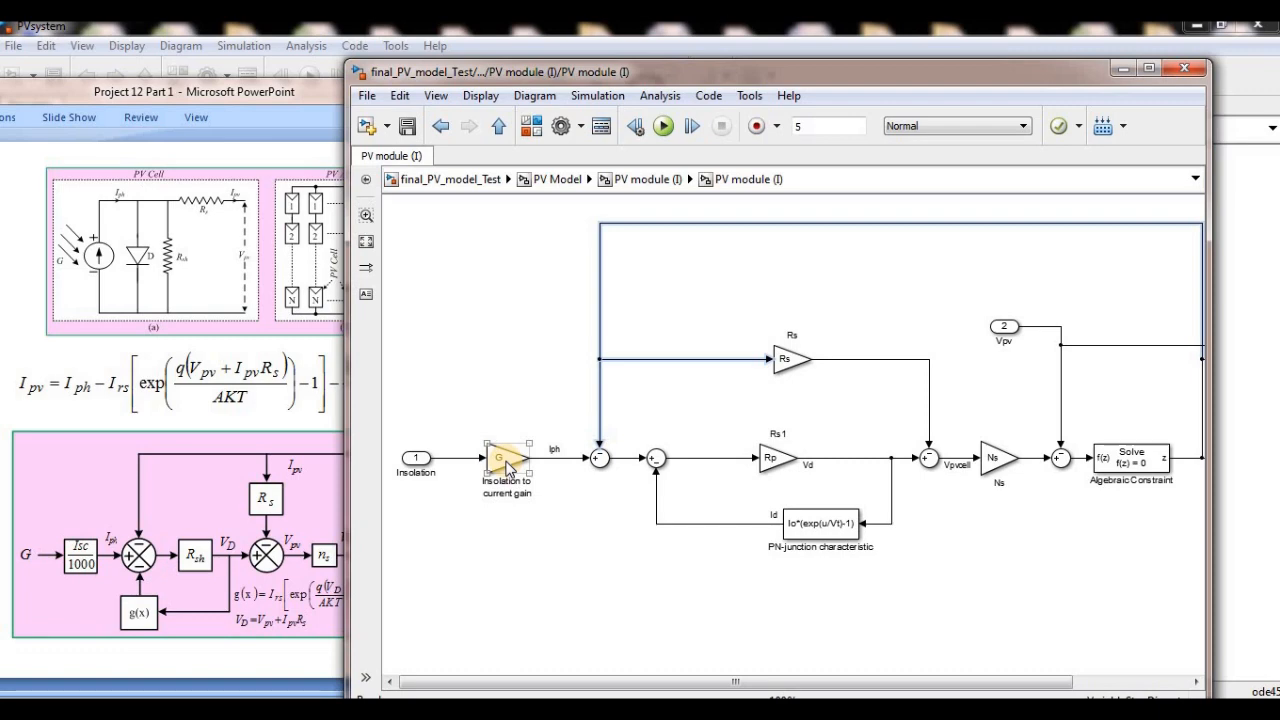
double_click(510, 467)
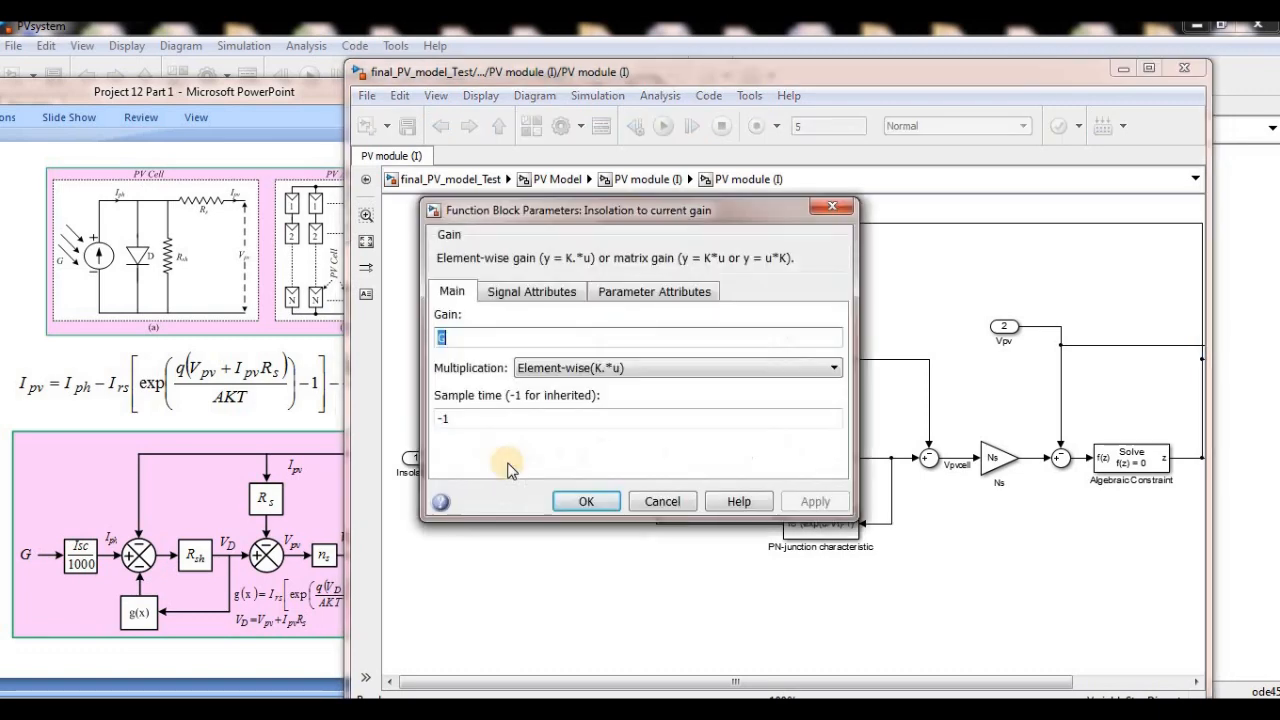
click(828, 209)
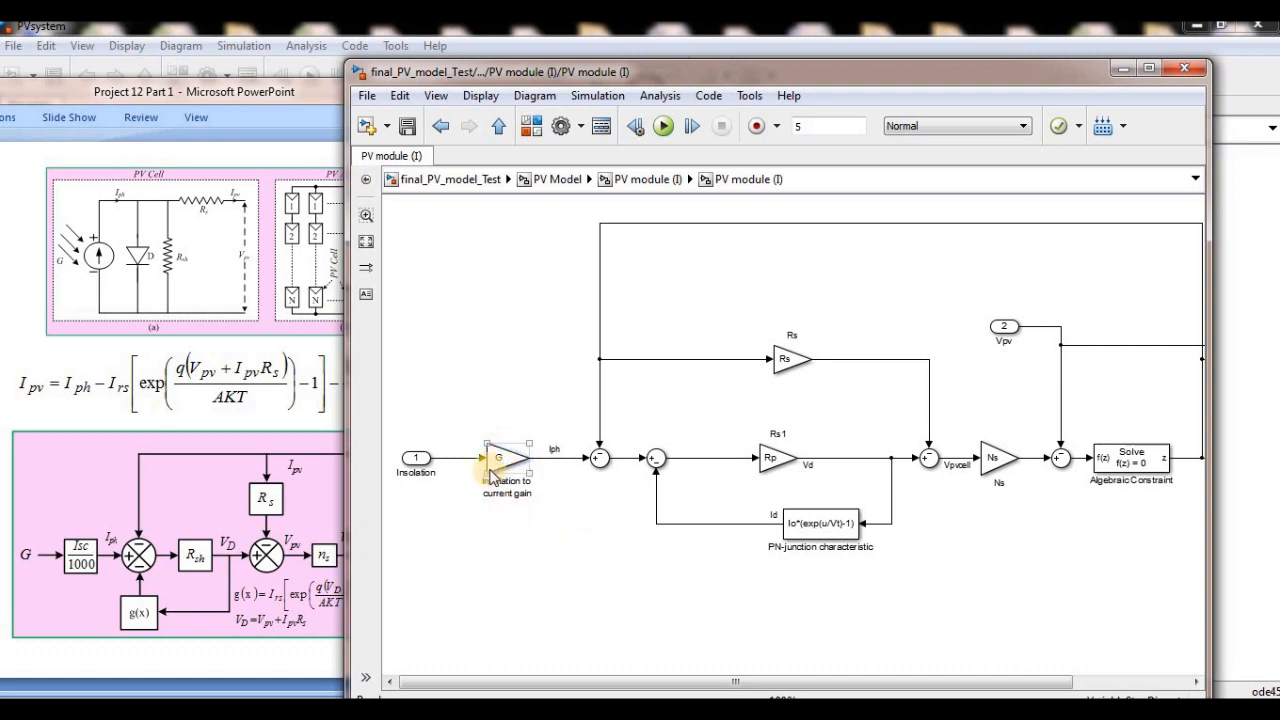
- Trace the Iph signal, current feedback and diode current Id through the first two summing junctions
click(556, 472)
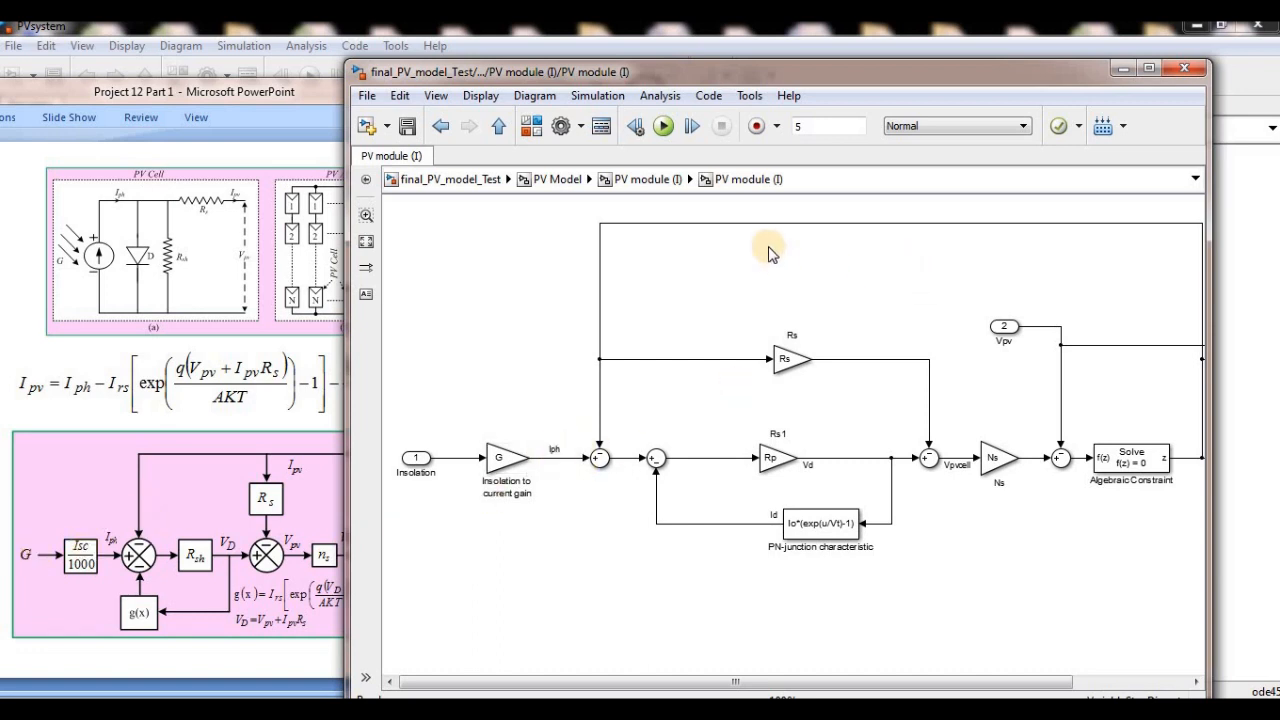
click(743, 223)
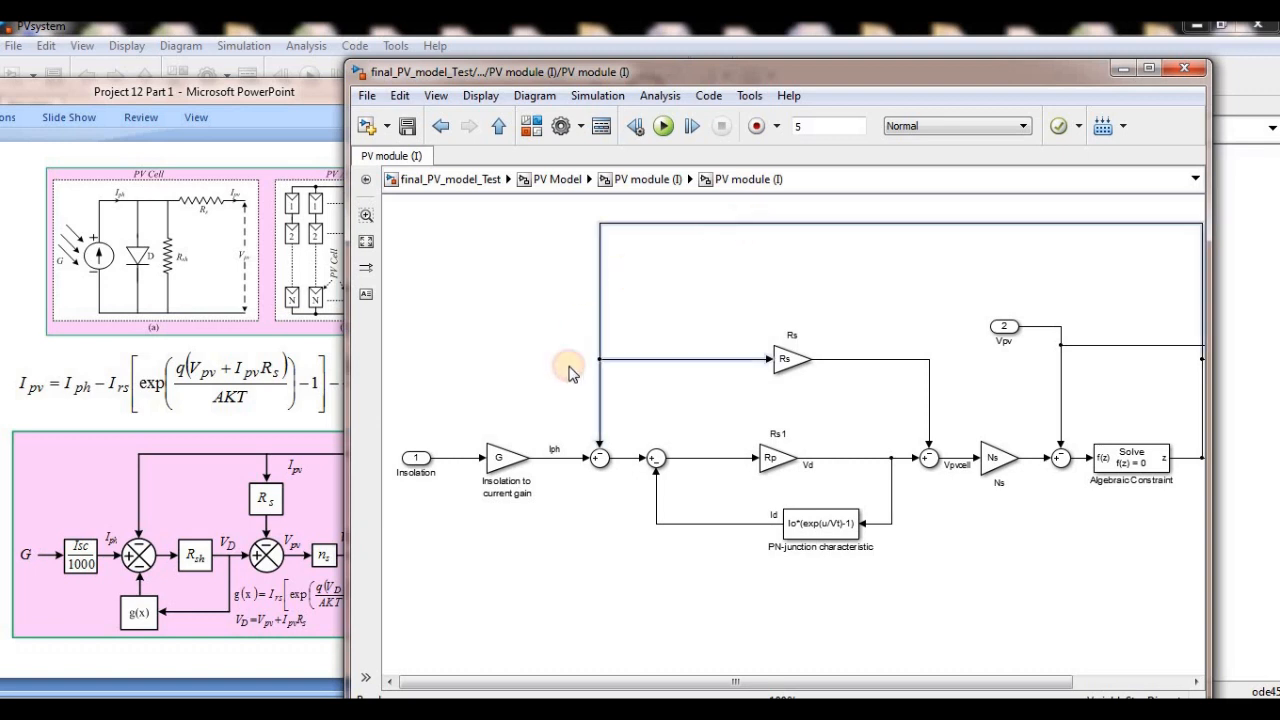
click(628, 468)
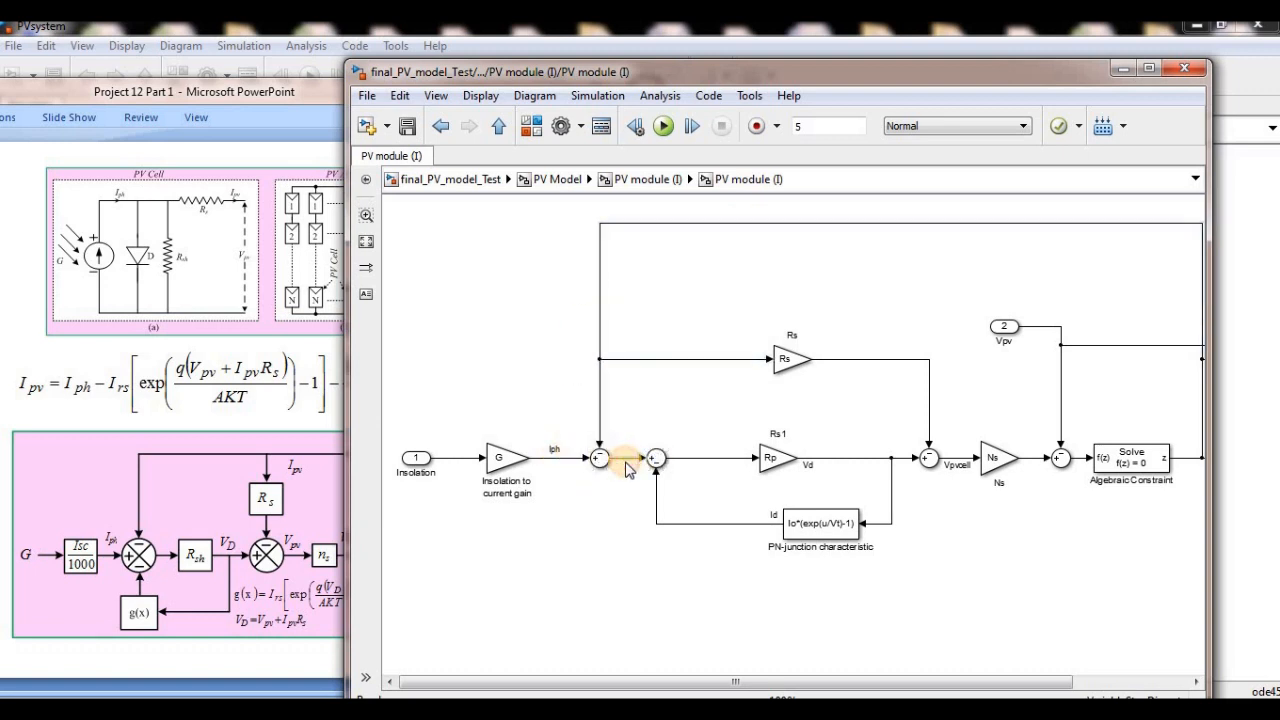
click(622, 460)
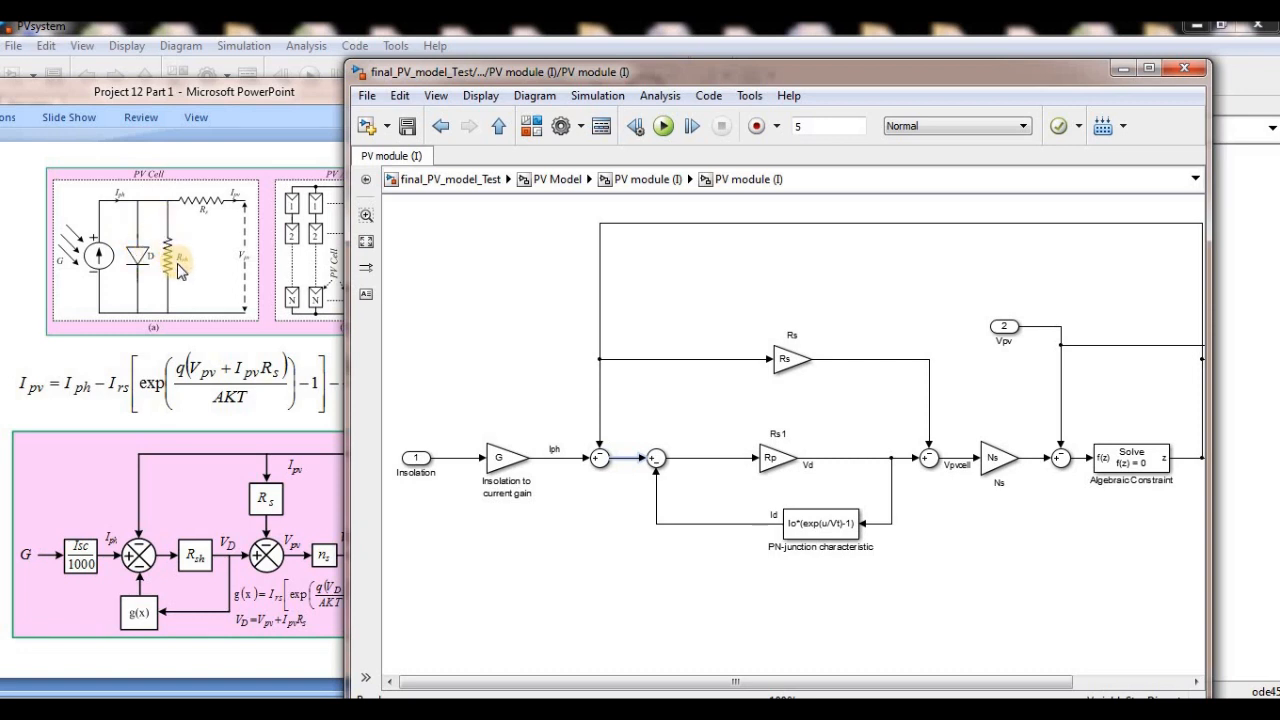
click(656, 458)
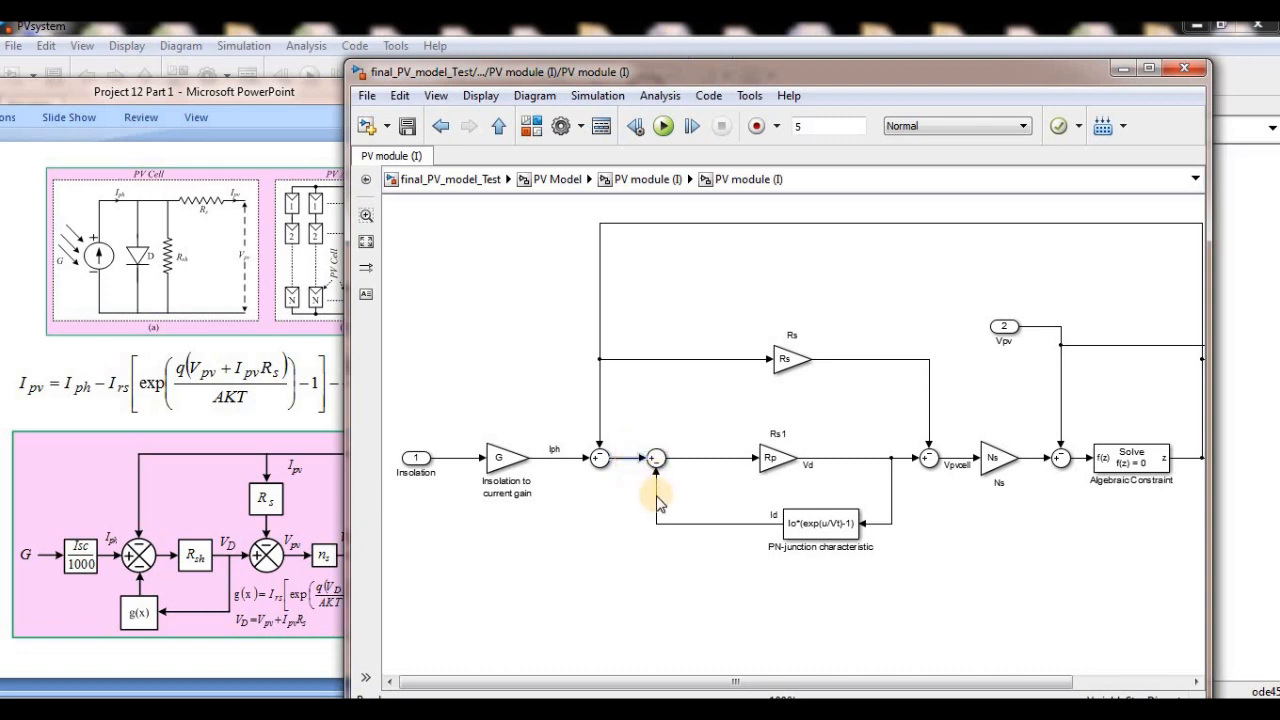
click(657, 503)
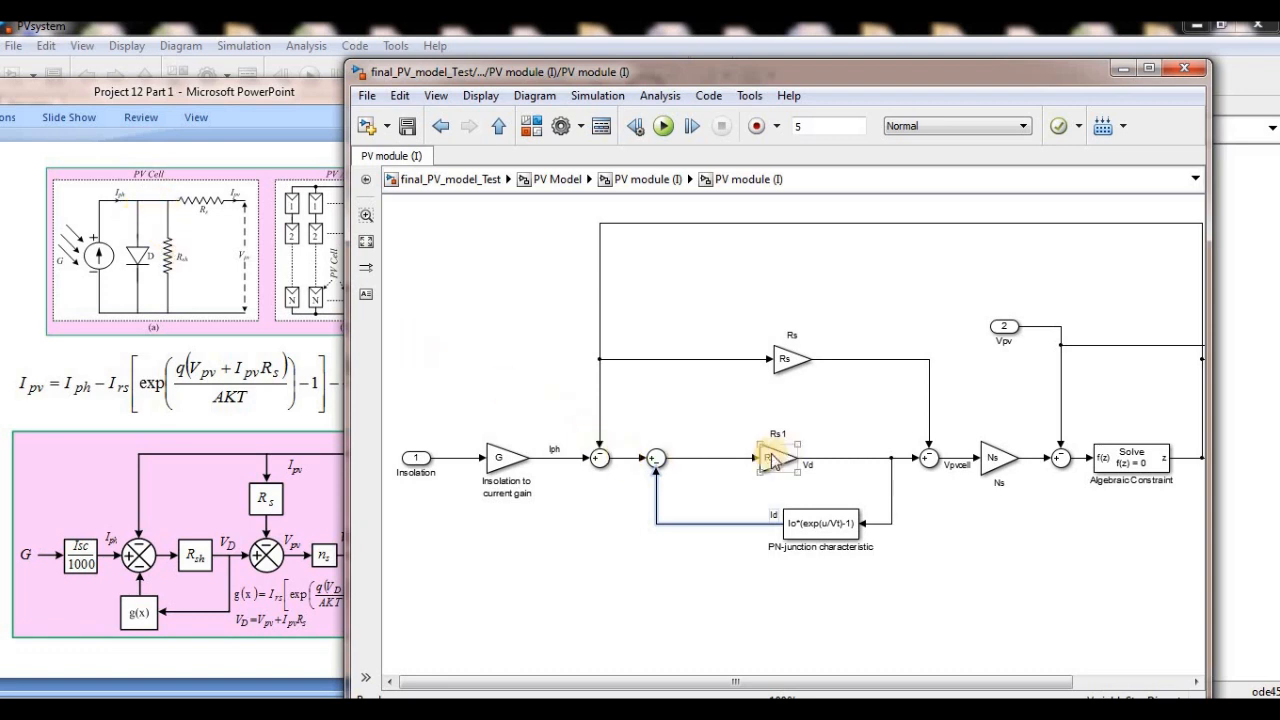
- Examine the Rp gain and follow its Vd output into the PN-junction characteristic block
click(715, 448)
click(777, 466)
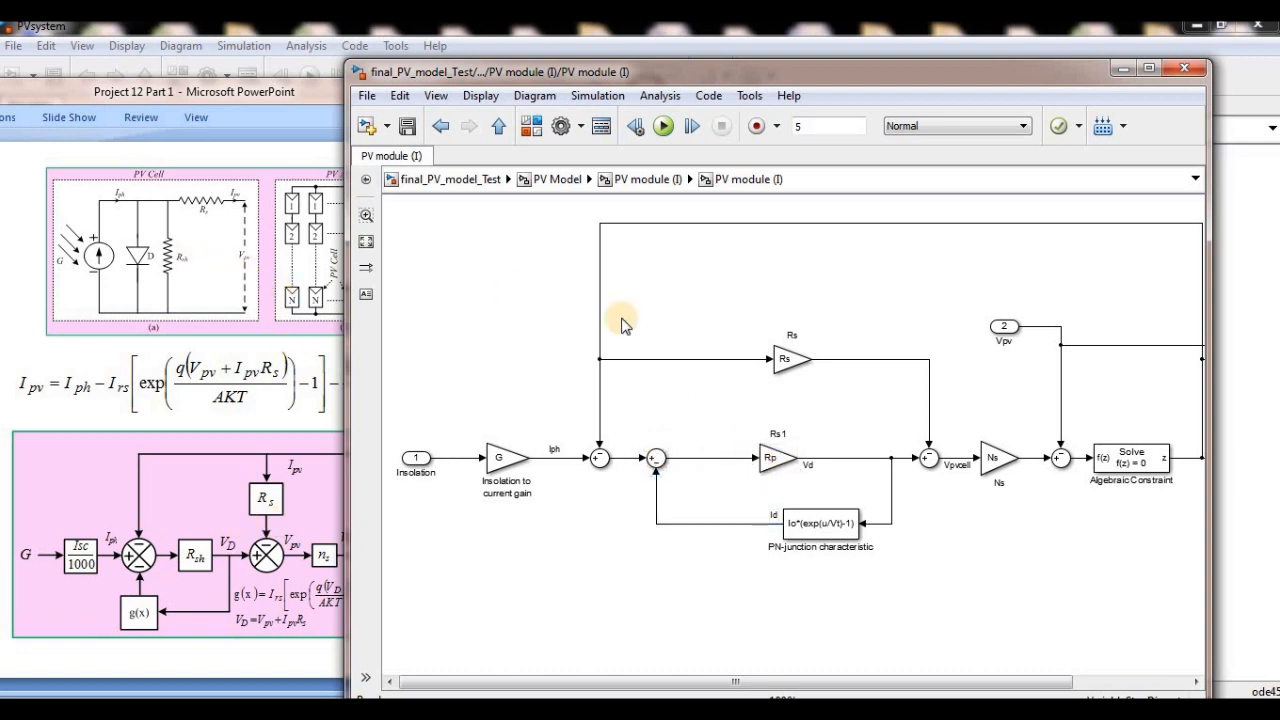
click(843, 452)
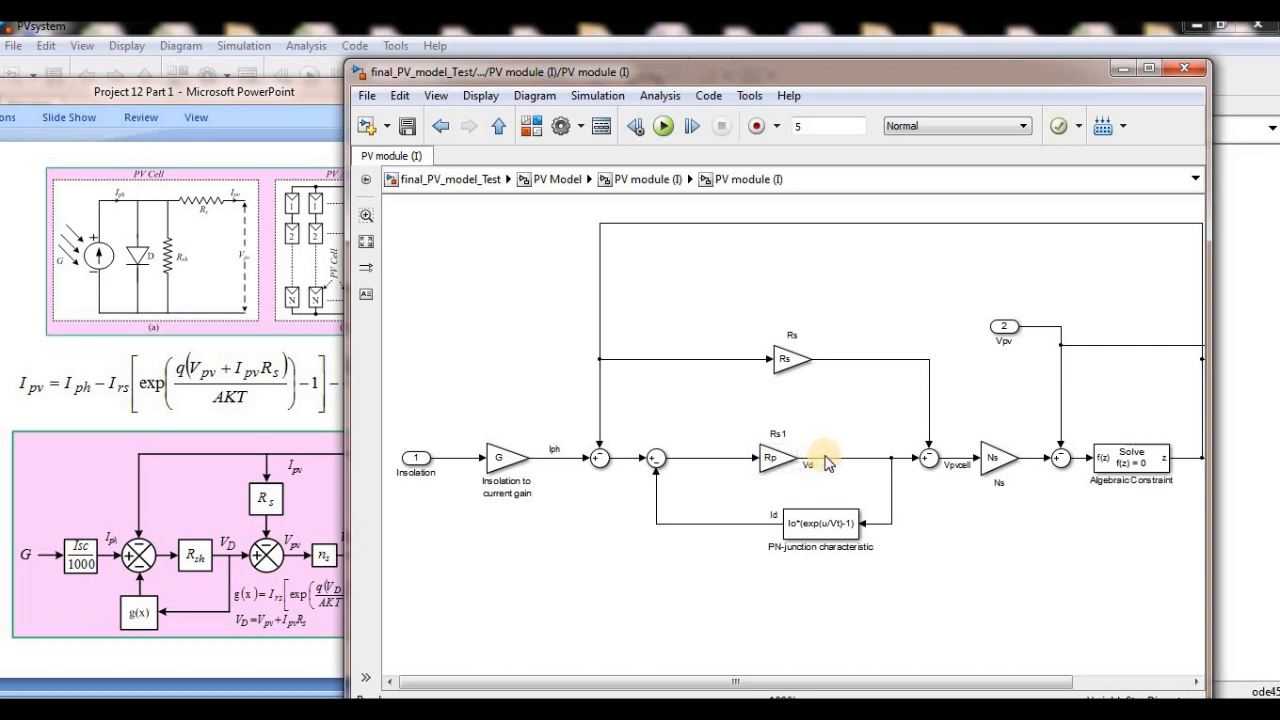
click(838, 457)
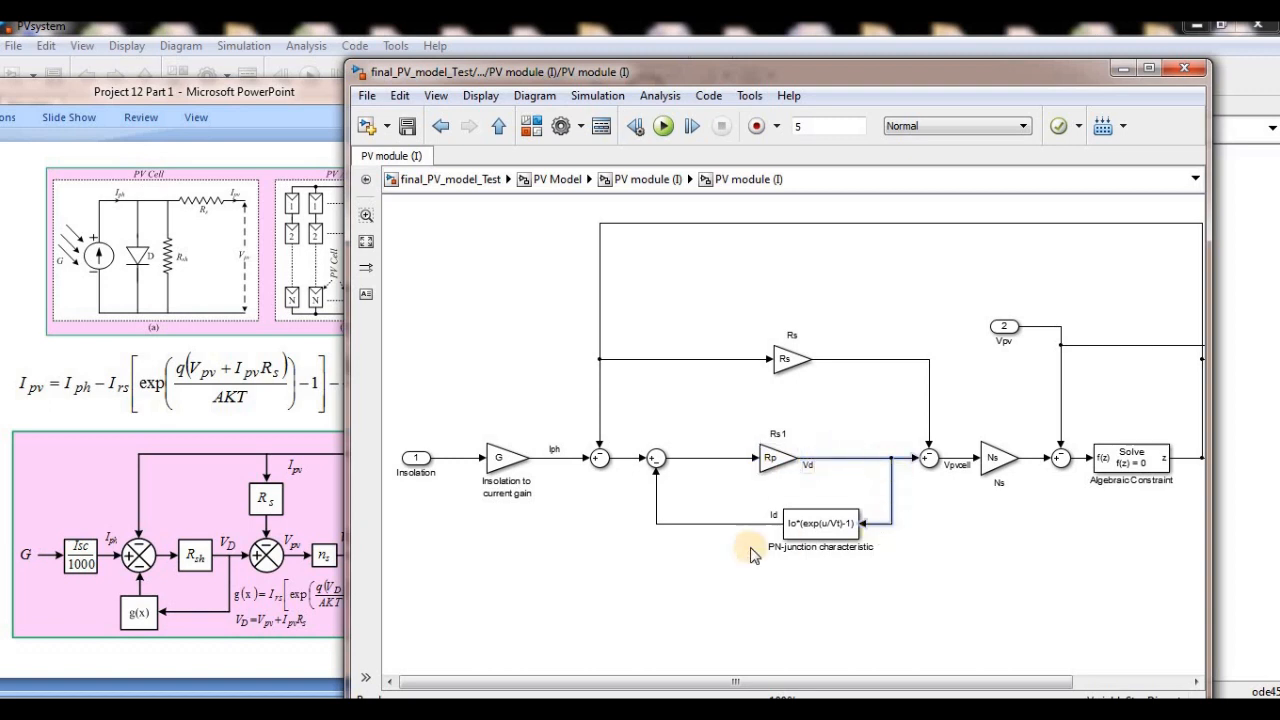
click(845, 541)
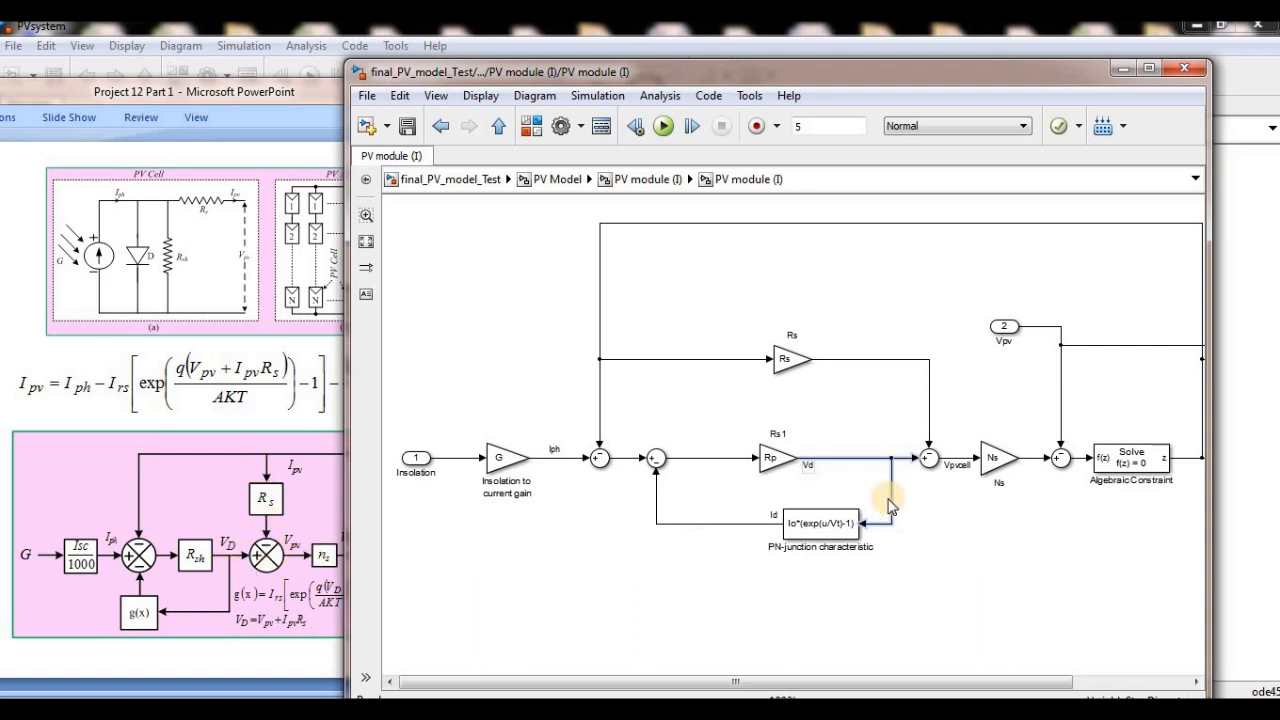
- Compare the Ns gain with the slide's ns block and follow its output to the last summing junction
click(998, 465)
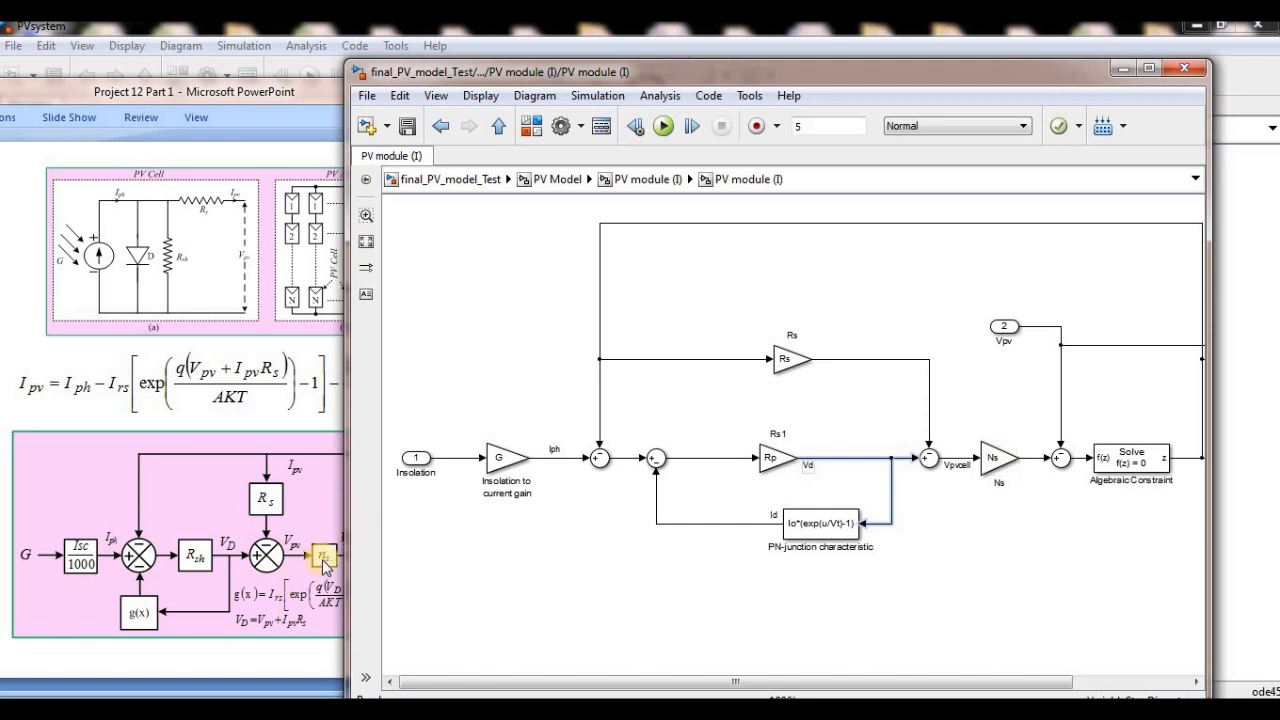
click(990, 466)
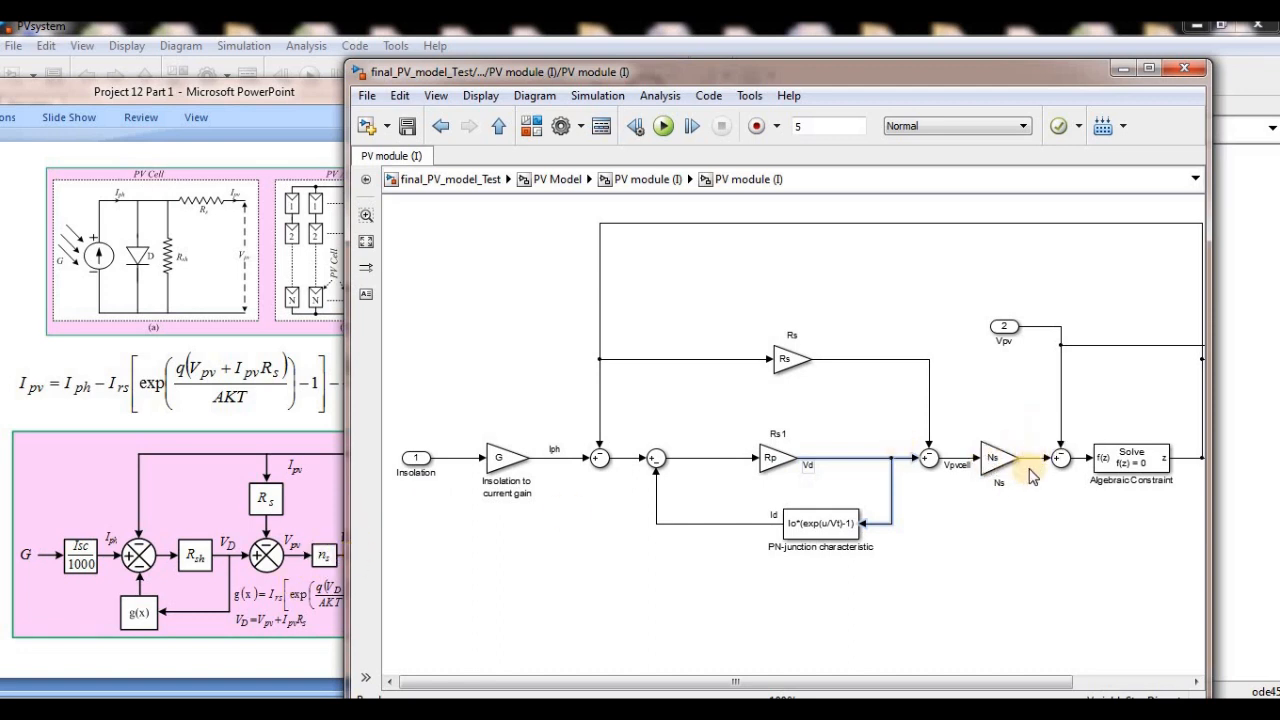
click(1036, 459)
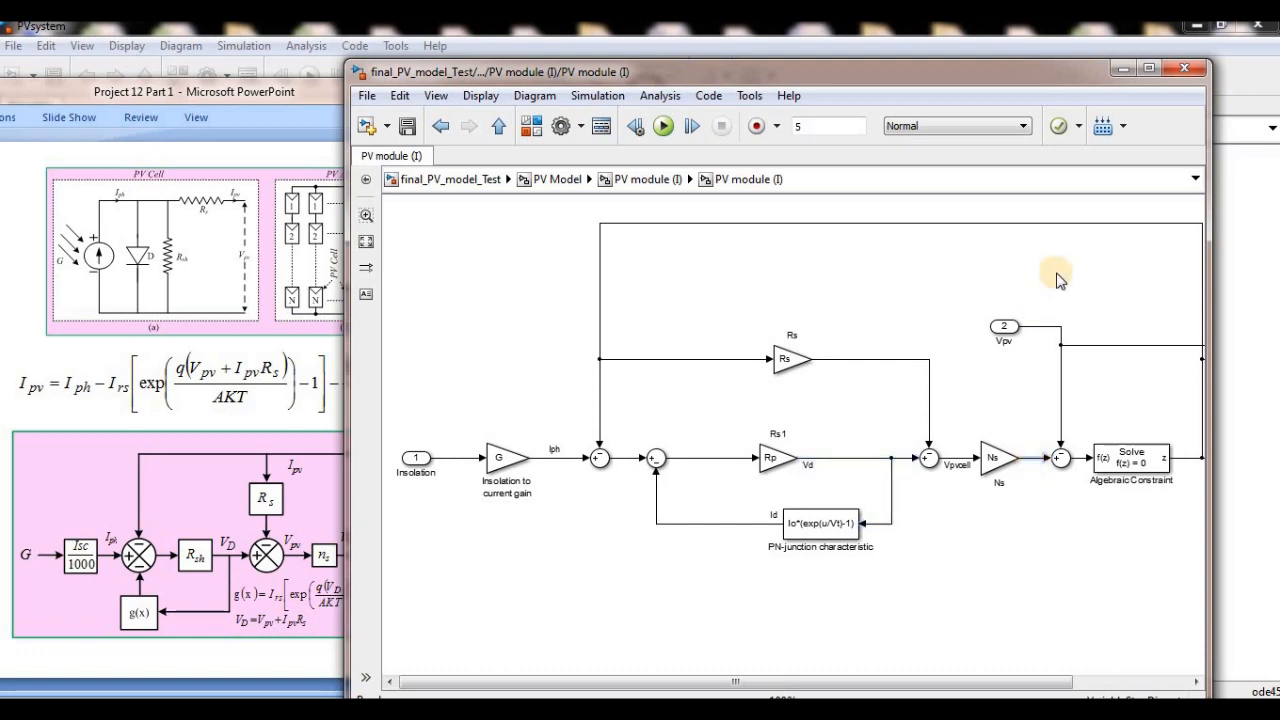
- Maximize the diagram window and examine the Vpv input, the Algebraic Constraint block and the current feedback line from its output
drag(1015, 82, 1077, 128)
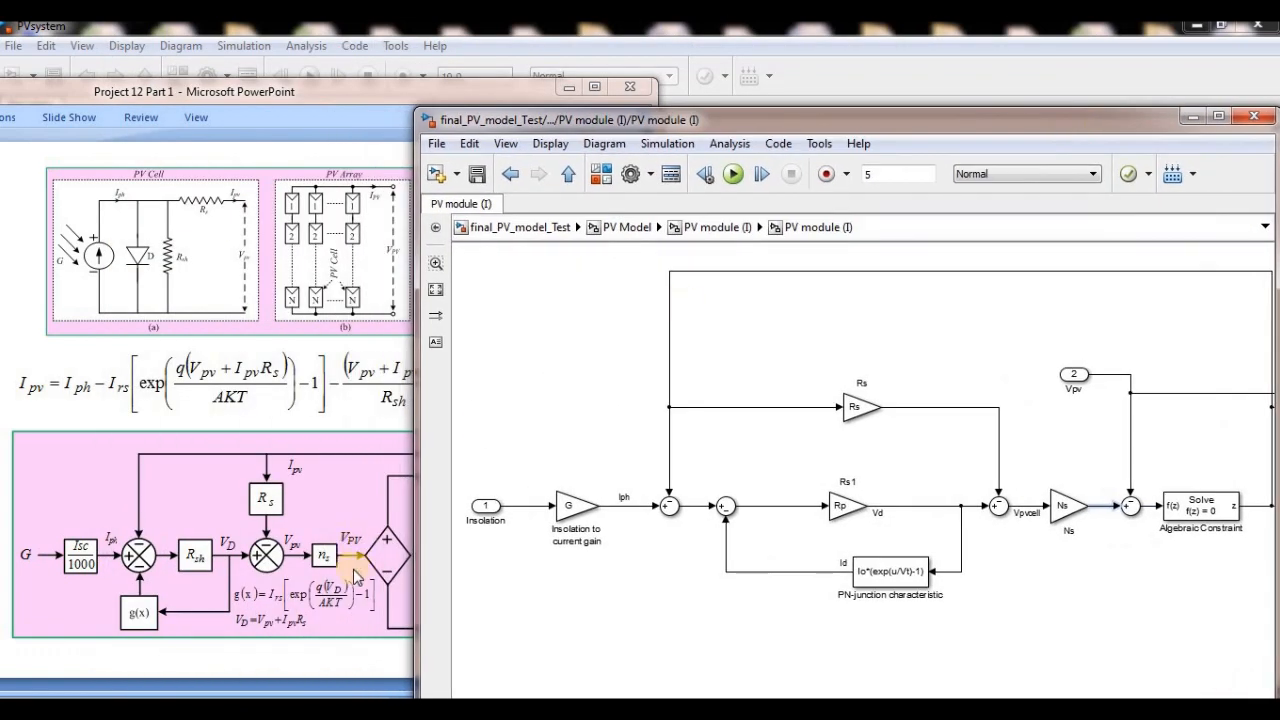
double_click(857, 120)
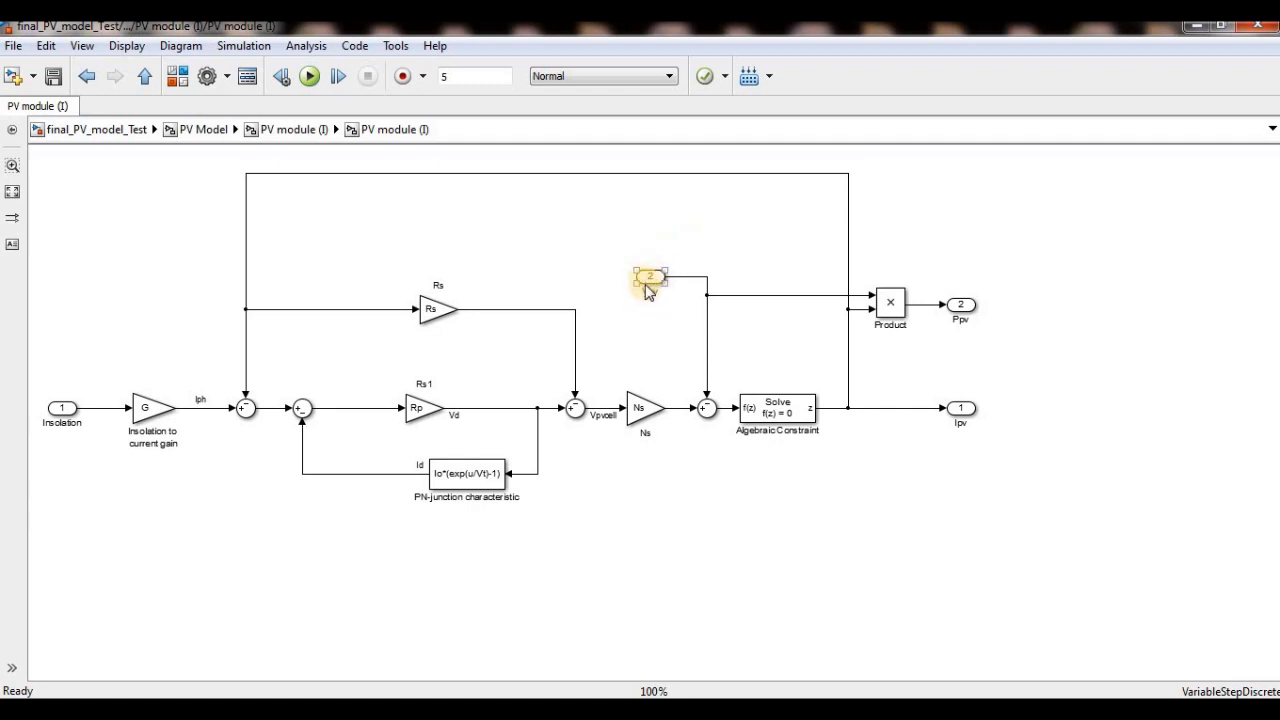
click(716, 340)
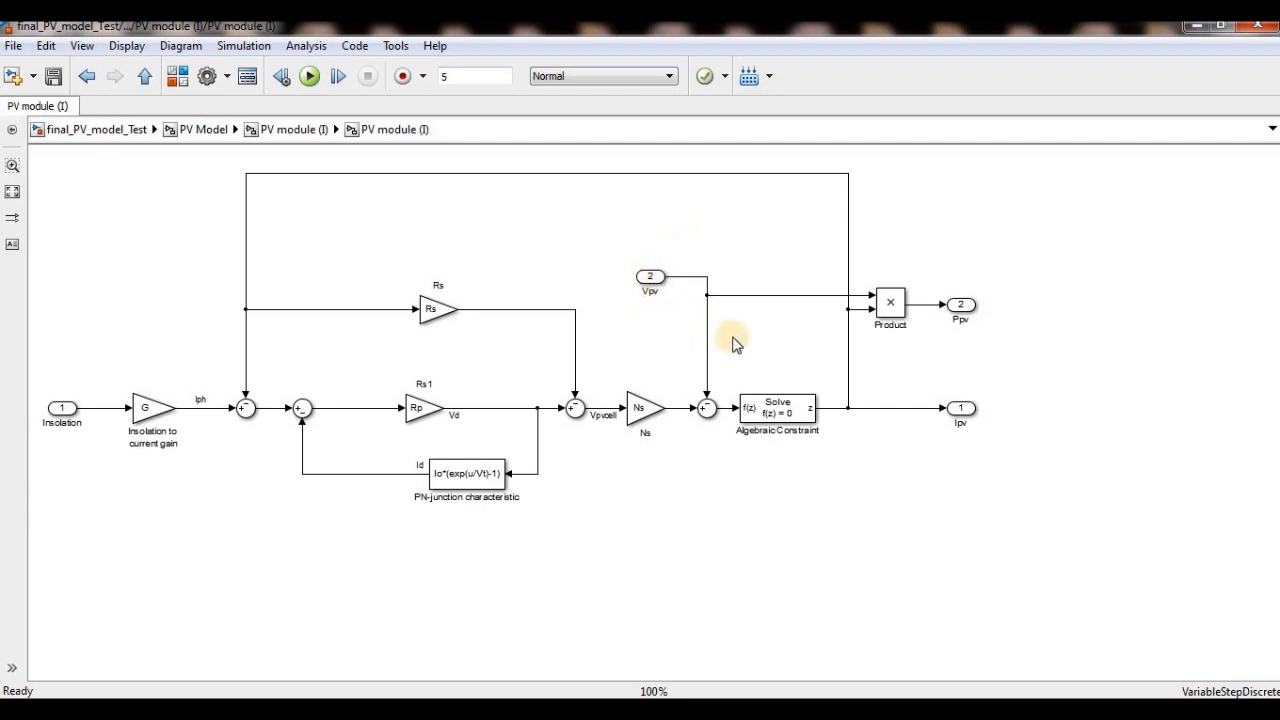
click(628, 292)
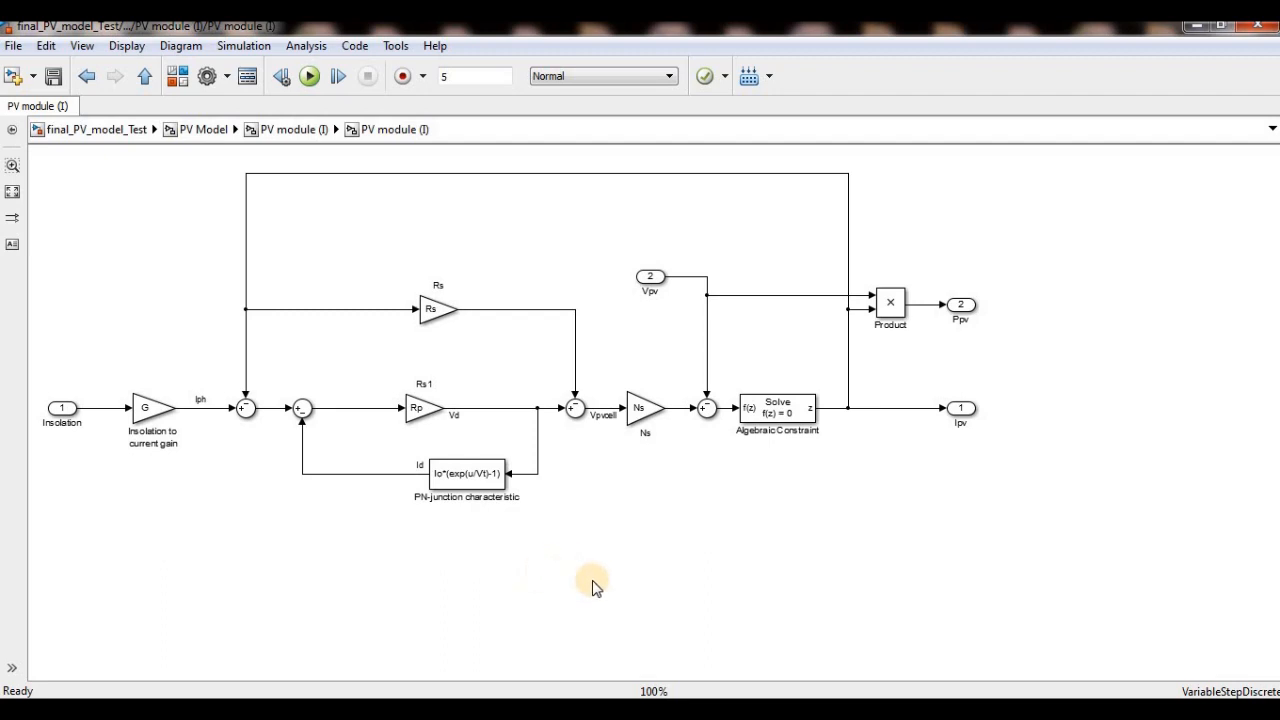
click(641, 316)
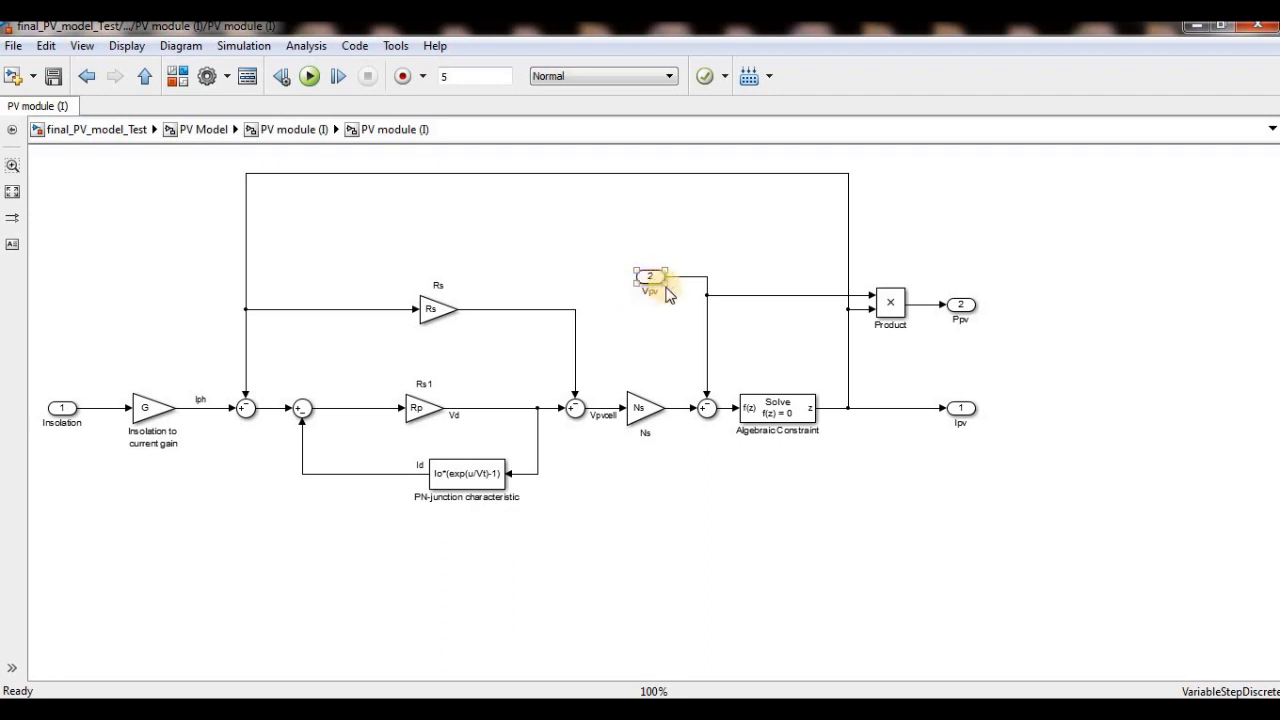
click(715, 286)
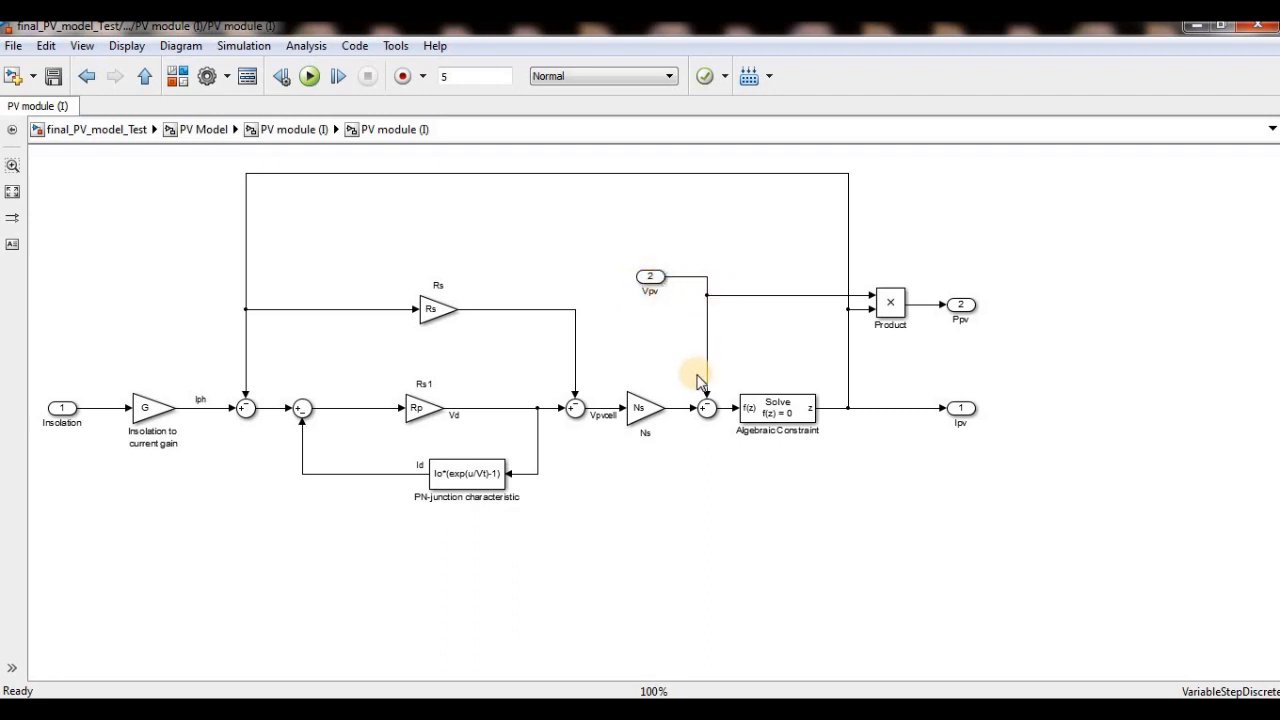
click(782, 415)
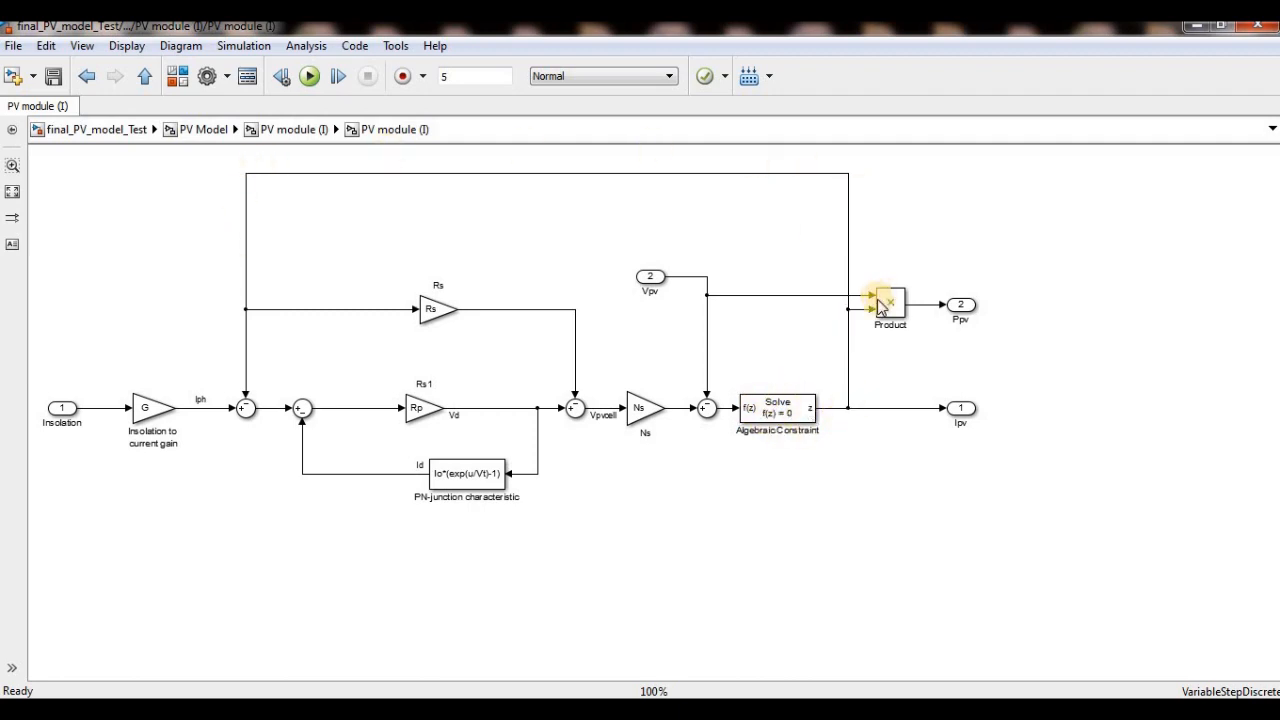
click(848, 405)
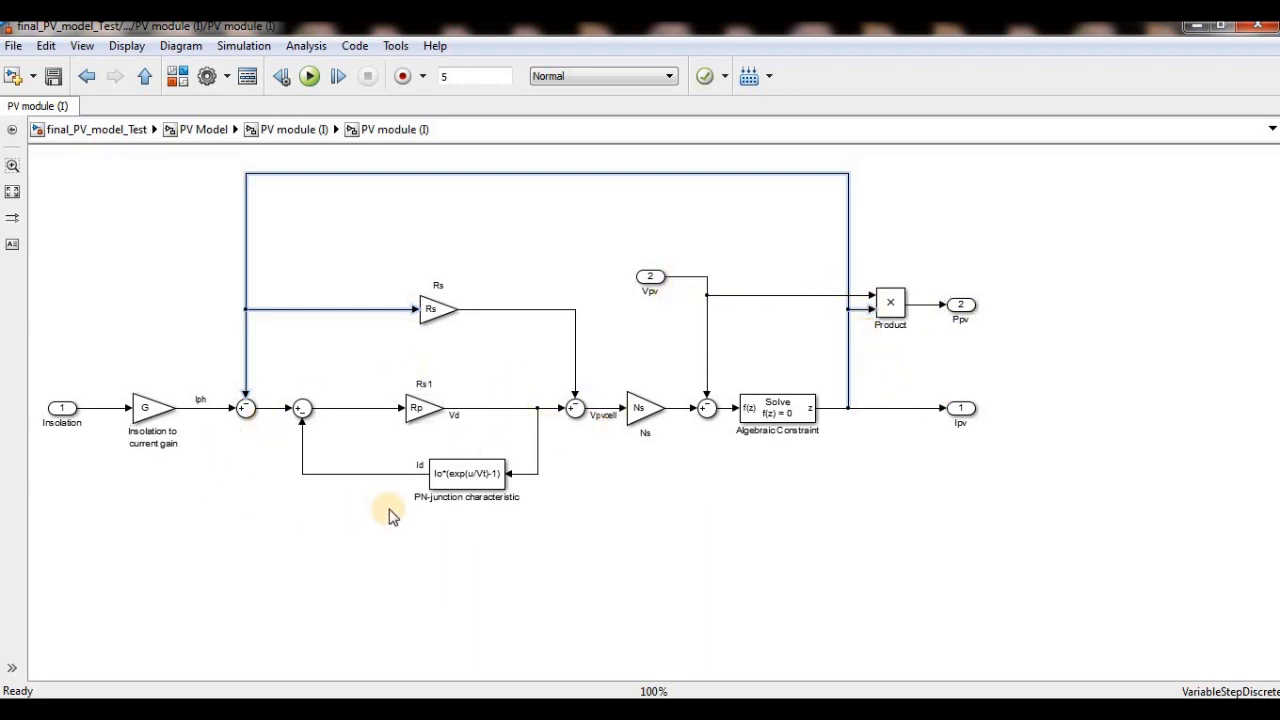
- Place a copy of the Algebraic Constraint block above the Rp gain and a copy of the Rp gain below the PN-junction block
drag(752, 412, 414, 355)
click(426, 411)
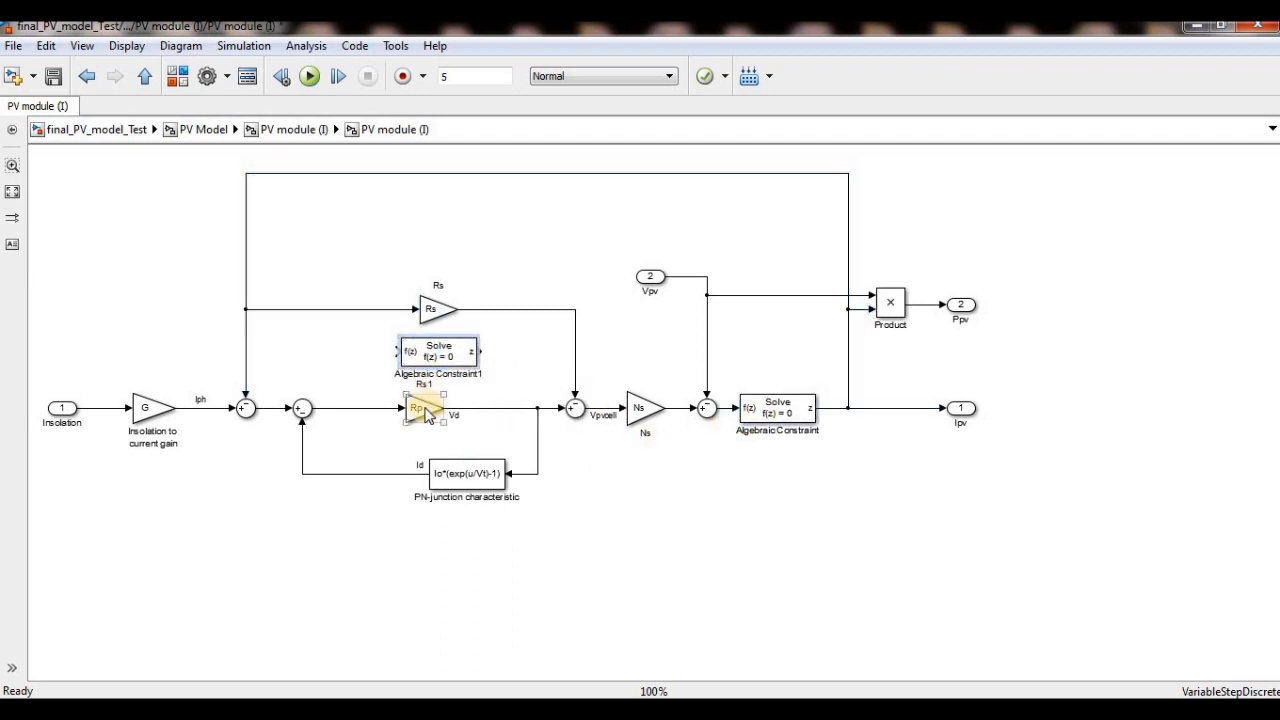
drag(422, 412, 417, 584)
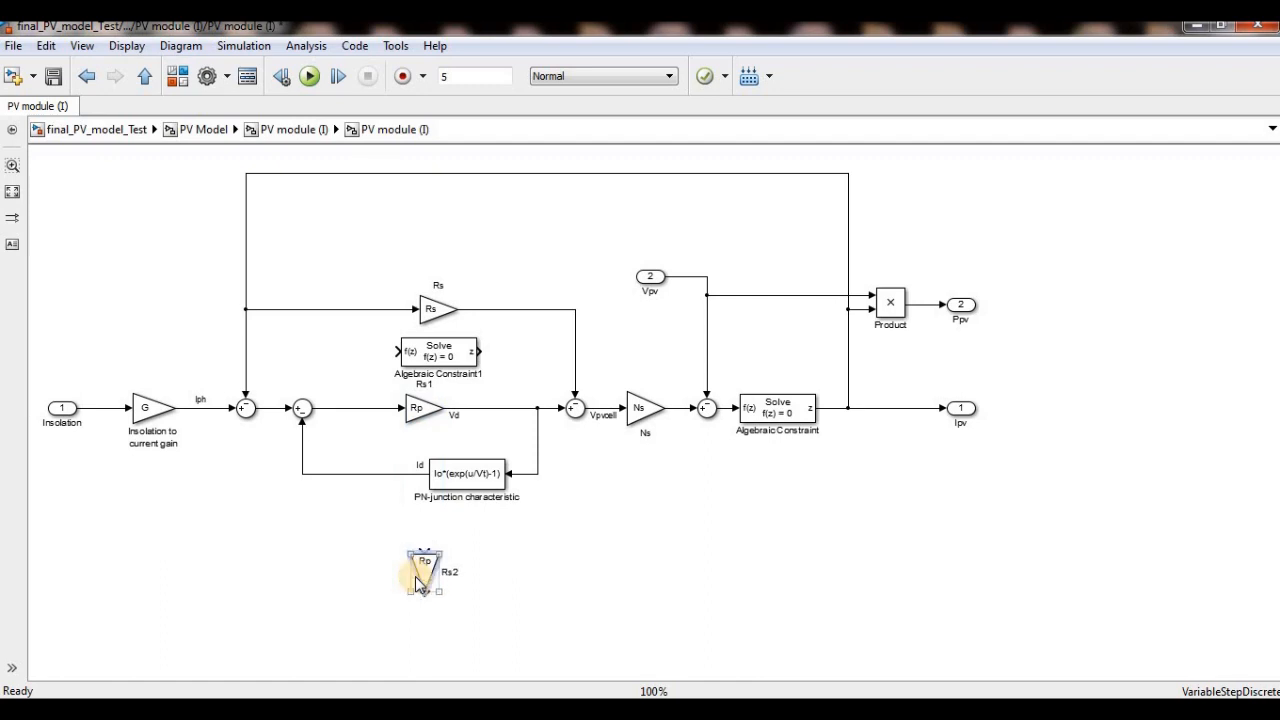
- Rotate the copied Rp gain so its output faces left and set its gain to 1/Rp
key(ctrl+r)
double_click(430, 572)
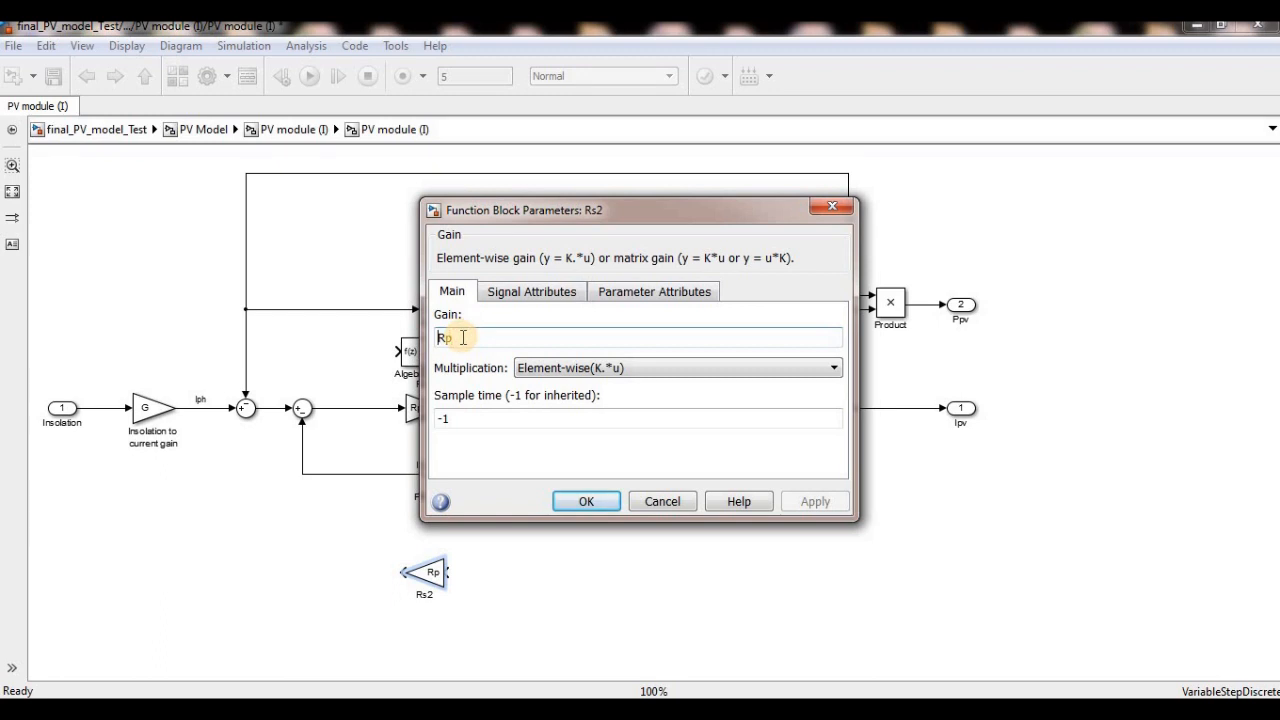
text(1/)
click(590, 501)
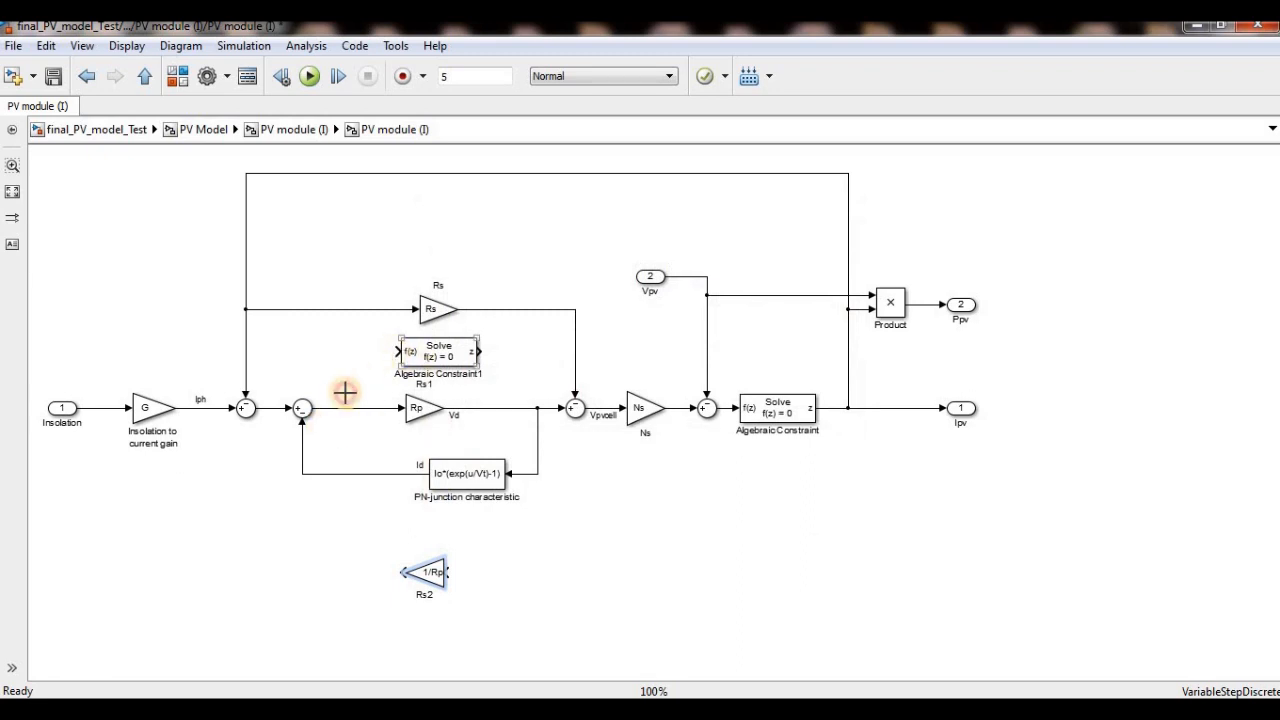
- Route the second summing junction's output into the Algebraic Constraint copy and delete the Rp gain's input and output lines
drag(341, 408, 342, 408)
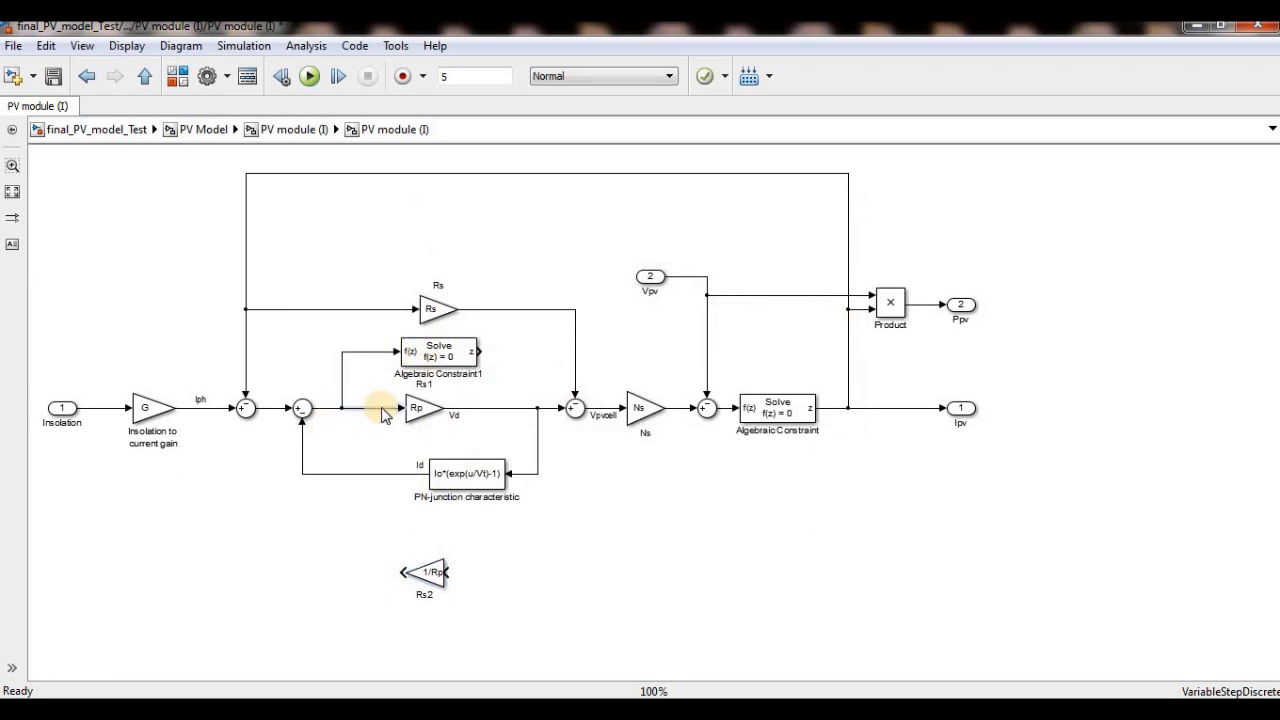
right_click(377, 411)
click(428, 354)
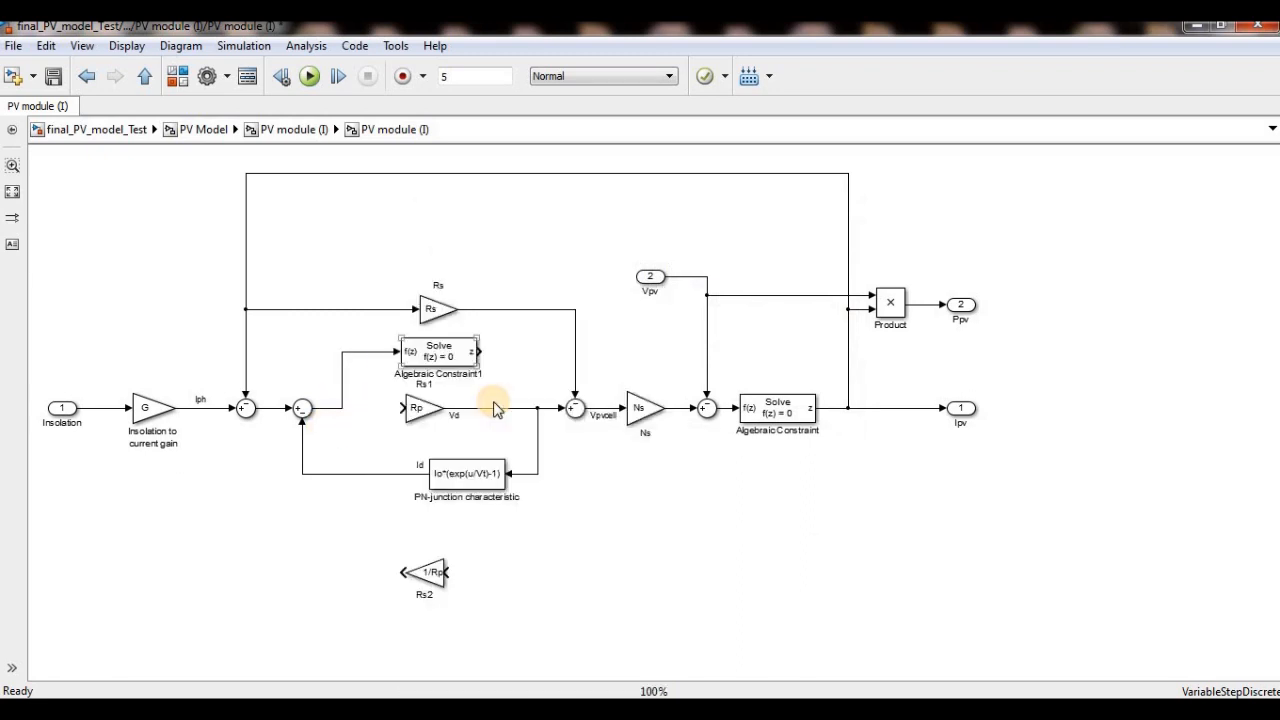
right_click(491, 409)
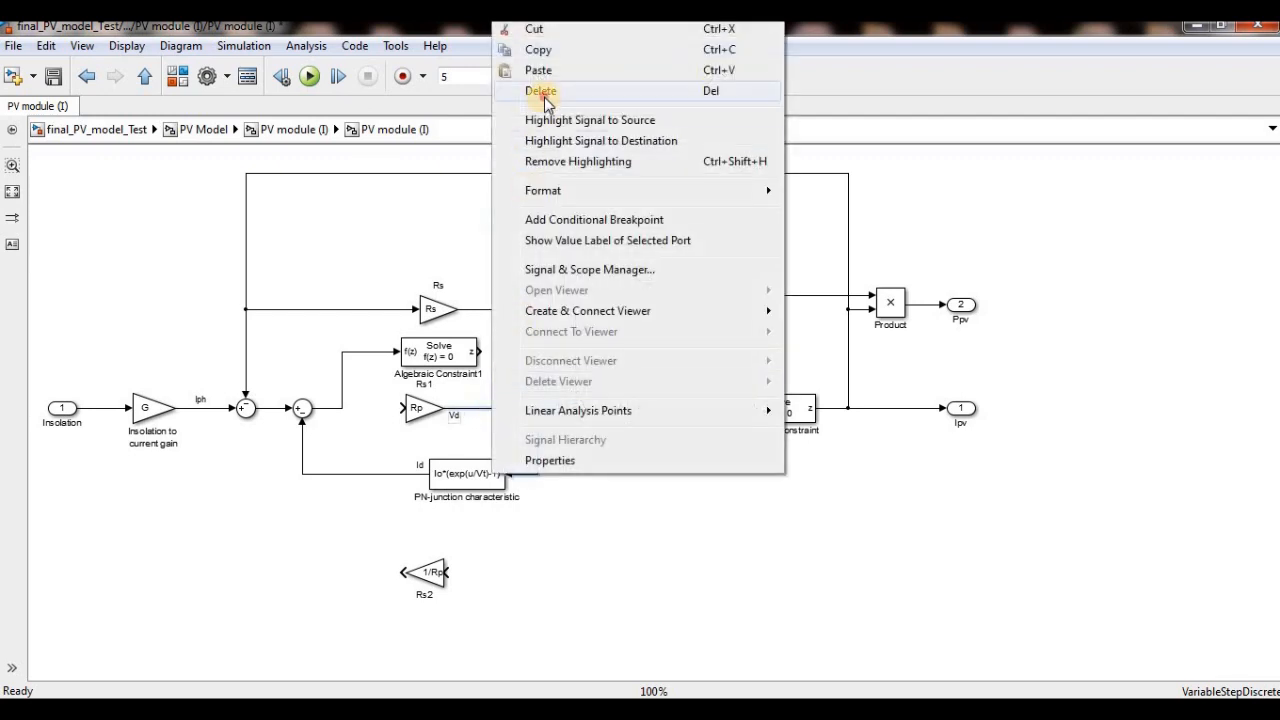
click(529, 88)
- Move the Rp gain aside and connect the constraint copy's output to the third summing junction, the PN-junction block and the 1/Rp gain
drag(424, 411, 641, 587)
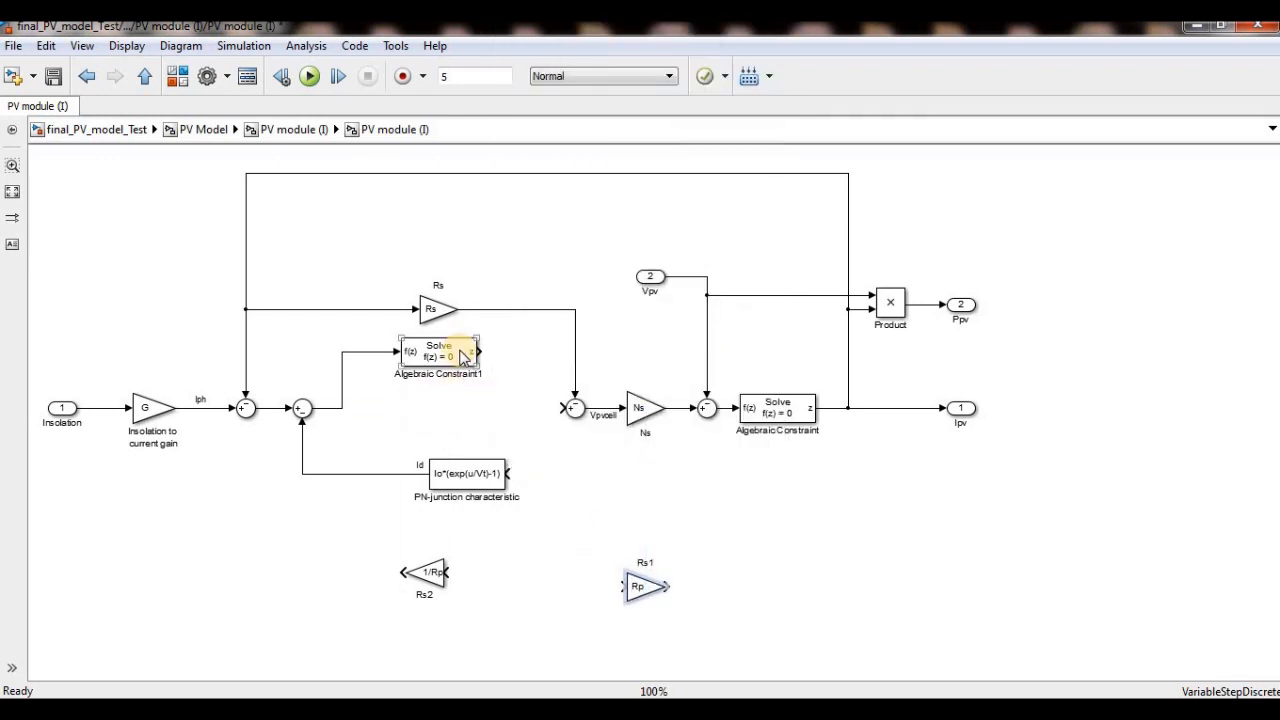
drag(452, 354, 566, 408)
drag(452, 571, 540, 410)
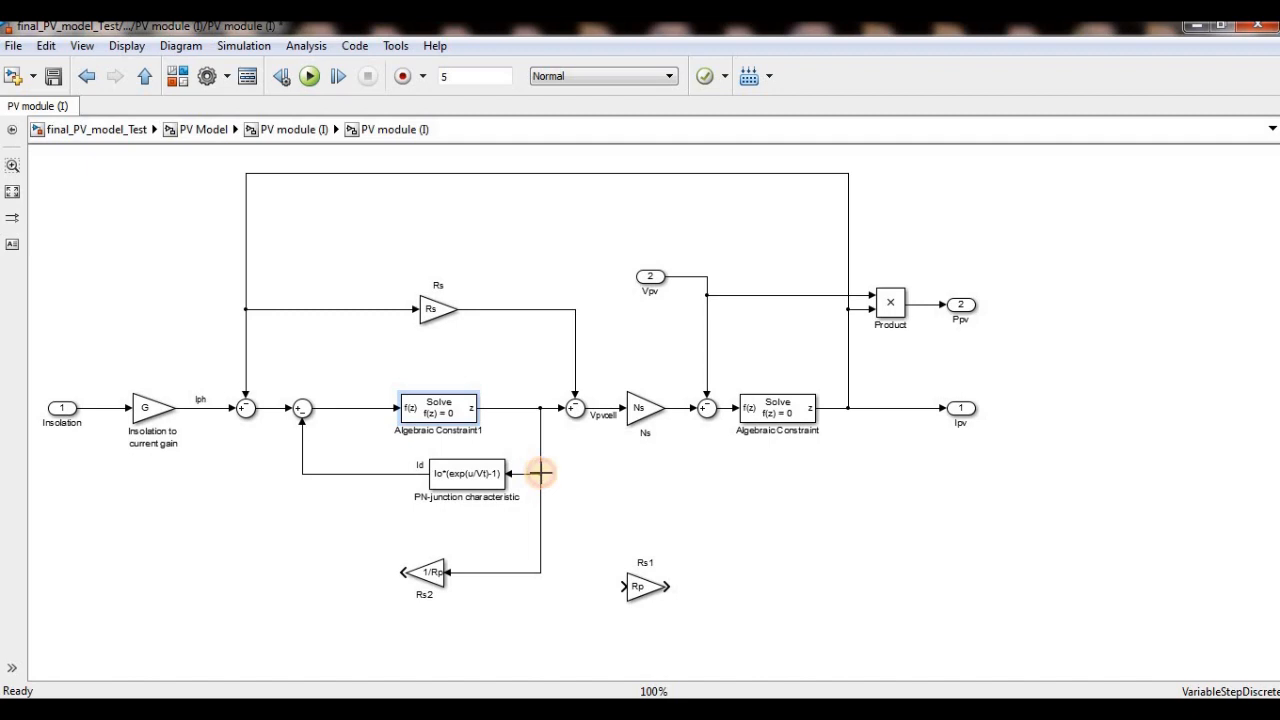
- Set the second summing junction's list of signs to |+-- and connect the 1/Rp gain's output to its added input
double_click(303, 408)
click(504, 388)
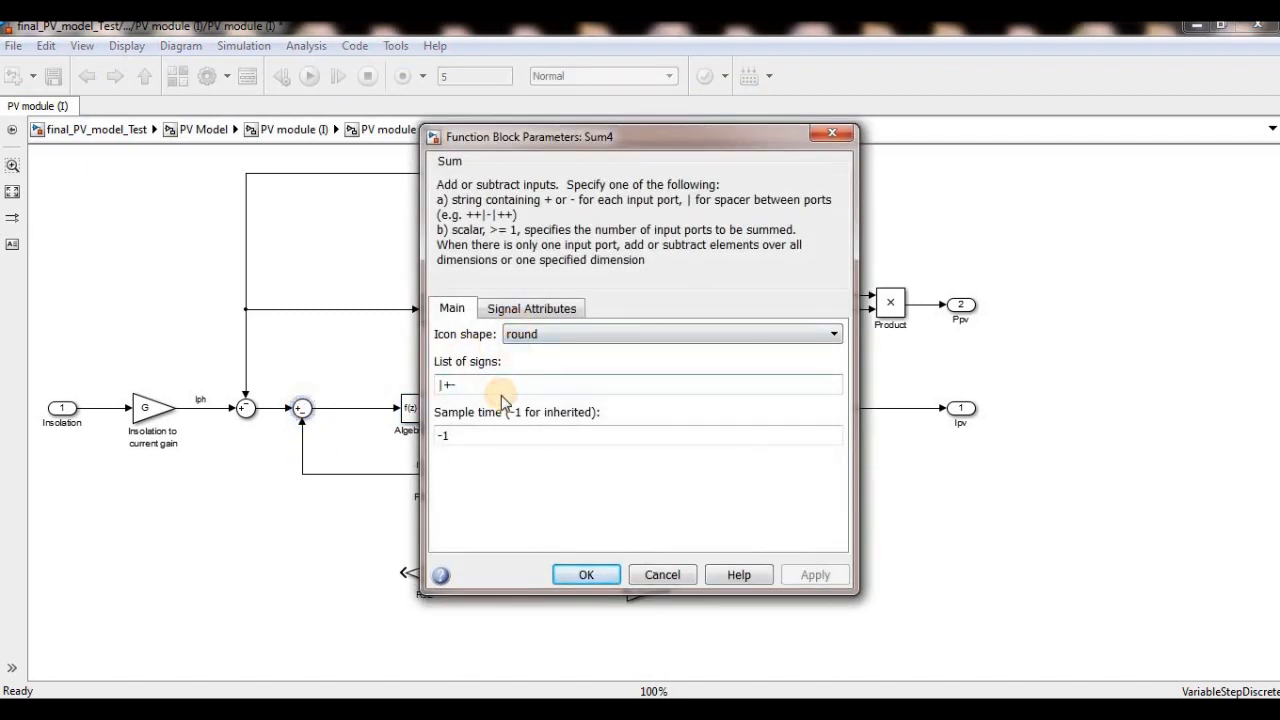
text(-)
click(580, 578)
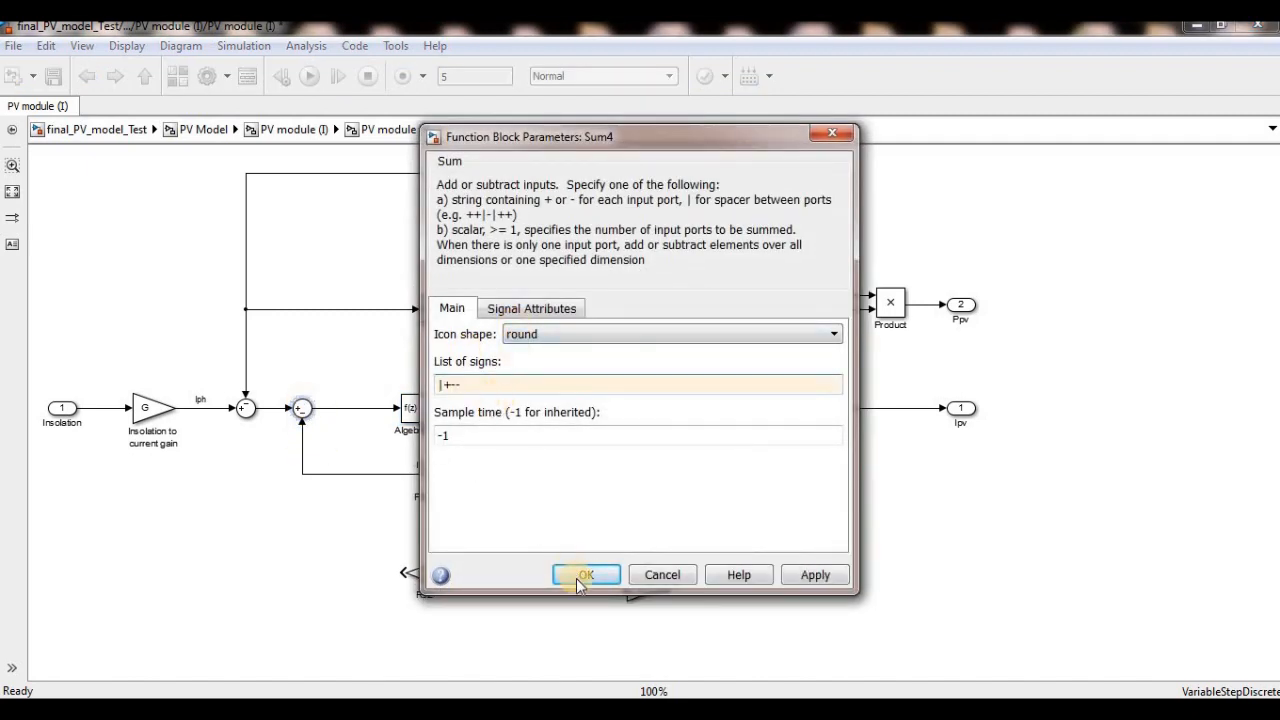
drag(401, 572, 303, 416)
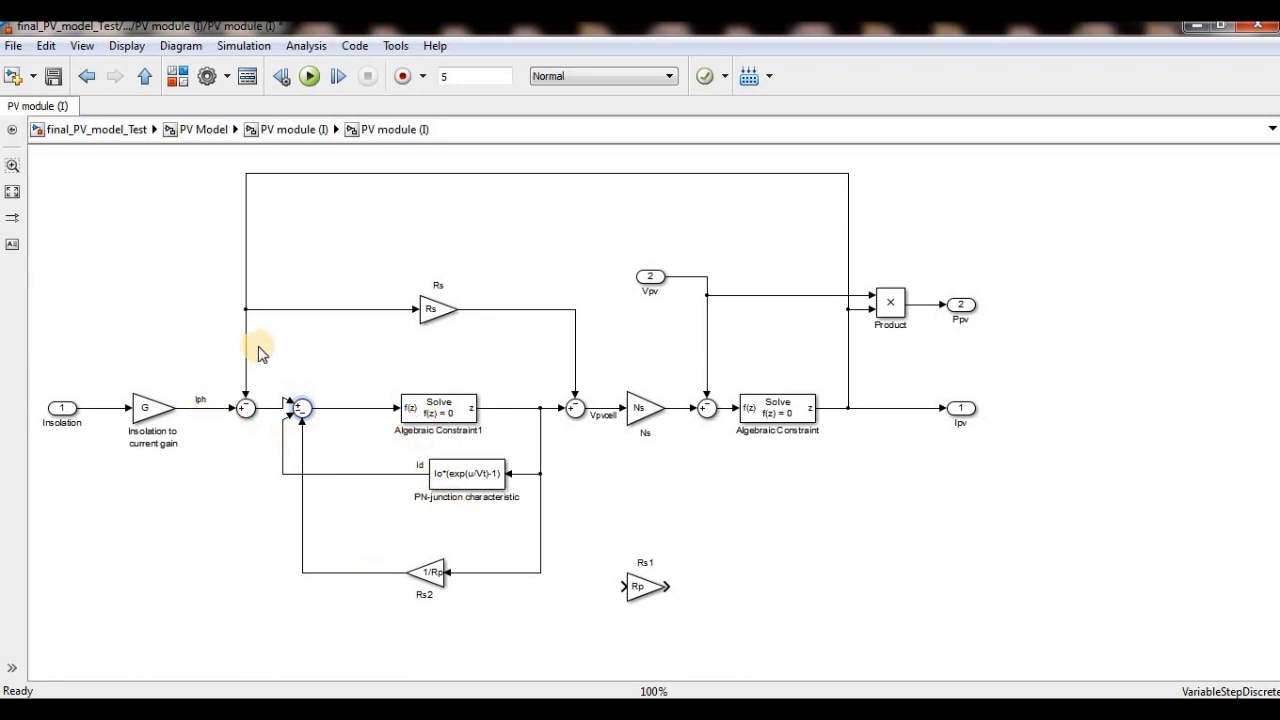
click(371, 477)
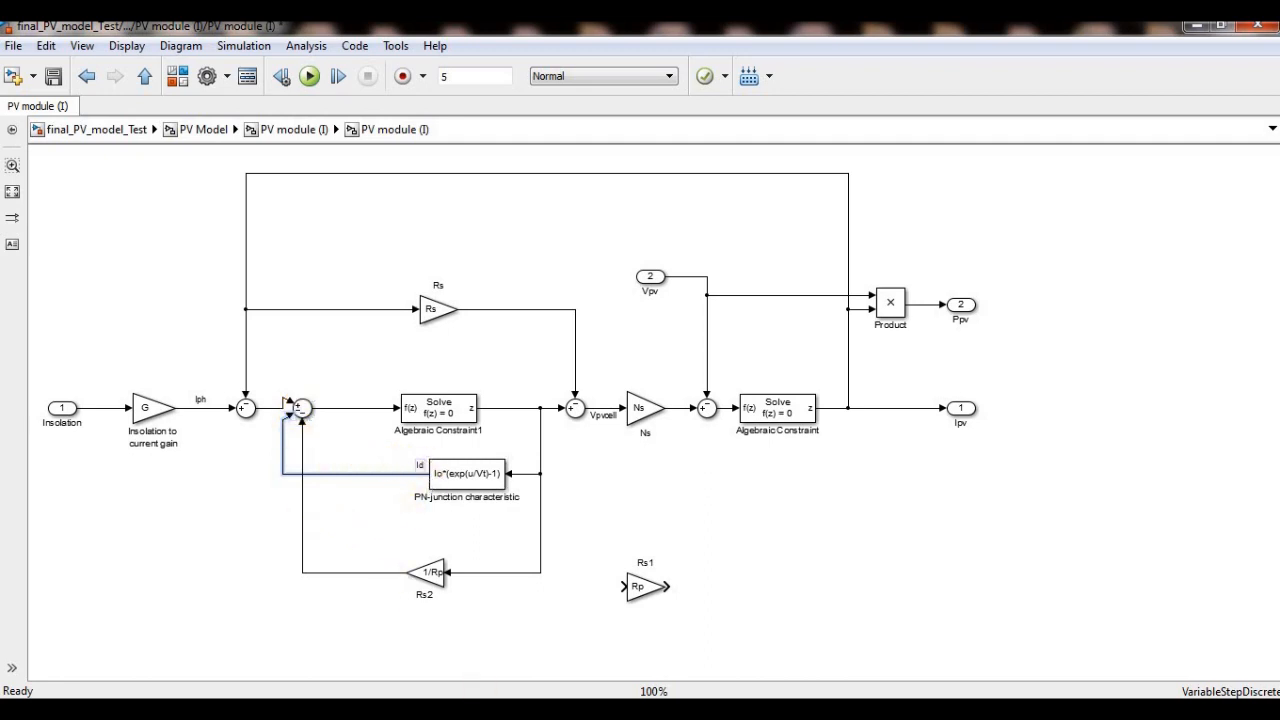
- Compare the modified loop with the slide's PV equation and examine the Algebraic Constraint copy's place in it
click(300, 710)
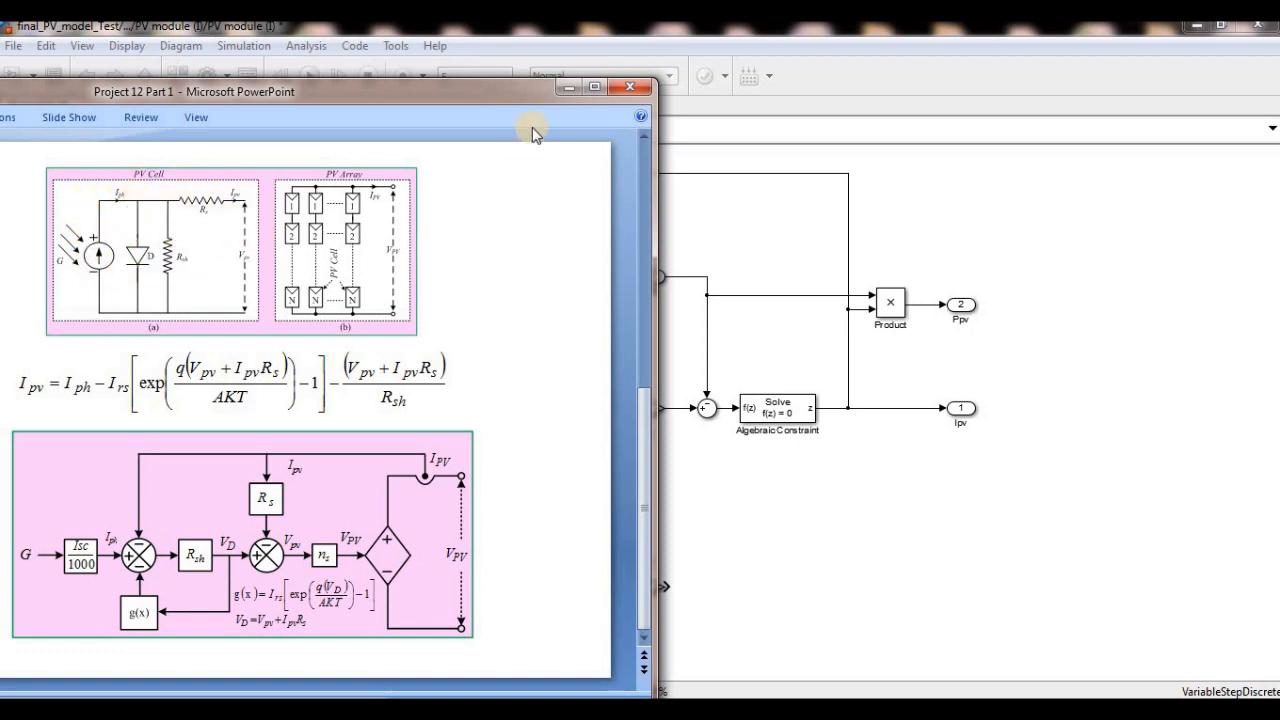
click(707, 193)
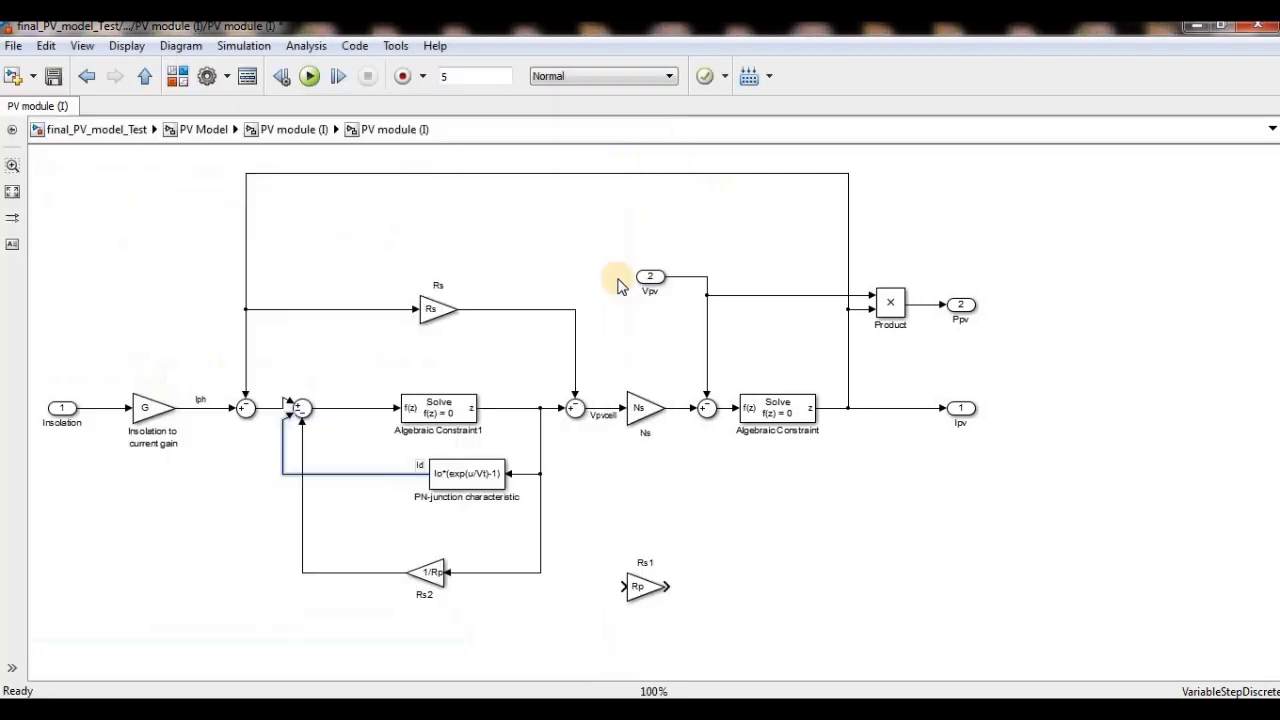
click(422, 422)
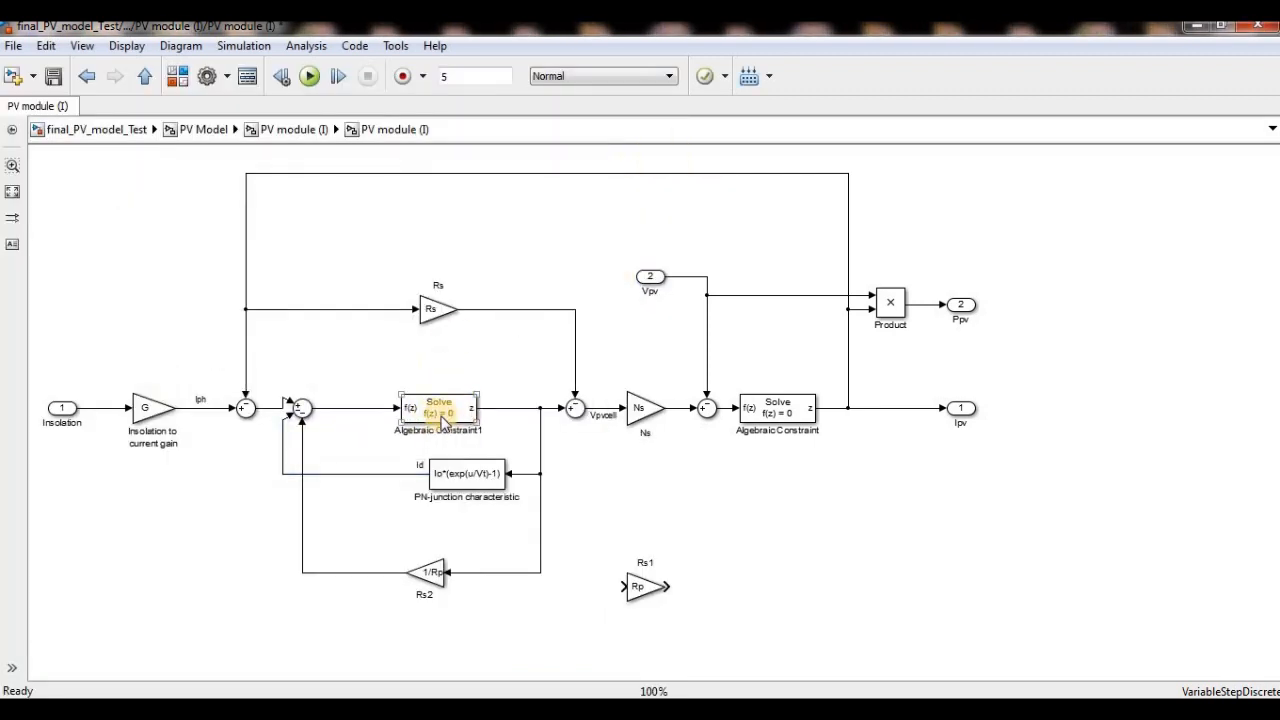
click(484, 437)
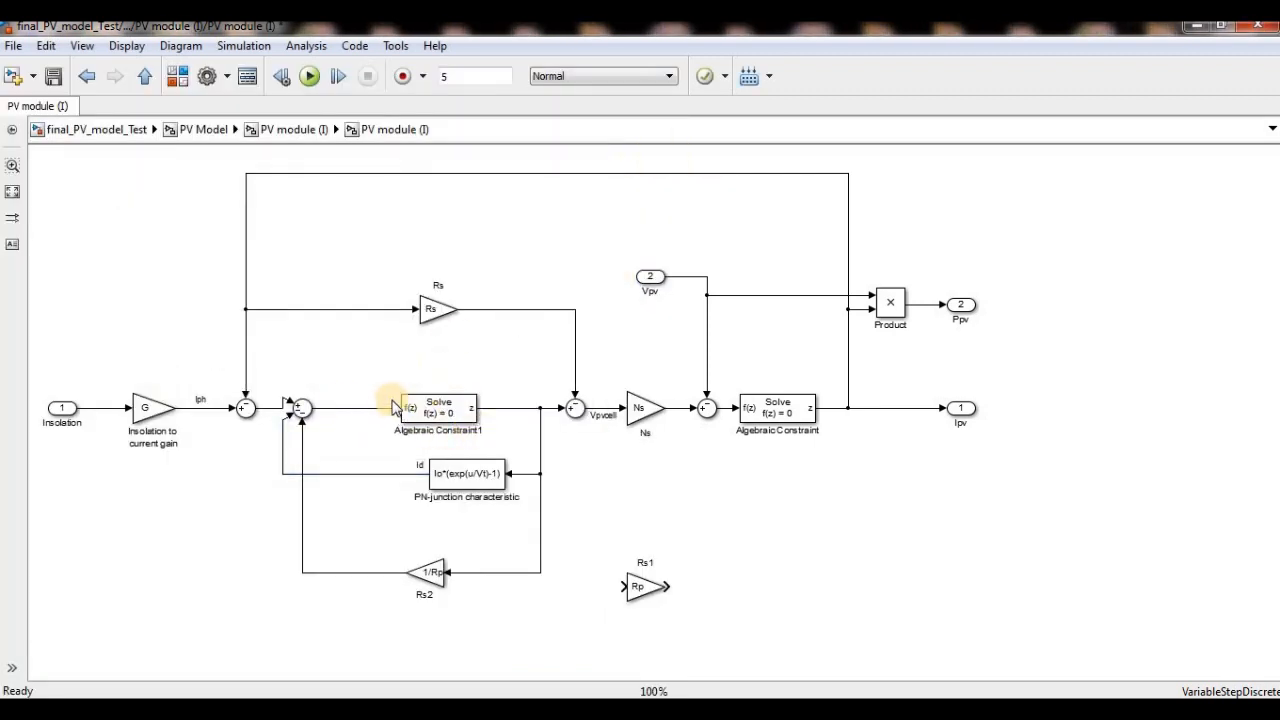
click(459, 416)
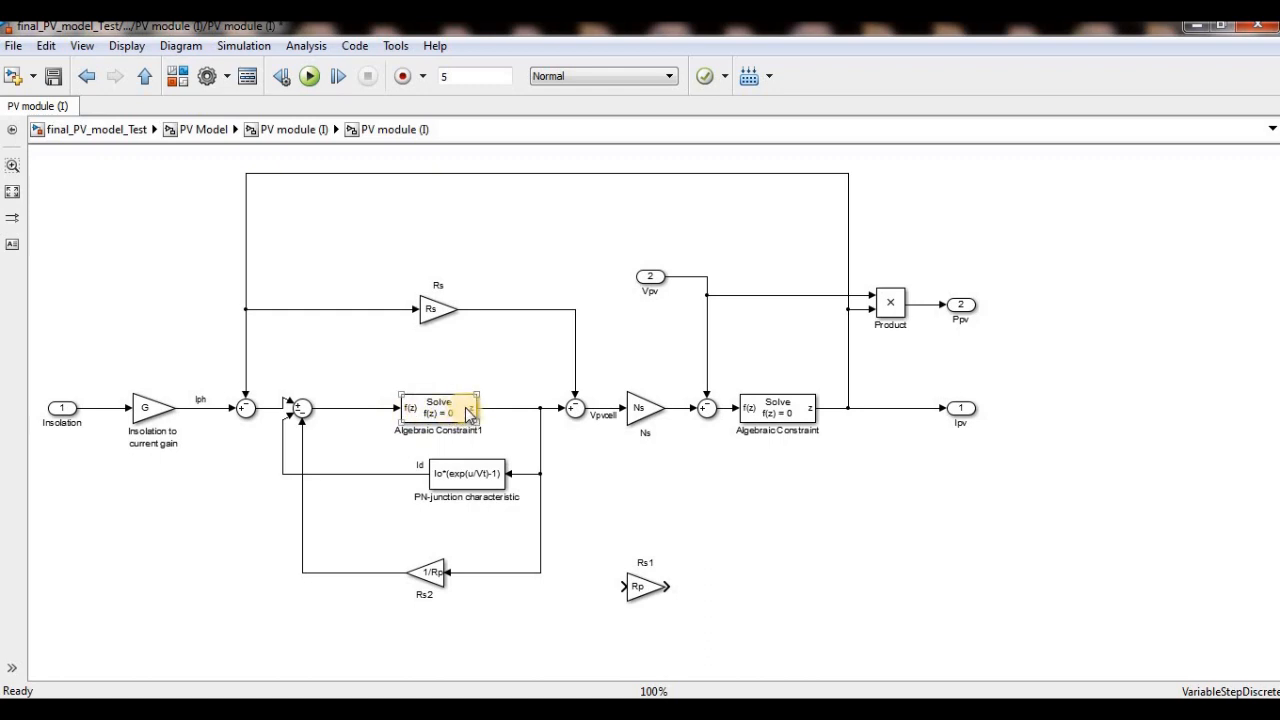
click(514, 374)
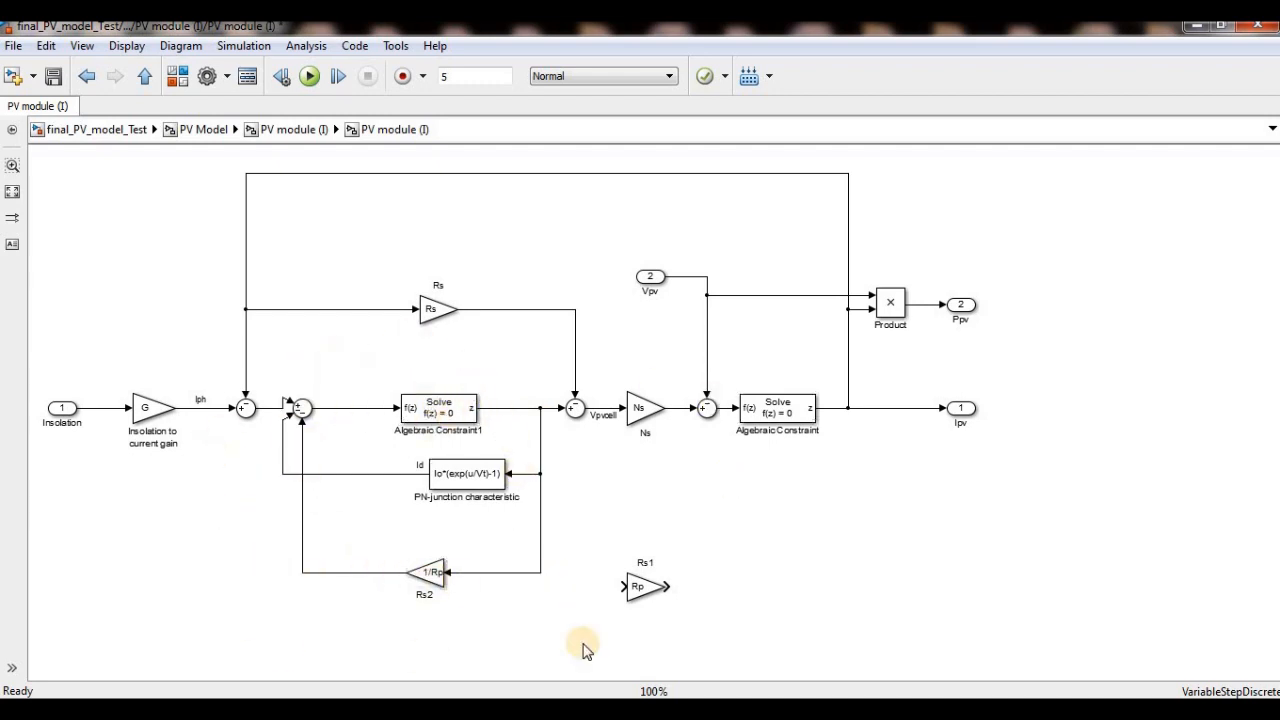
right_click(435, 411)
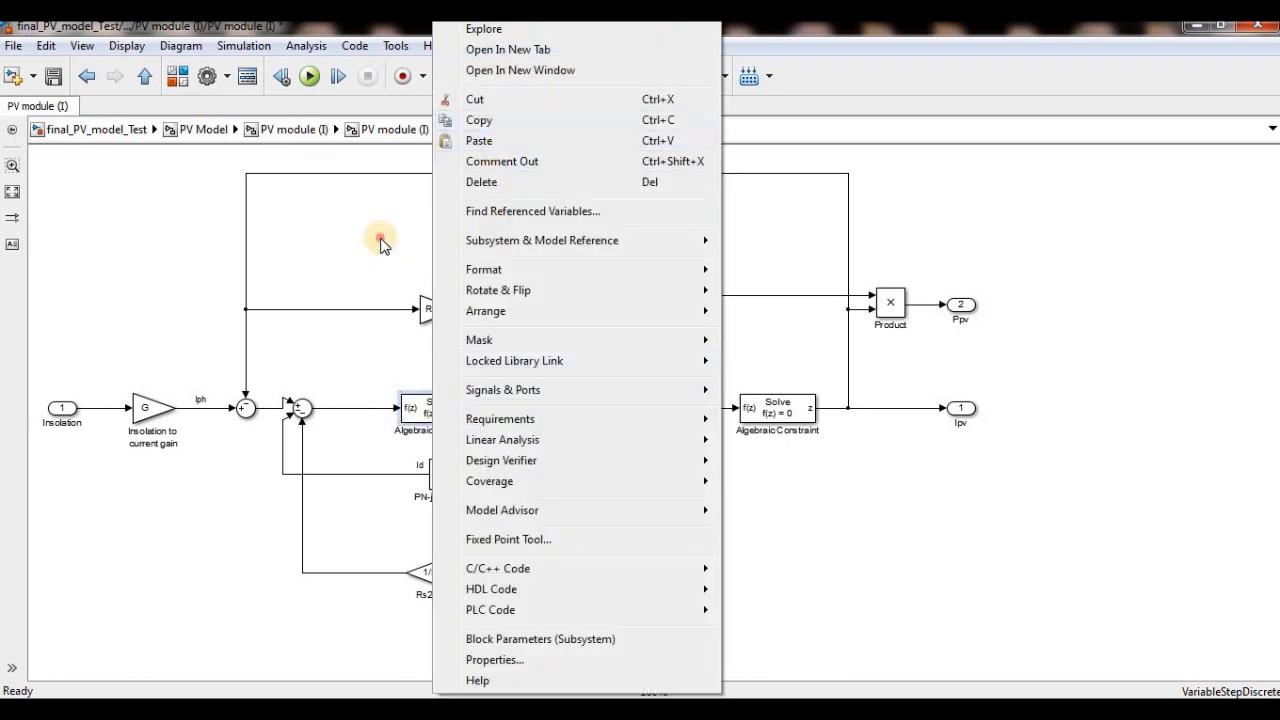
click(399, 358)
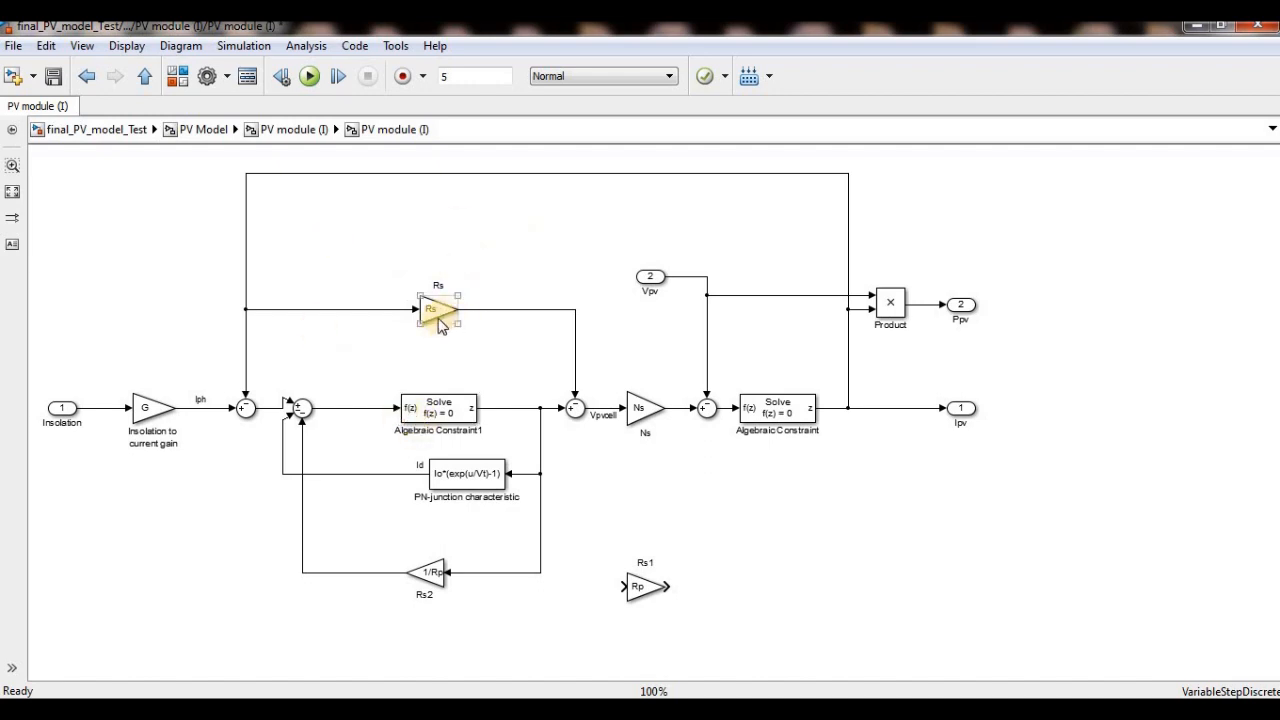
- Delete the Algebraic Constraint copy and place the Rp gain back between the second and third summing junctions
click(443, 411)
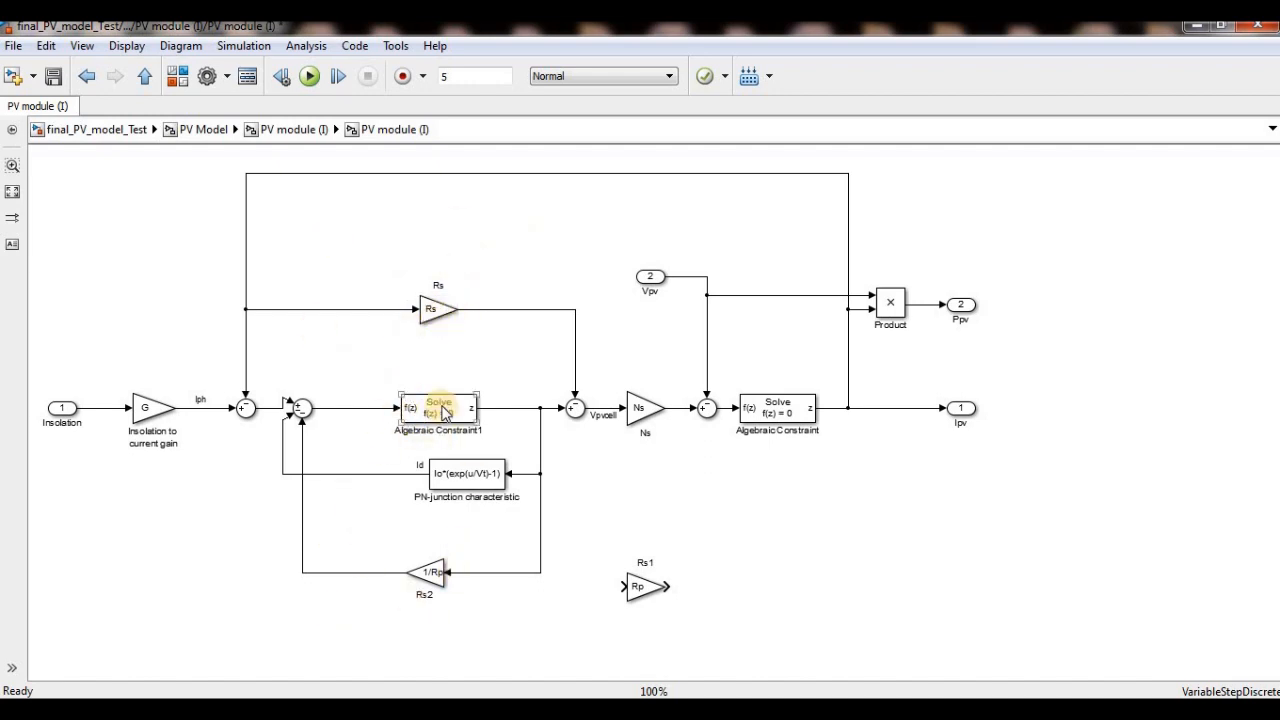
right_click(443, 411)
click(518, 185)
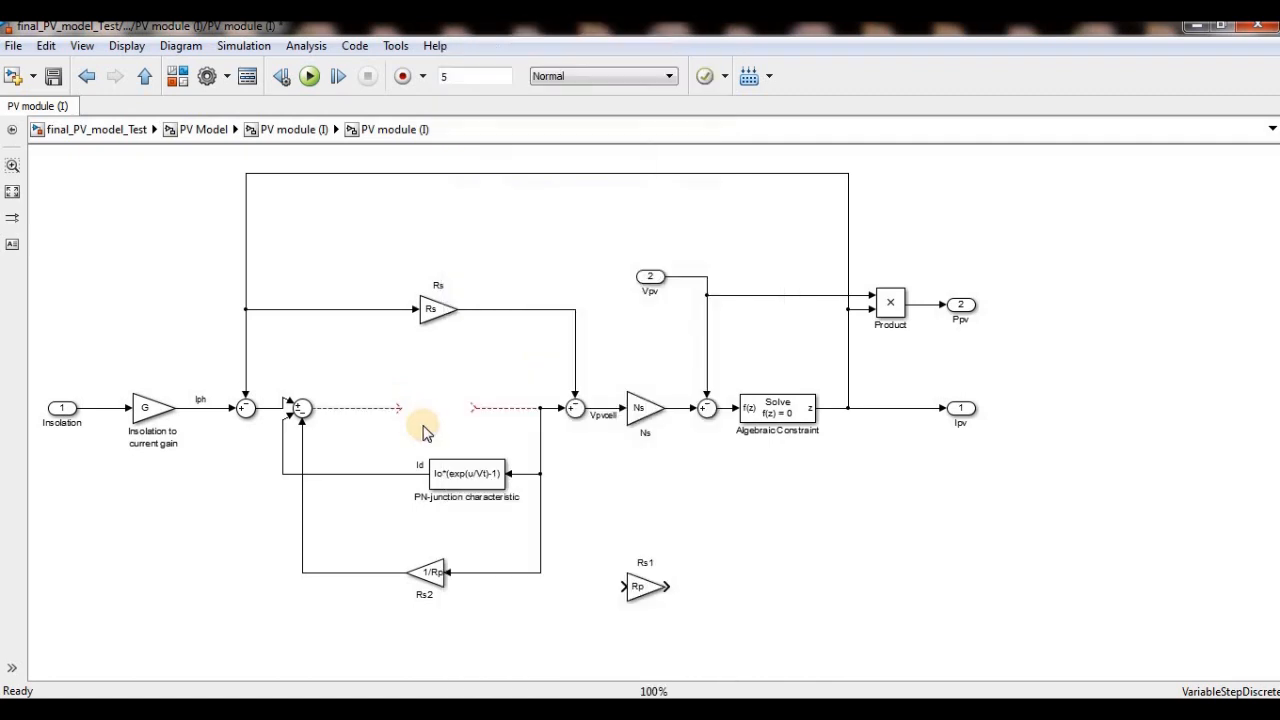
drag(640, 587, 415, 412)
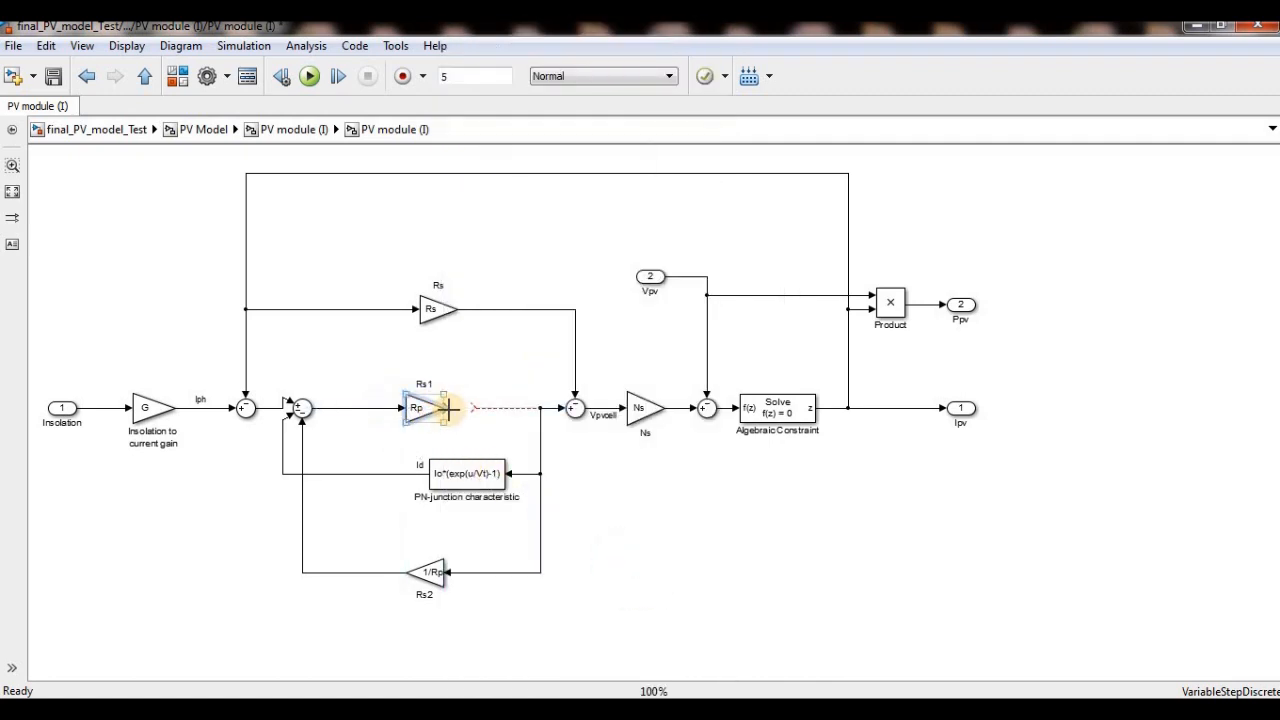
- Delete the 1/Rp gain with its lines and set the second summing junction's list of signs to |+-
drag(548, 462, 408, 600)
right_click(438, 576)
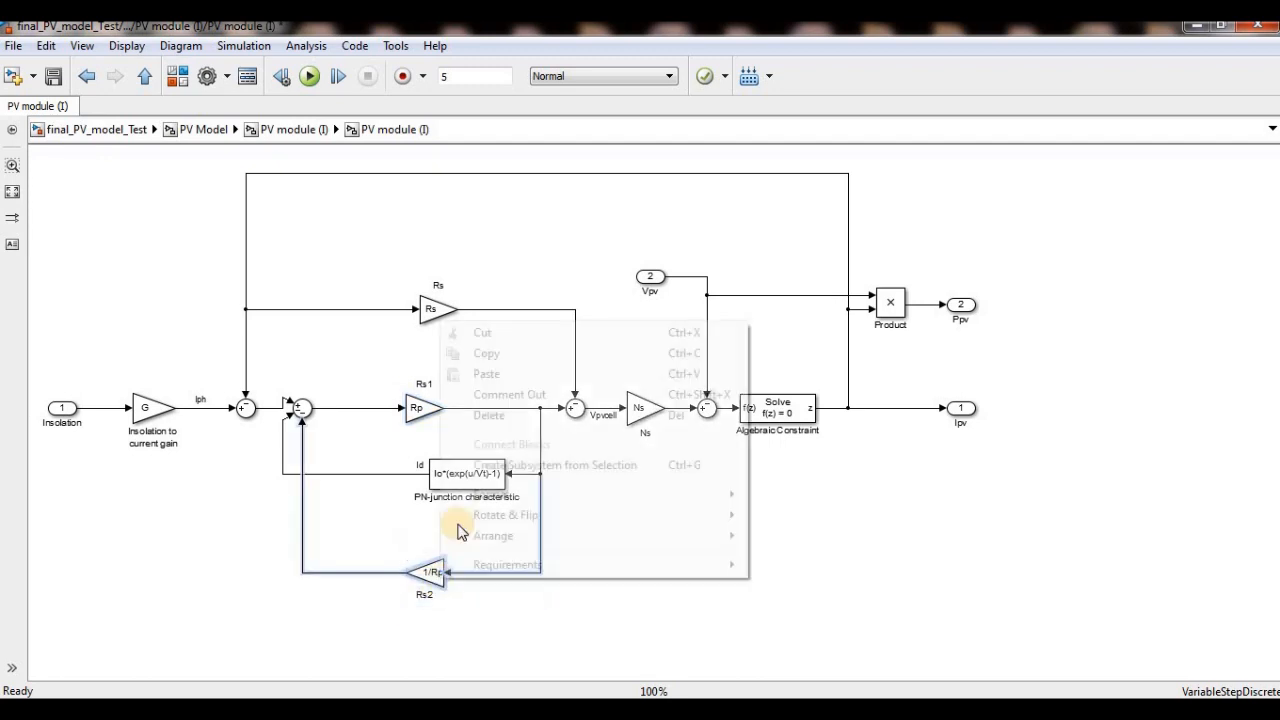
click(490, 414)
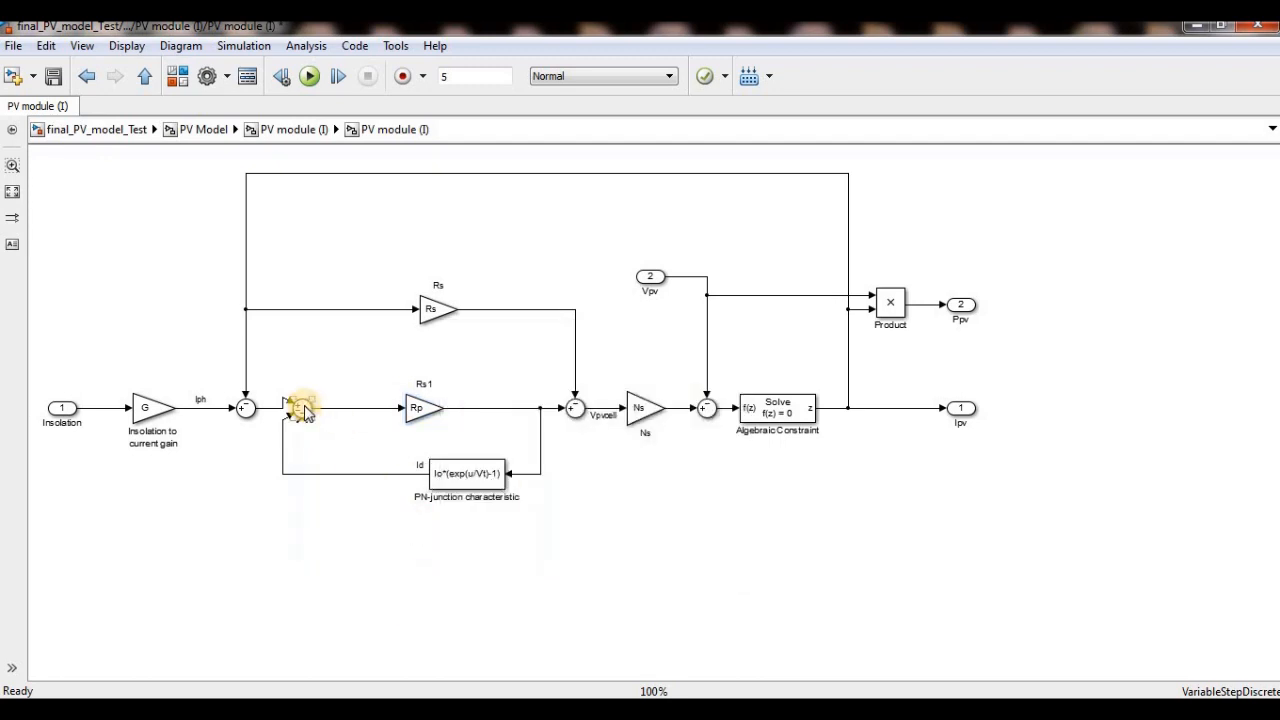
double_click(305, 412)
double_click(490, 384)
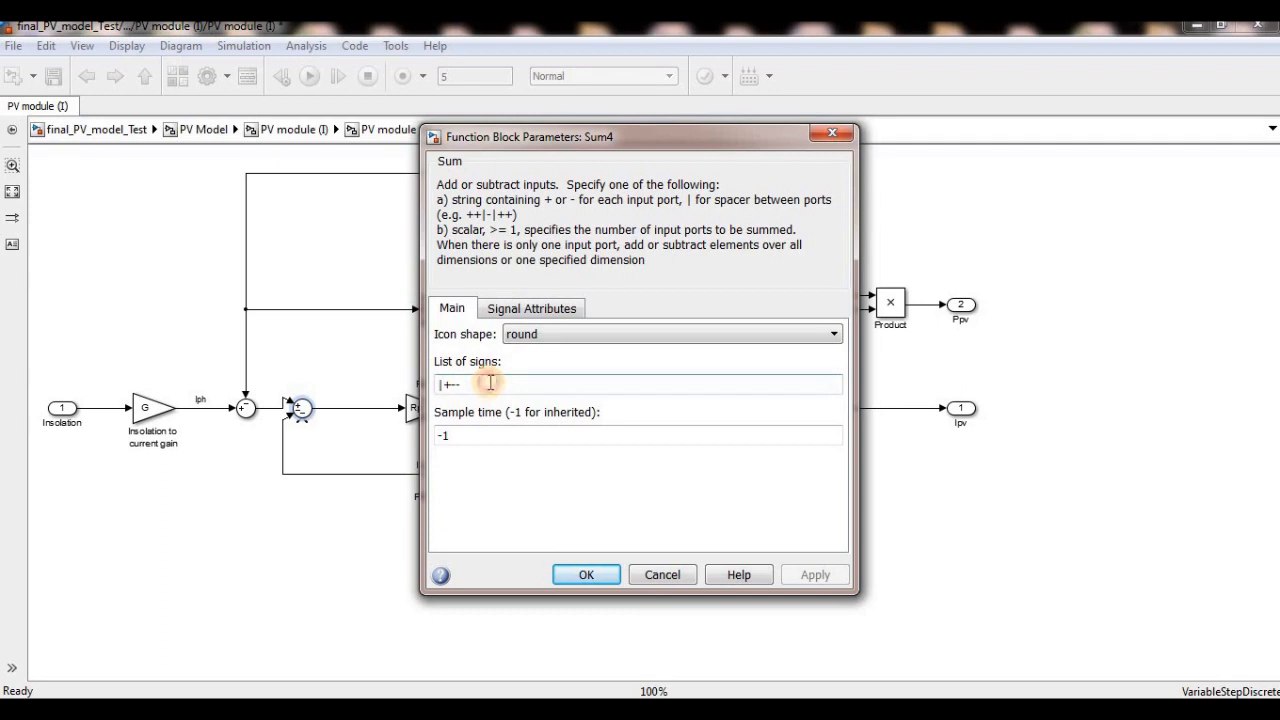
key(BackSpace)
key(Return)
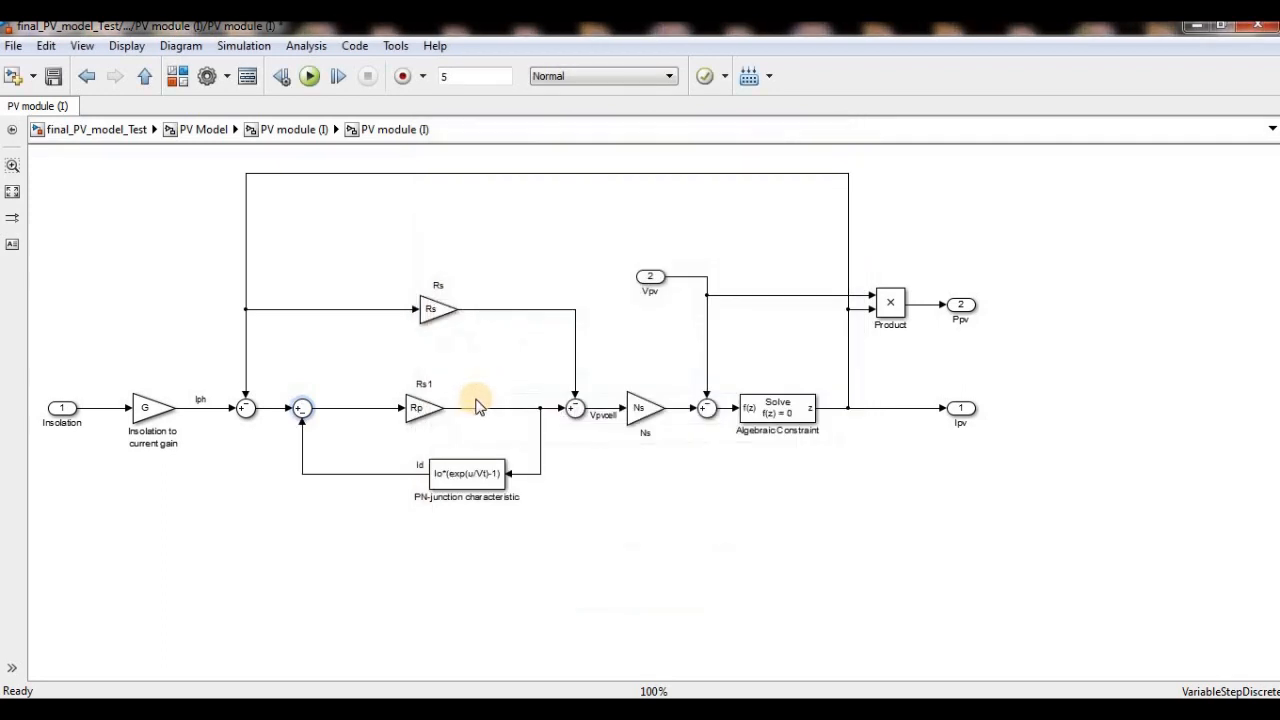
- Return to the top level of final_PV_model_Test and examine the Vpv source's time and output values
click(481, 556)
click(205, 132)
click(110, 131)
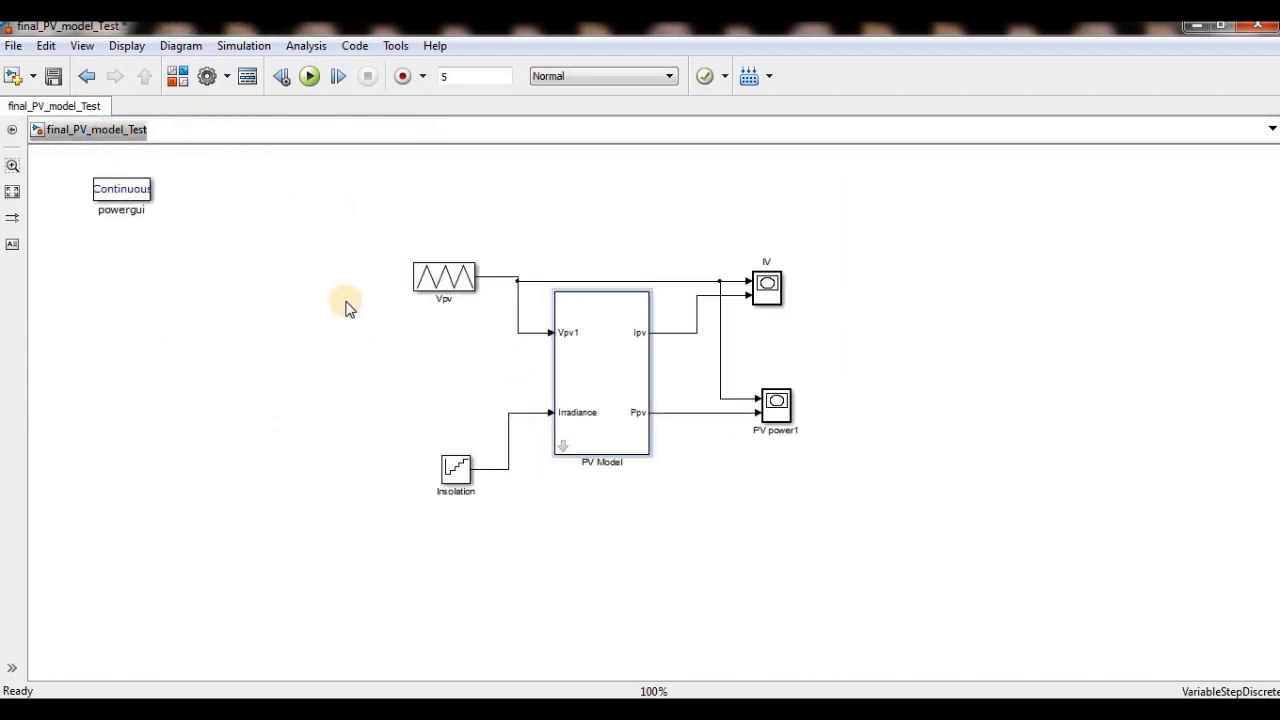
click(455, 286)
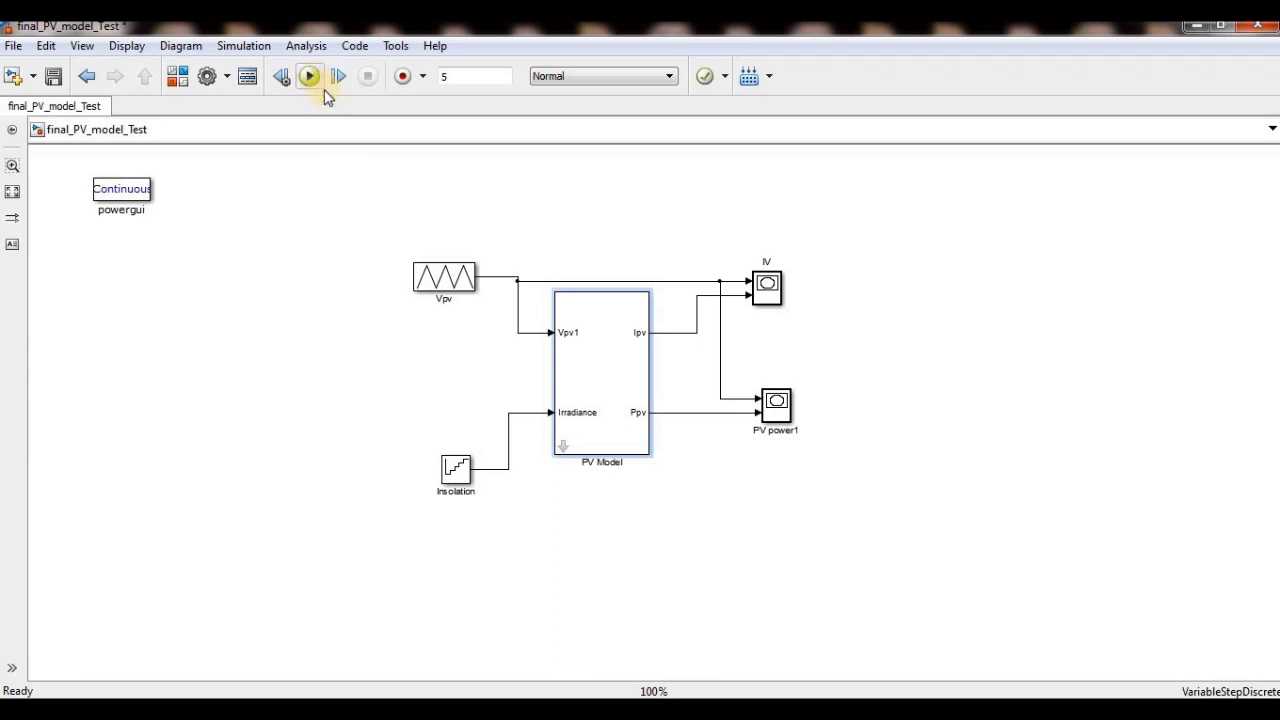
double_click(430, 274)
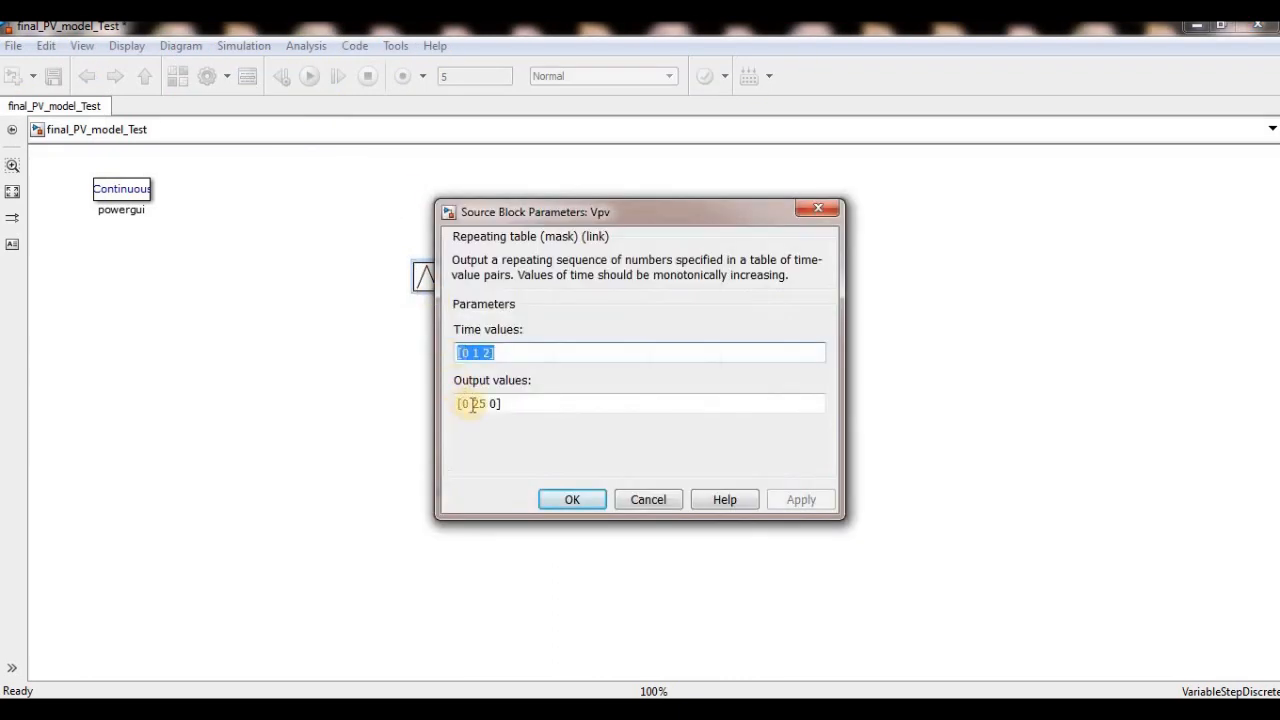
click(817, 209)
- Review the PV Model block's mask parameters, from short-circuit current and open-circuit voltage to the number of modules in series
double_click(597, 348)
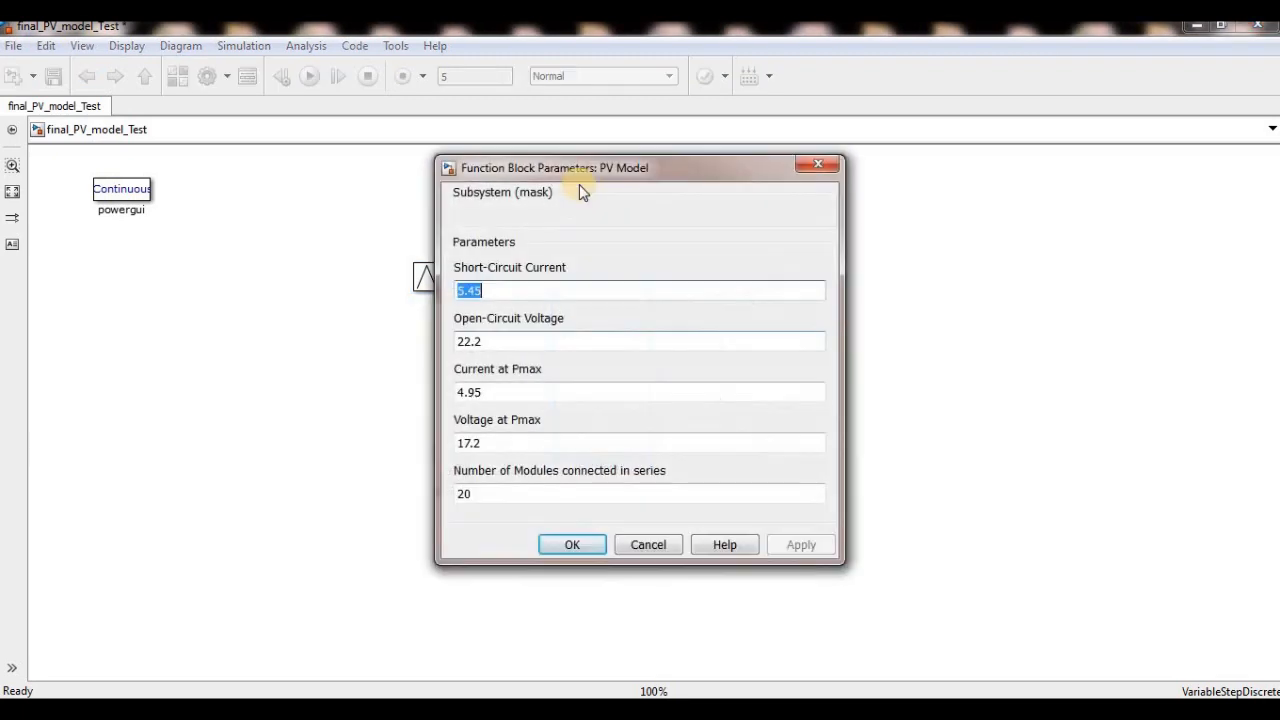
drag(603, 170, 245, 152)
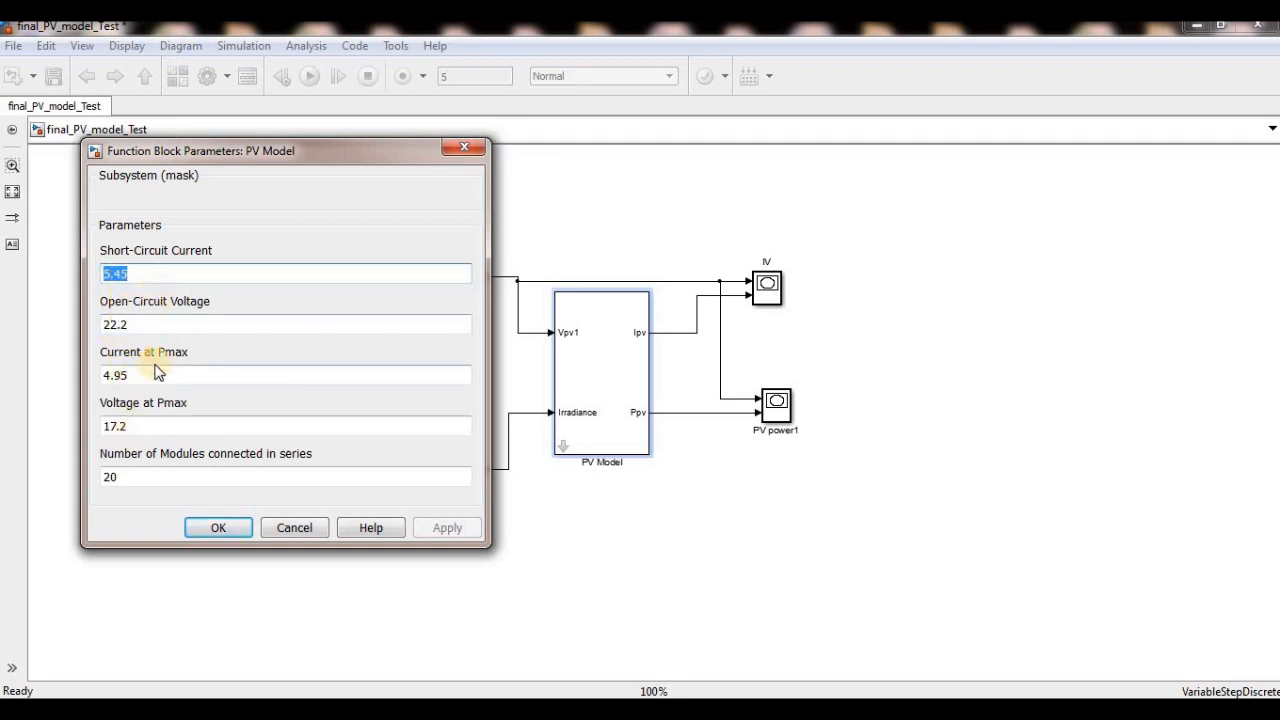
double_click(122, 482)
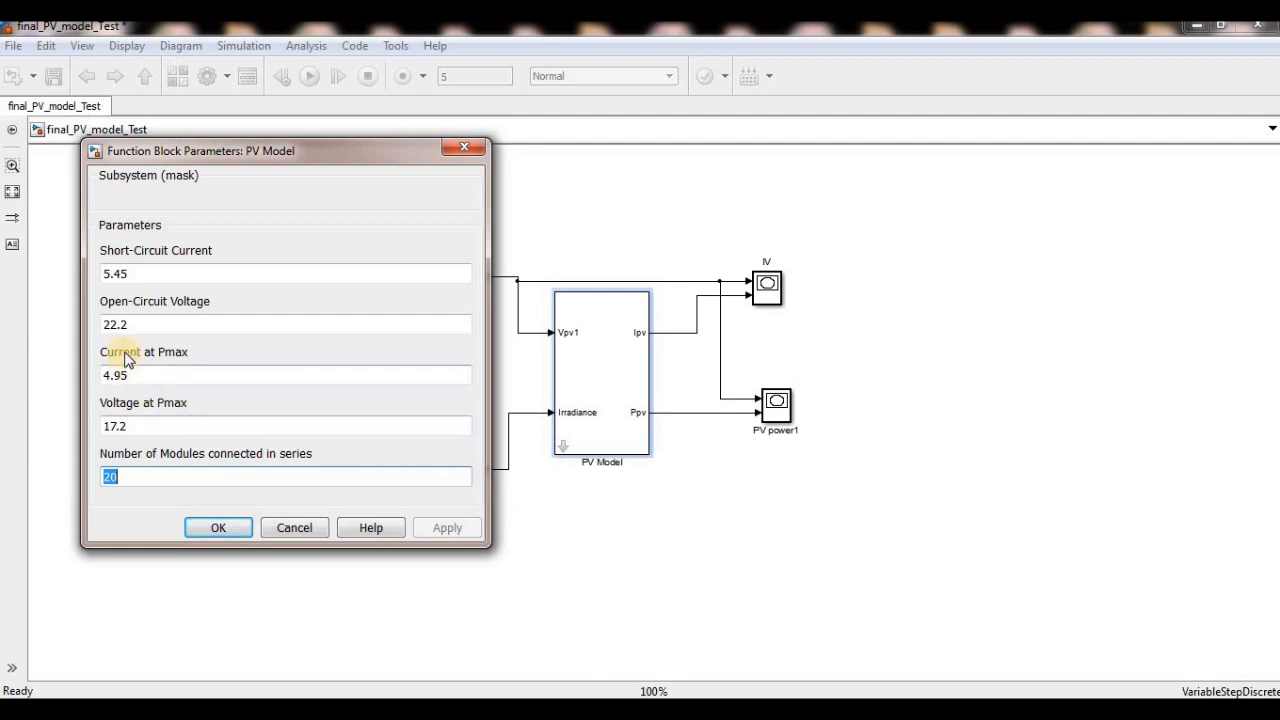
double_click(133, 428)
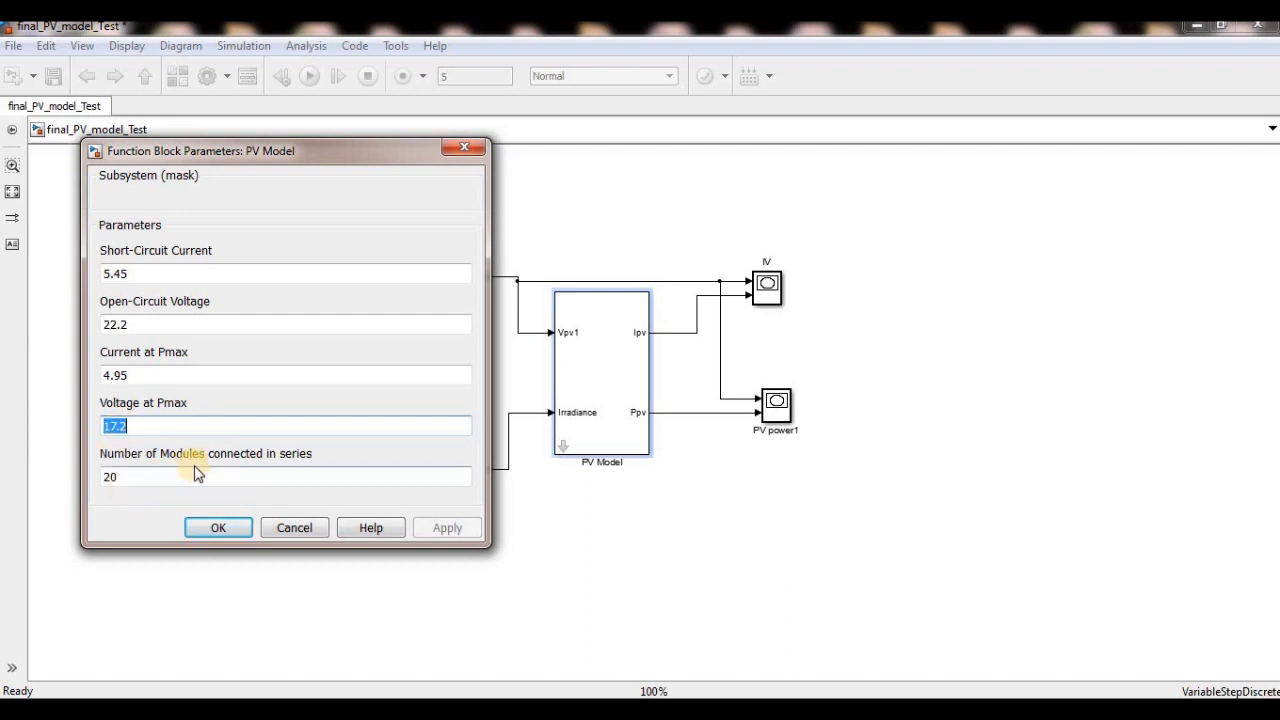
double_click(119, 472)
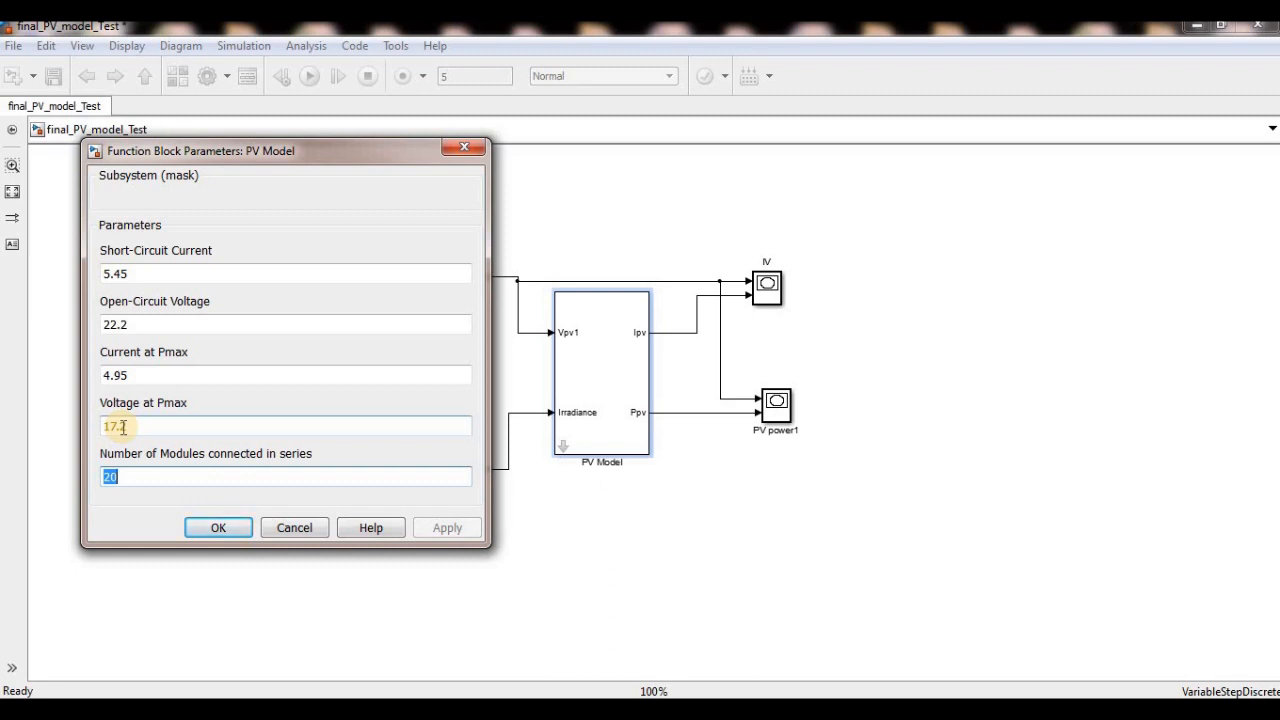
click(576, 418)
double_click(151, 318)
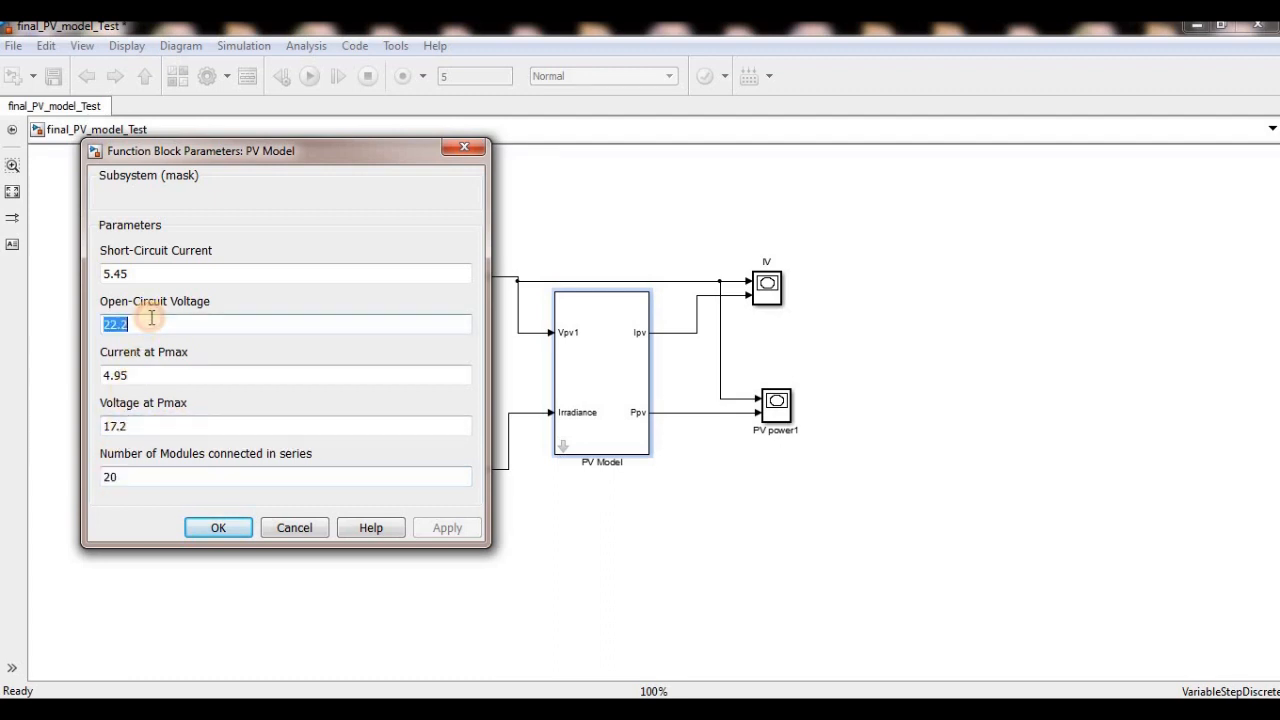
click(463, 149)
- Check the Vpv source's table values and examine the Insolation source's vector of output values and sample time
double_click(443, 277)
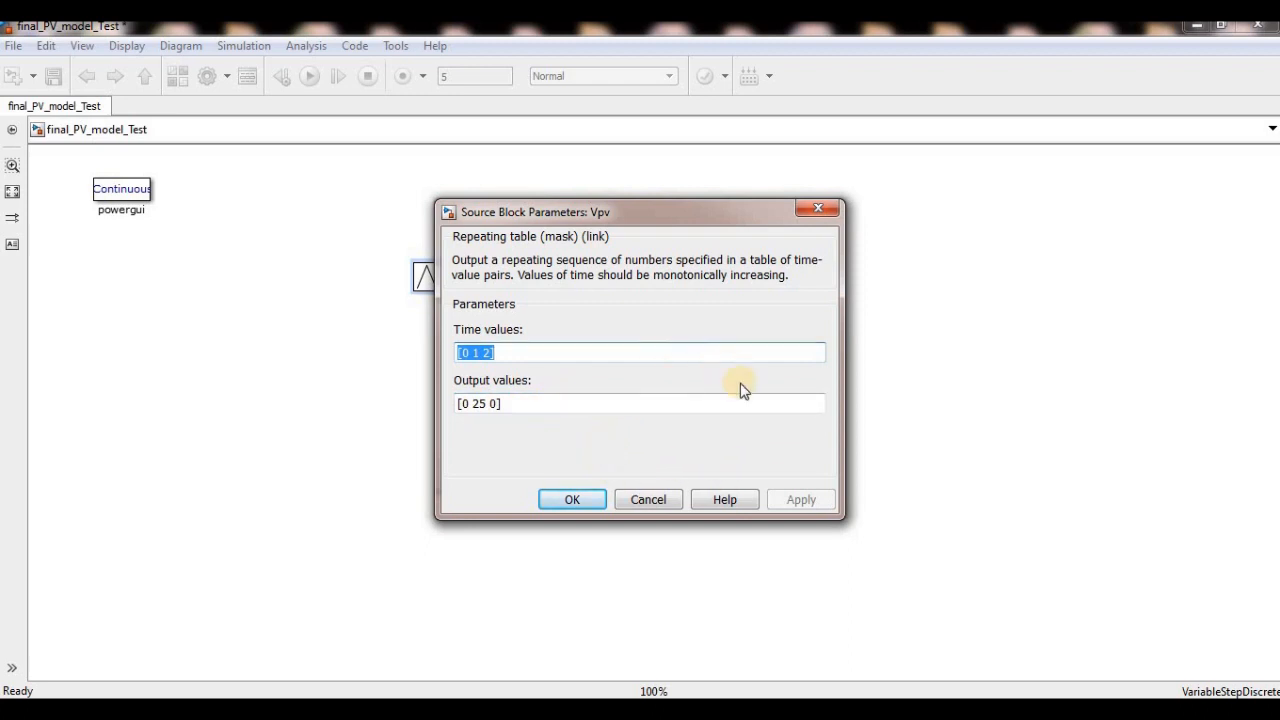
click(828, 211)
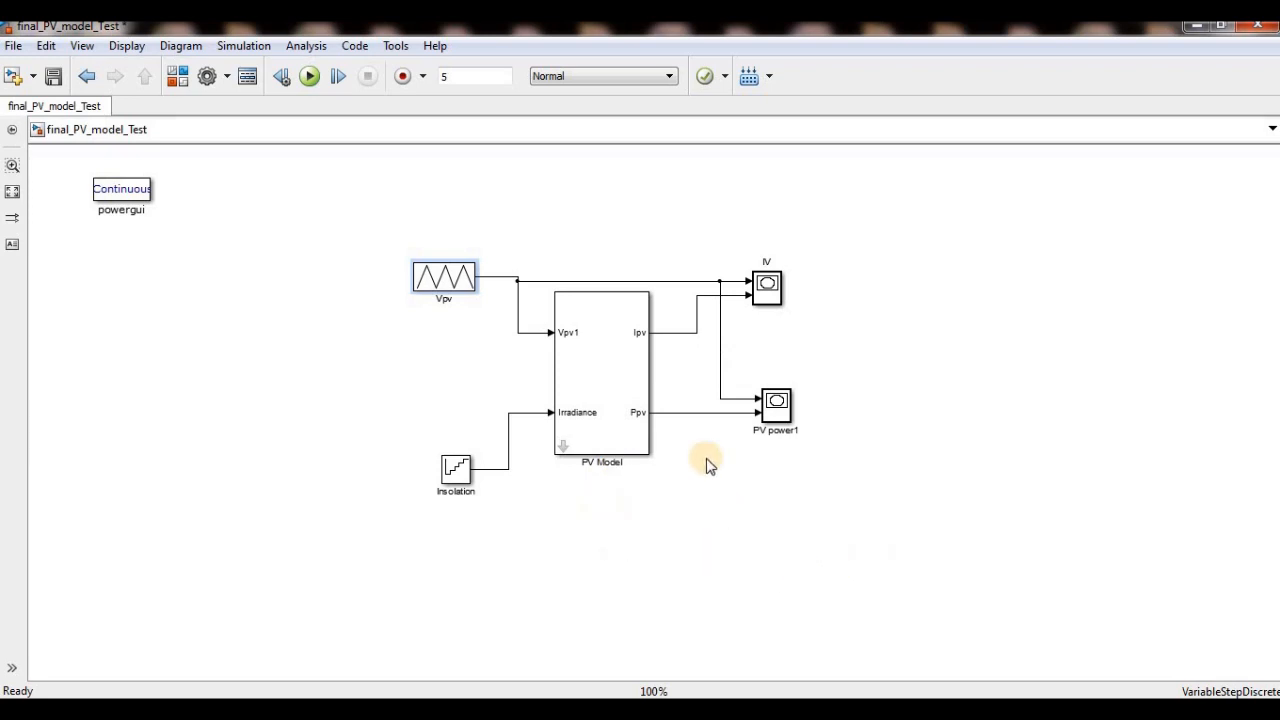
double_click(455, 470)
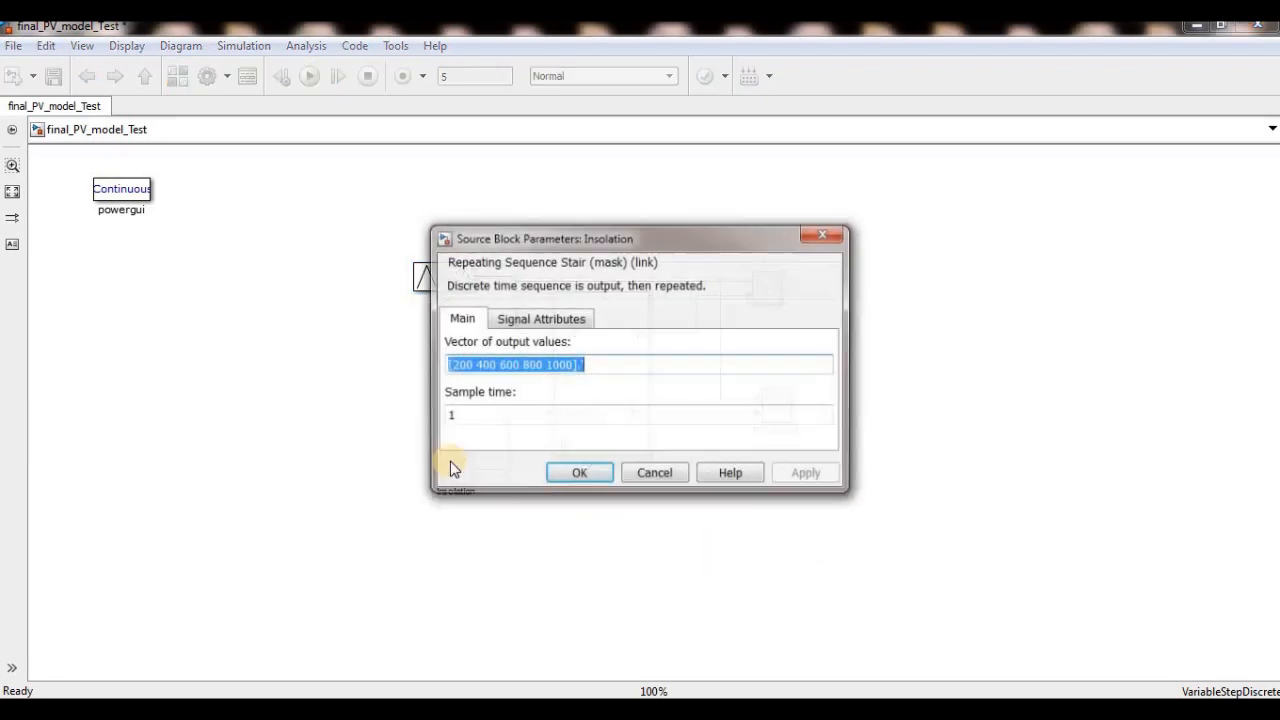
click(474, 366)
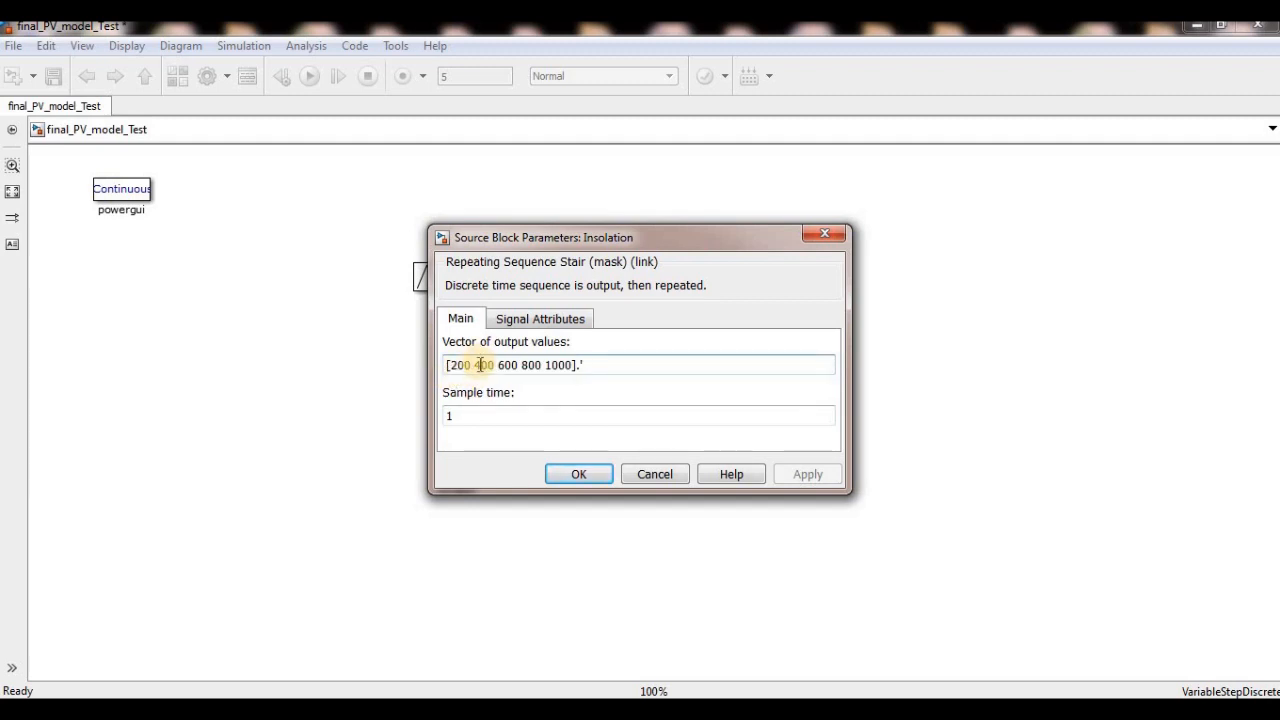
triple_click(482, 366)
click(482, 366)
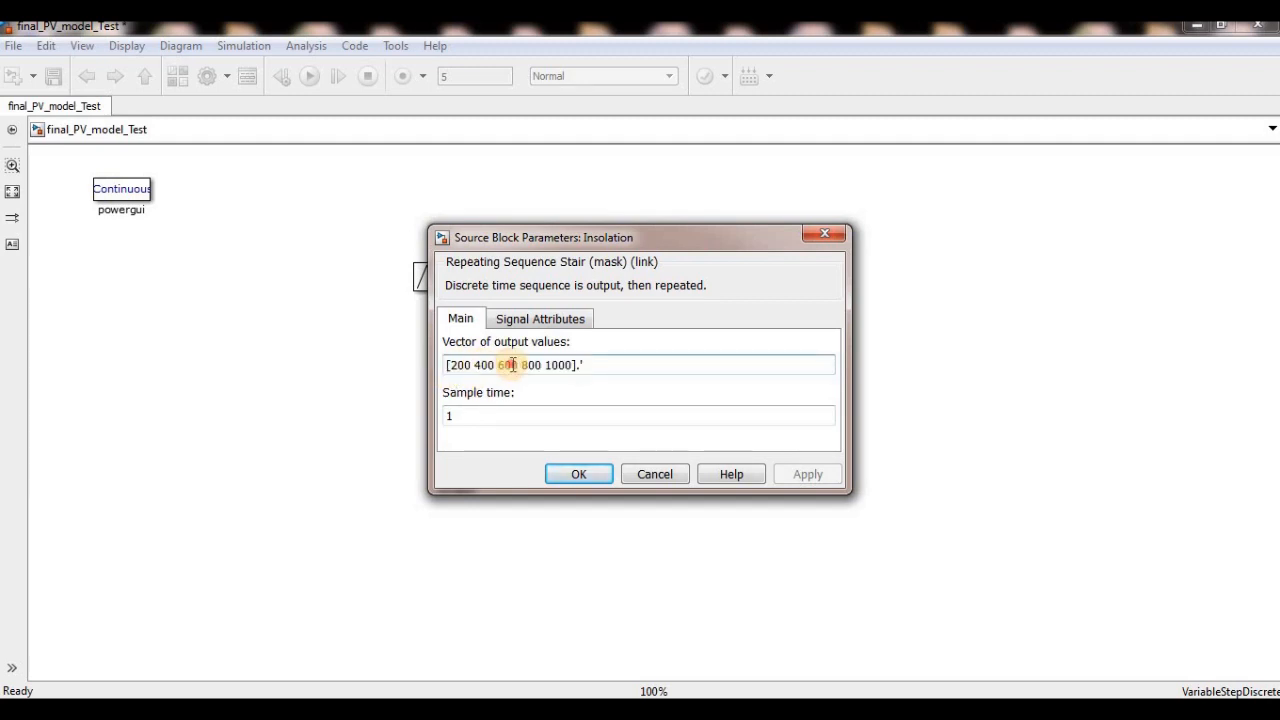
click(566, 365)
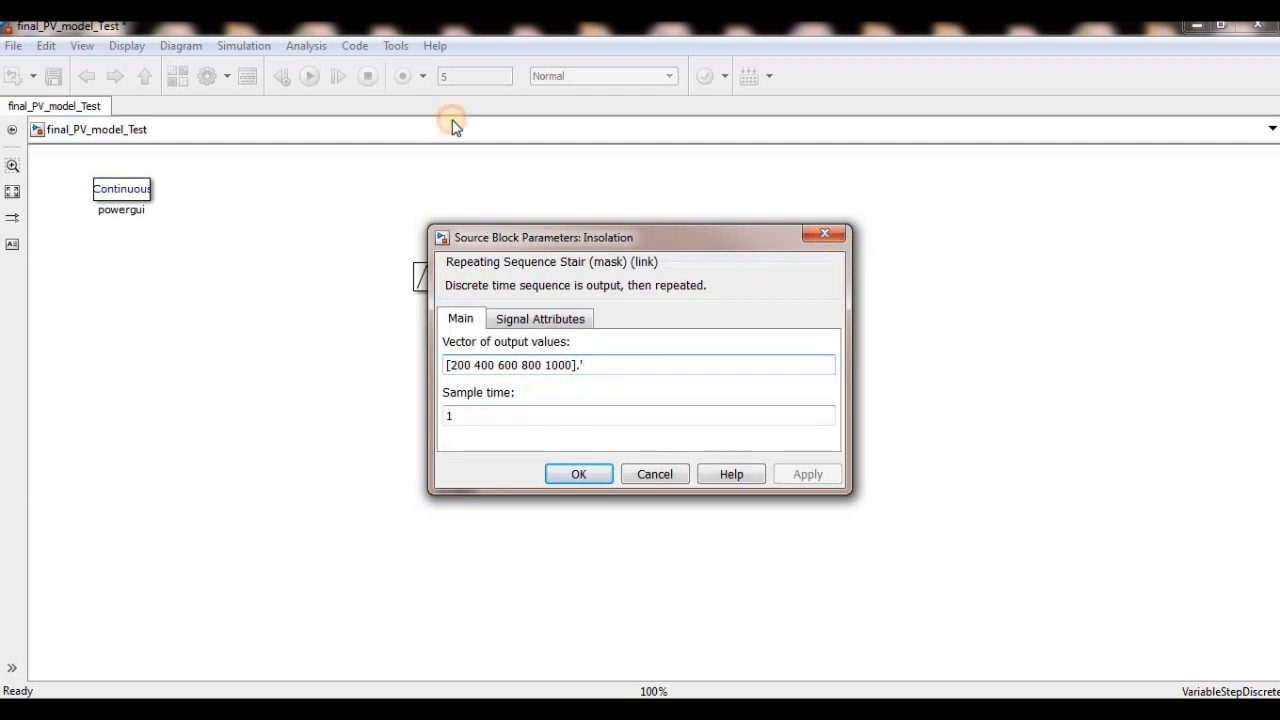
click(826, 234)
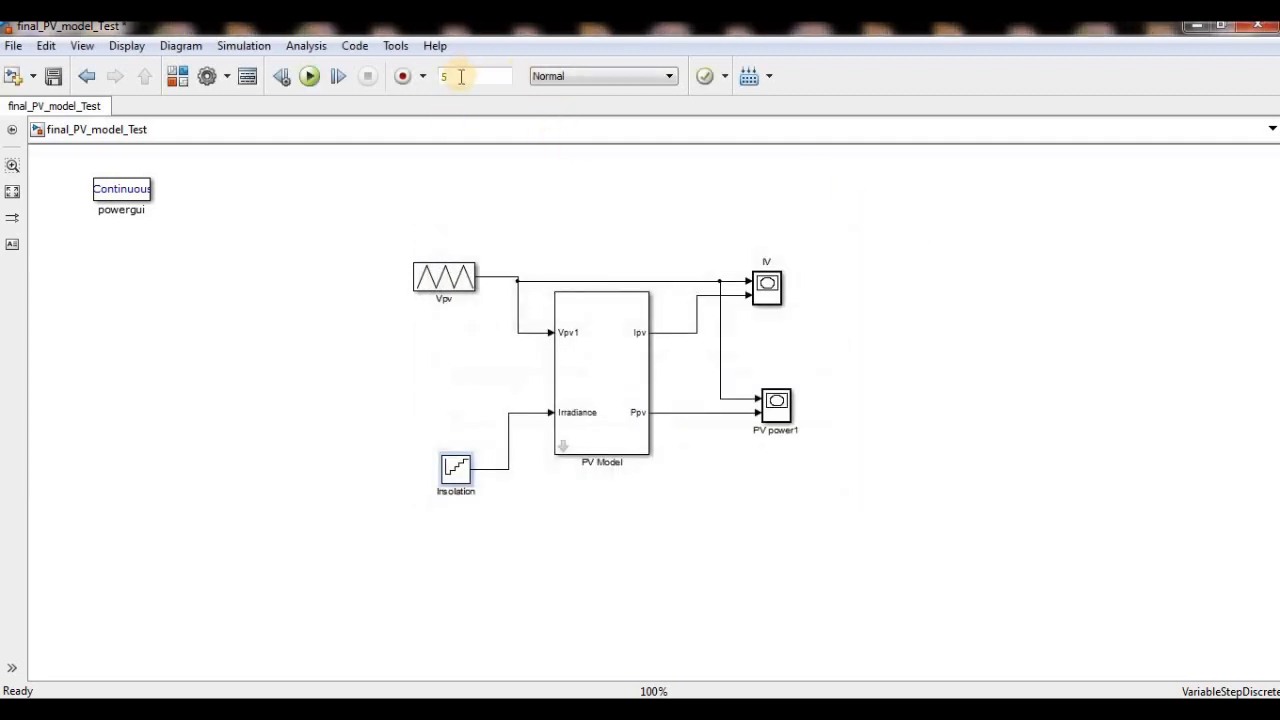
double_click(459, 476)
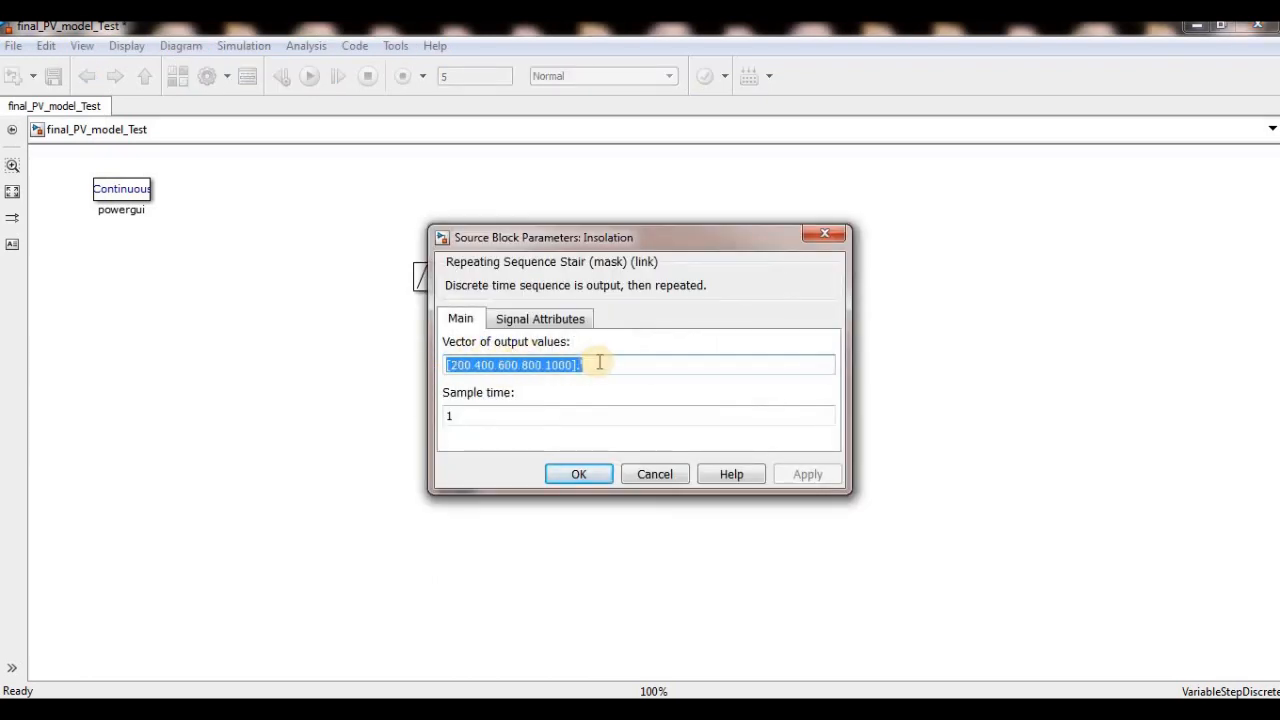
click(825, 234)
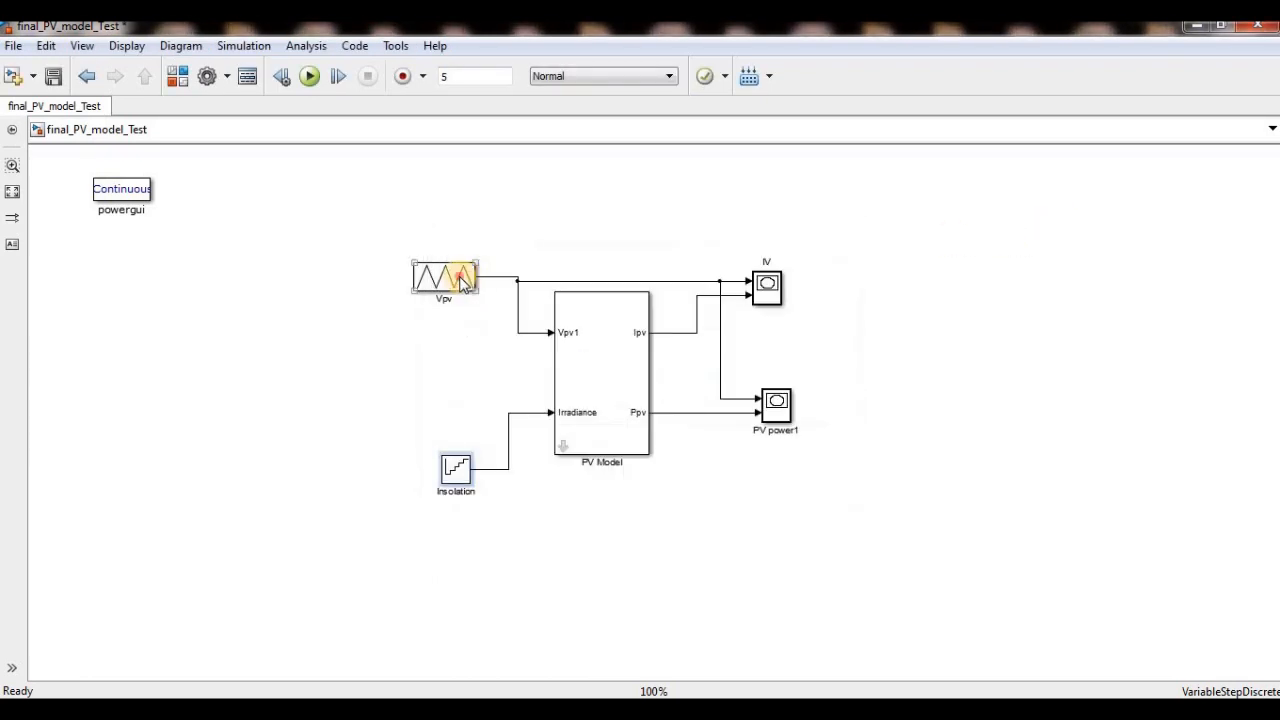
- Examine the Vpv source's time and output values once more alongside the Insolation block in the diagram
double_click(462, 284)
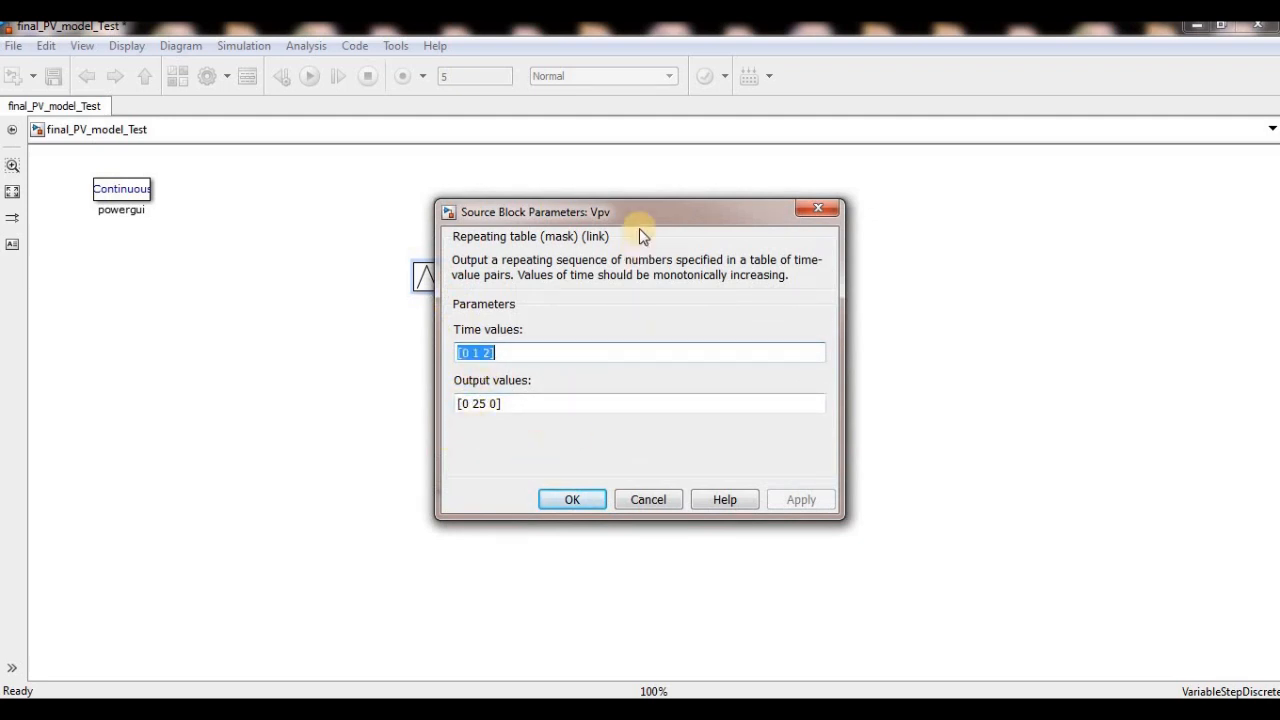
drag(700, 215, 822, 213)
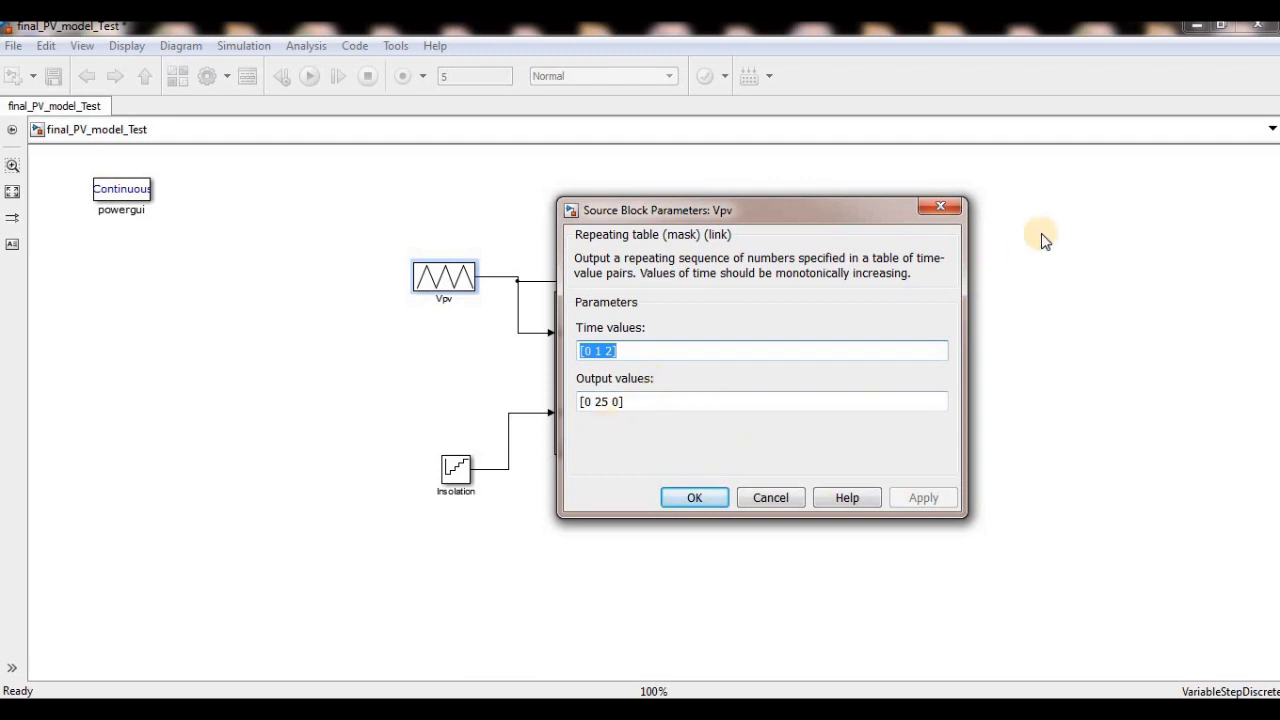
click(954, 214)
- Run the simulation and examine the power curves in the PV power1 XY plot, then close the plot
click(310, 76)
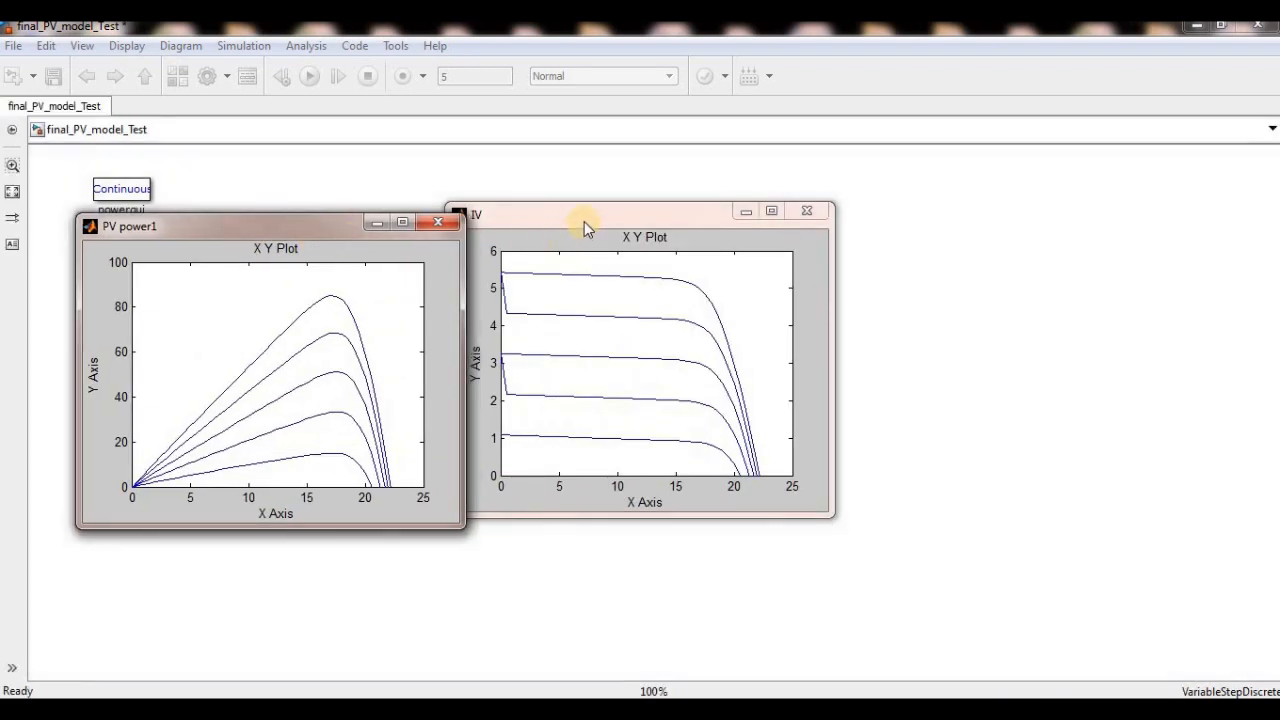
drag(584, 221, 587, 417)
drag(684, 416, 588, 219)
click(713, 214)
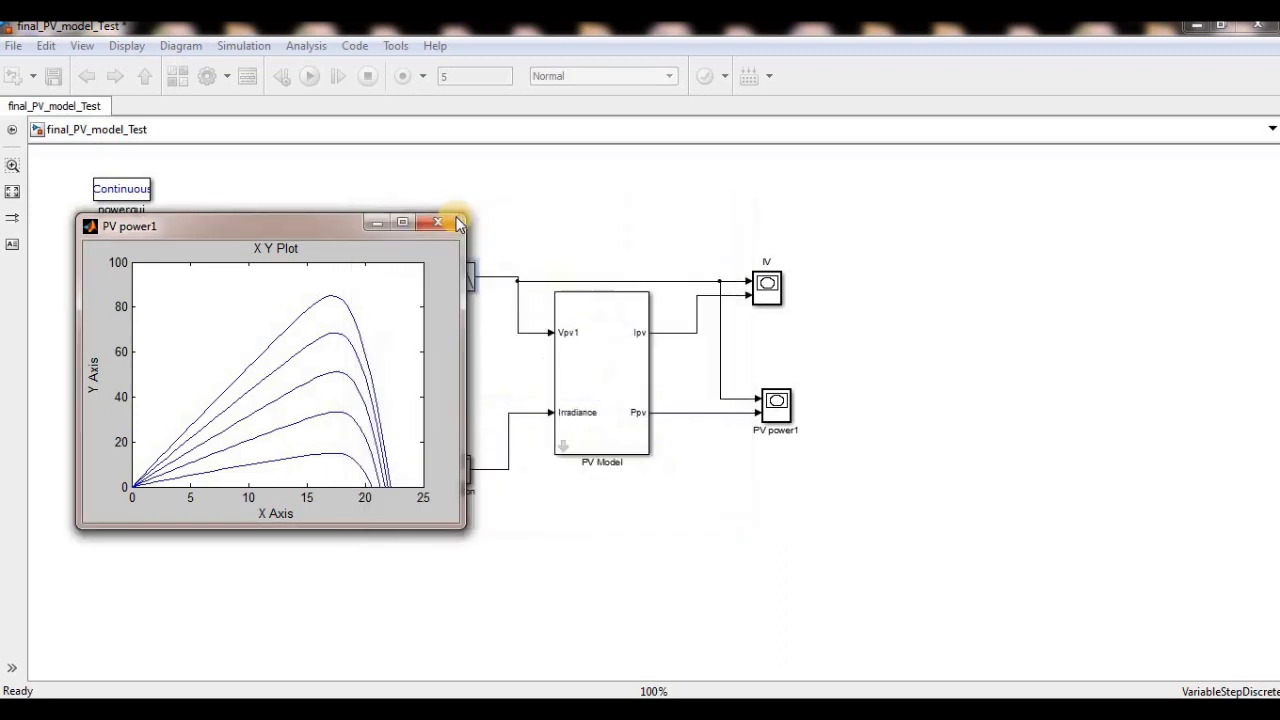
click(447, 220)
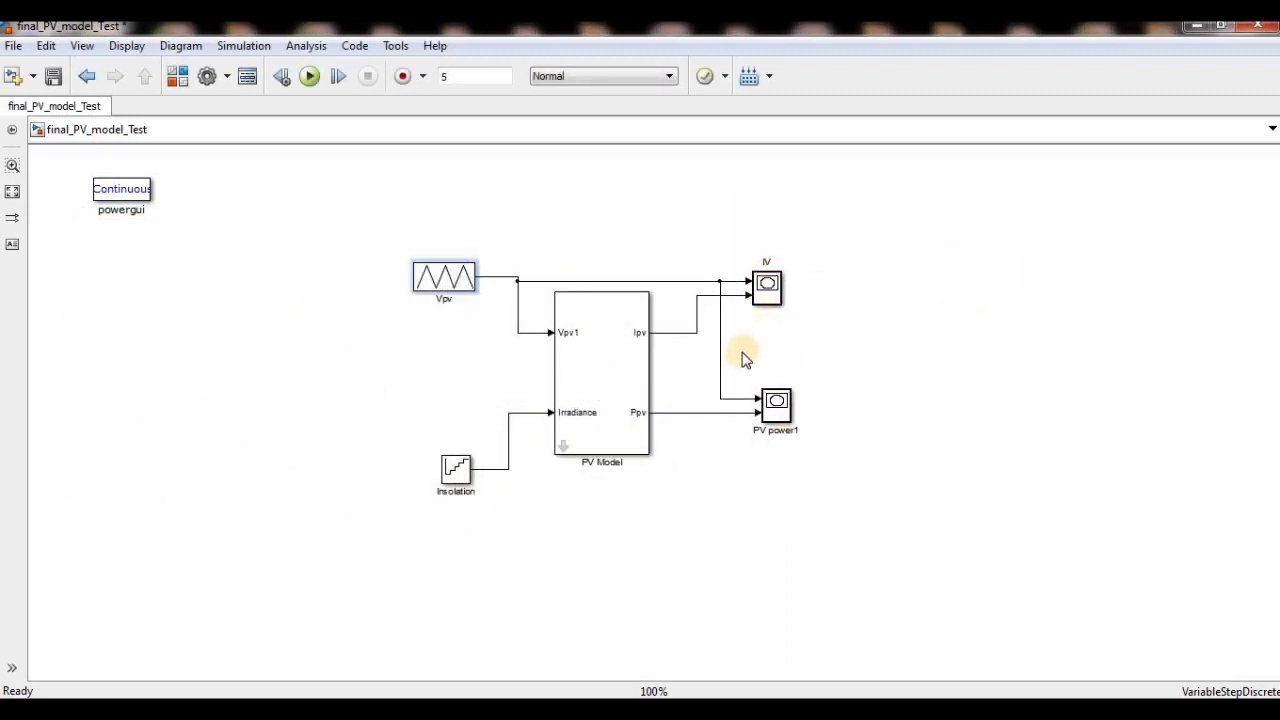
- Examine the x and y axis limits of the PV power1 XY scope beside the model diagram
double_click(781, 411)
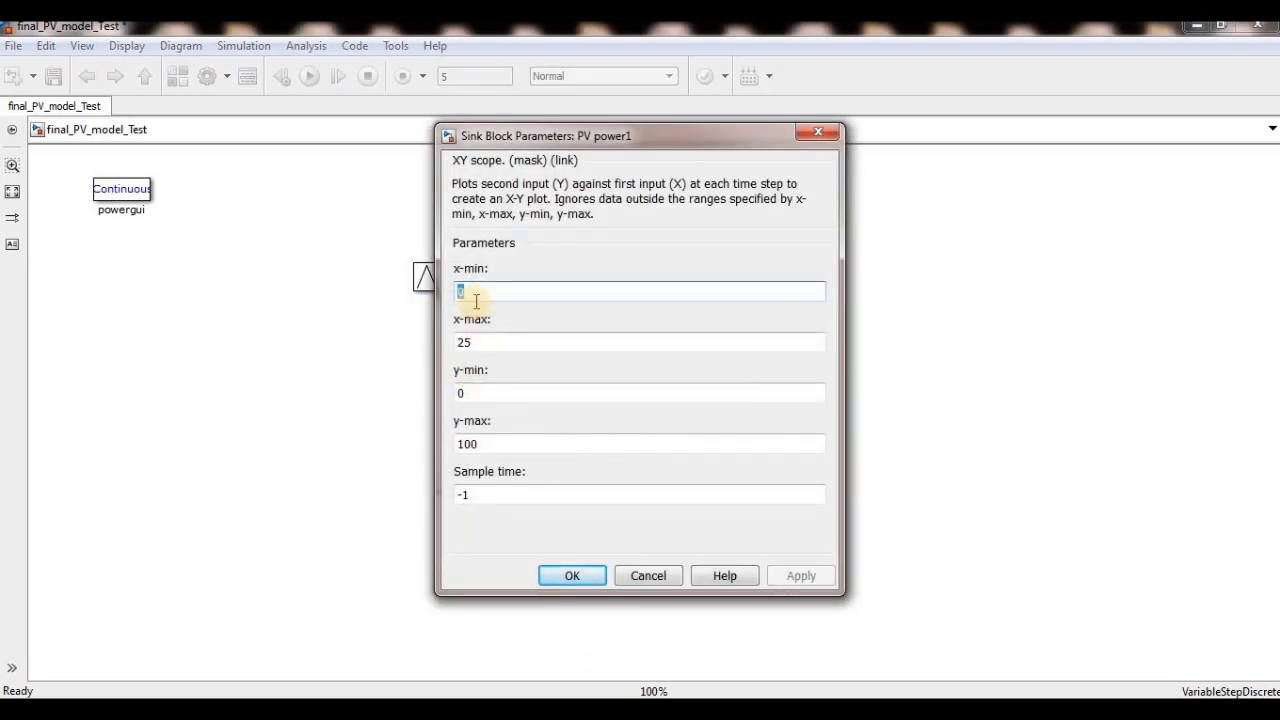
double_click(481, 342)
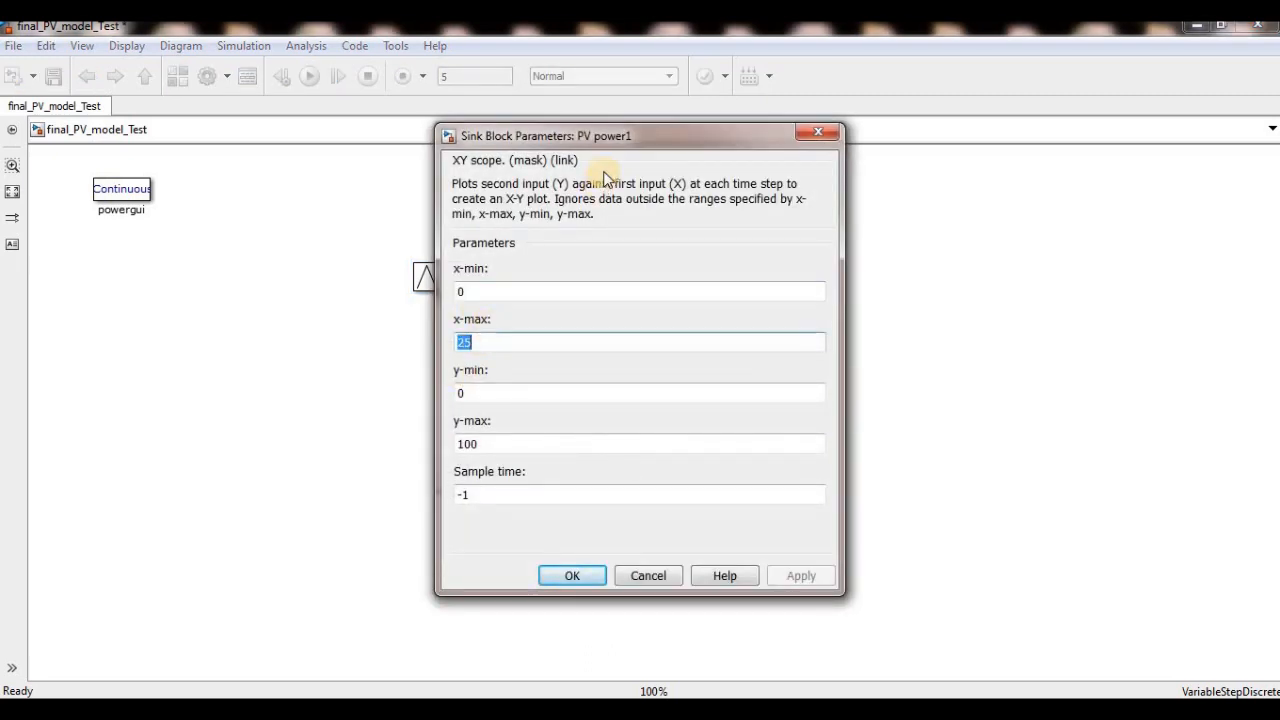
drag(610, 136, 985, 166)
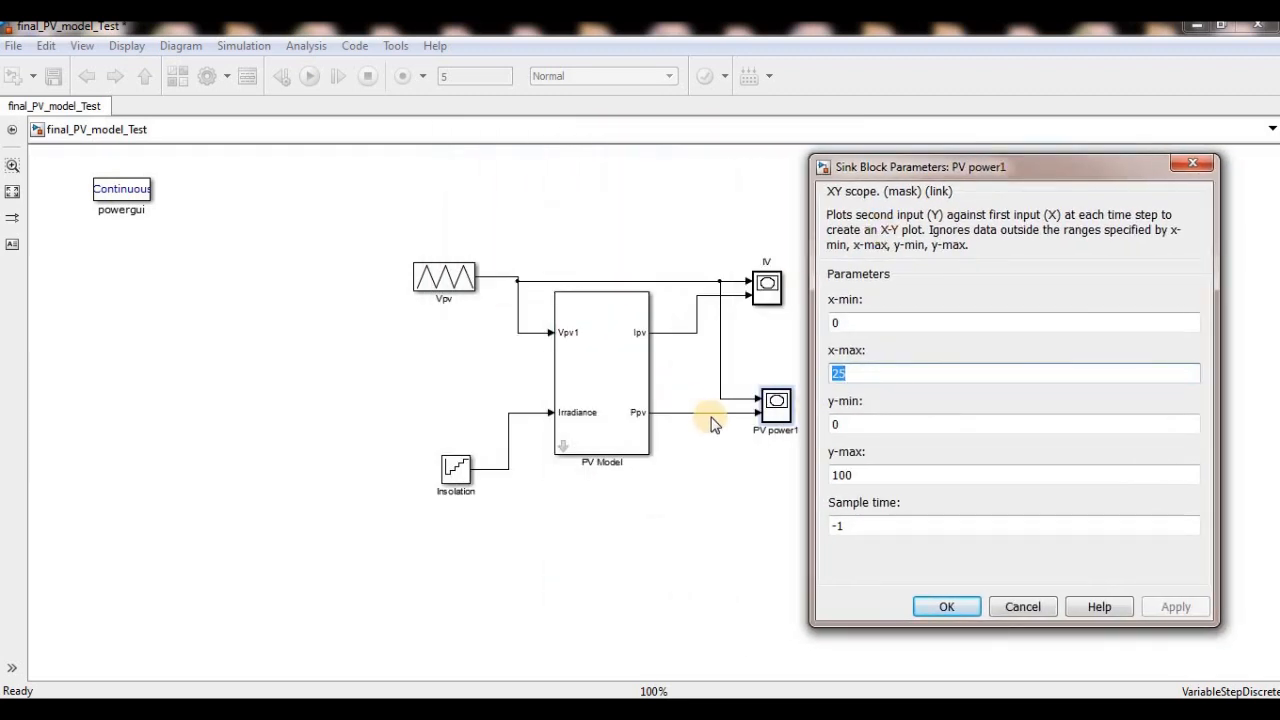
double_click(879, 483)
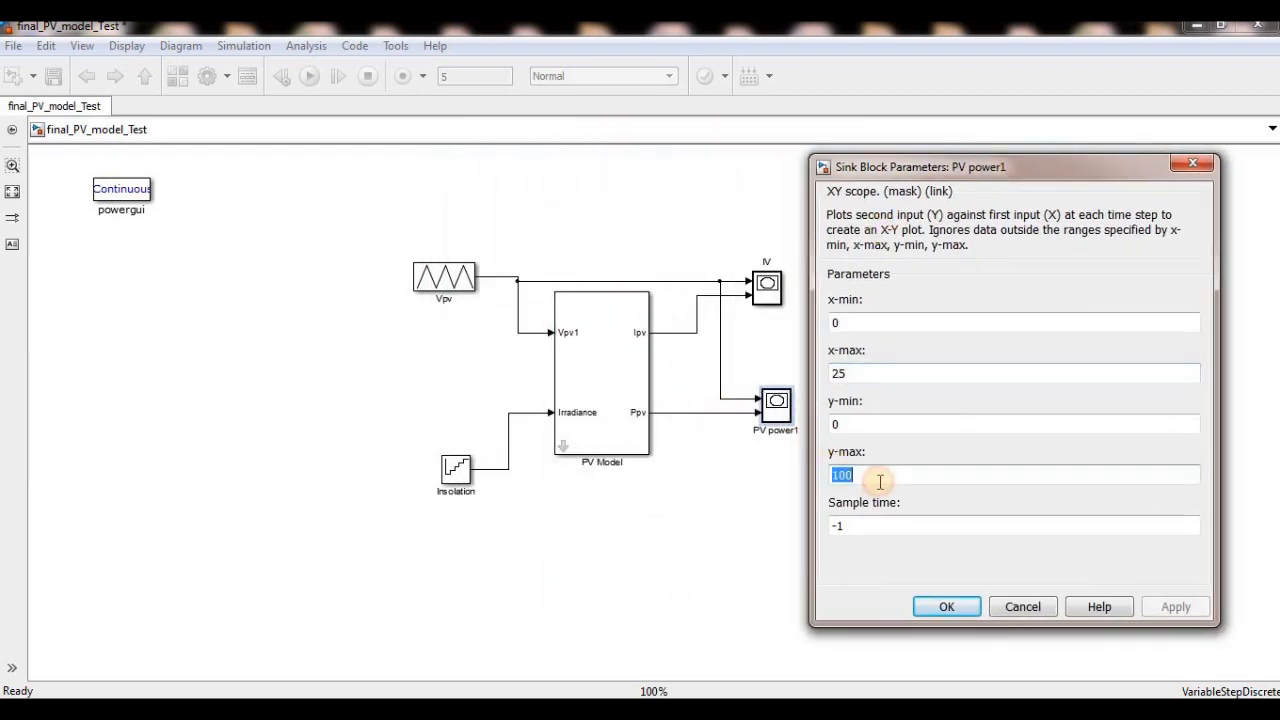
click(1187, 163)
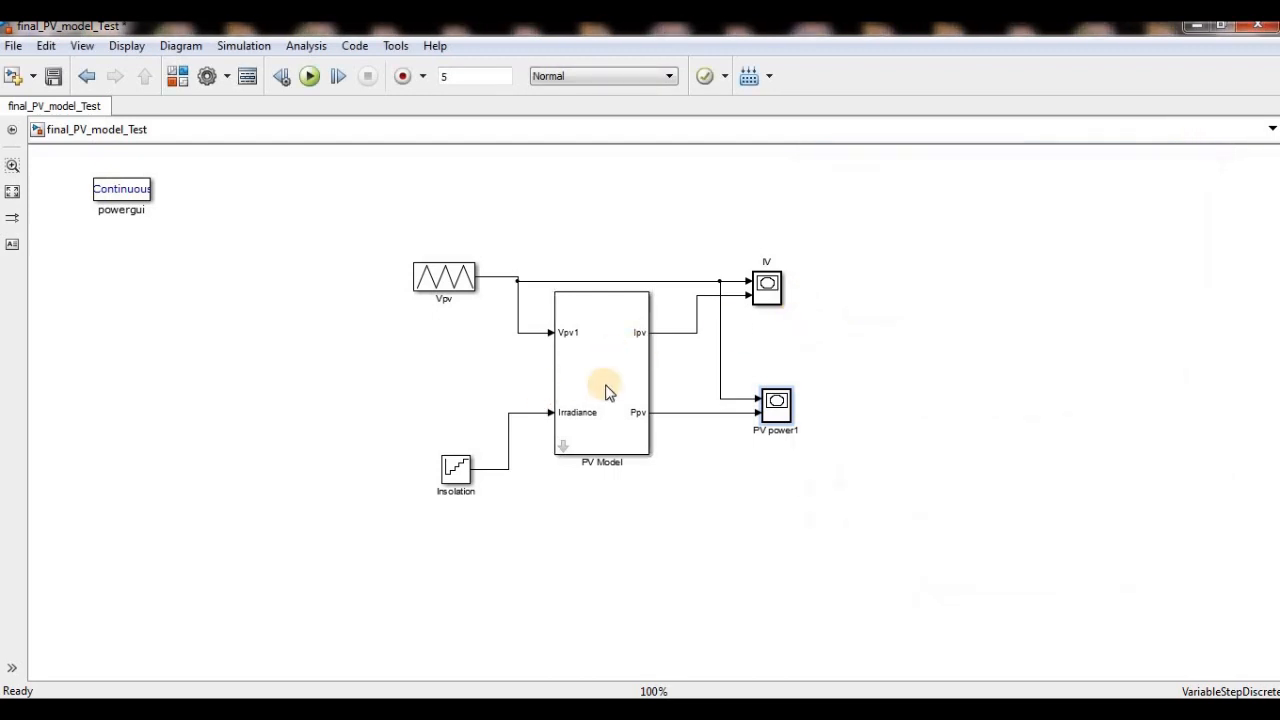
- Check the current and voltage at Pmax and the number of series modules in the PV Model block's parameters
click(606, 389)
double_click(606, 389)
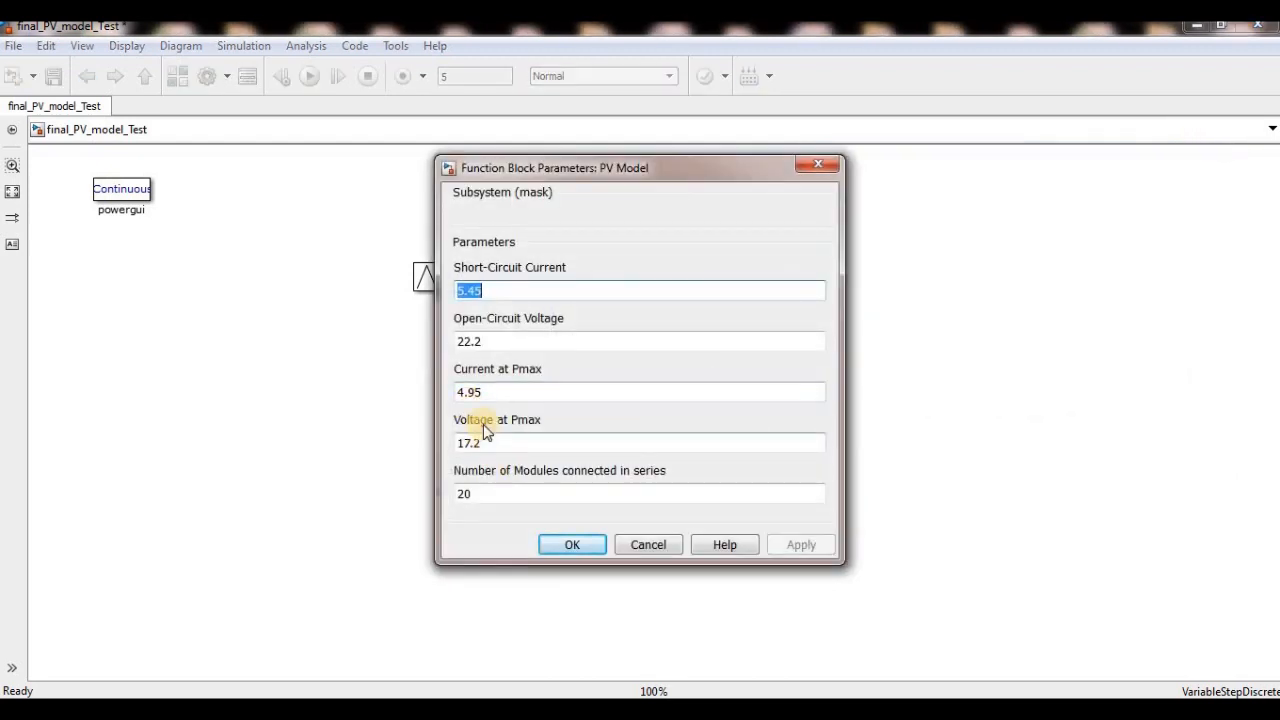
double_click(486, 391)
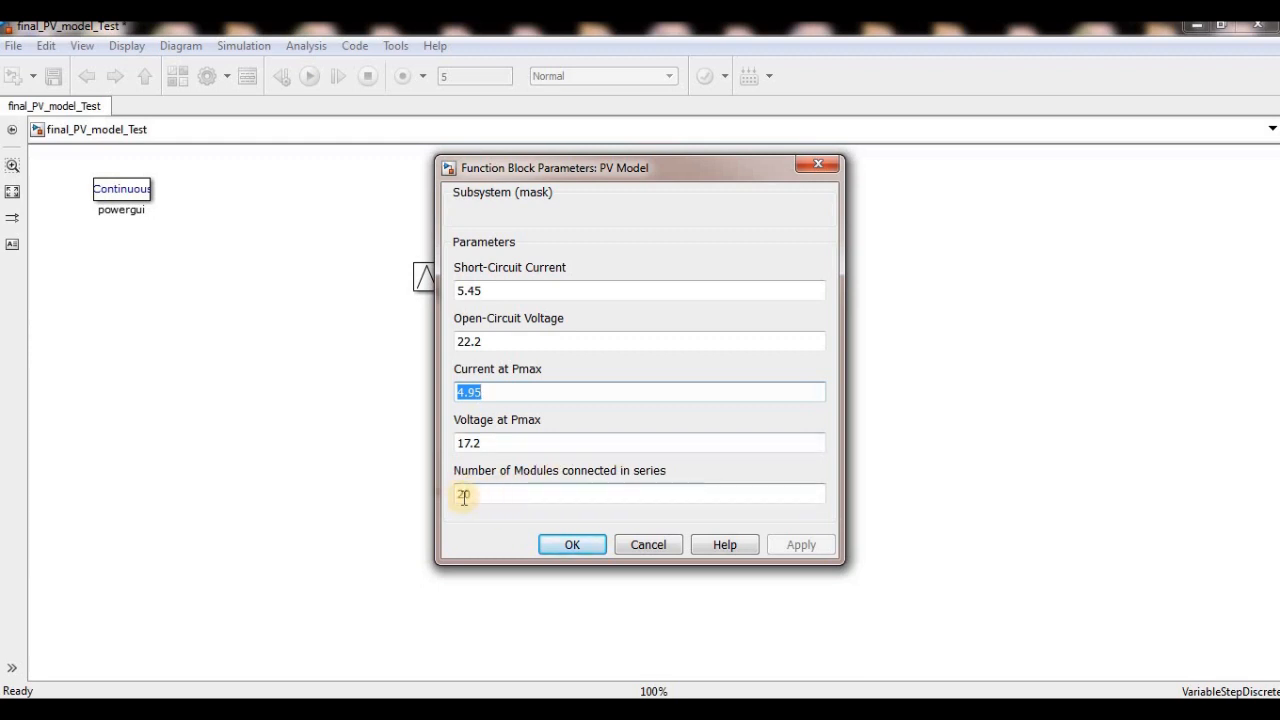
click(818, 164)
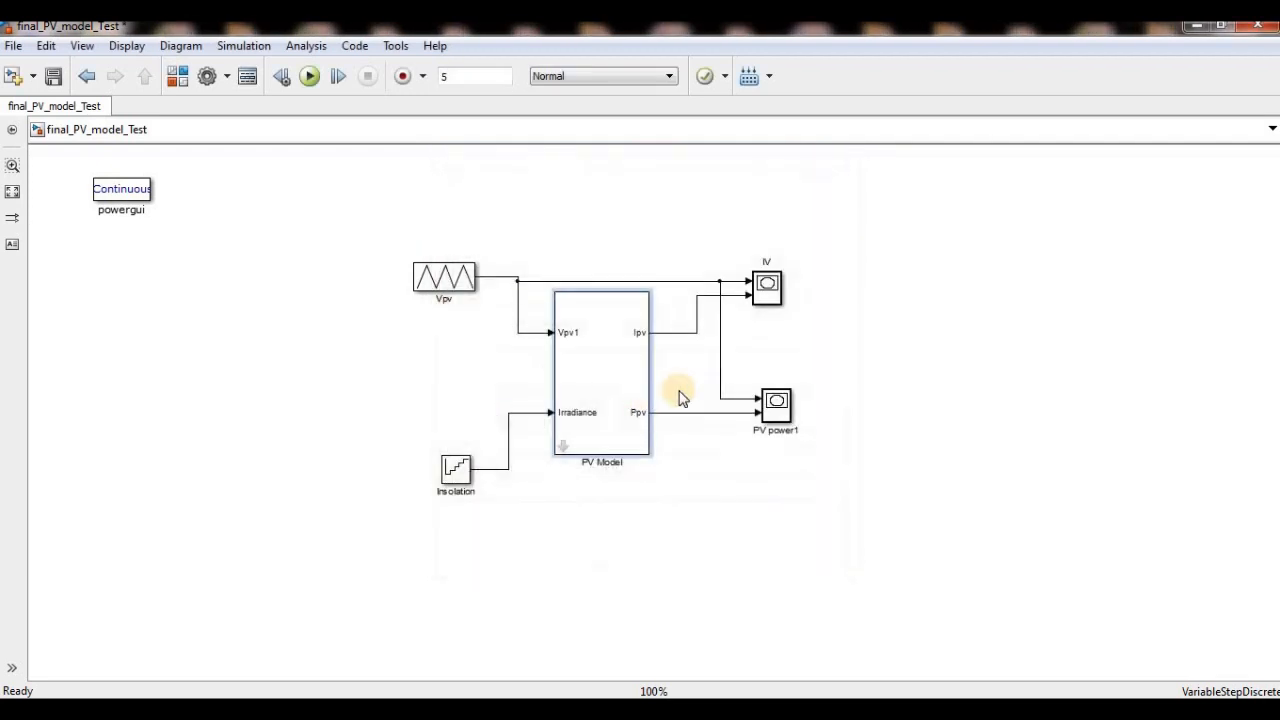
- Look inside the PV Model mask down to the innermost PV module and examine the Ns gain after the Vpvcell summing junction
click(576, 442)
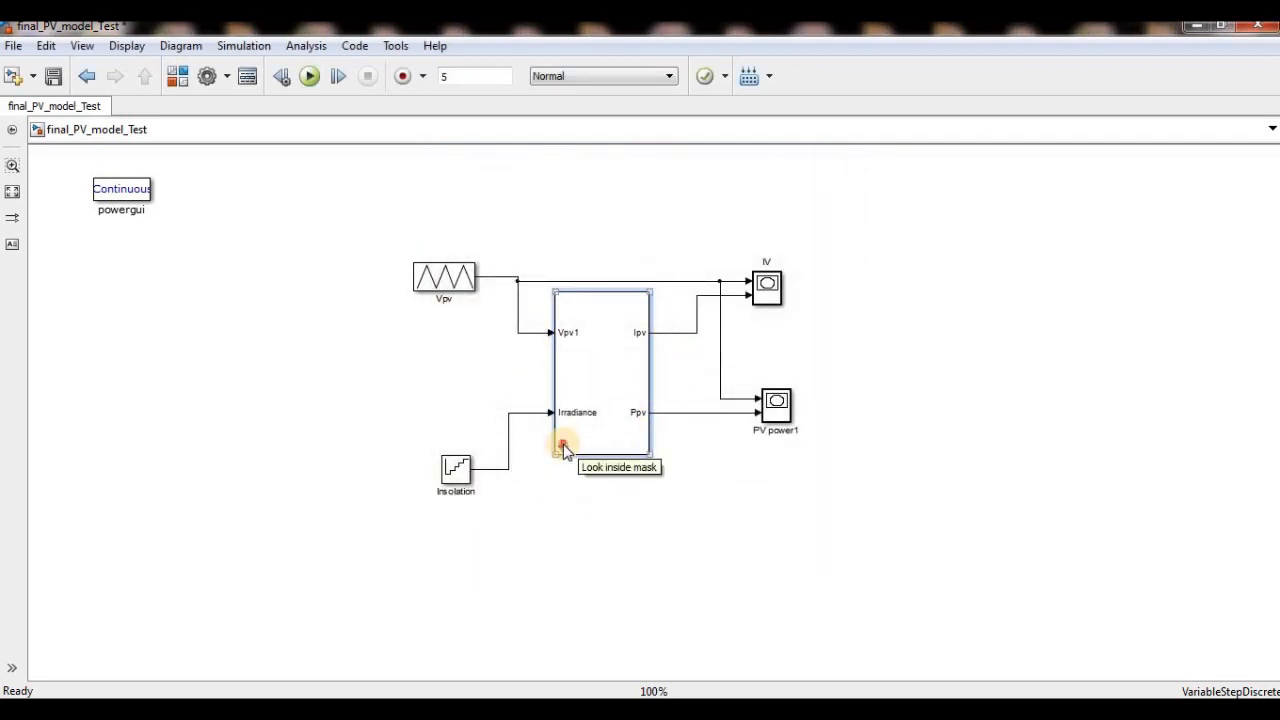
click(563, 446)
click(262, 380)
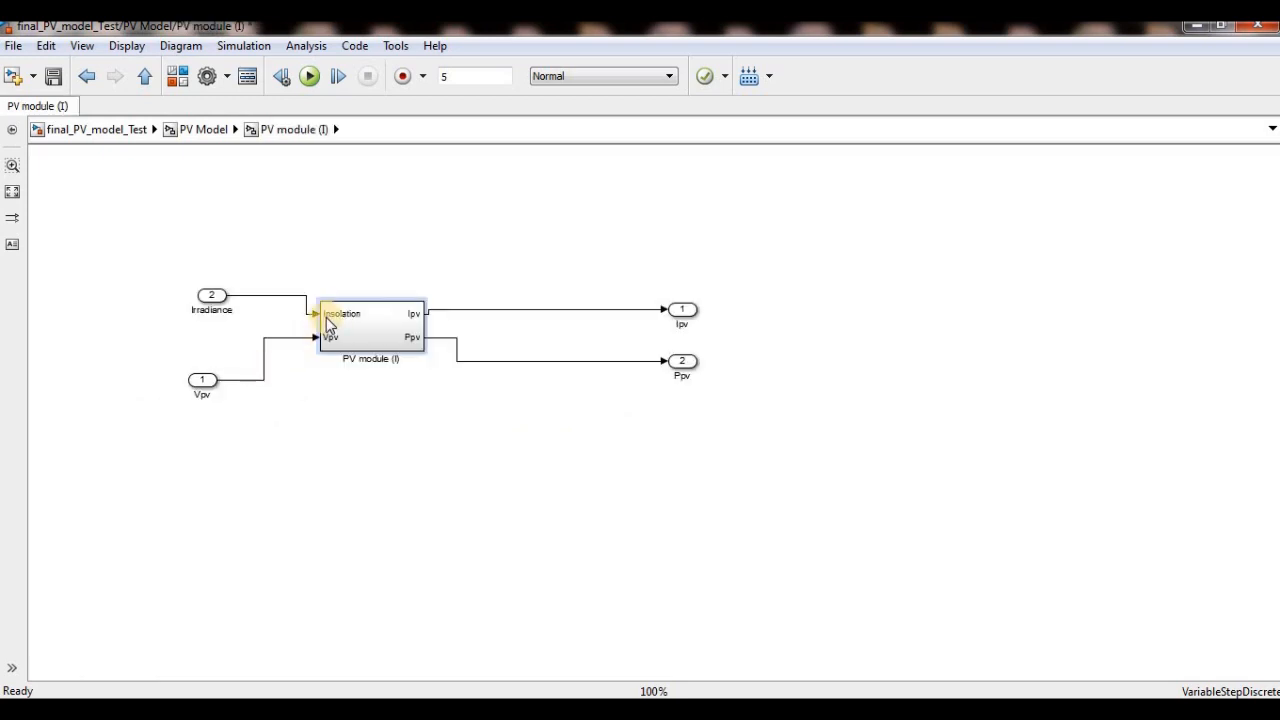
click(348, 326)
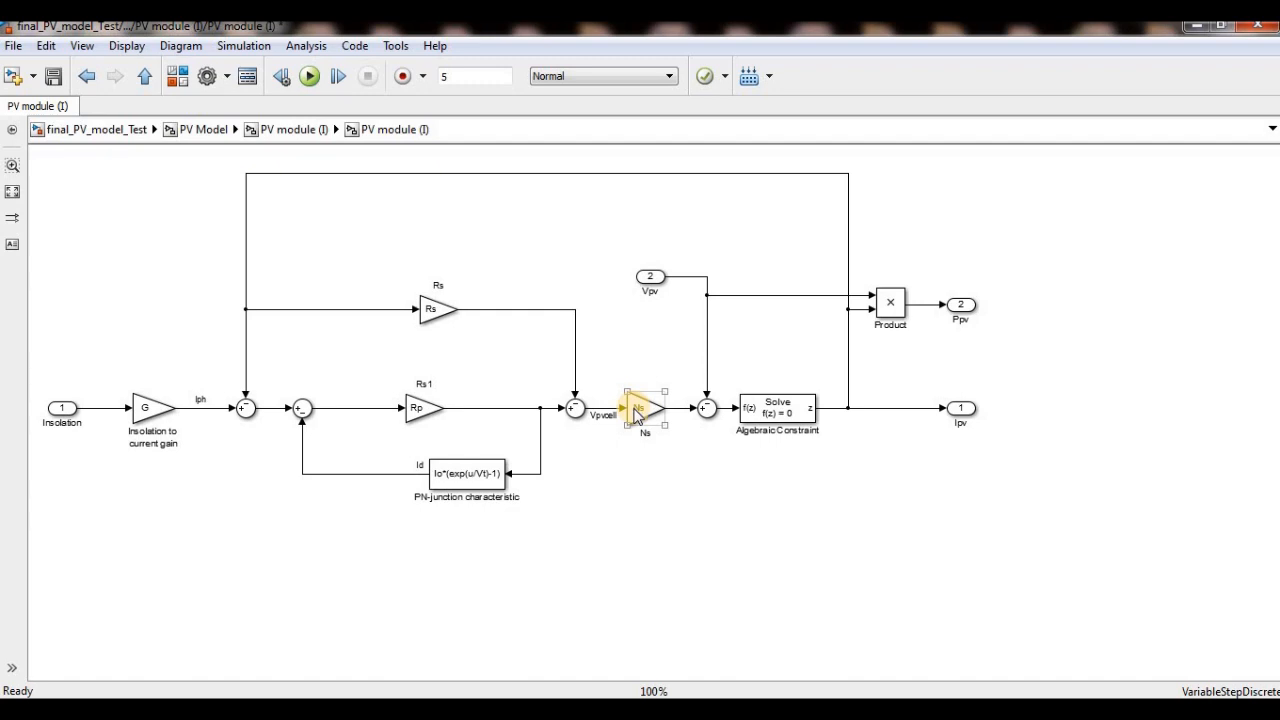
click(577, 410)
click(597, 383)
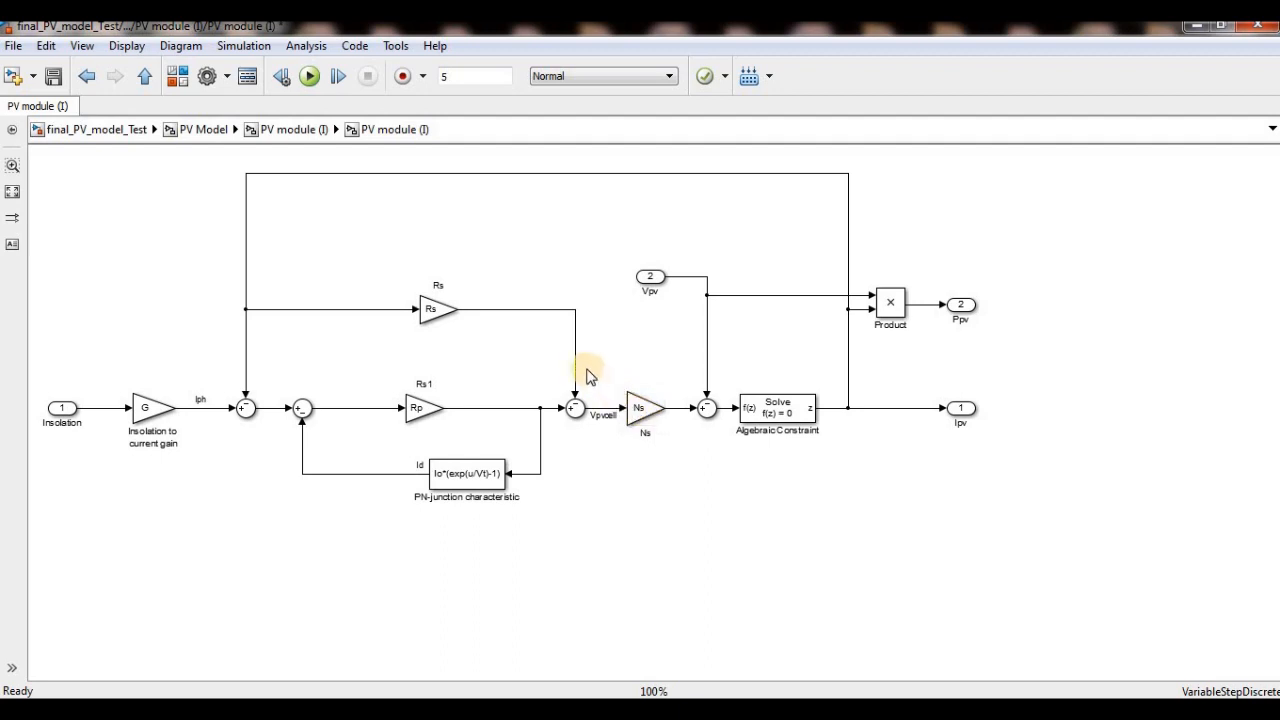
click(646, 418)
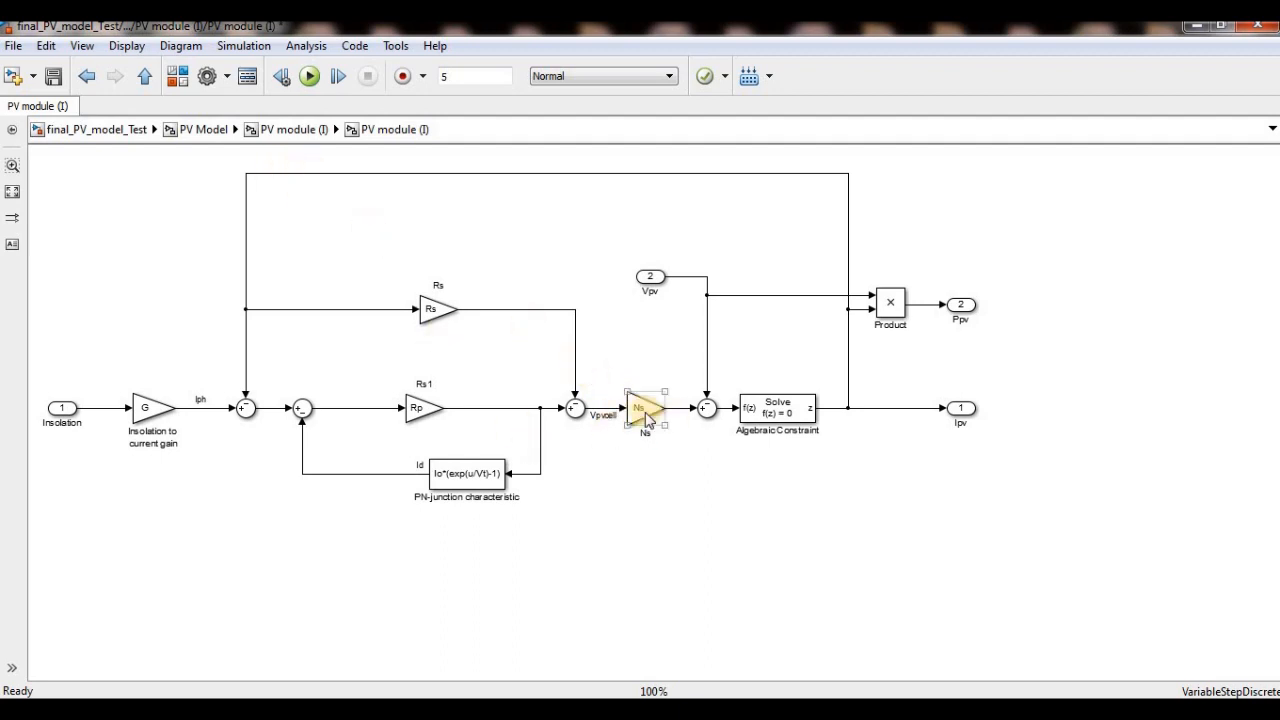
click(637, 425)
click(650, 436)
- Return to the top-level model and review the PV Model block's open-circuit voltage, voltage at Pmax and number of series modules
click(123, 130)
double_click(620, 418)
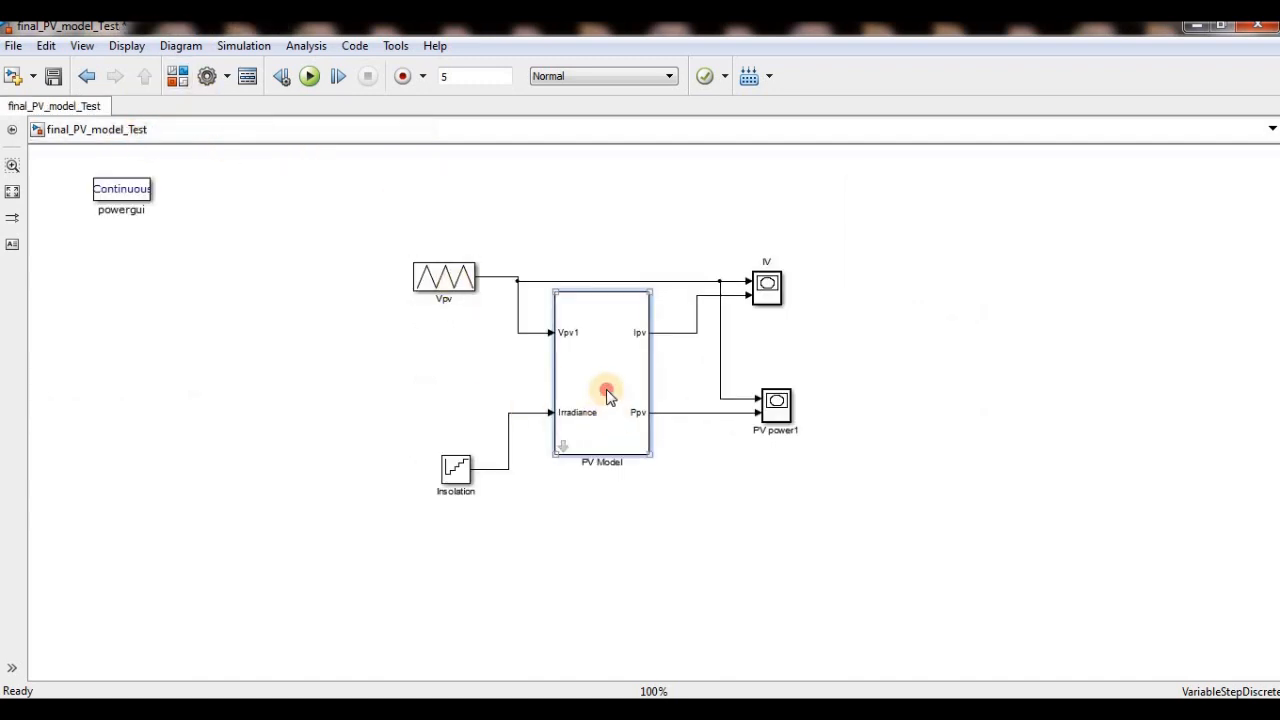
drag(486, 444, 467, 292)
click(477, 292)
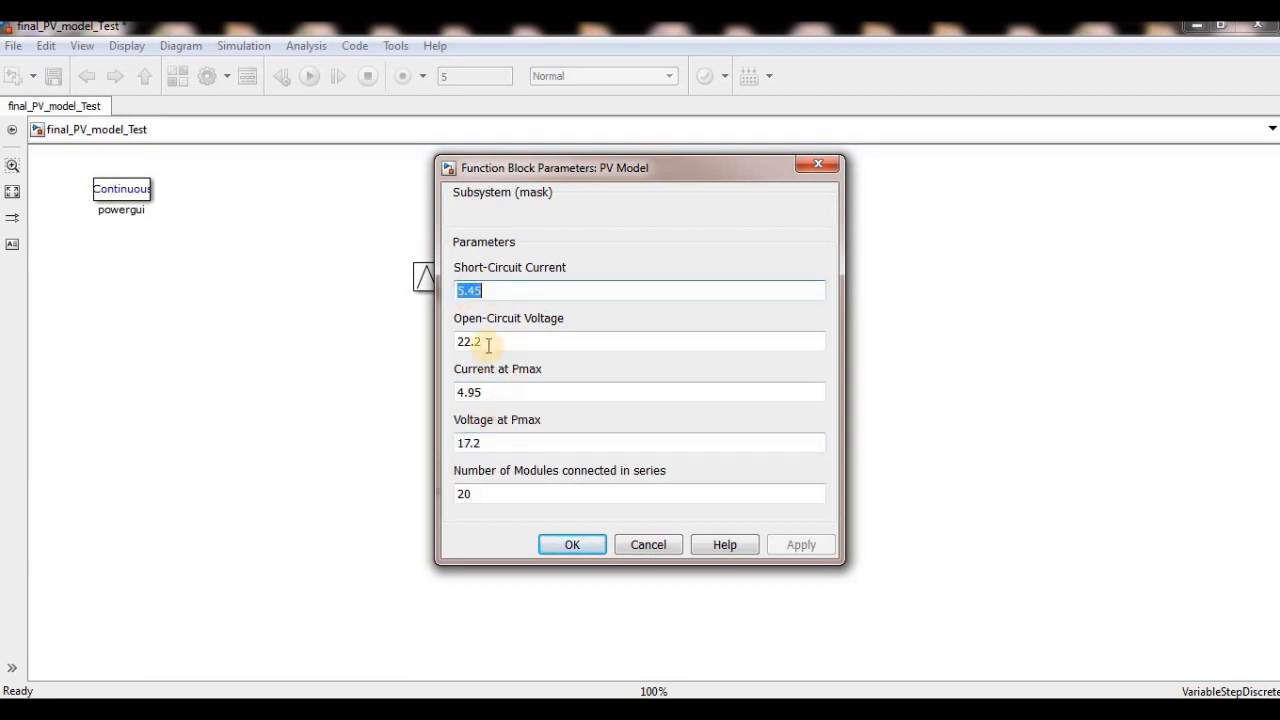
click(488, 344)
click(487, 444)
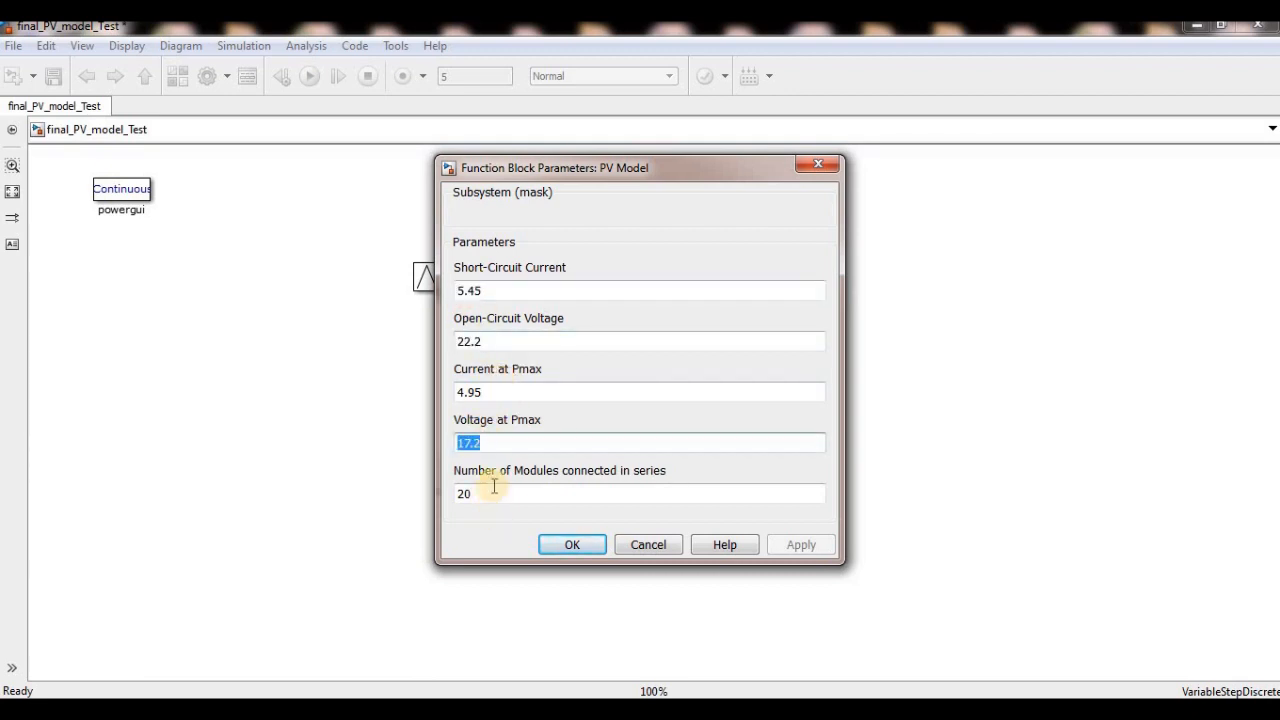
click(492, 486)
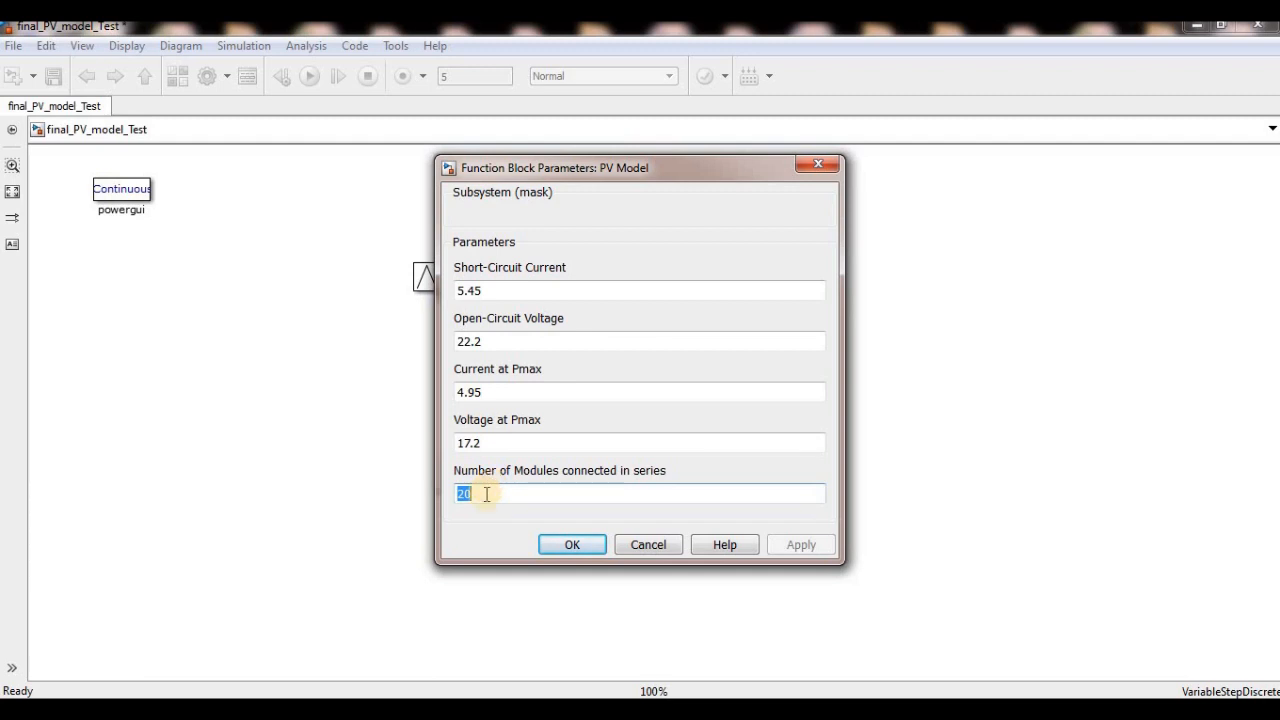
click(822, 167)
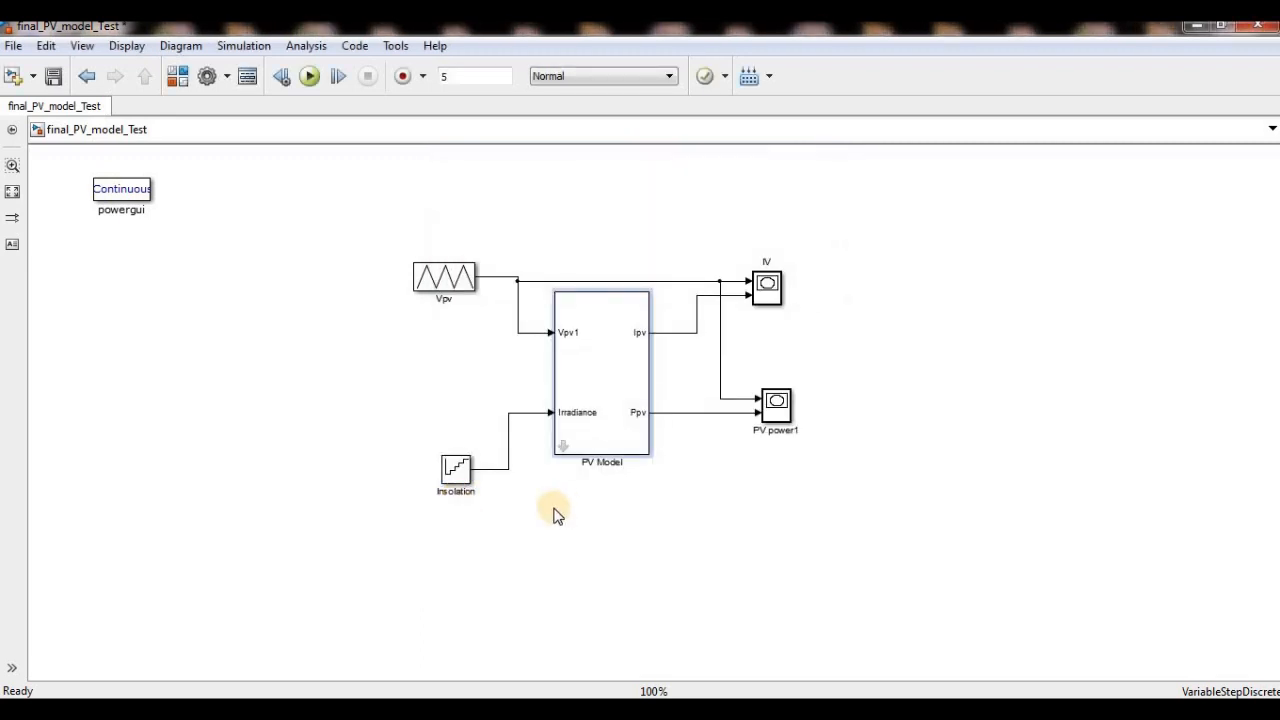
- Check the x and y axis limits of the IV XY scope beside the model diagram
click(763, 292)
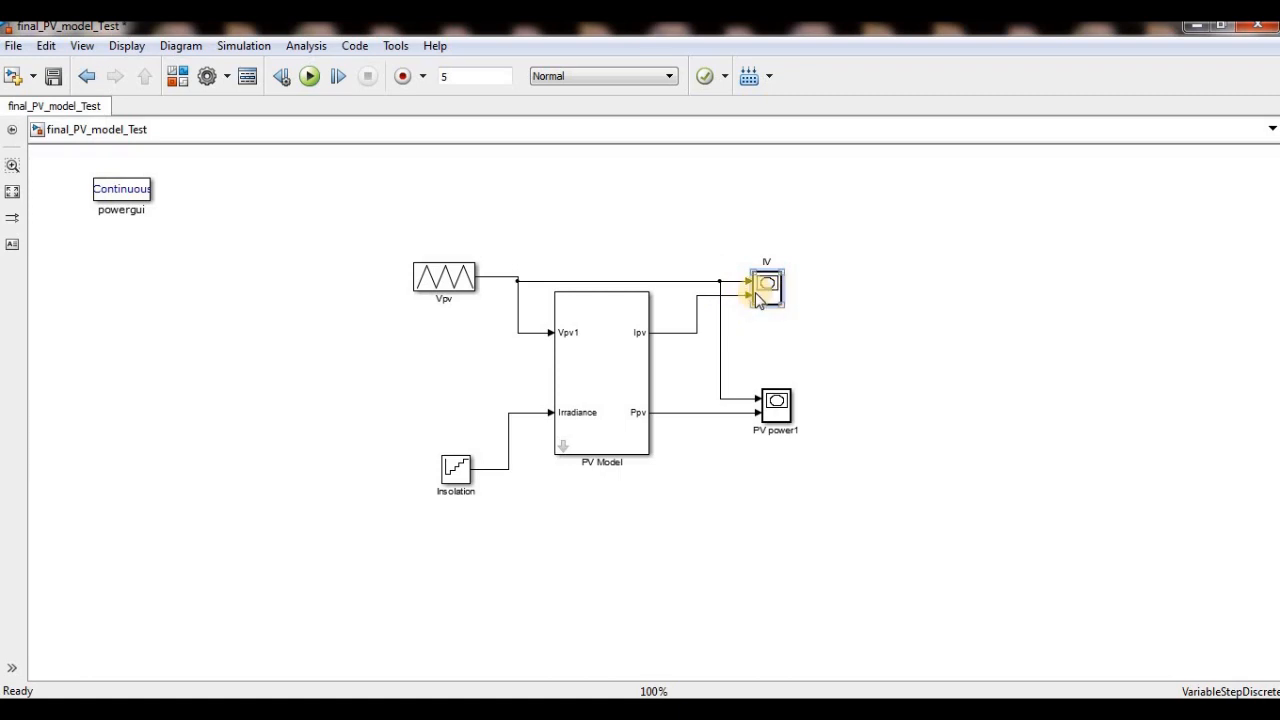
double_click(766, 289)
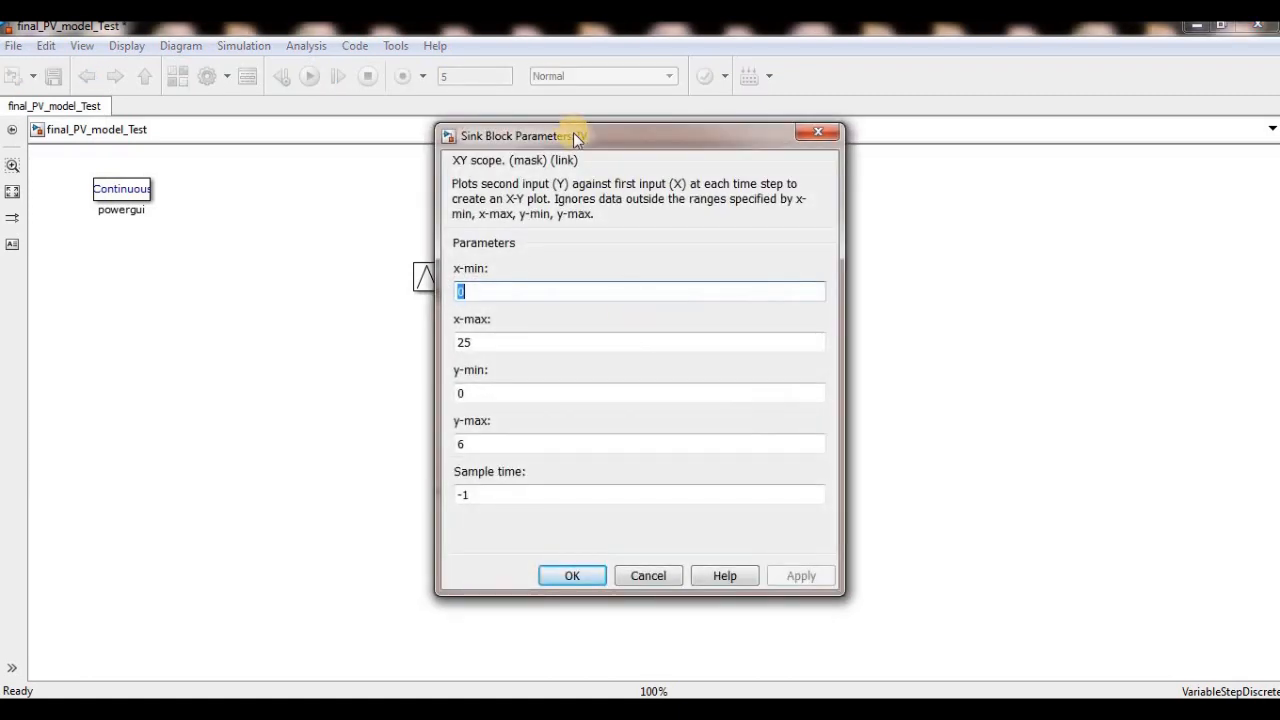
drag(575, 140, 858, 155)
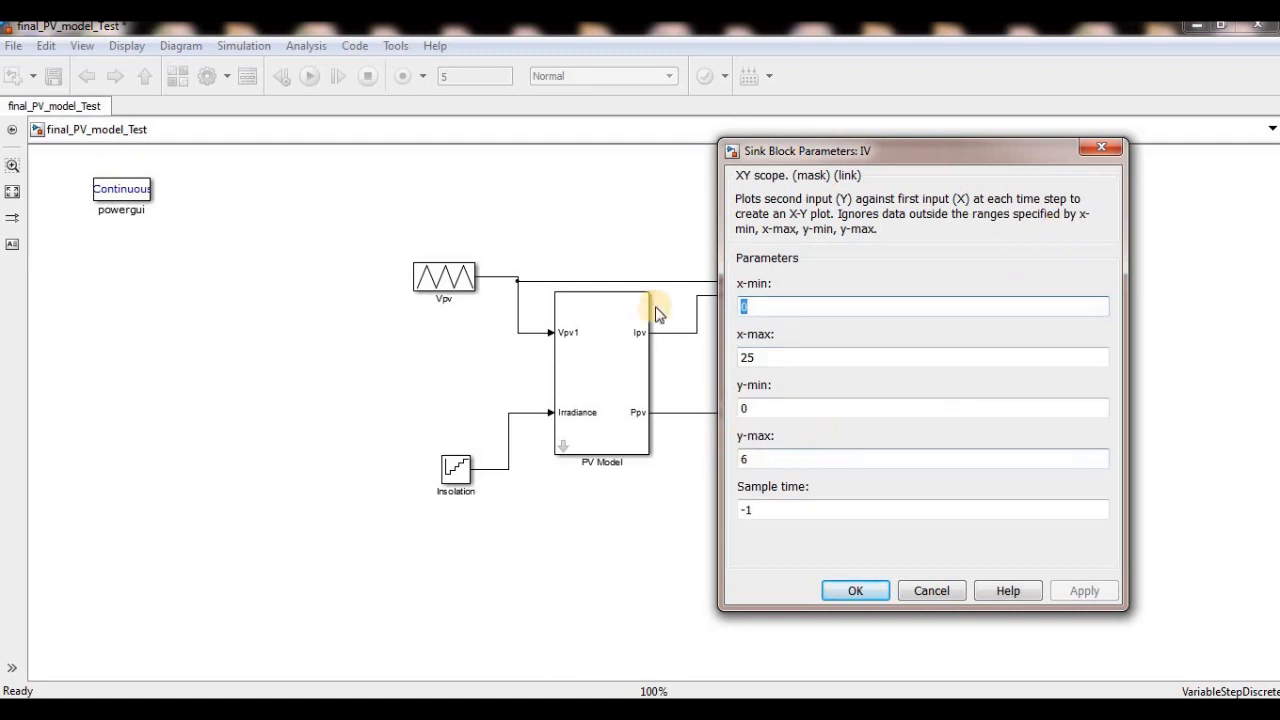
click(1100, 147)
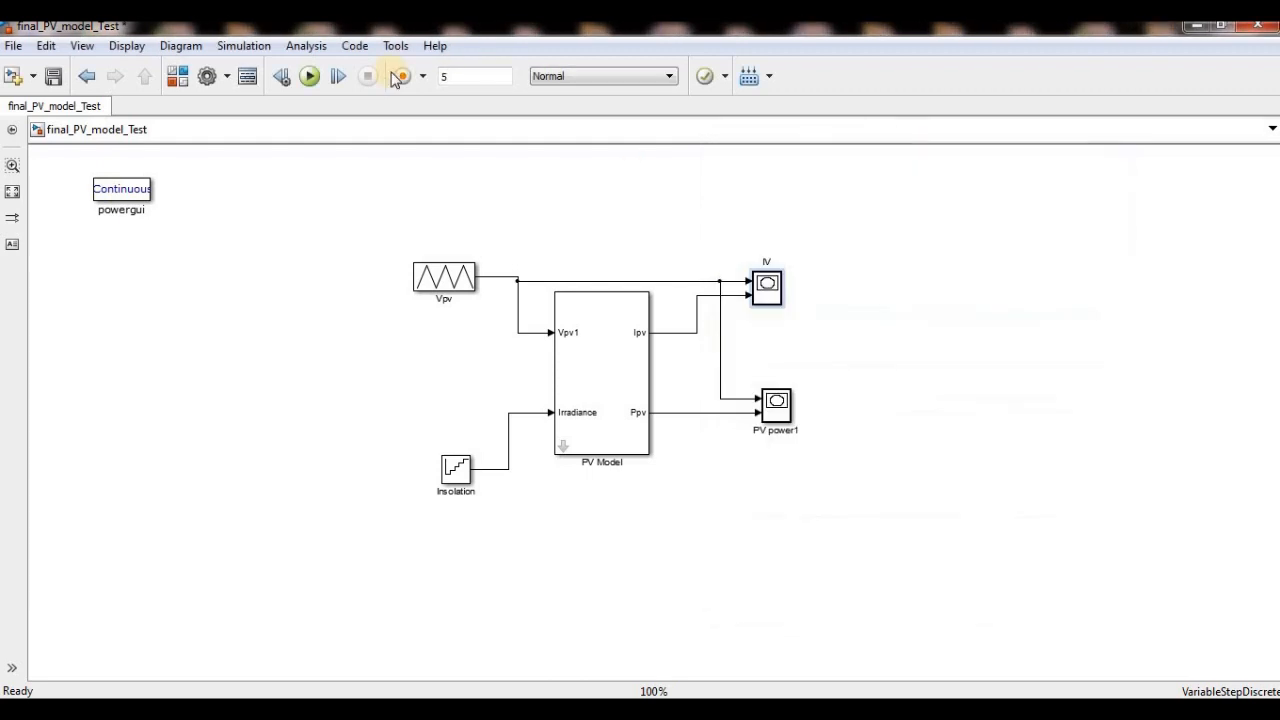
- Run the simulation, compare the PV power1 and IV plots side by side, and close both plots
click(309, 76)
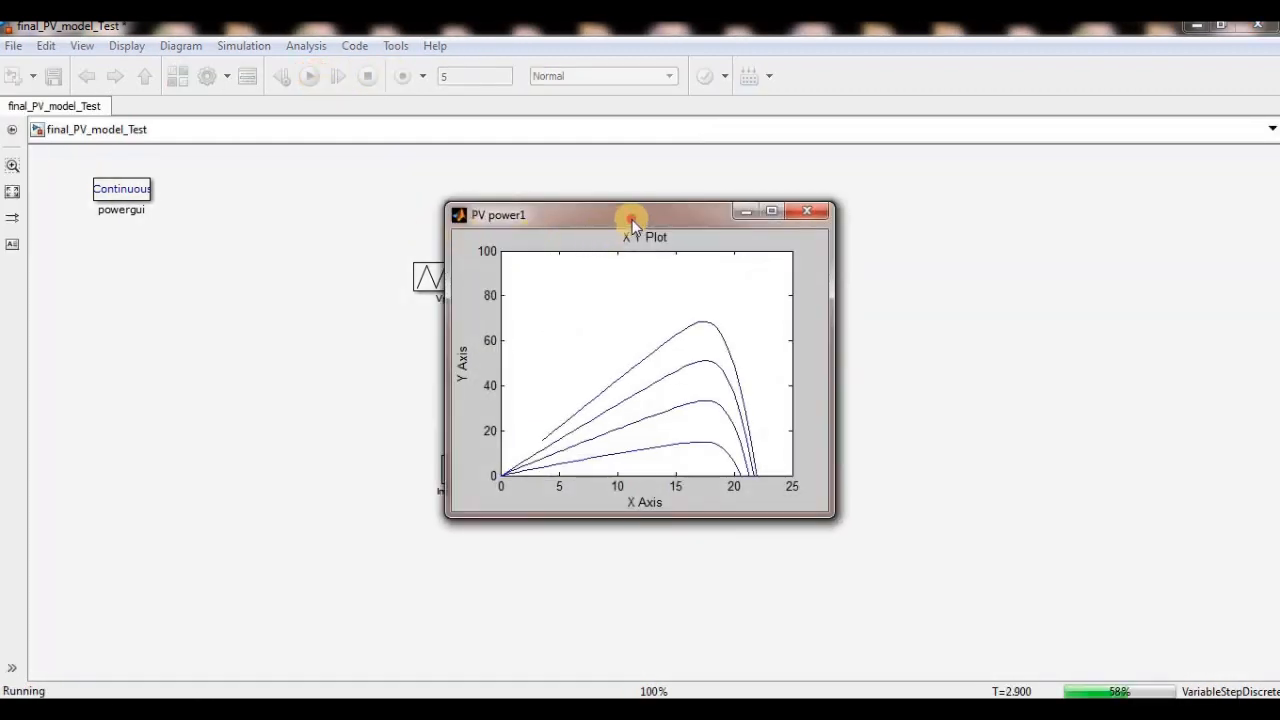
drag(623, 220, 220, 255)
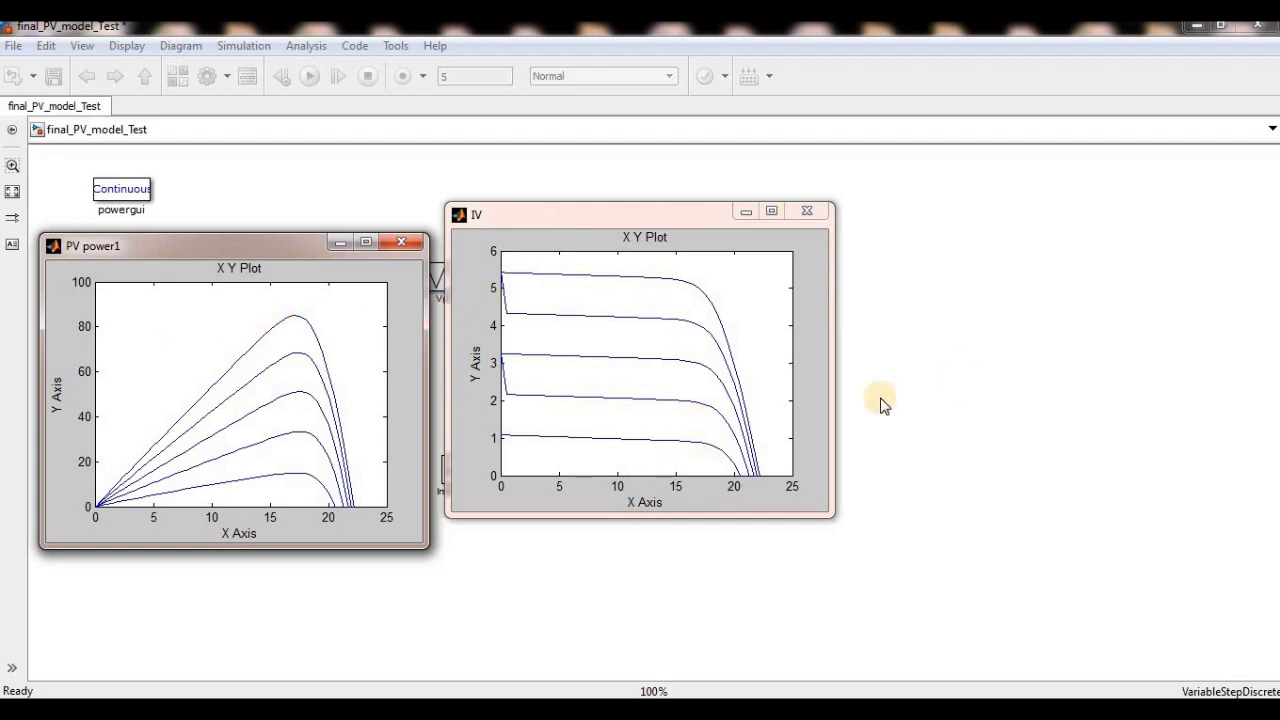
click(807, 211)
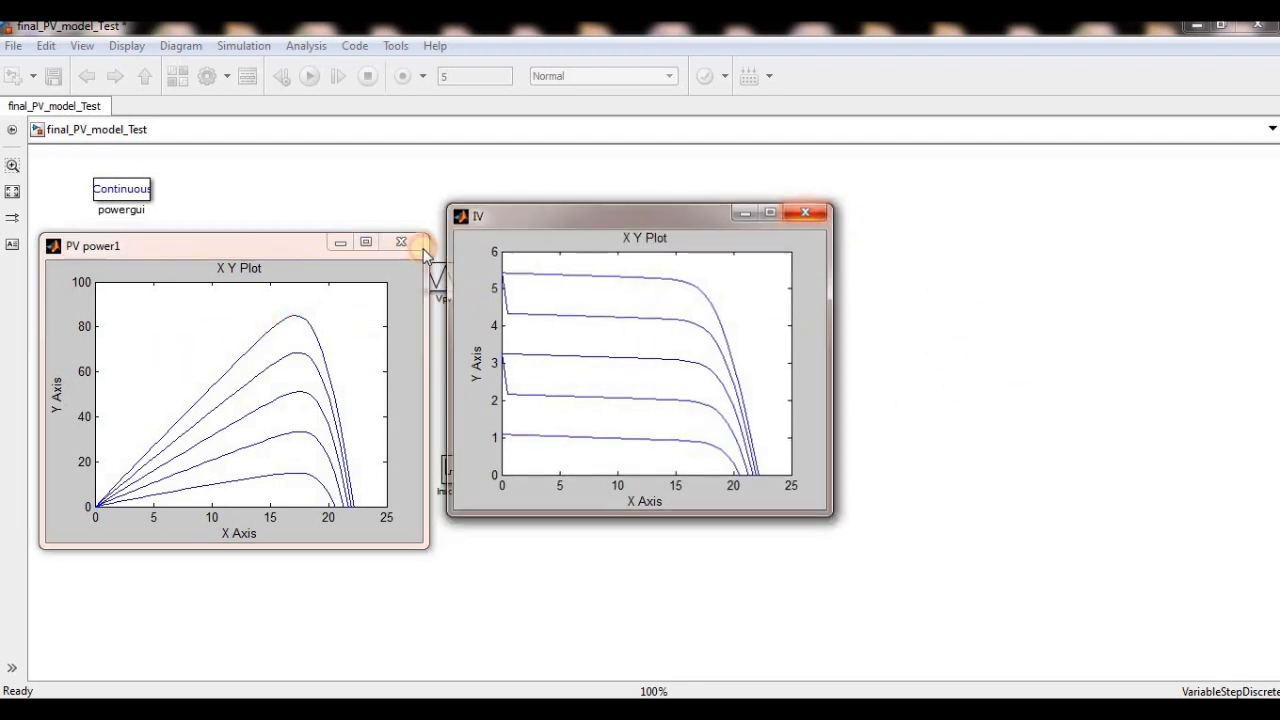
click(401, 242)
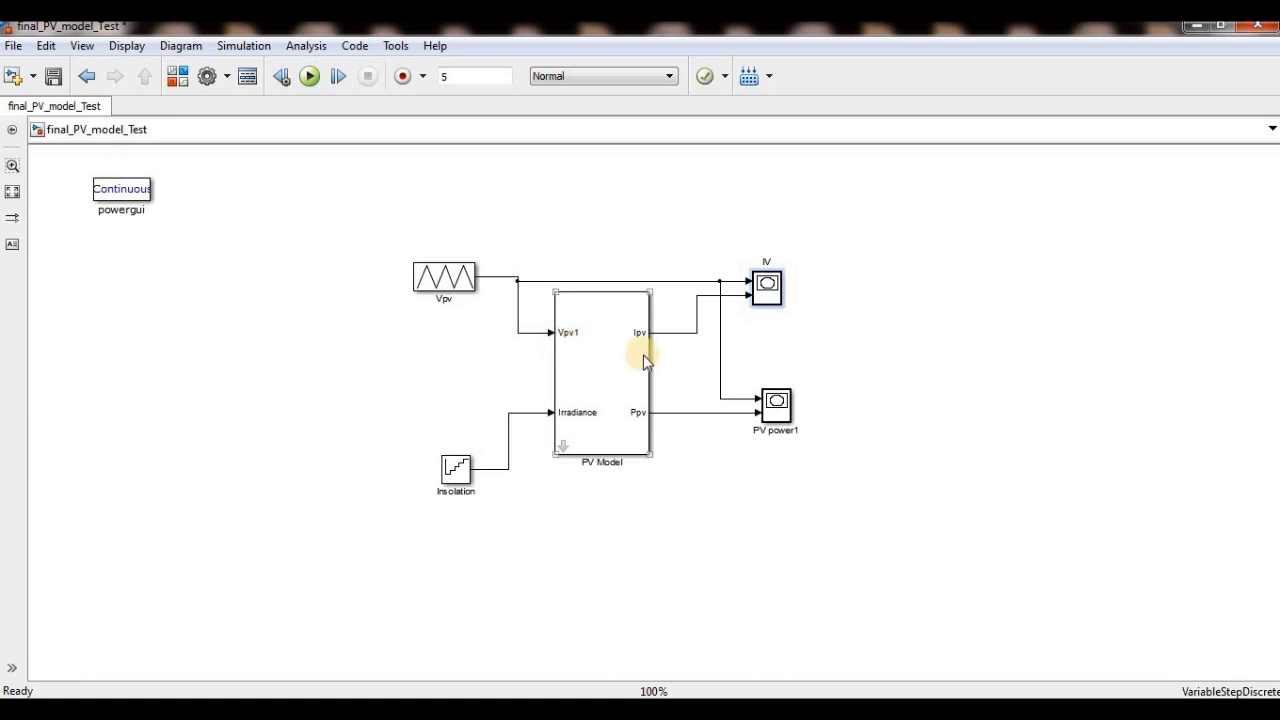
- Look inside the PV Model down to the innermost PV module and examine the Vpv summing junction and Algebraic Constraint
click(562, 446)
double_click(182, 368)
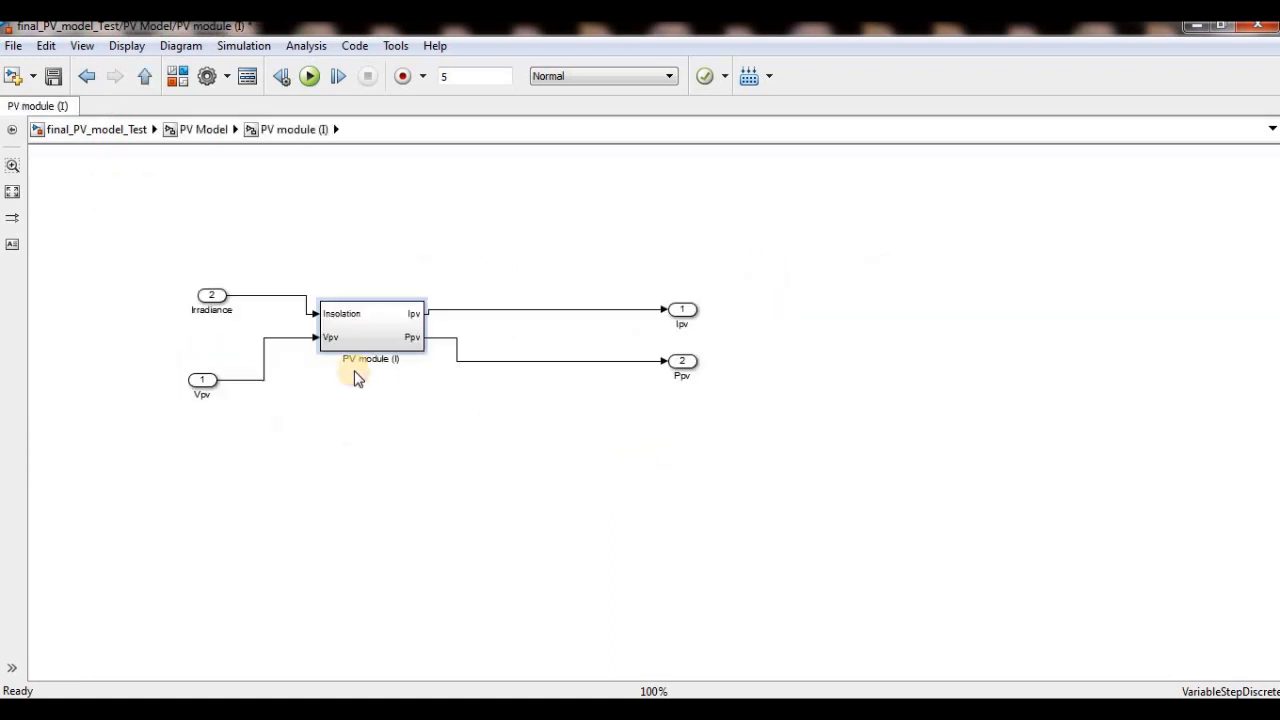
double_click(343, 329)
click(708, 408)
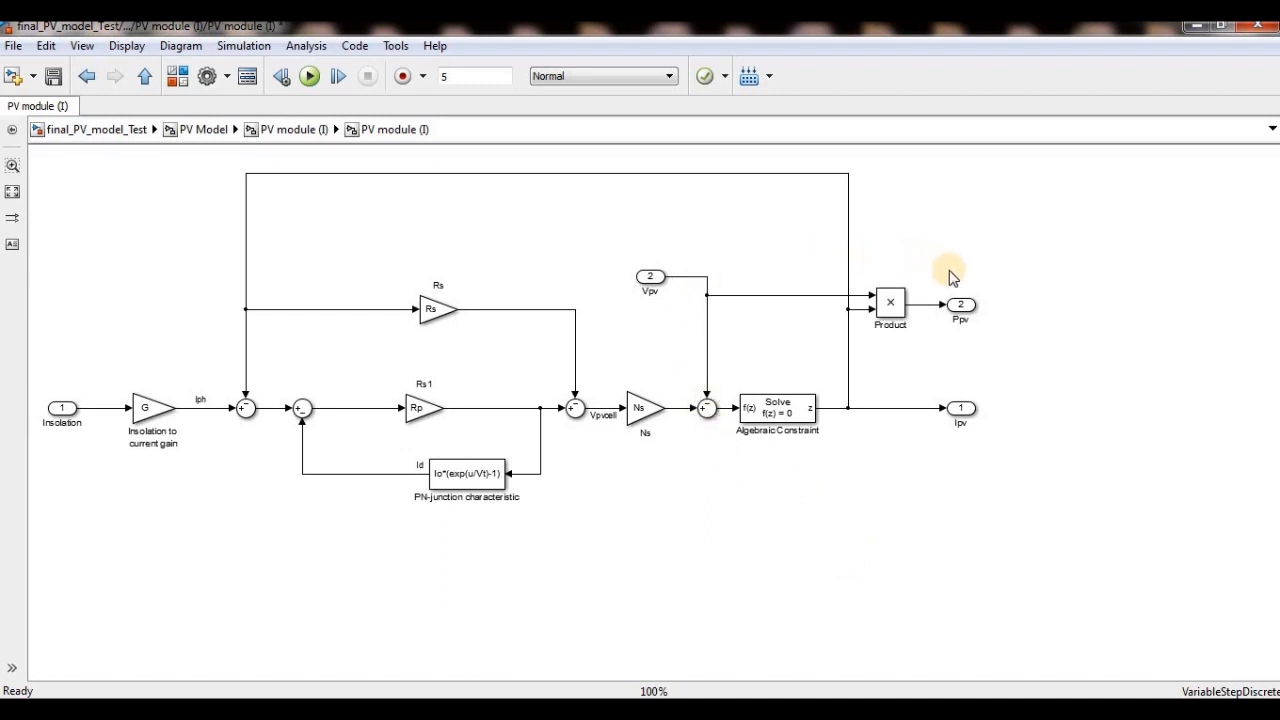
drag(897, 373, 668, 505)
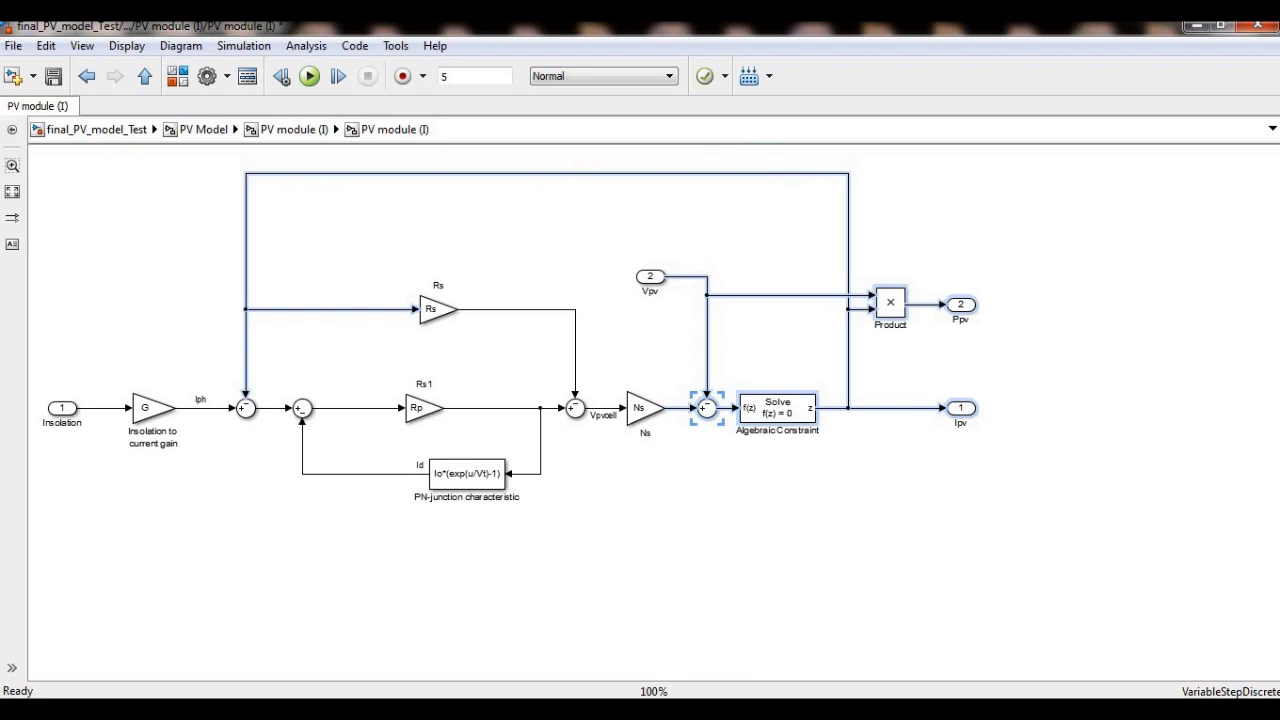
- Switch to the PVsystem model, move the PV Model1 block toward the canvas centre and enlarge it
click(547, 712)
click(712, 620)
click(306, 242)
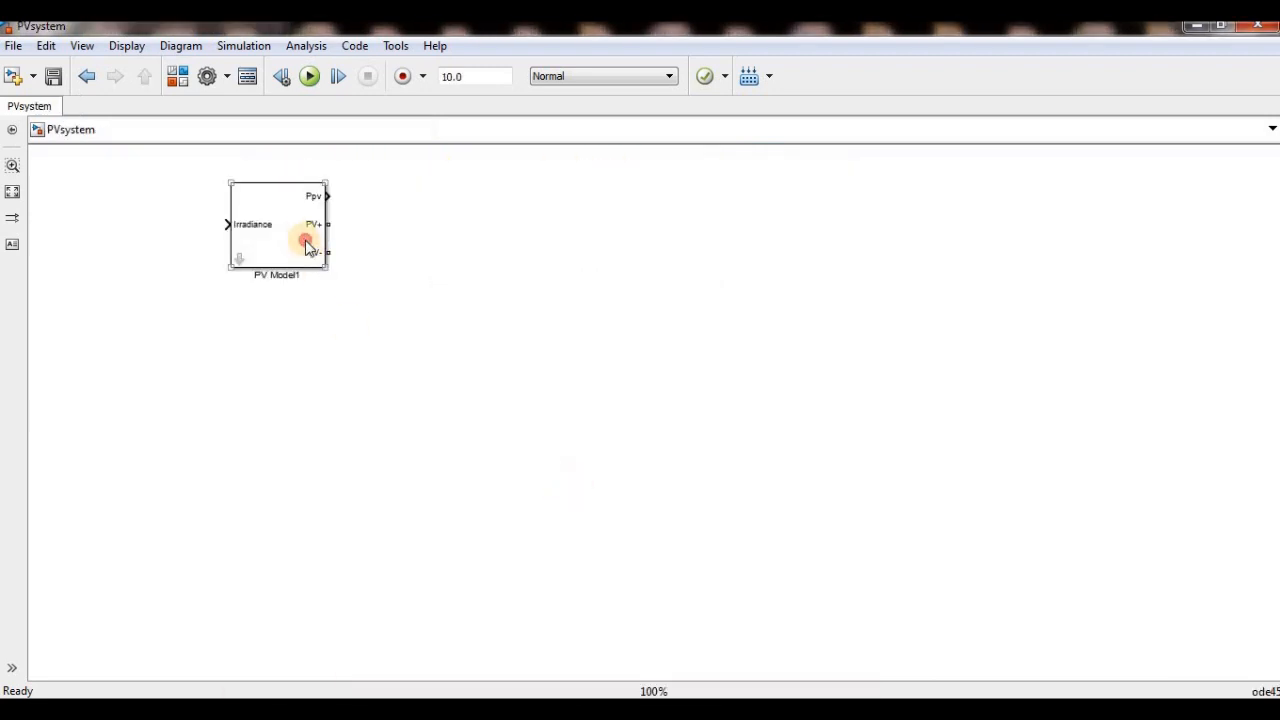
drag(306, 242, 481, 443)
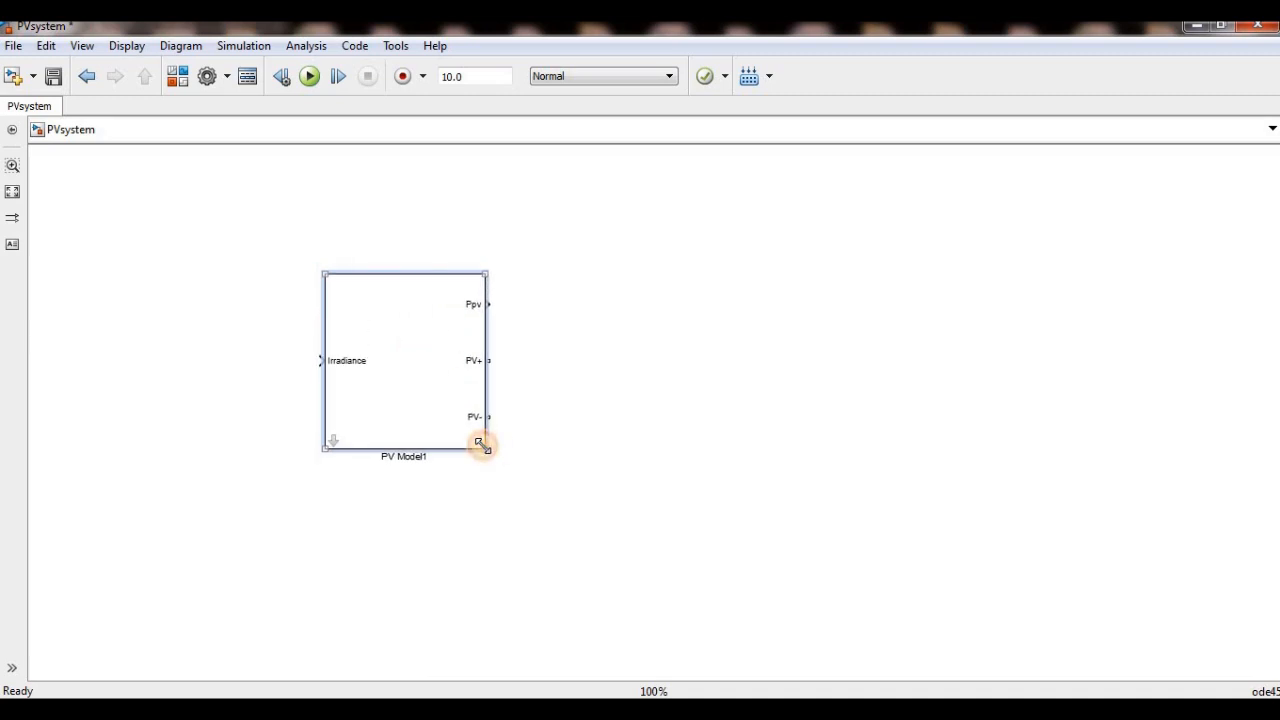
click(500, 447)
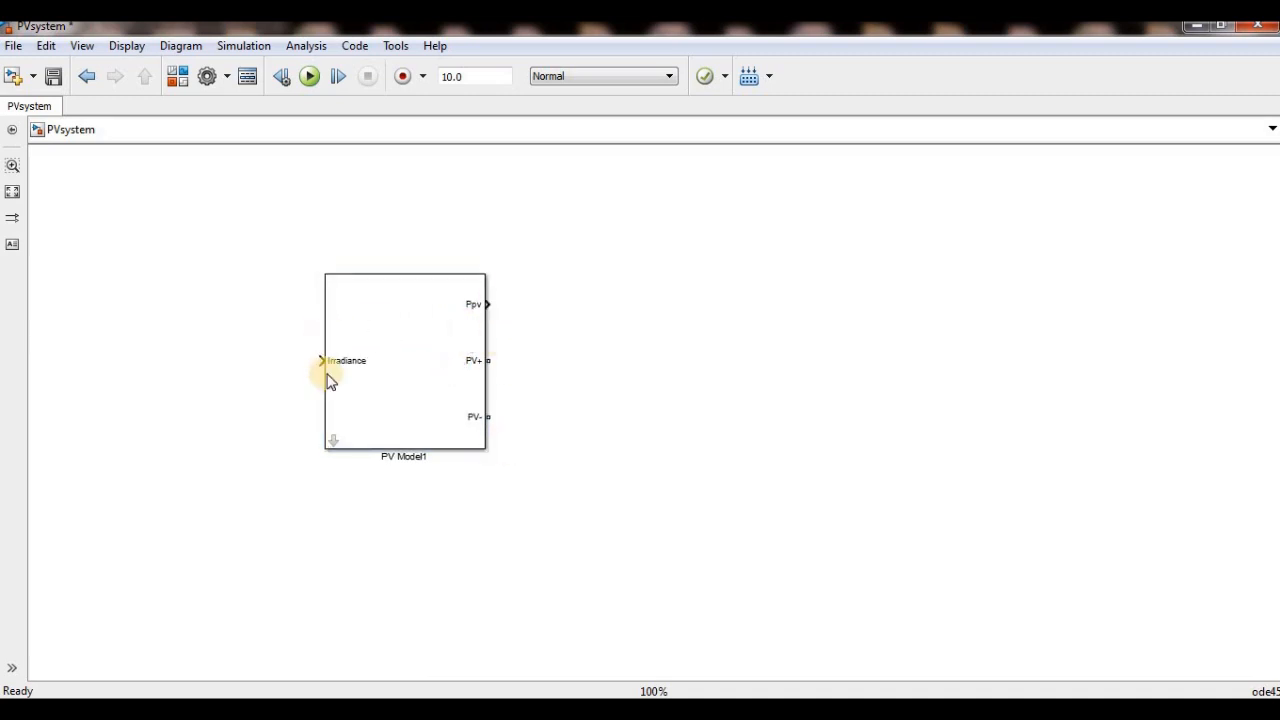
- Look inside the PV Model1 mask down to PV module (I) and examine the Rs, Solve Current and 1/Rp blocks
double_click(335, 444)
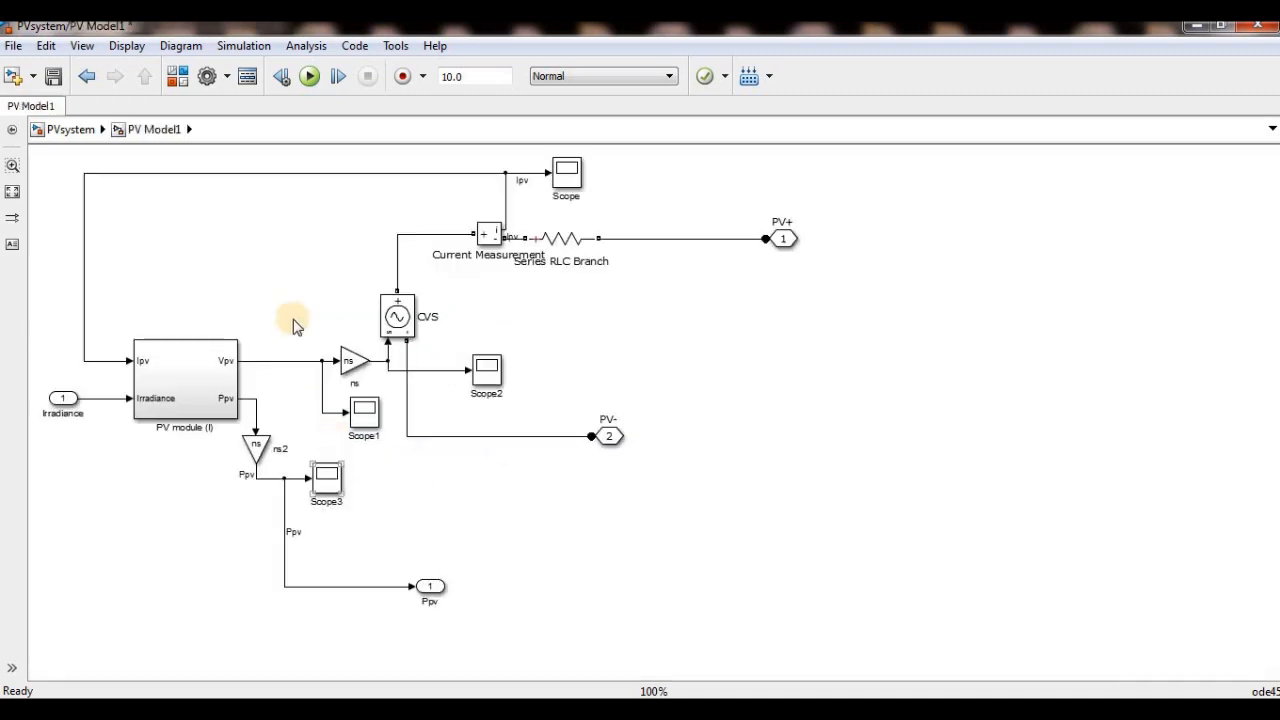
double_click(200, 370)
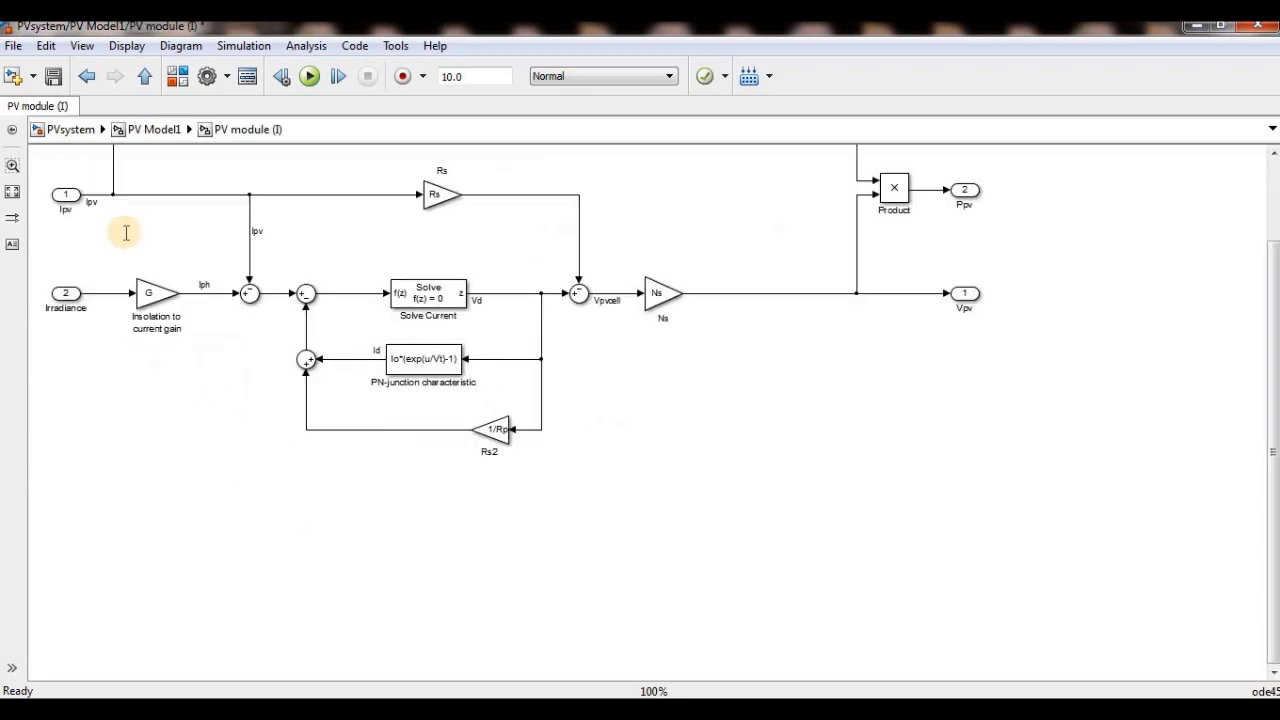
click(988, 237)
scroll(1273, 363, up, 3)
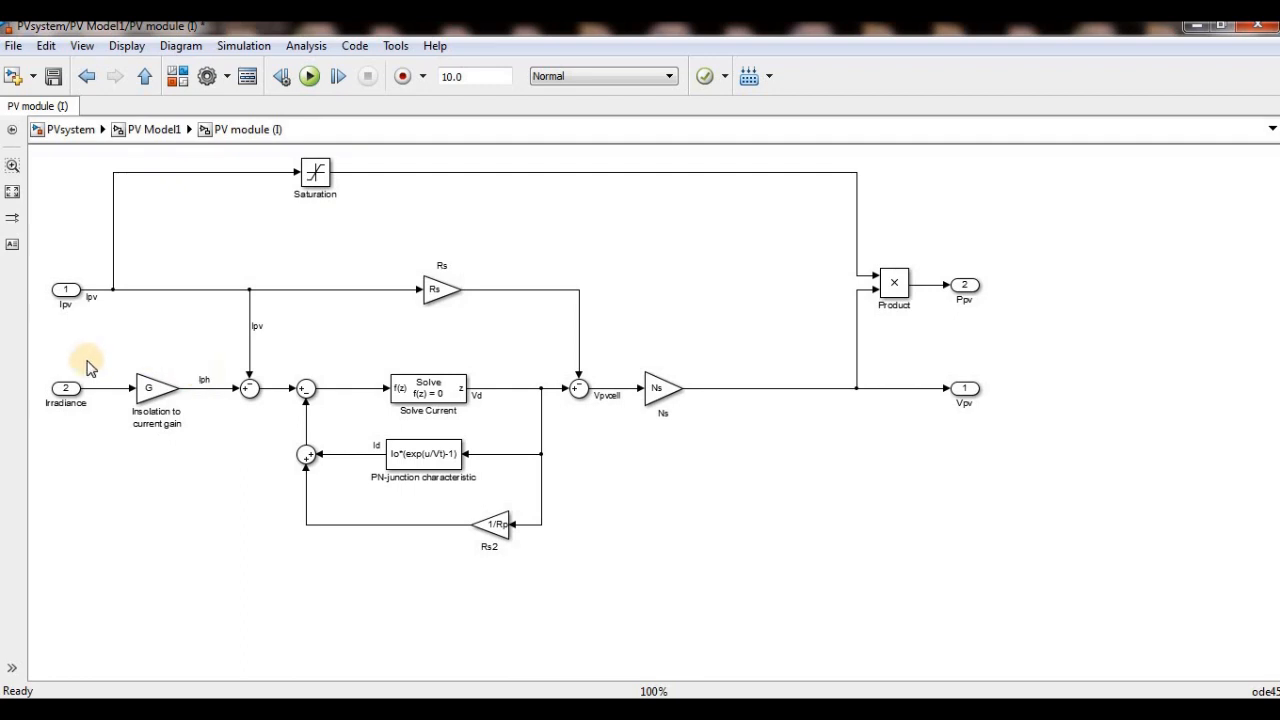
click(398, 323)
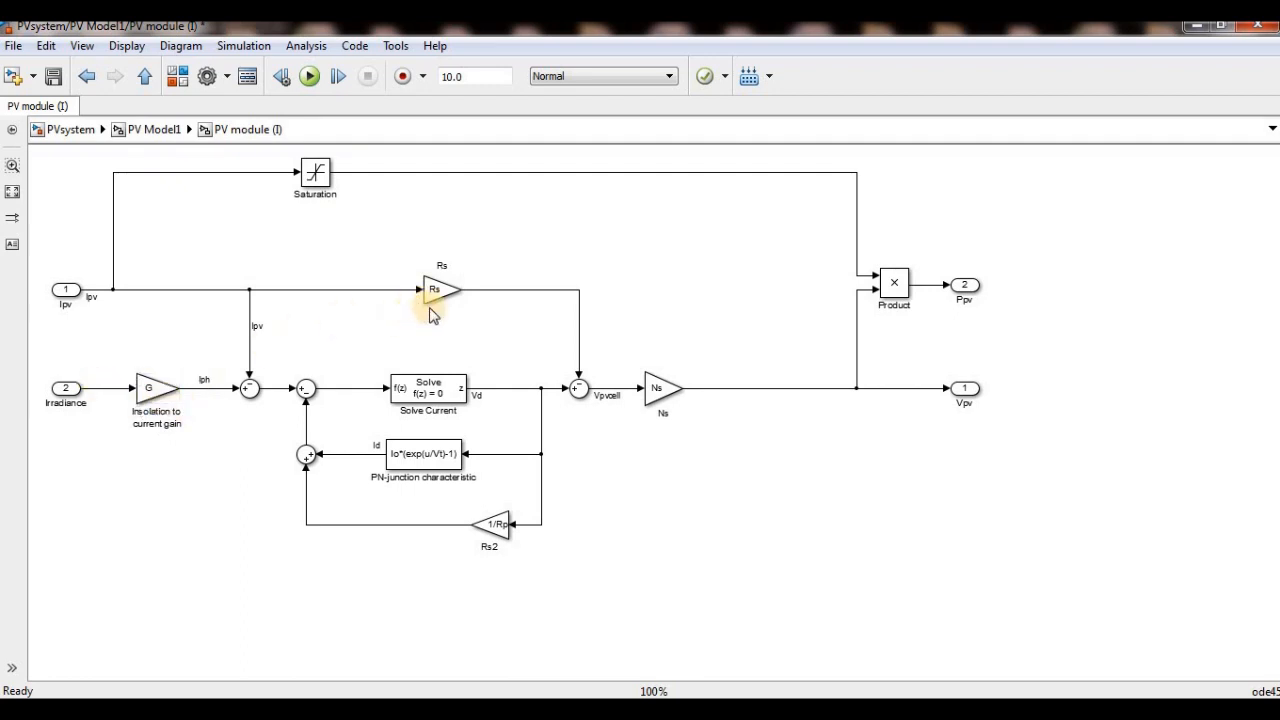
click(402, 408)
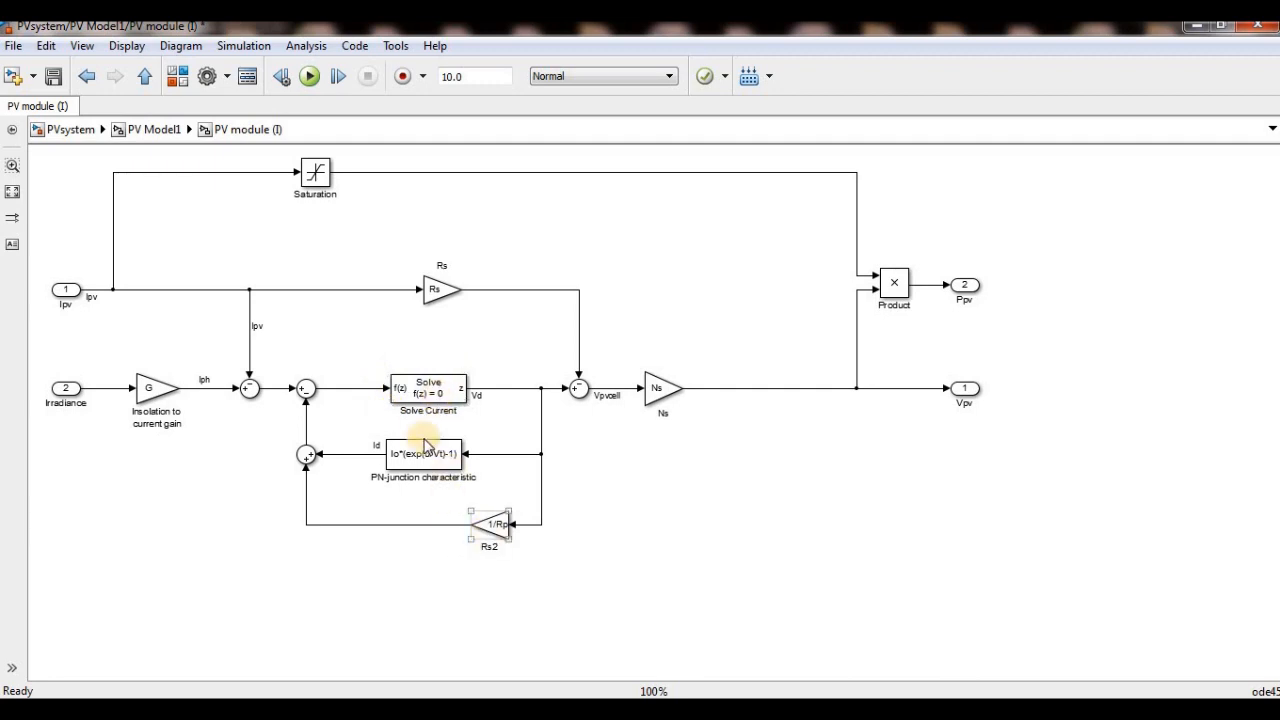
click(481, 515)
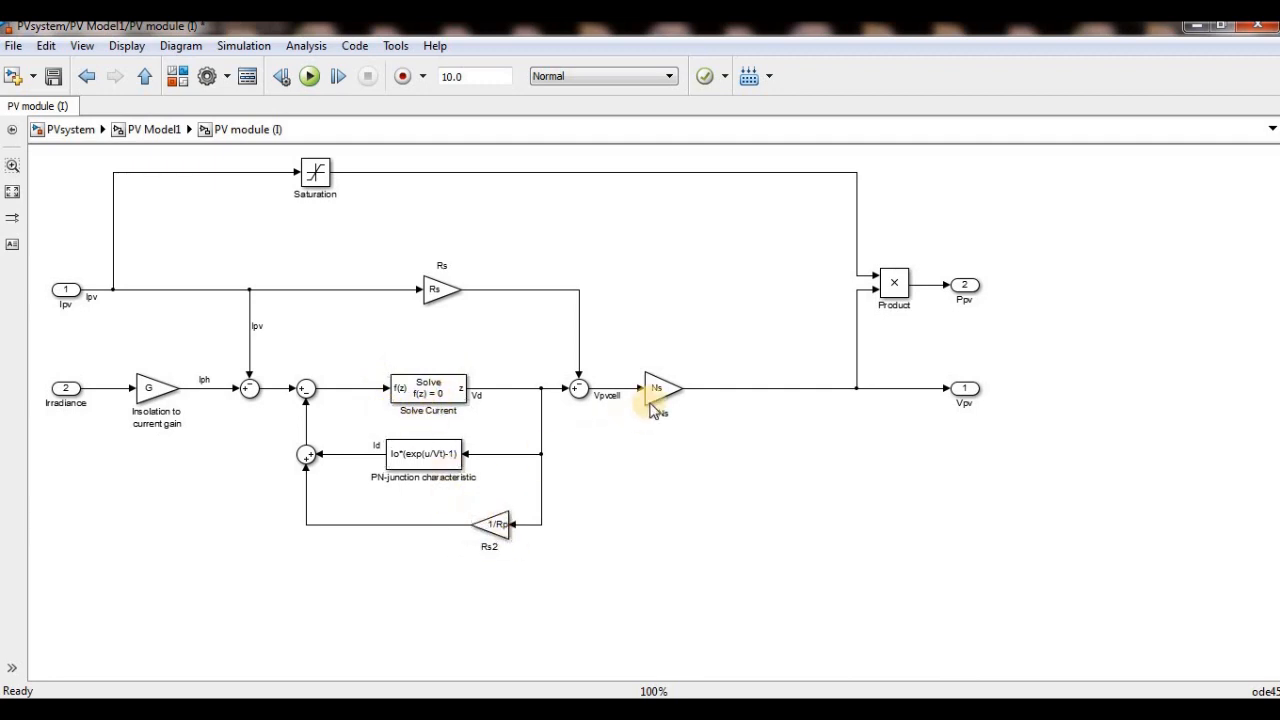
- Examine the Ns gain and the signal path from it to the Vpv output in PV module (I)
click(658, 394)
drag(741, 341, 895, 434)
click(836, 472)
click(962, 390)
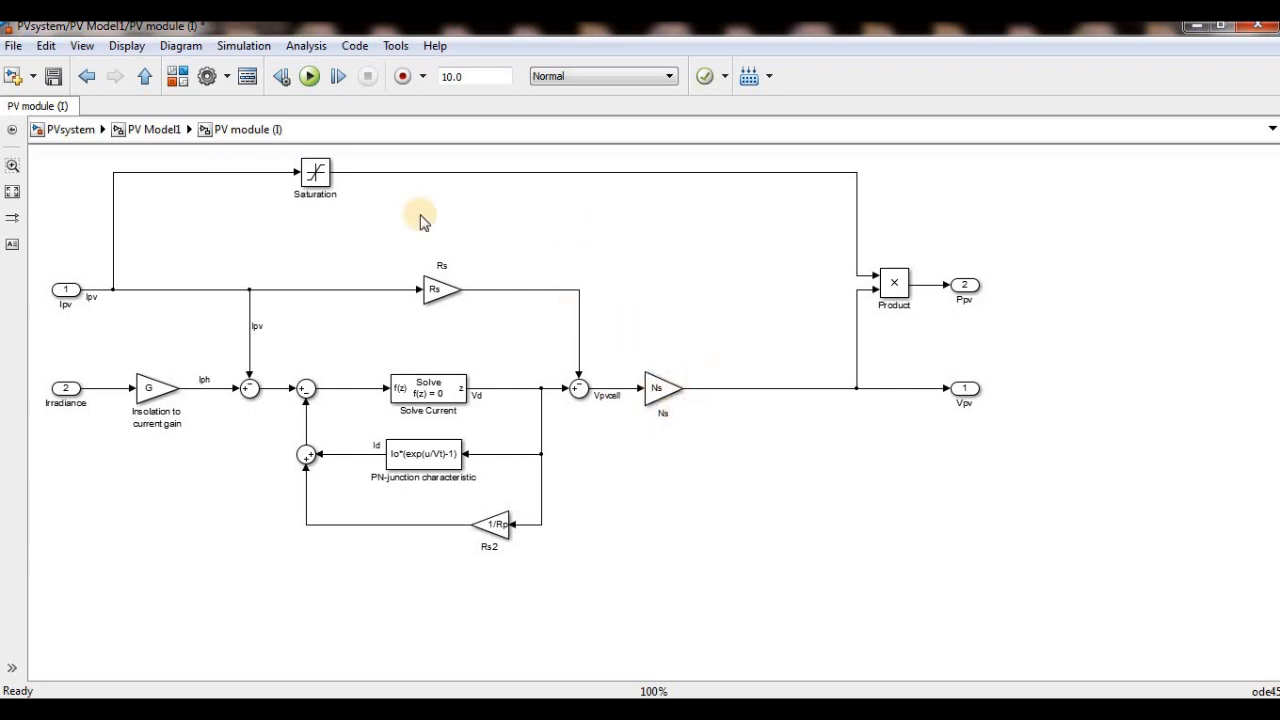
- Go back up to PV Model1, examine the ns gain after Vpv and check the CVS block's source parameters
click(153, 137)
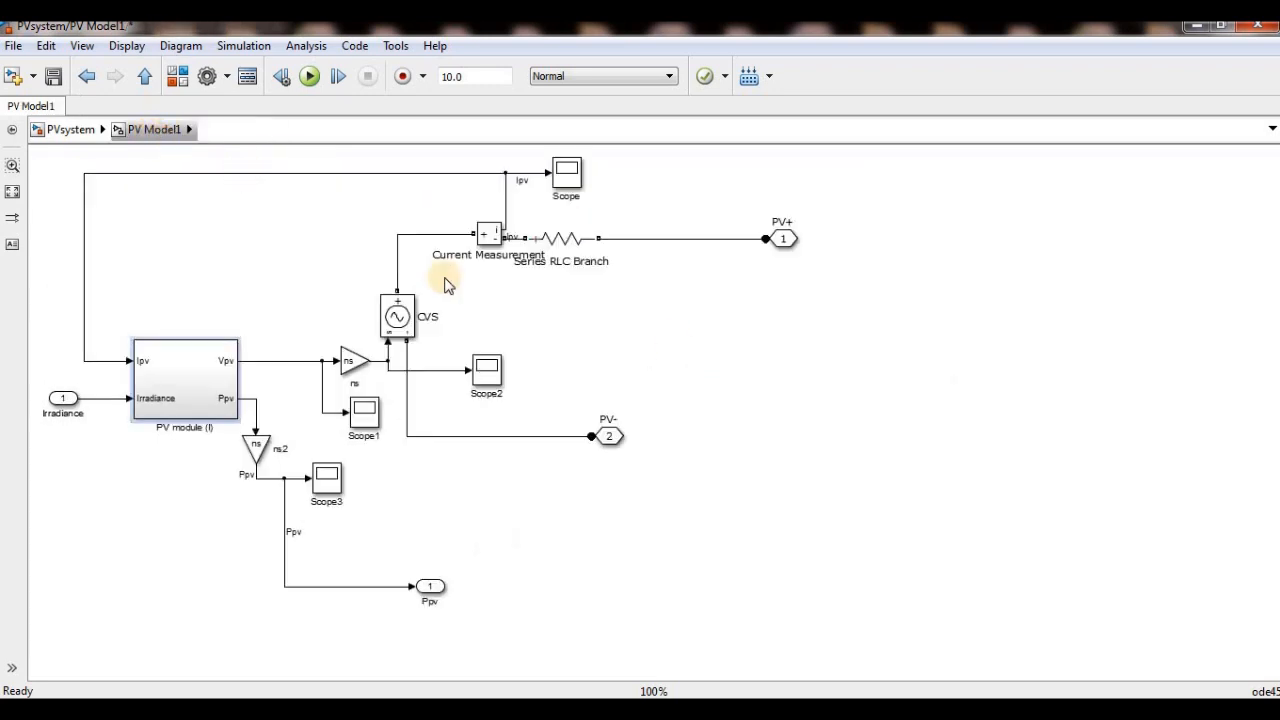
click(350, 362)
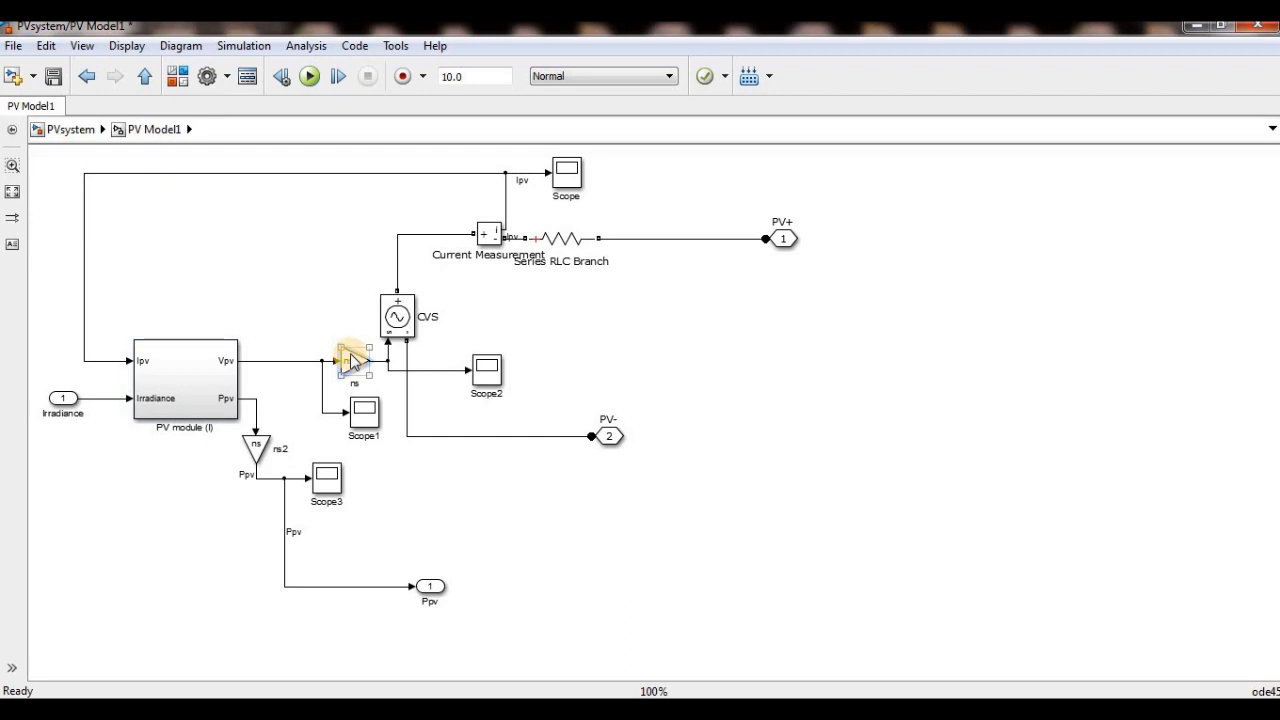
click(286, 243)
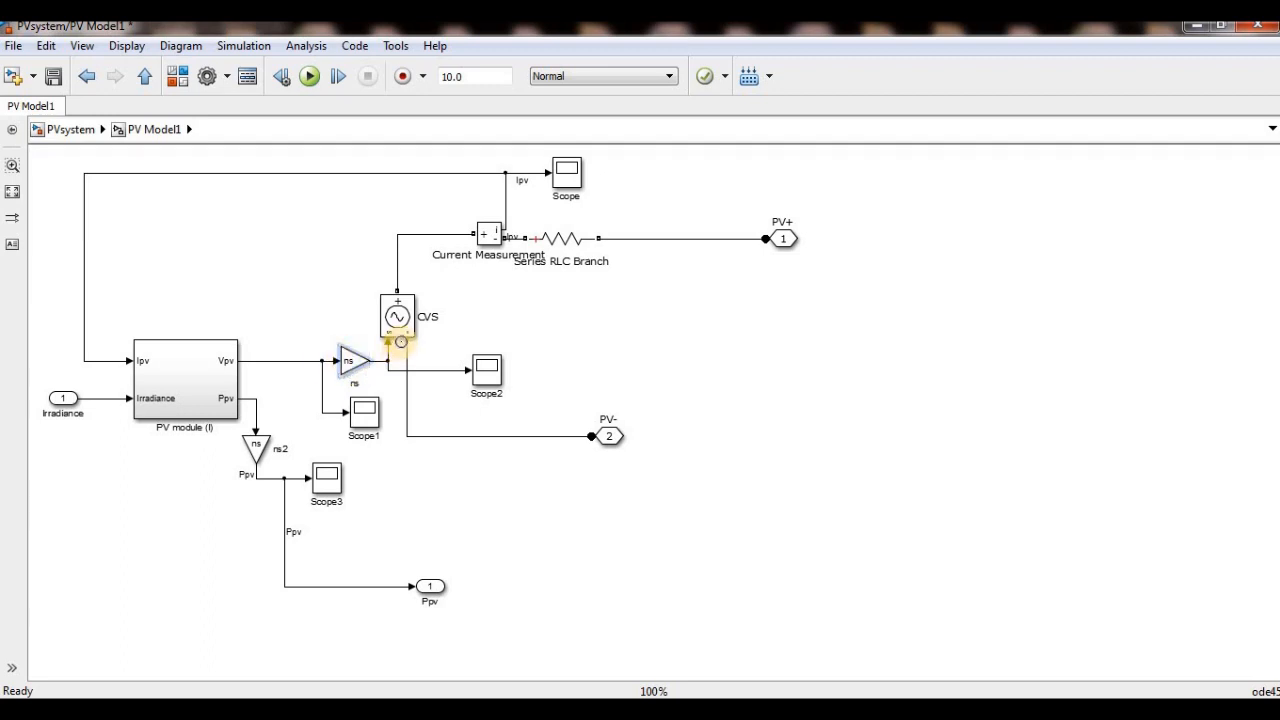
double_click(396, 316)
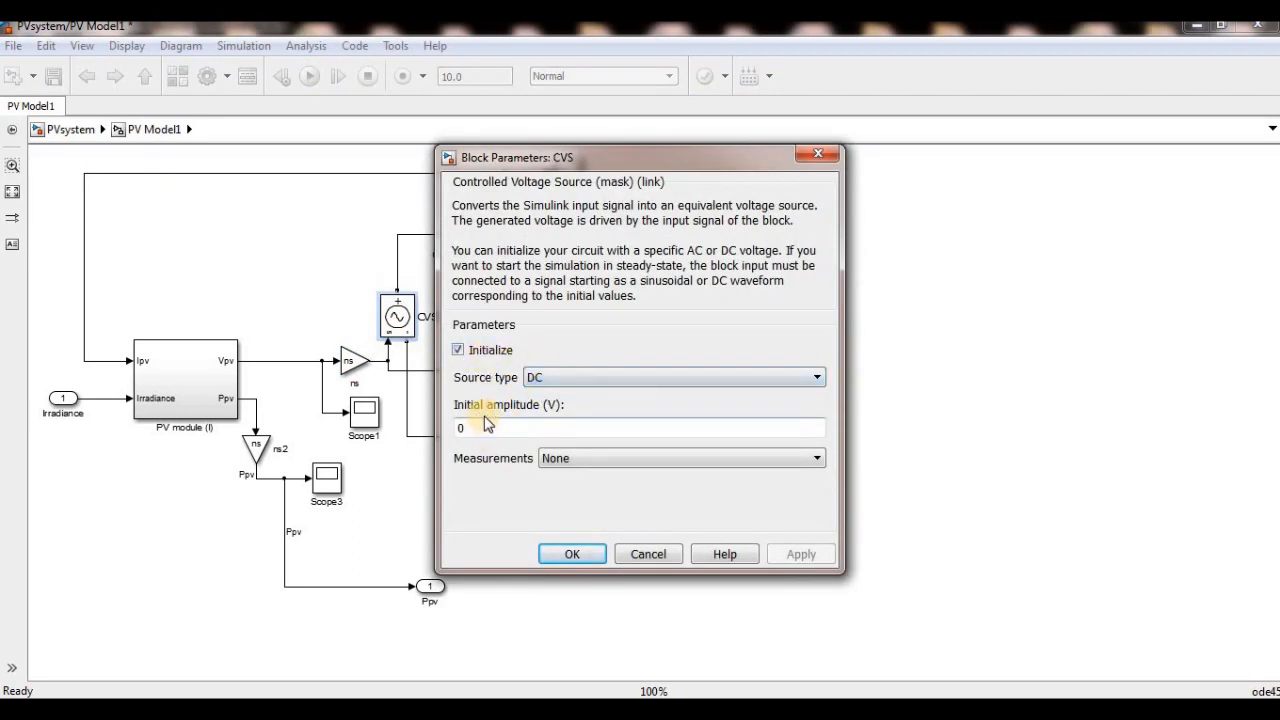
click(558, 554)
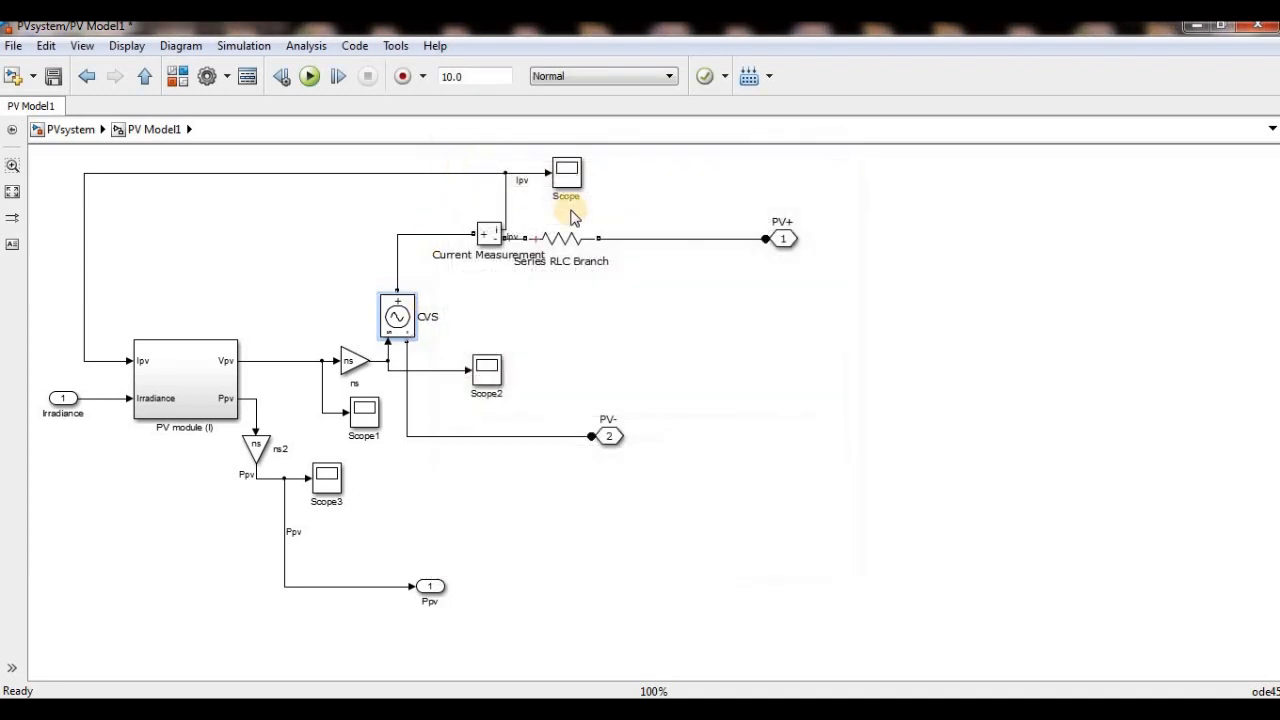
- Check the Series RLC Branch's type and resistance, and examine the ns gain and PV module (I) feeding the CVS
click(573, 238)
double_click(573, 238)
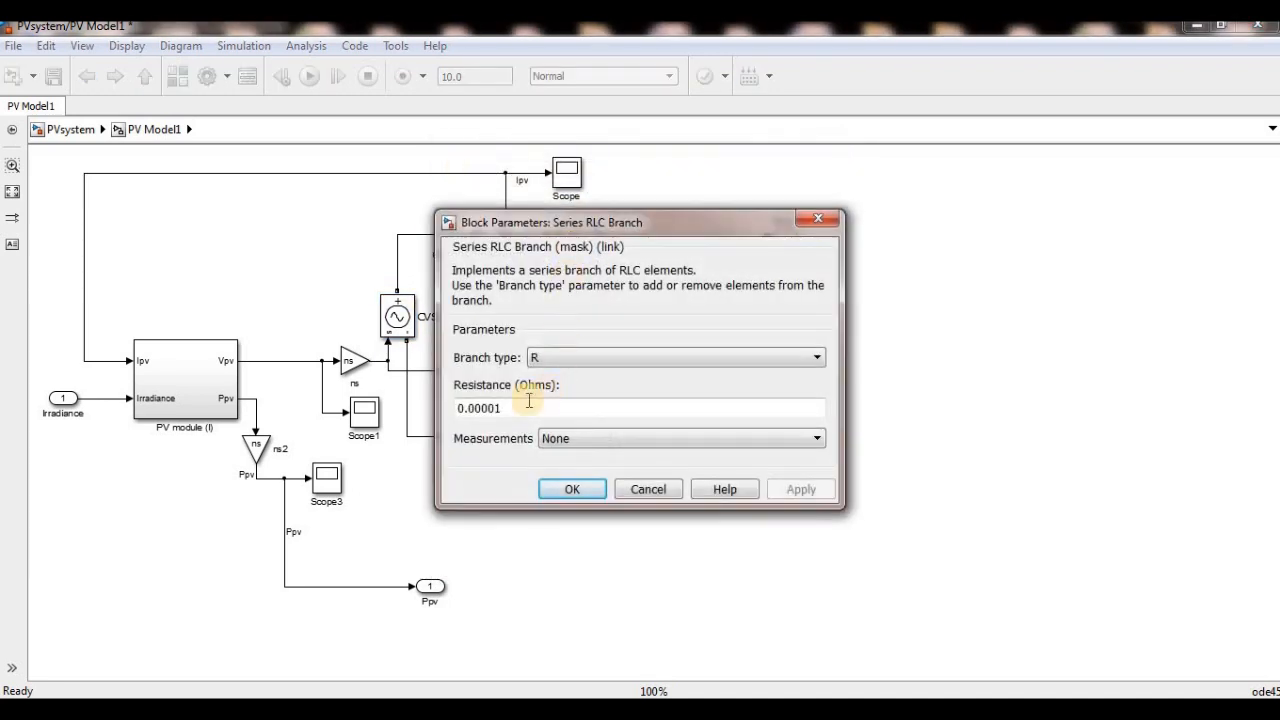
click(565, 489)
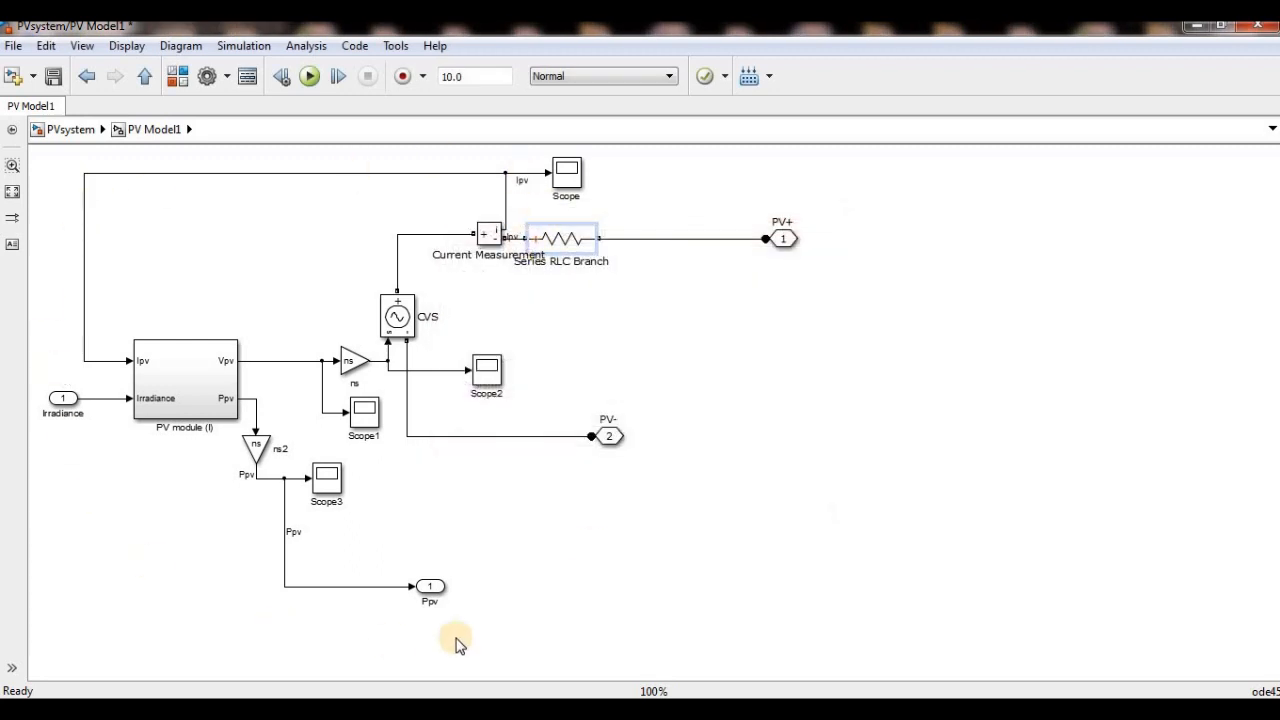
click(356, 370)
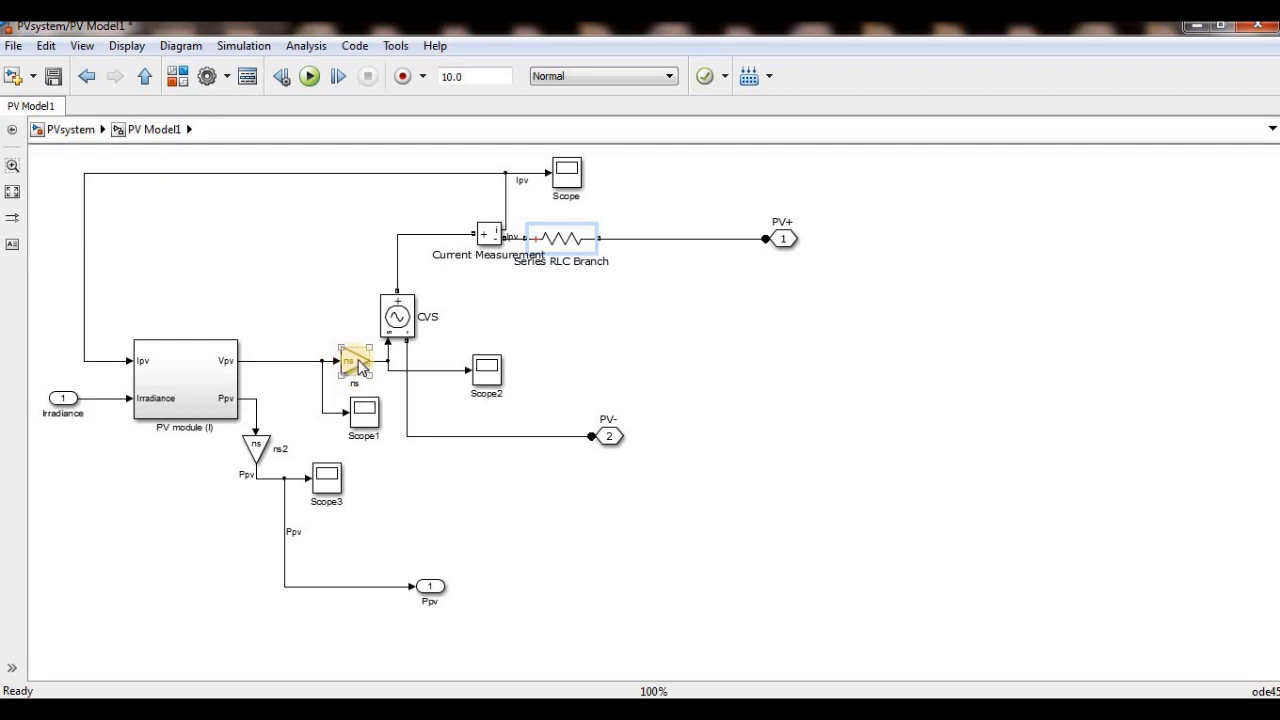
click(164, 372)
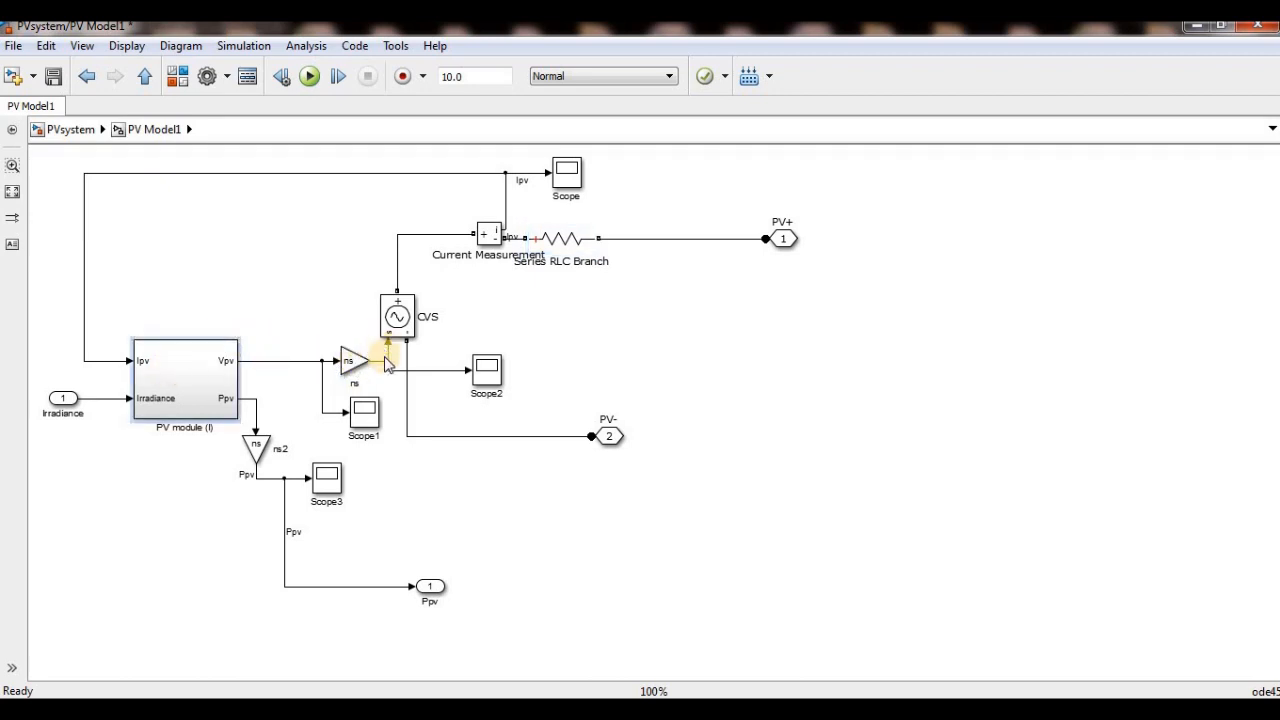
- Examine the ns gain feeding the CVS block and return to the PVsystem level
click(355, 369)
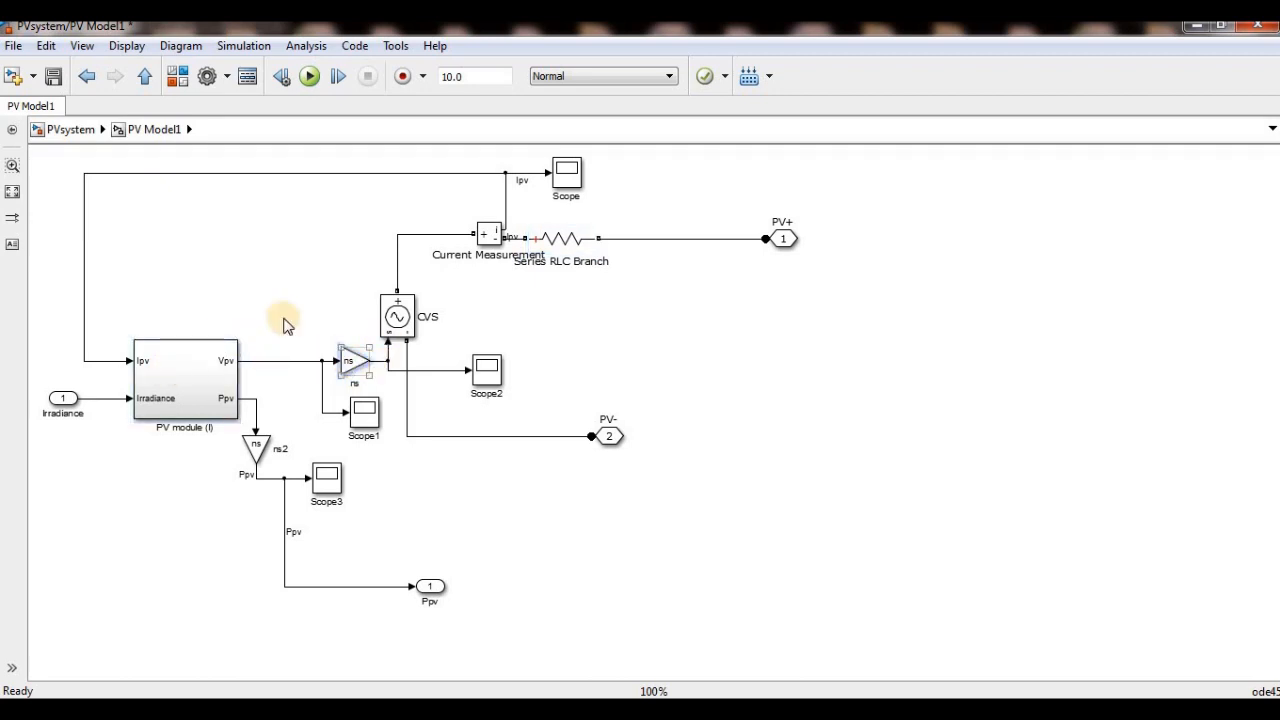
click(70, 129)
- Try duplicating PV Model1 below the original block and remove the copy
drag(405, 365, 406, 575)
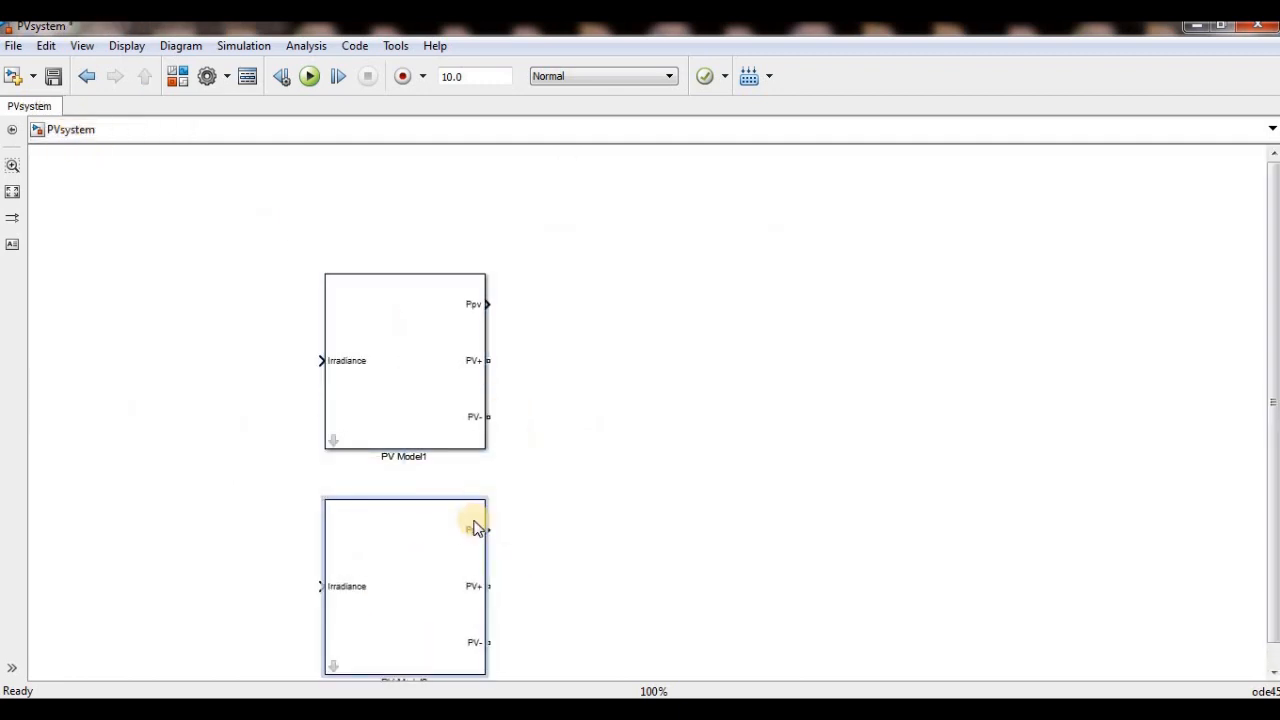
click(407, 567)
right_click(405, 567)
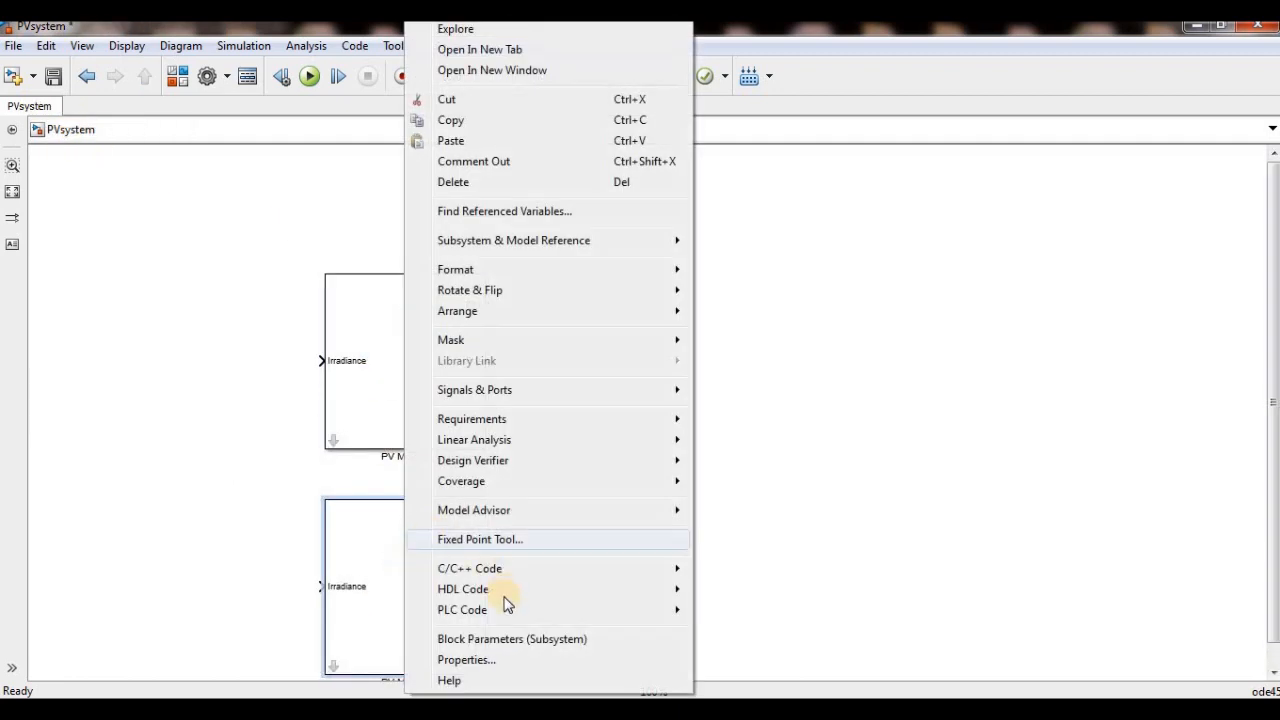
click(393, 395)
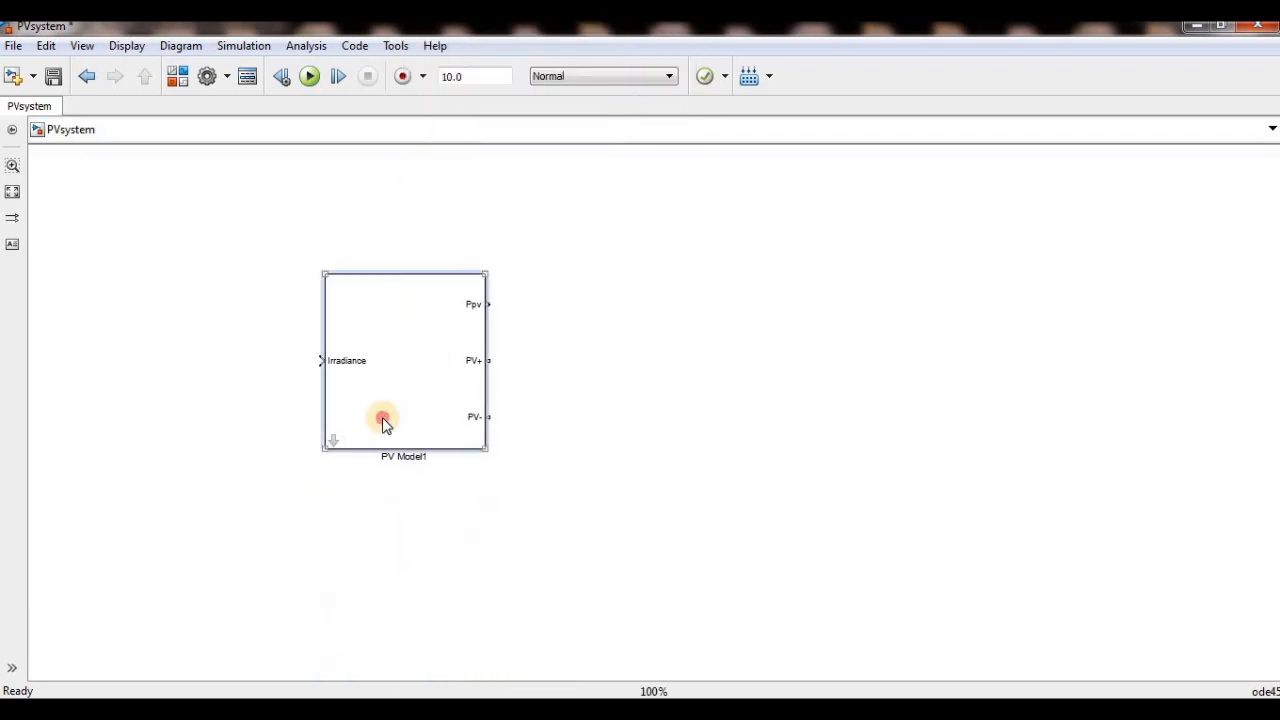
- Try setting the number of modules connected in series to 22 in the PV Model1 mask, and close it without applying
double_click(384, 420)
double_click(519, 495)
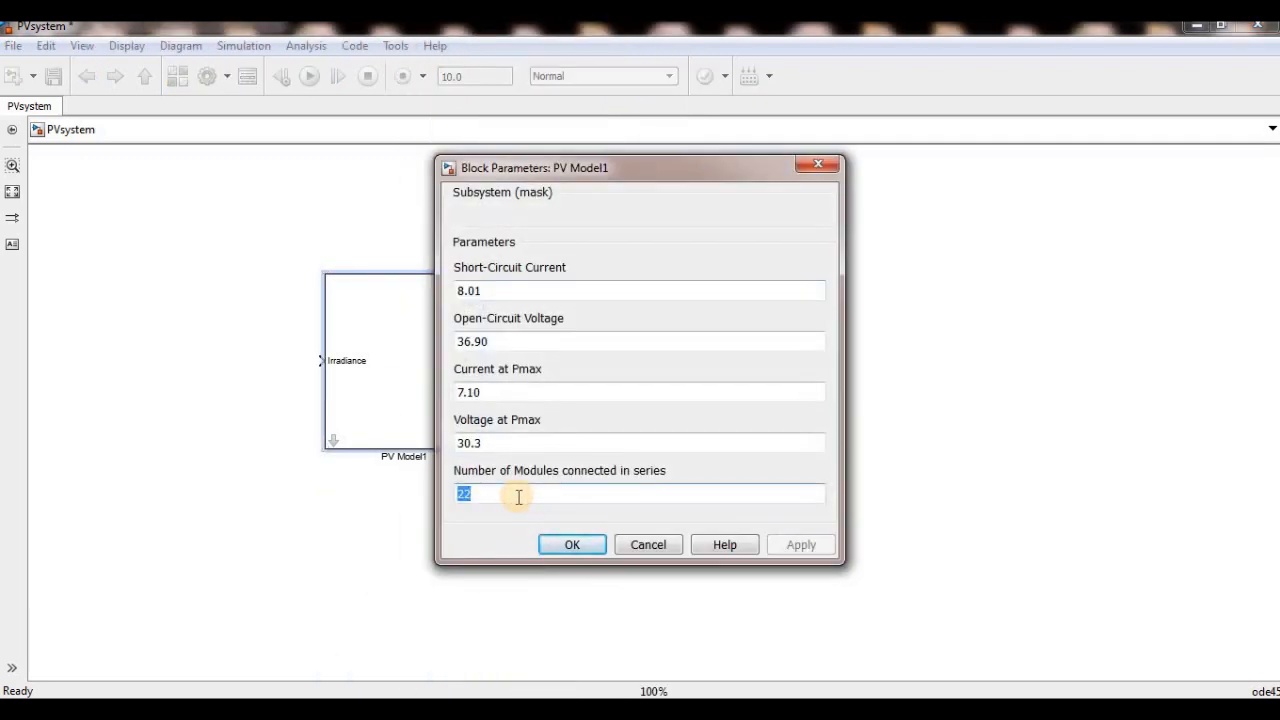
text(20)
key(BackSpace)
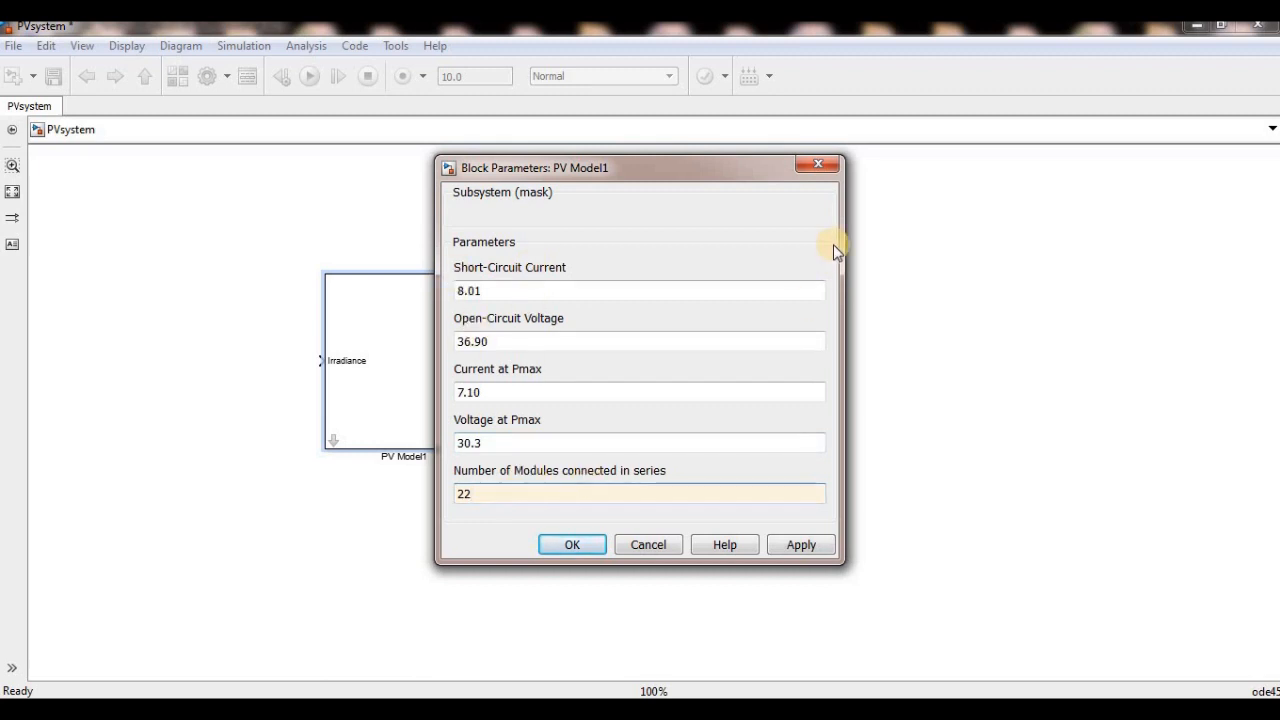
click(818, 164)
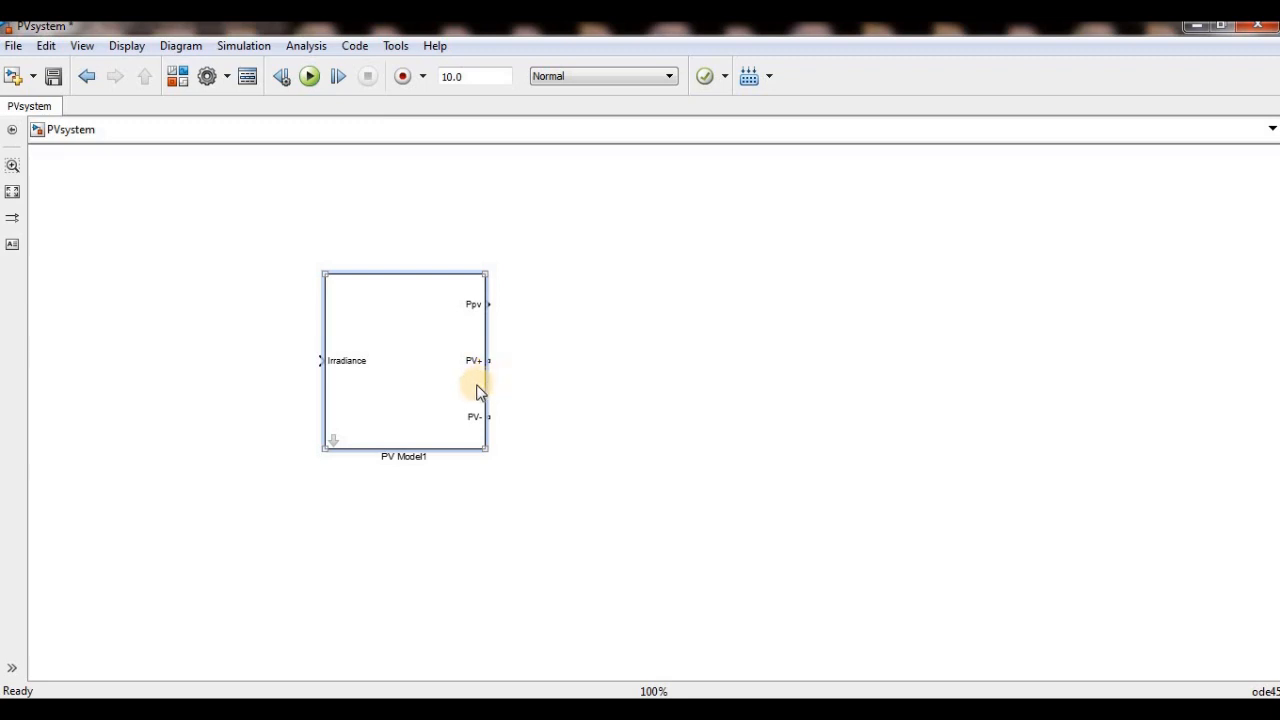
- Draw open connection lines from the PV+ and PV- terminals of PV Model1
click(274, 340)
drag(493, 358, 569, 337)
drag(489, 413, 608, 392)
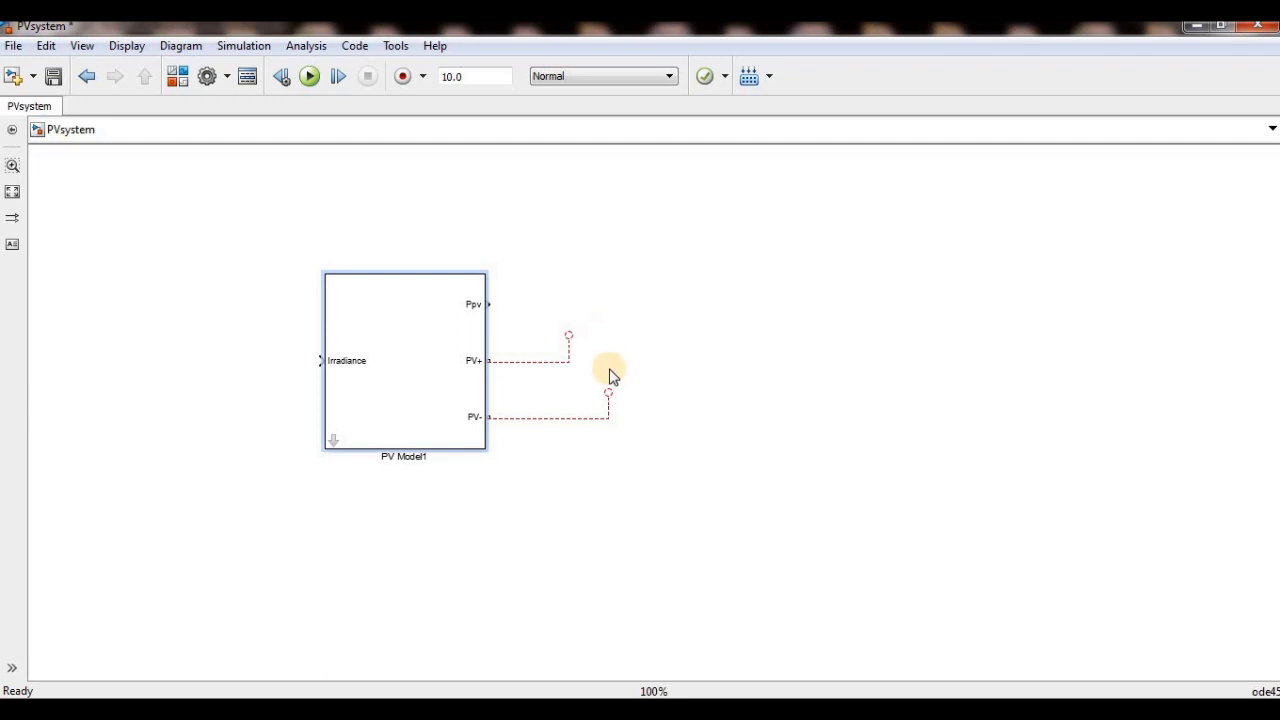
- Add a Series RLC Branch from the SimPowerSystems Elements library and place it beside PV Model1's output terminals
click(178, 76)
scroll(514, 462, down, 7)
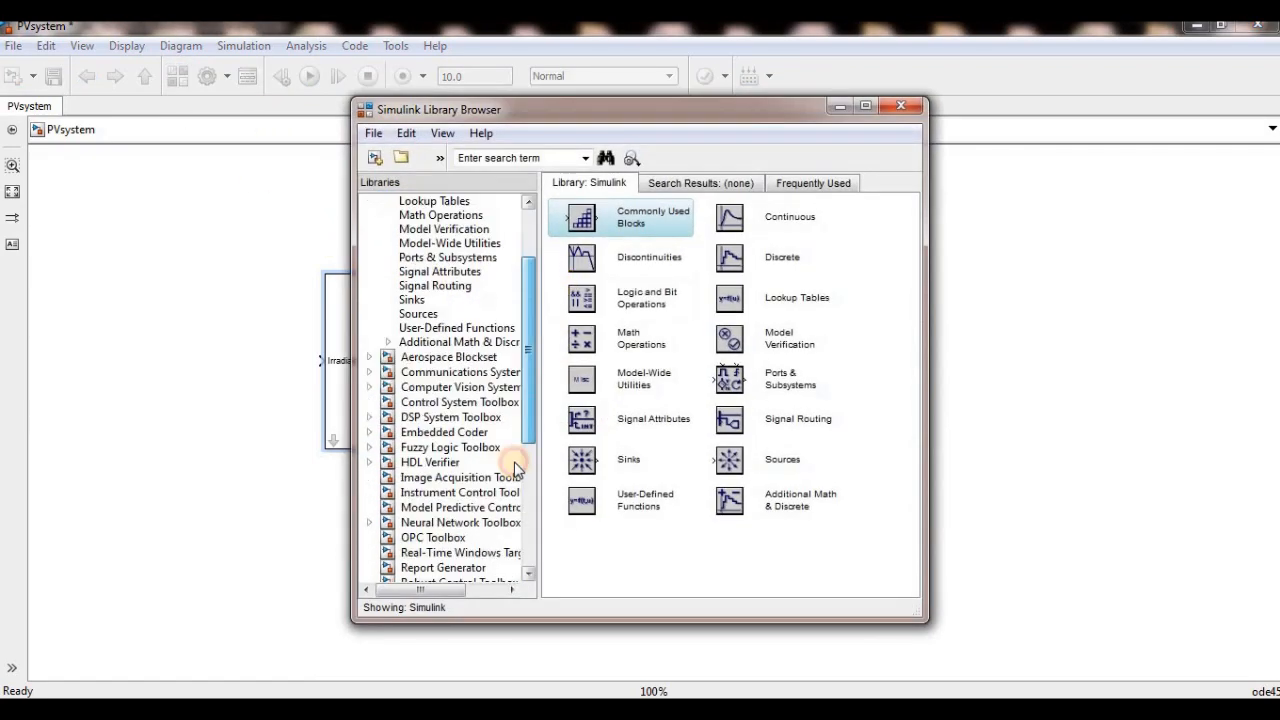
click(433, 399)
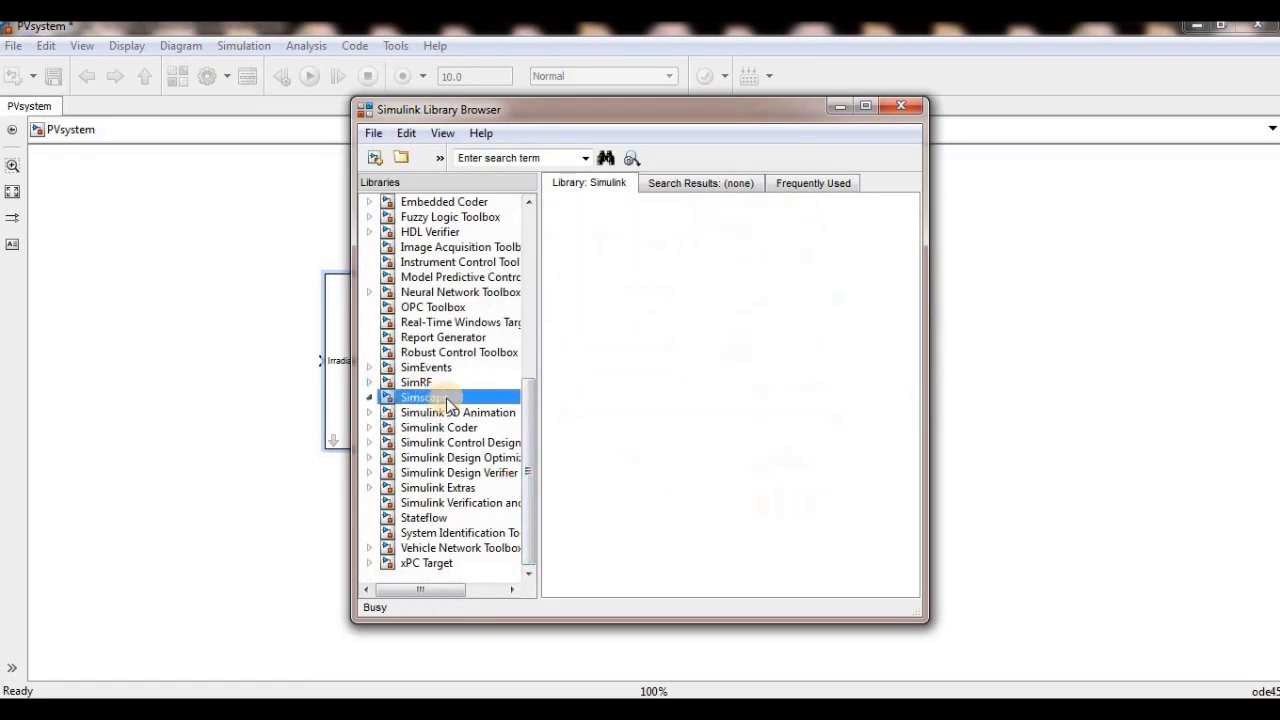
click(428, 486)
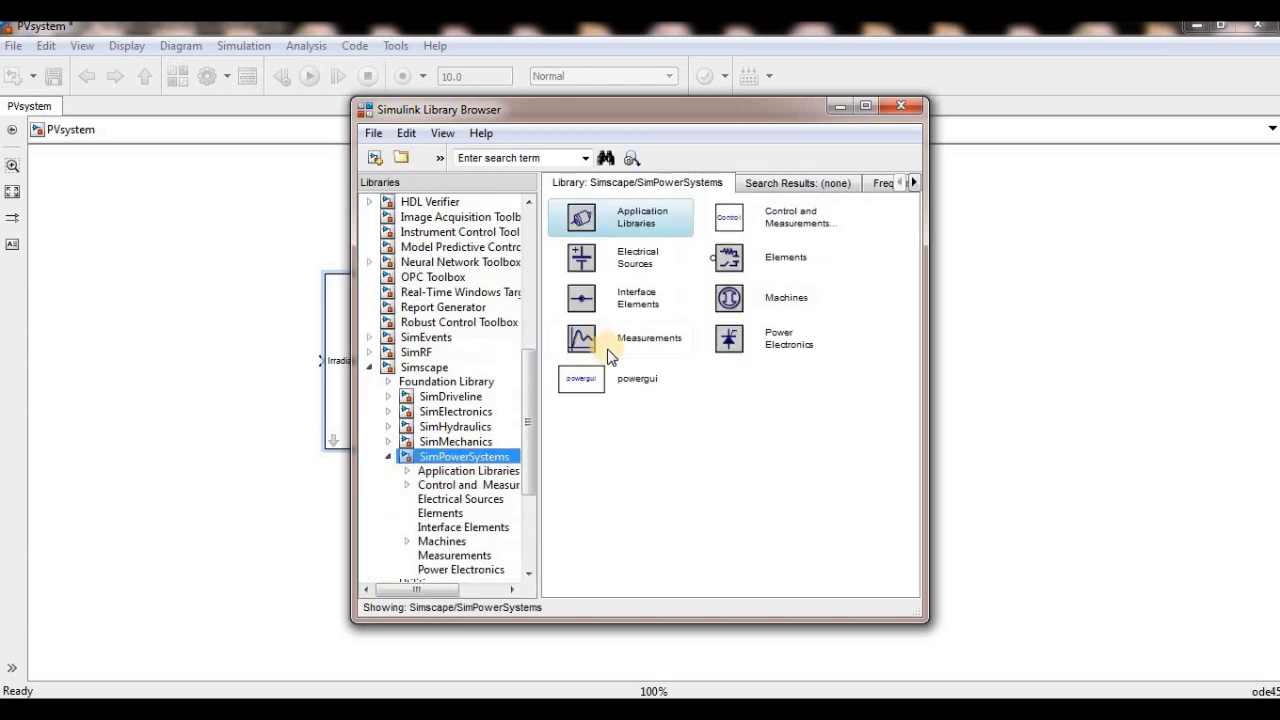
click(446, 557)
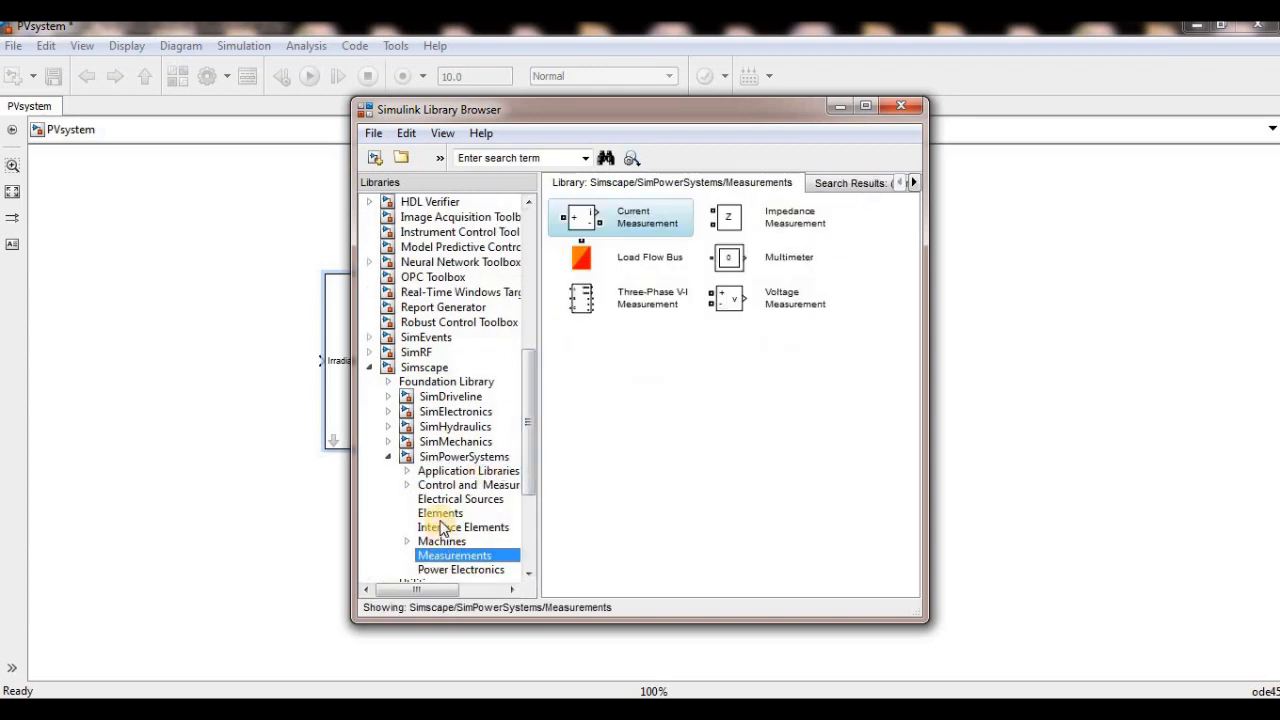
click(439, 516)
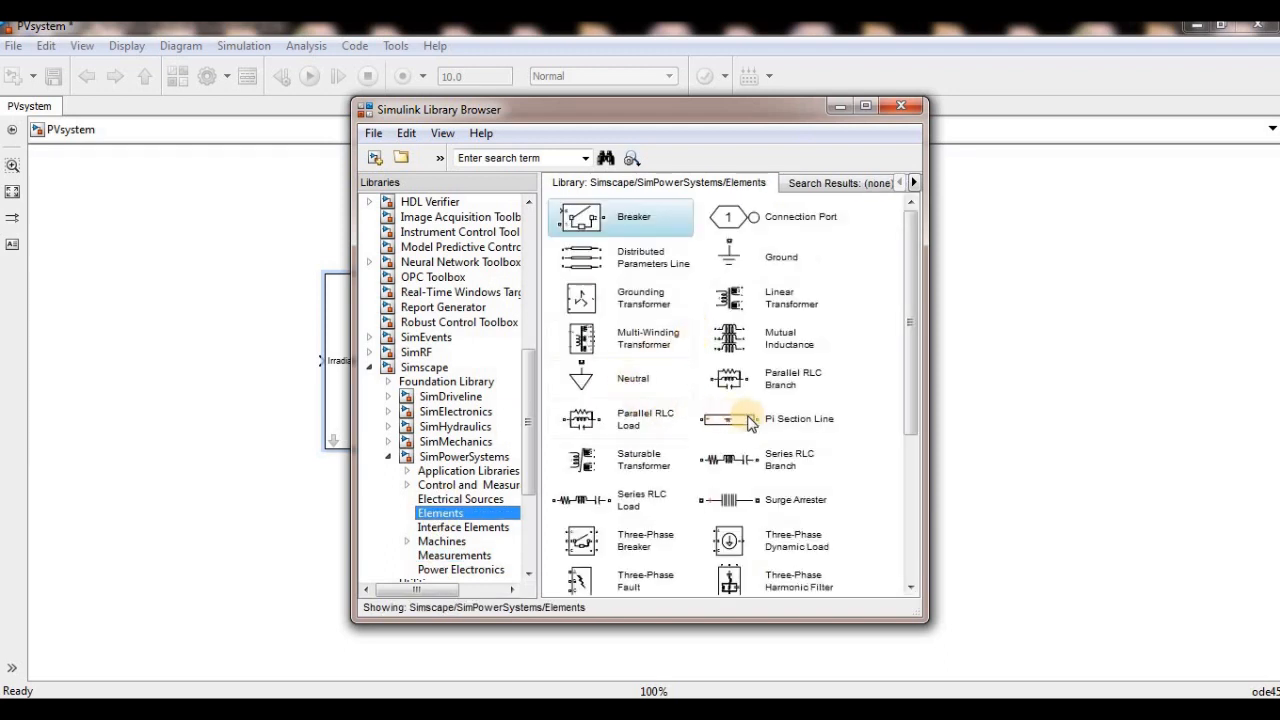
drag(733, 468, 182, 484)
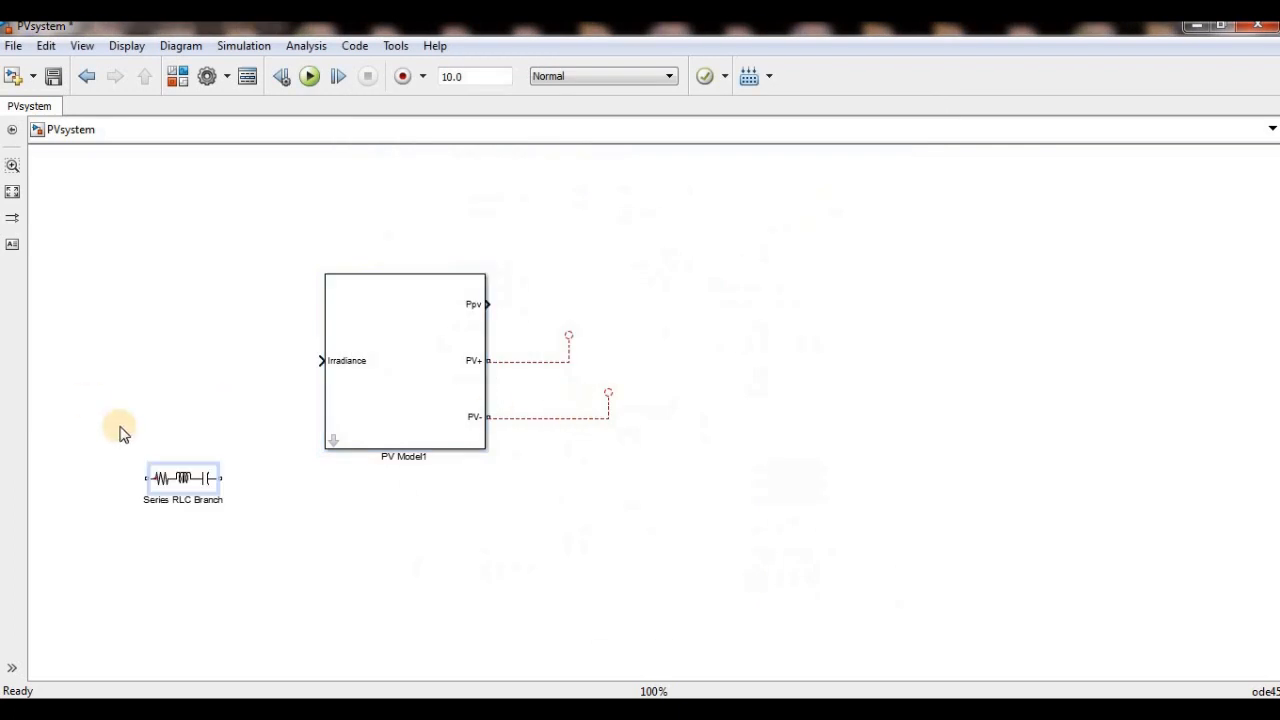
drag(185, 485, 814, 356)
- Set the new Series RLC Branch to type R with 10 ohms and connect it between PV+ and PV-
double_click(814, 358)
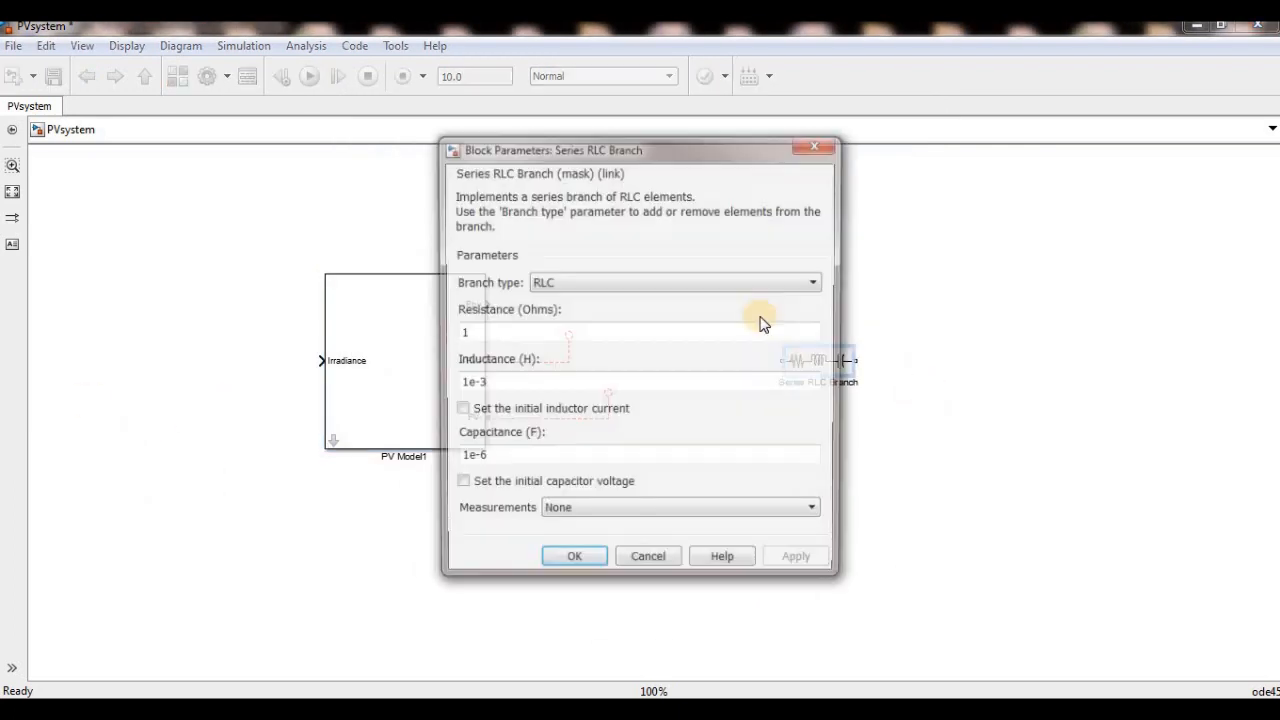
click(737, 288)
click(700, 318)
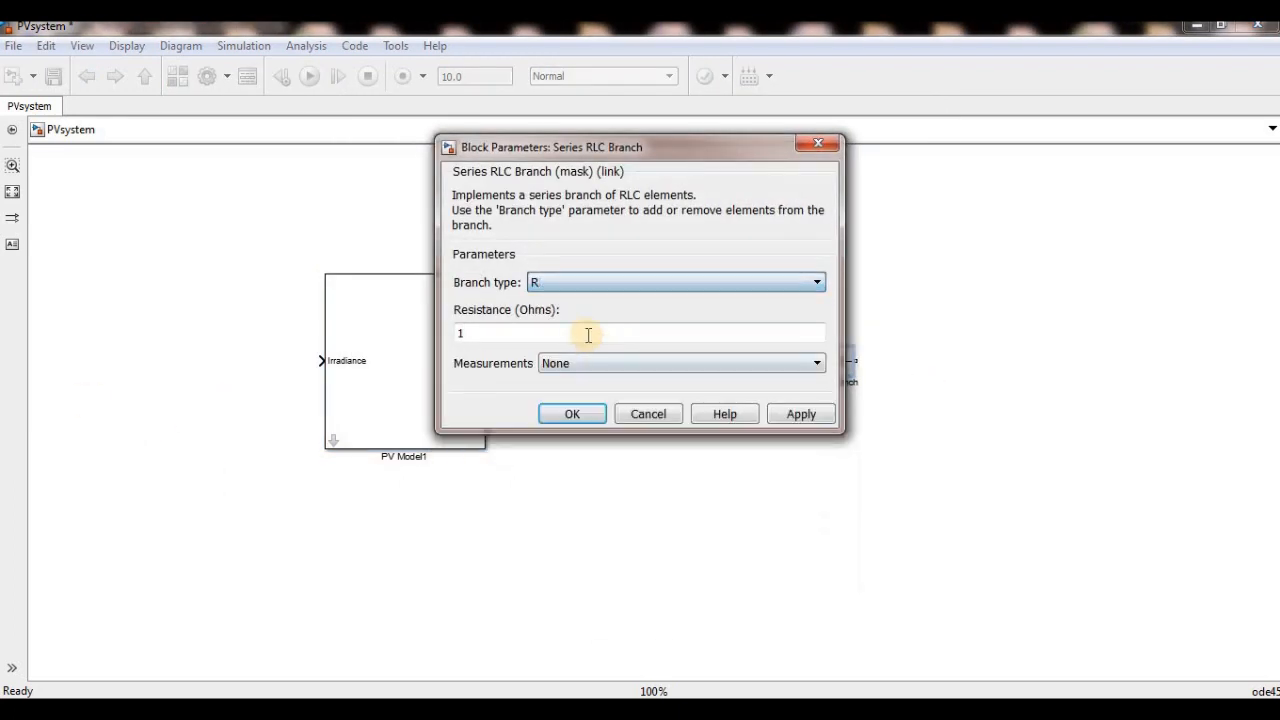
double_click(588, 340)
text(10)
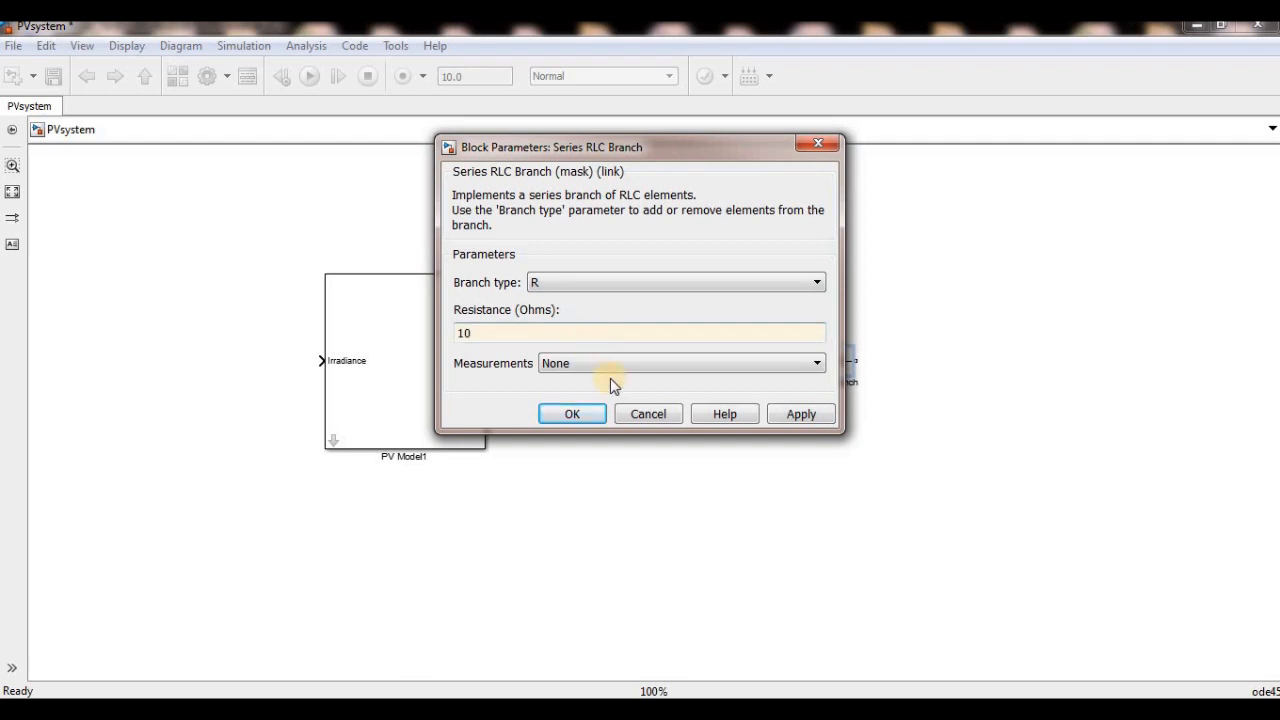
click(571, 414)
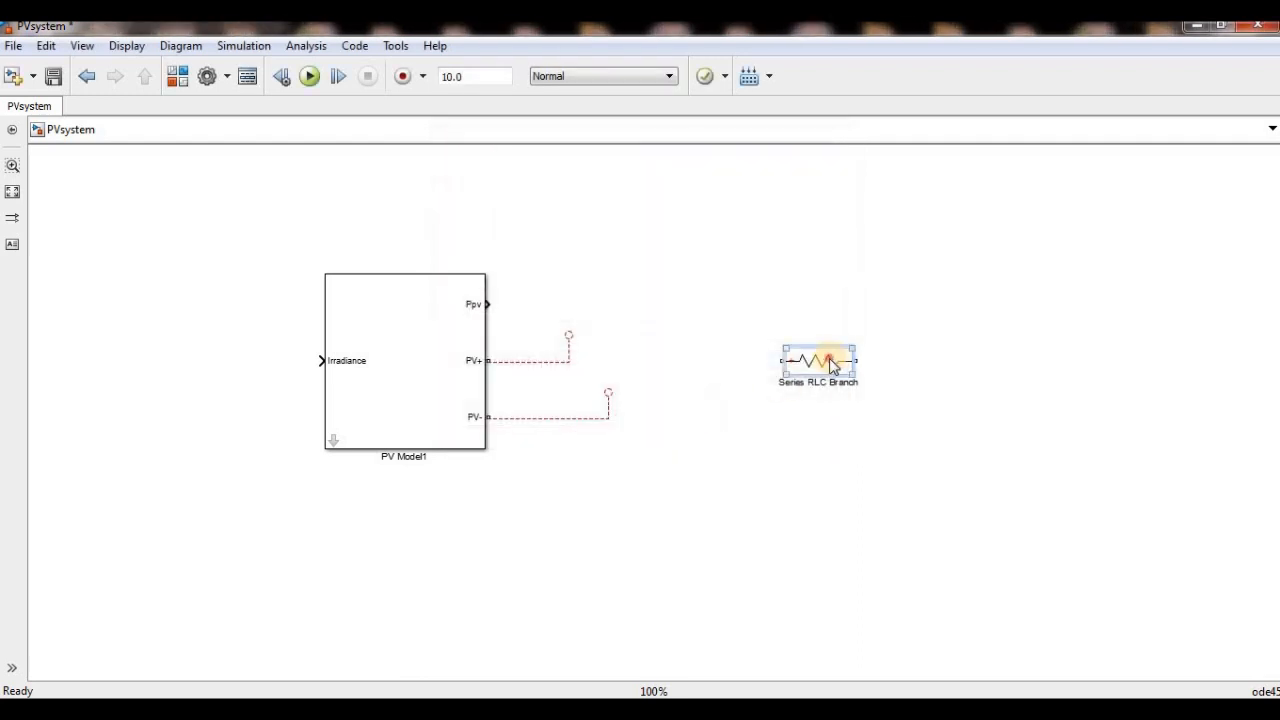
mouse_move(808, 354)
mouse_down()
mouse_move(621, 326)
mouse_move(610, 335)
mouse_move(636, 343)
mouse_move(613, 400)
mouse_up()
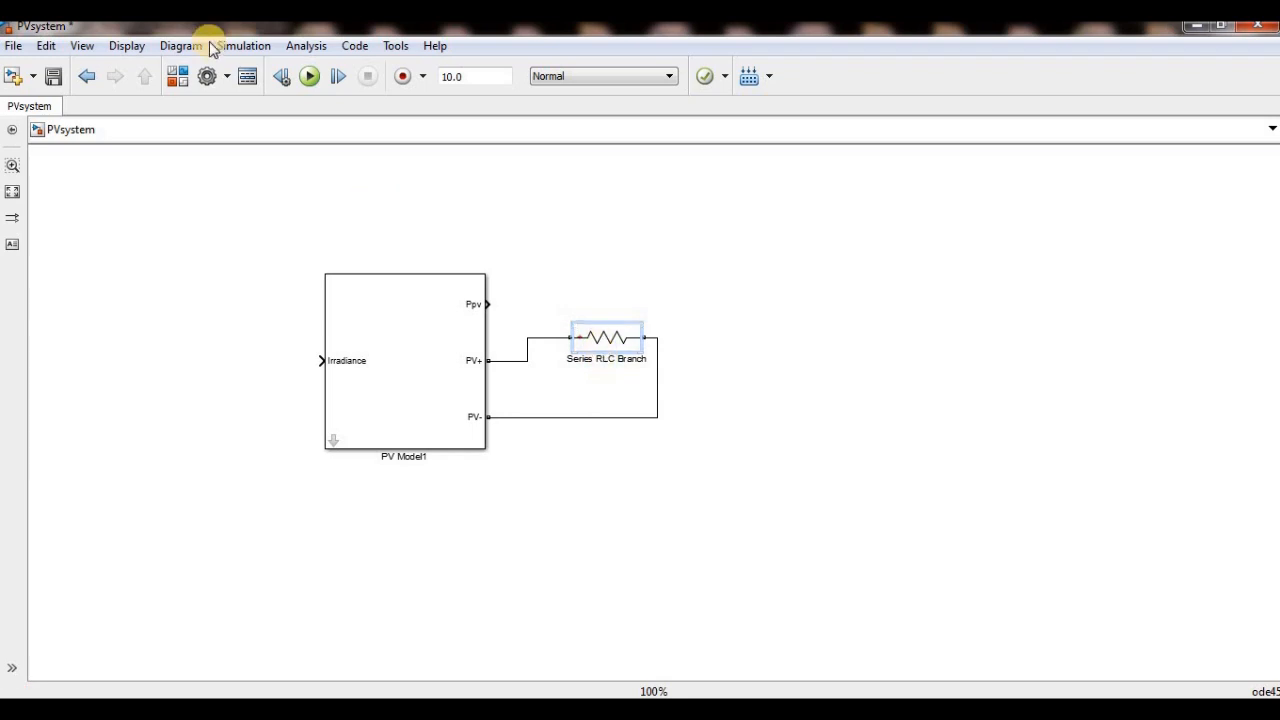
- Add a Universal Bridge from the SimPowerSystems Power Electronics library beyond the load resistor
click(177, 76)
drag(523, 410, 524, 458)
click(455, 450)
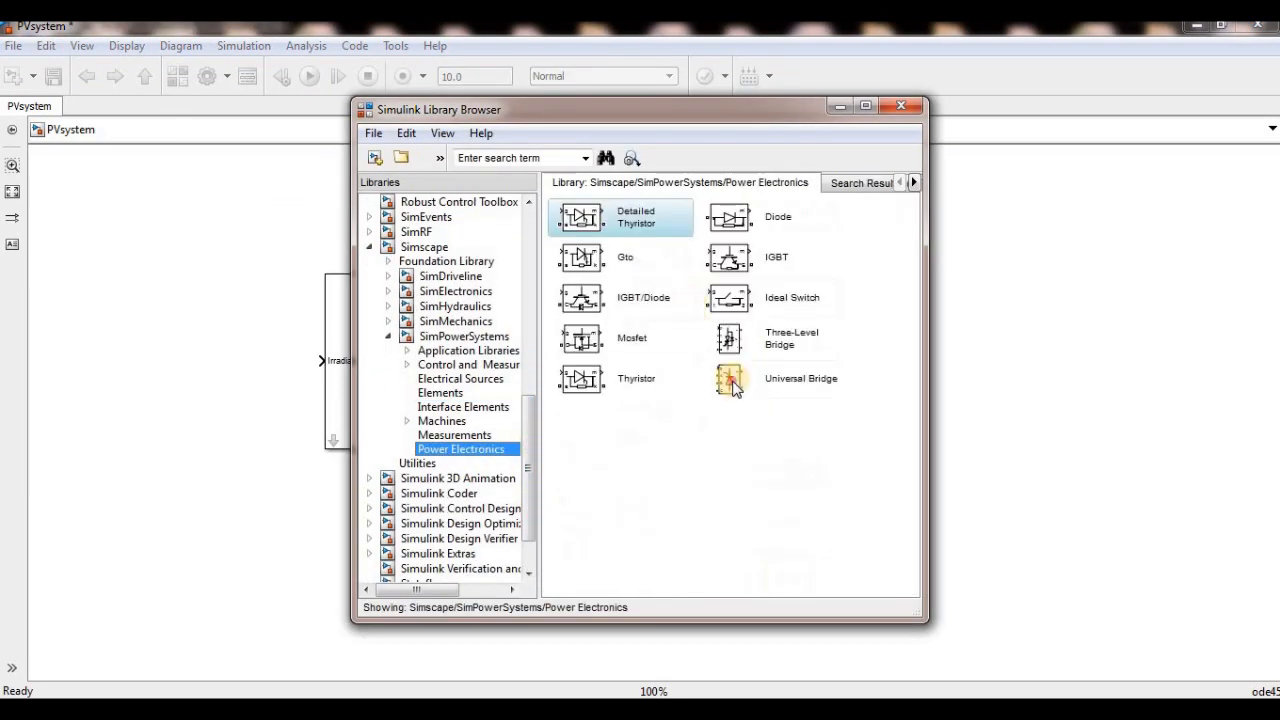
drag(729, 379, 1076, 424)
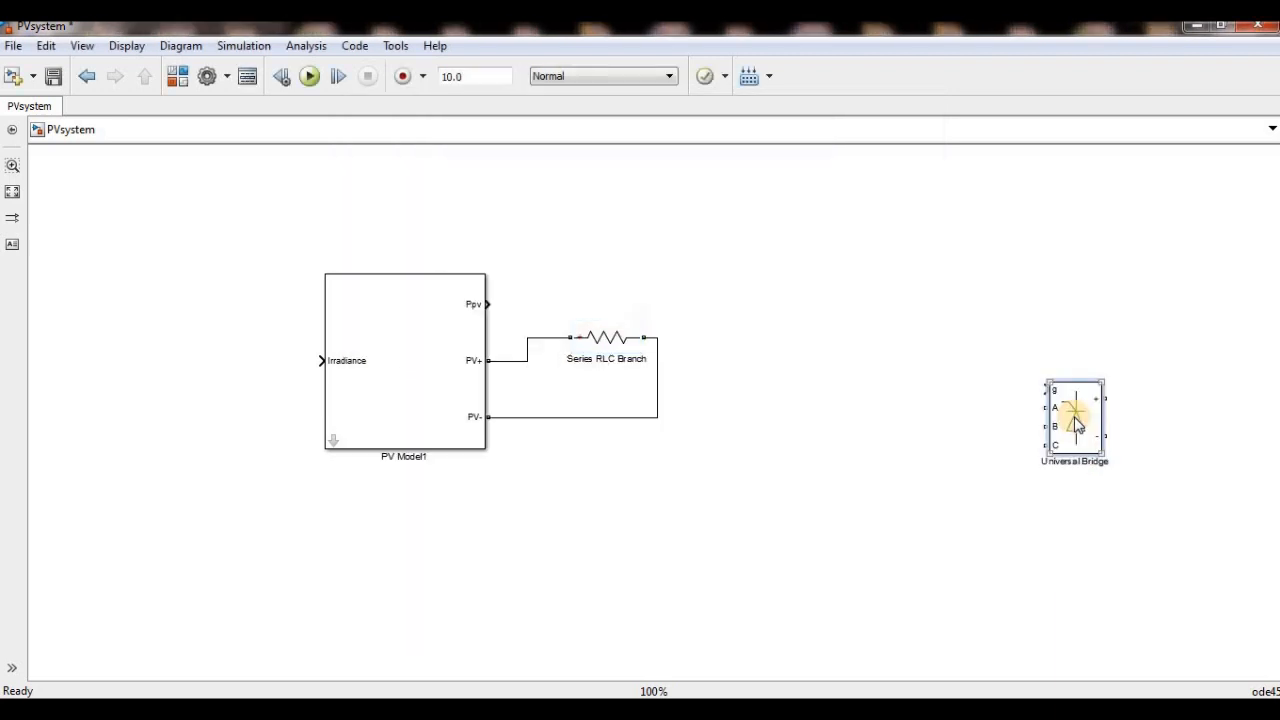
- Rotate the Universal Bridge 180 degrees and wire its + and - terminals to the resistor's circuit
key(ctrl+r)
key(ctrl+r)
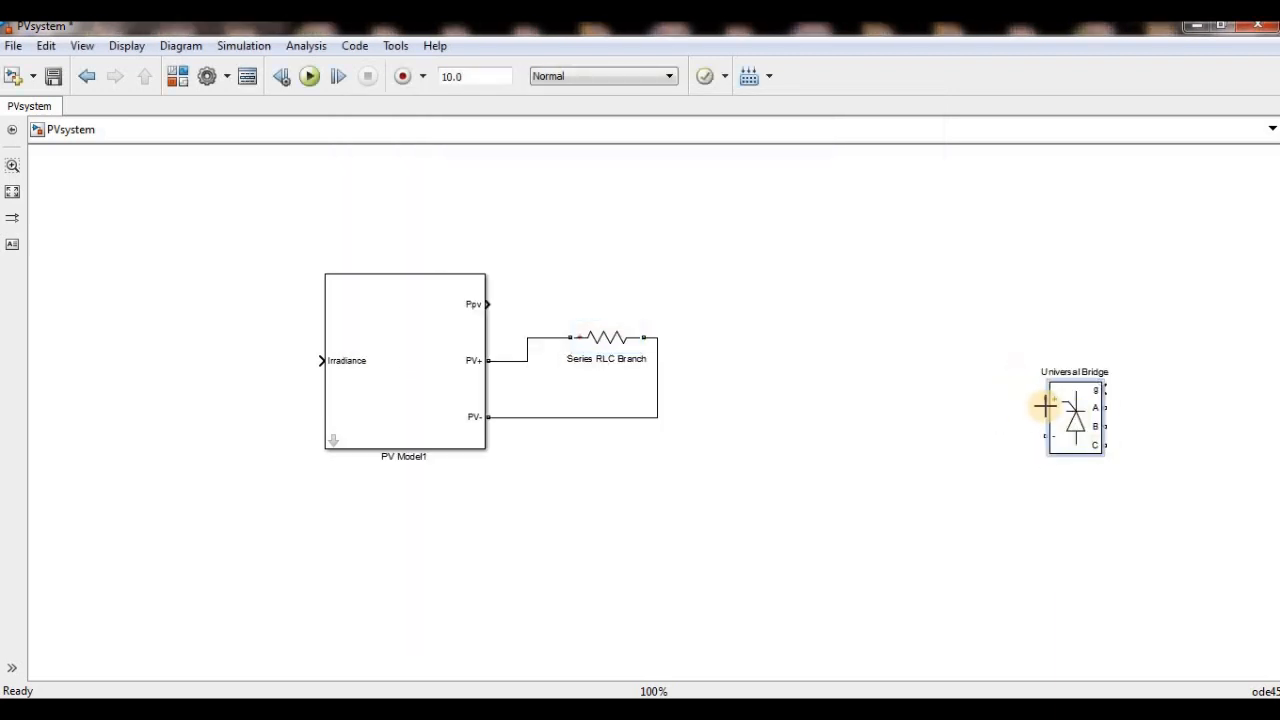
mouse_move(916, 383)
mouse_down()
mouse_move(643, 331)
mouse_move(656, 342)
mouse_up()
drag(805, 392, 657, 405)
- Set the Universal Bridge's power electronic device to IGBT / Diodes
double_click(849, 372)
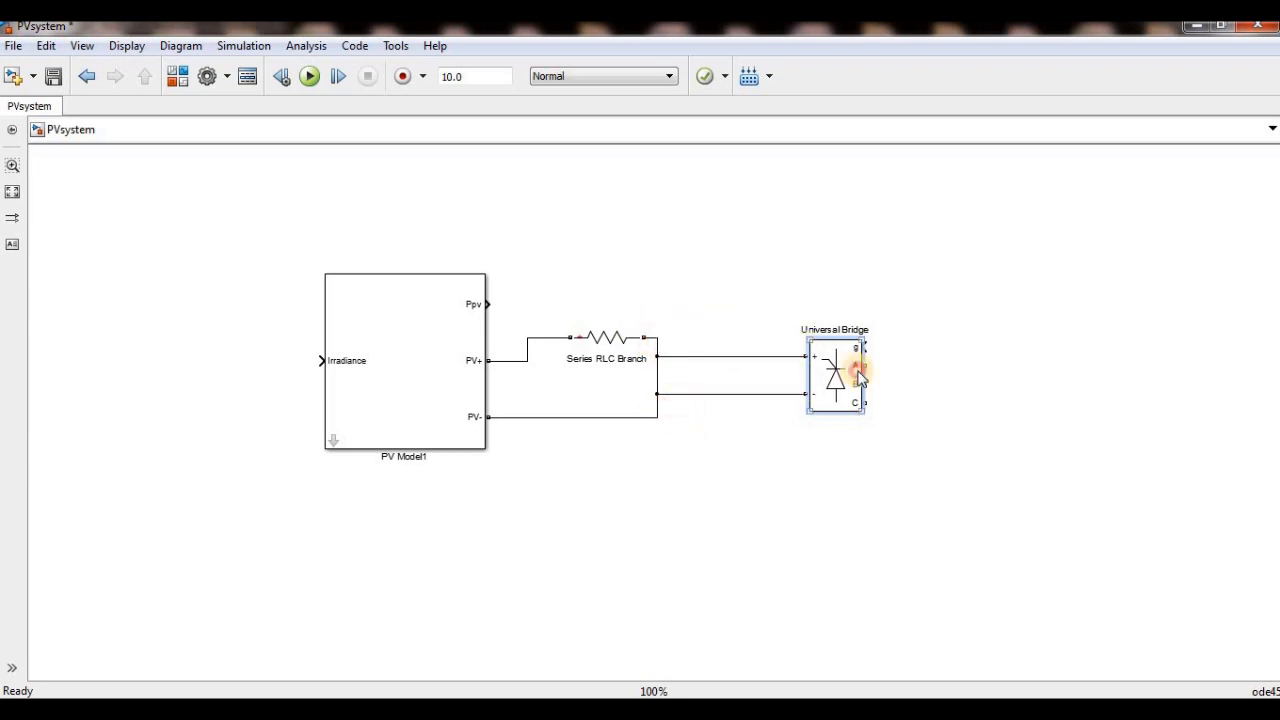
click(702, 412)
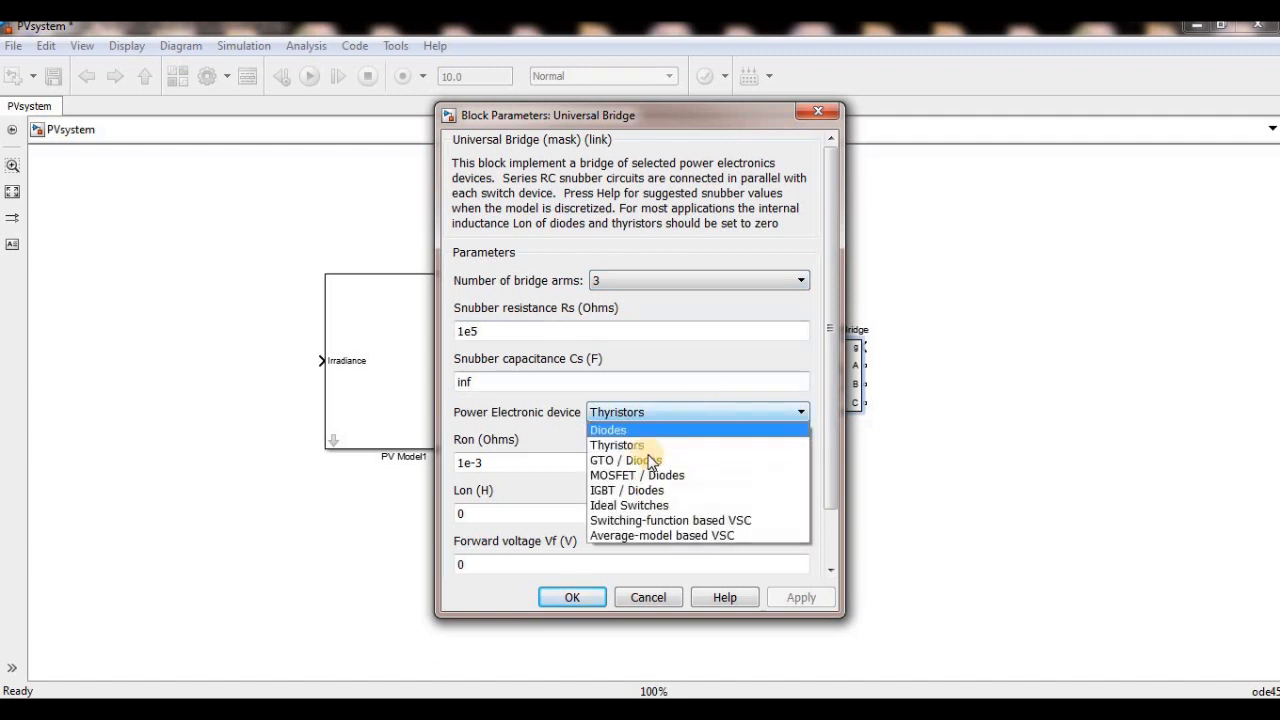
click(650, 455)
click(660, 416)
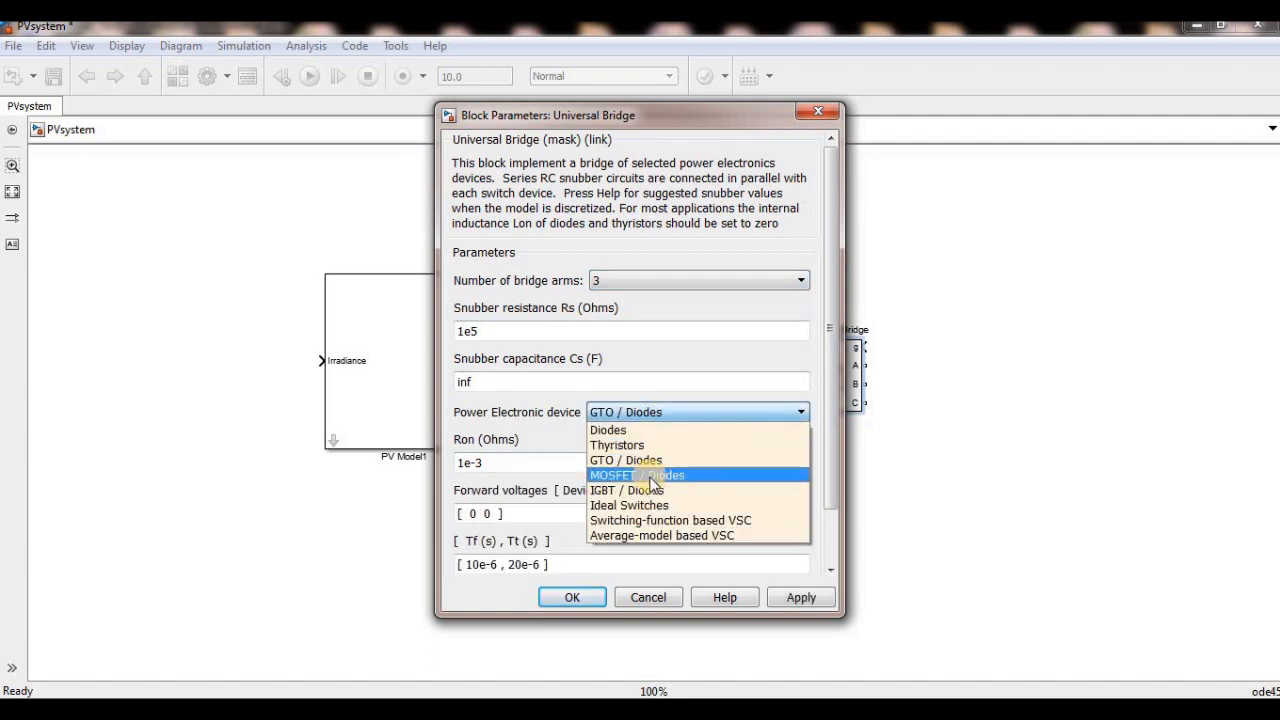
click(650, 490)
key(Return)
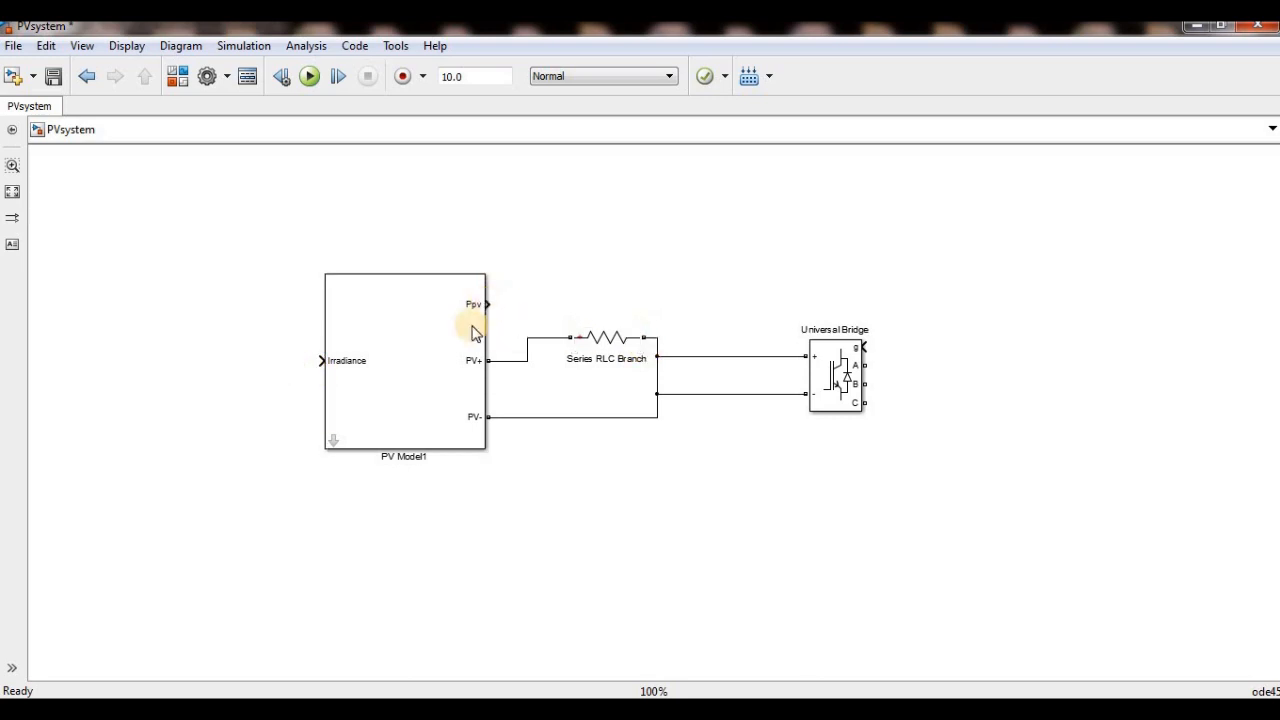
- Look inside PV Model1 to trace the Ppv output of PV module (I) and the ns2 gain after it
click(333, 443)
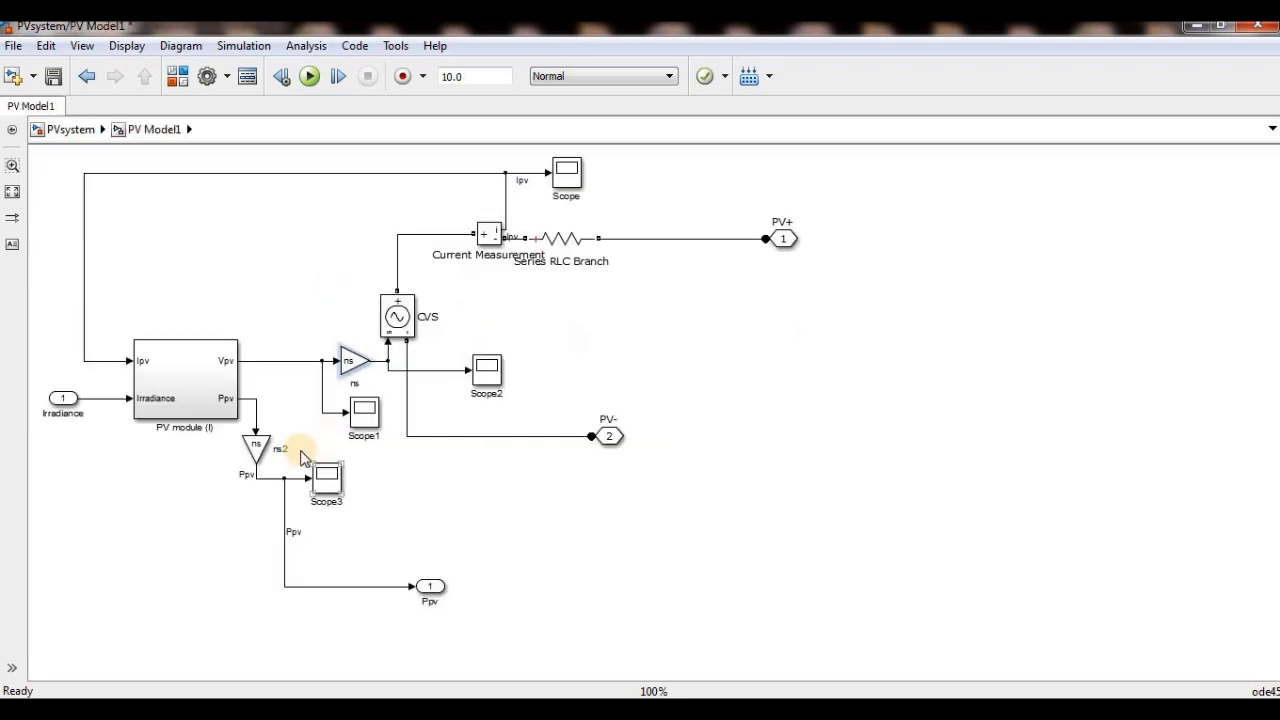
double_click(226, 407)
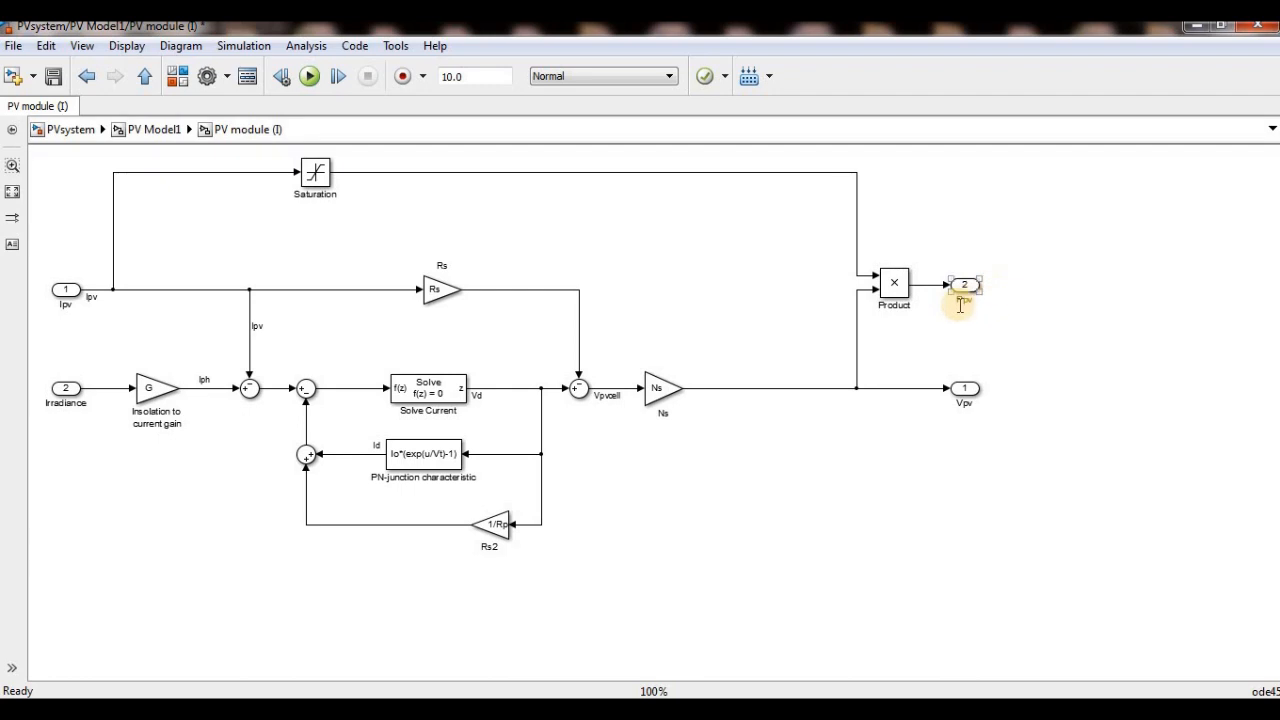
click(128, 140)
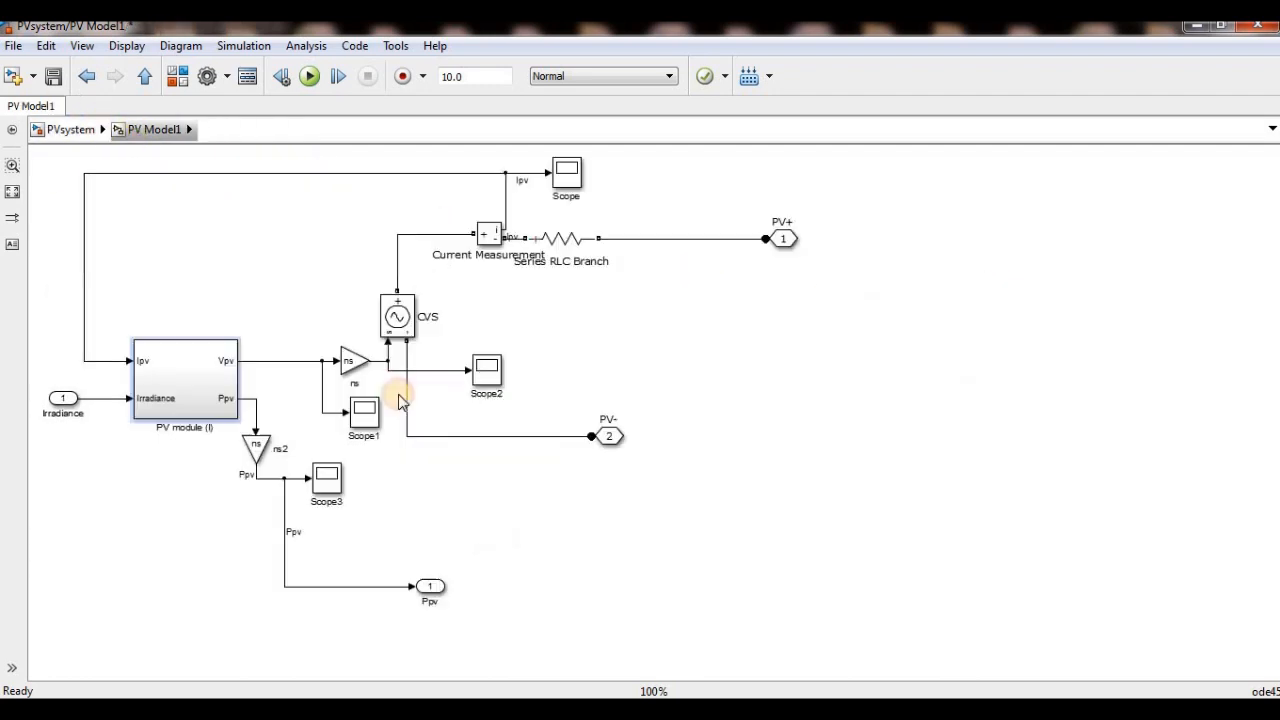
click(256, 449)
click(90, 134)
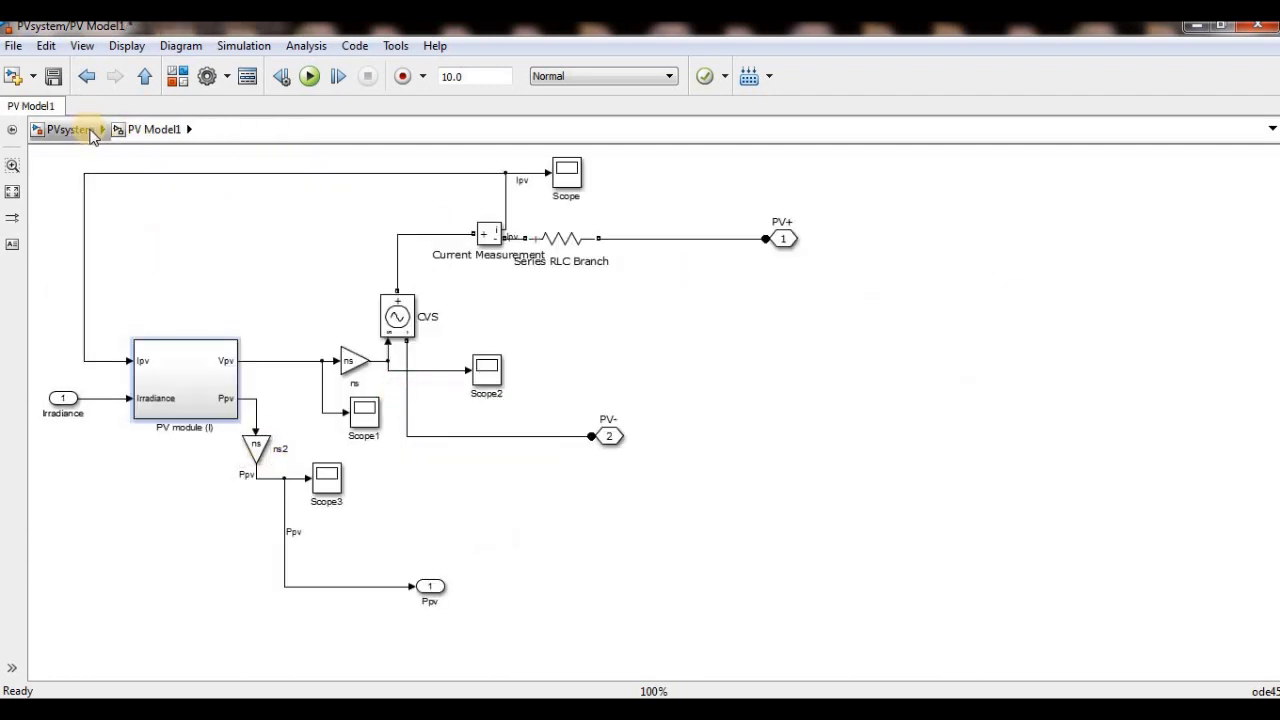
- Check the PV Model1 mask parameters and examine the PN-junction characteristic and Insolation to current gain blocks in PV module (I)
double_click(435, 386)
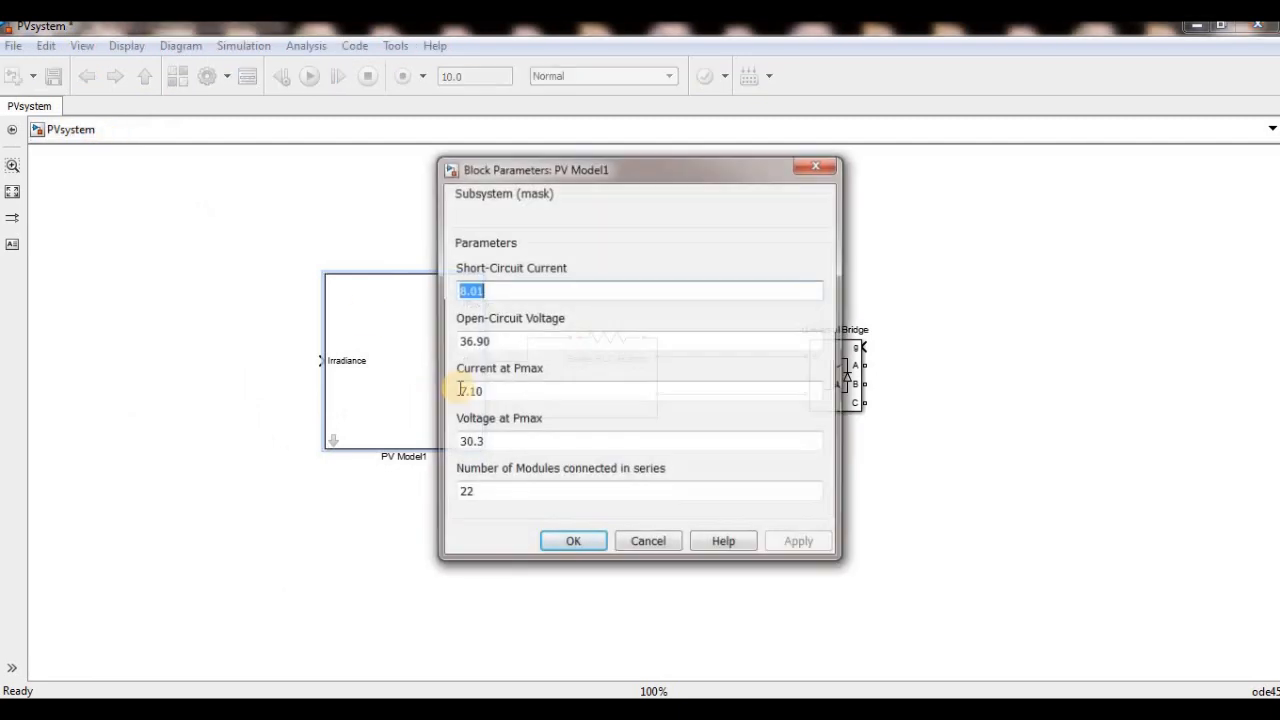
click(823, 167)
click(334, 440)
click(166, 408)
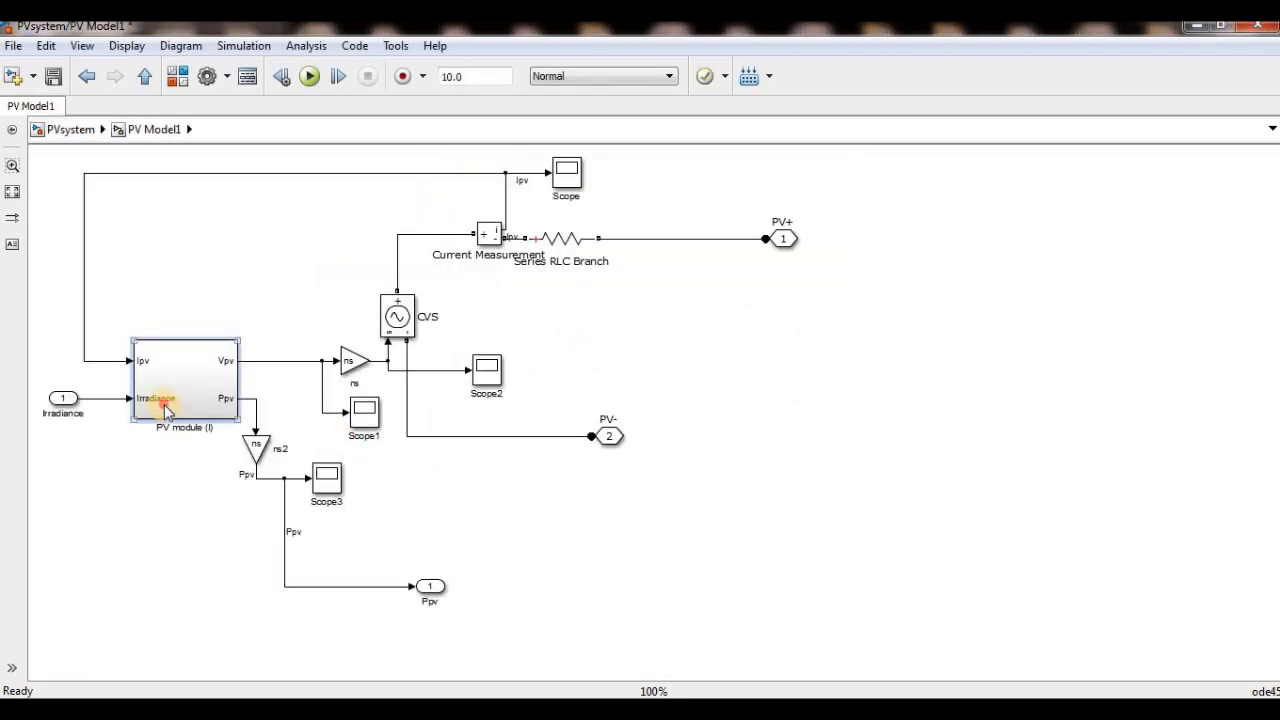
double_click(166, 408)
click(396, 455)
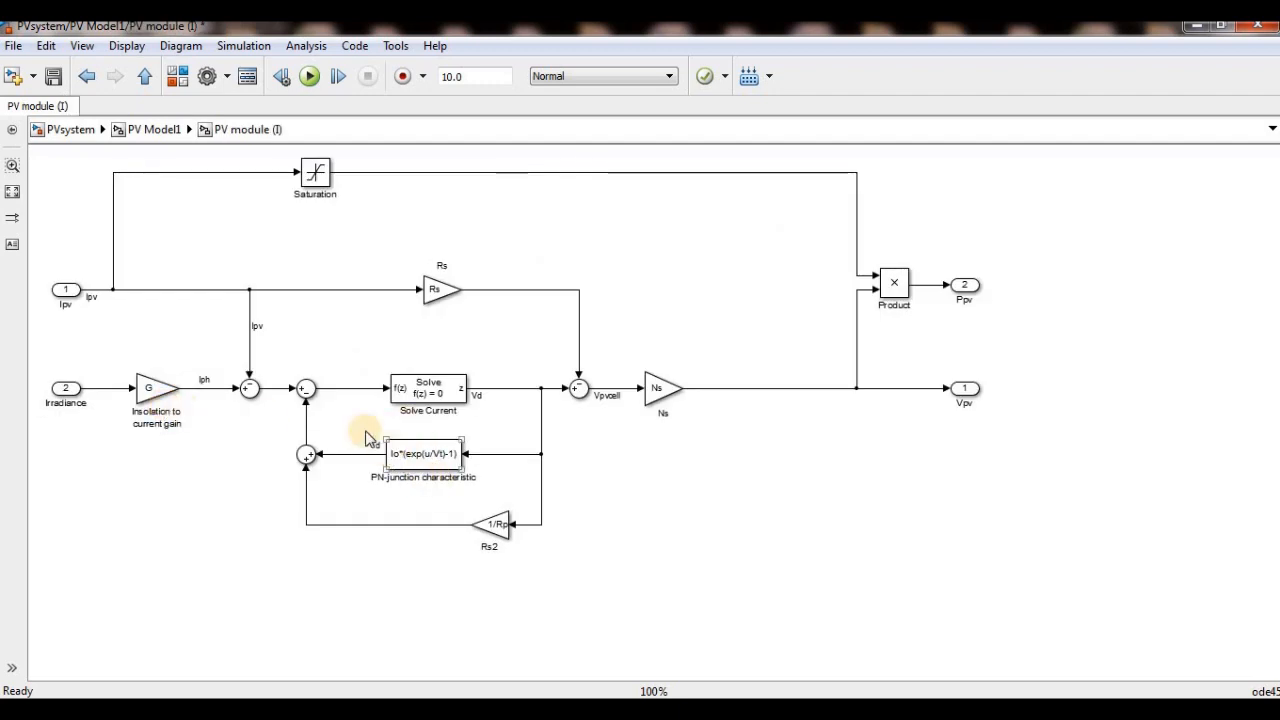
click(366, 438)
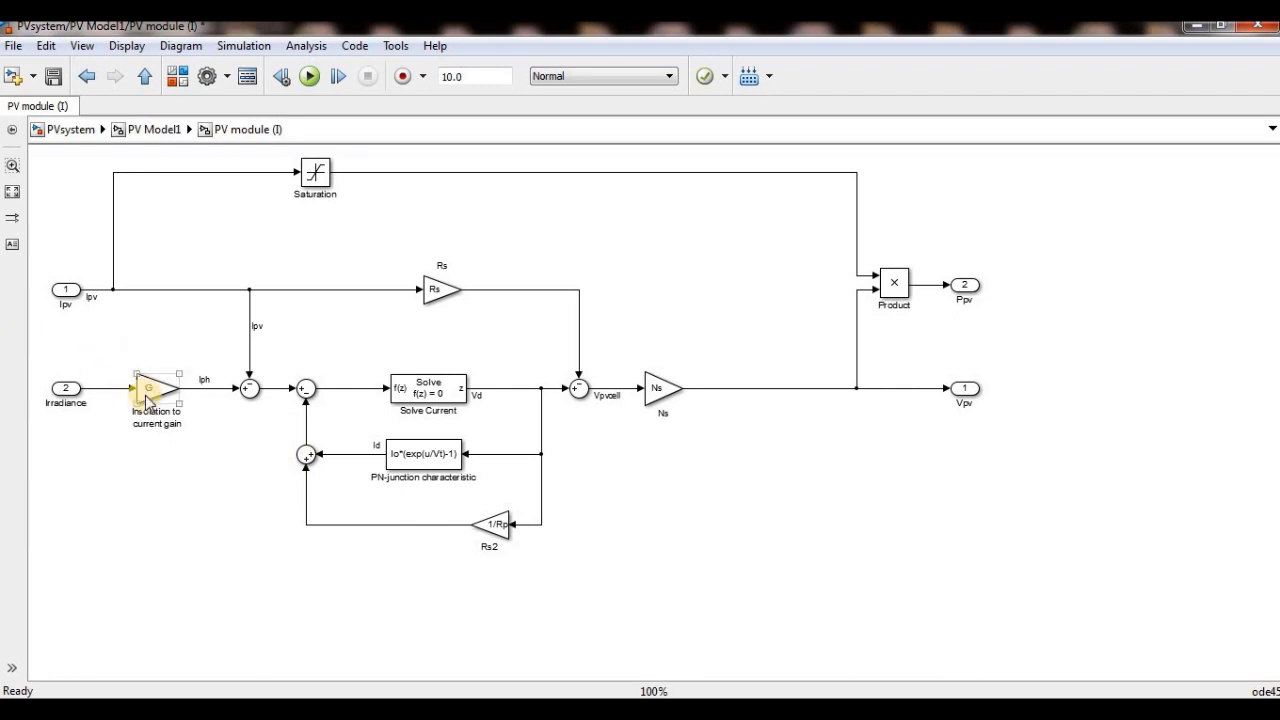
click(75, 130)
click(364, 442)
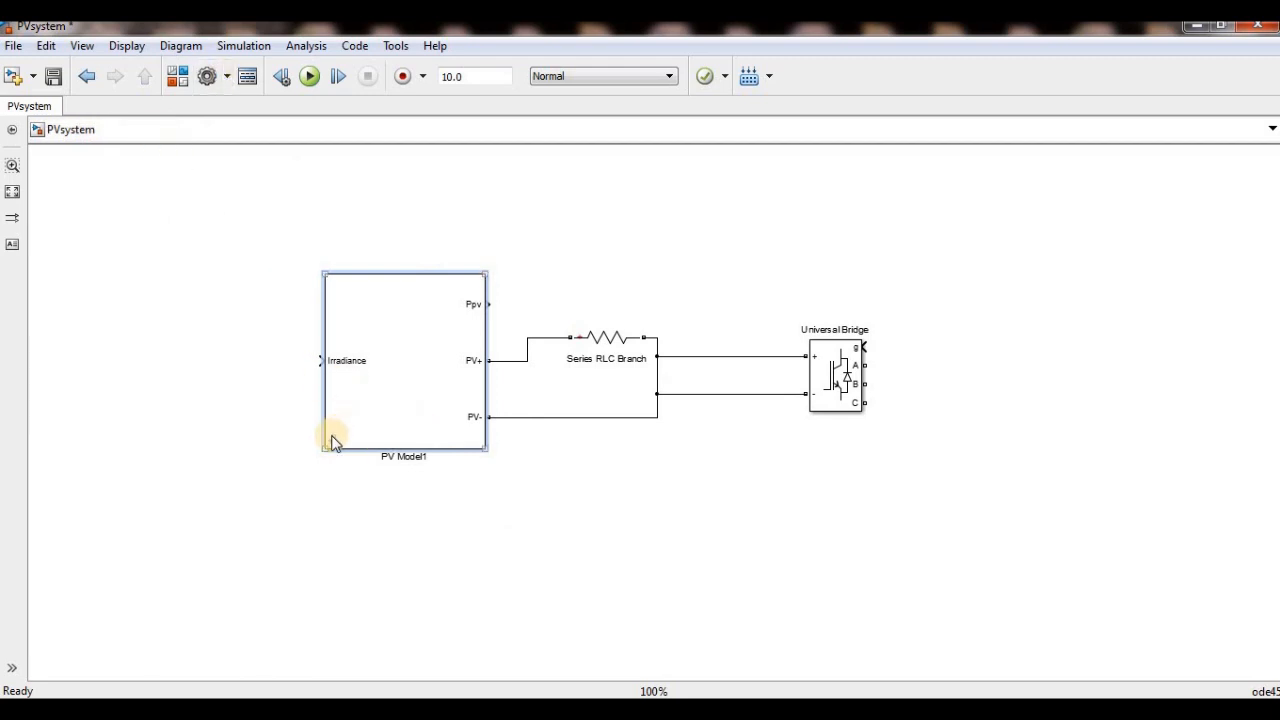
- Look inside PV Model1, return to the top level, and open its mask editor at the dialog parameters
click(334, 443)
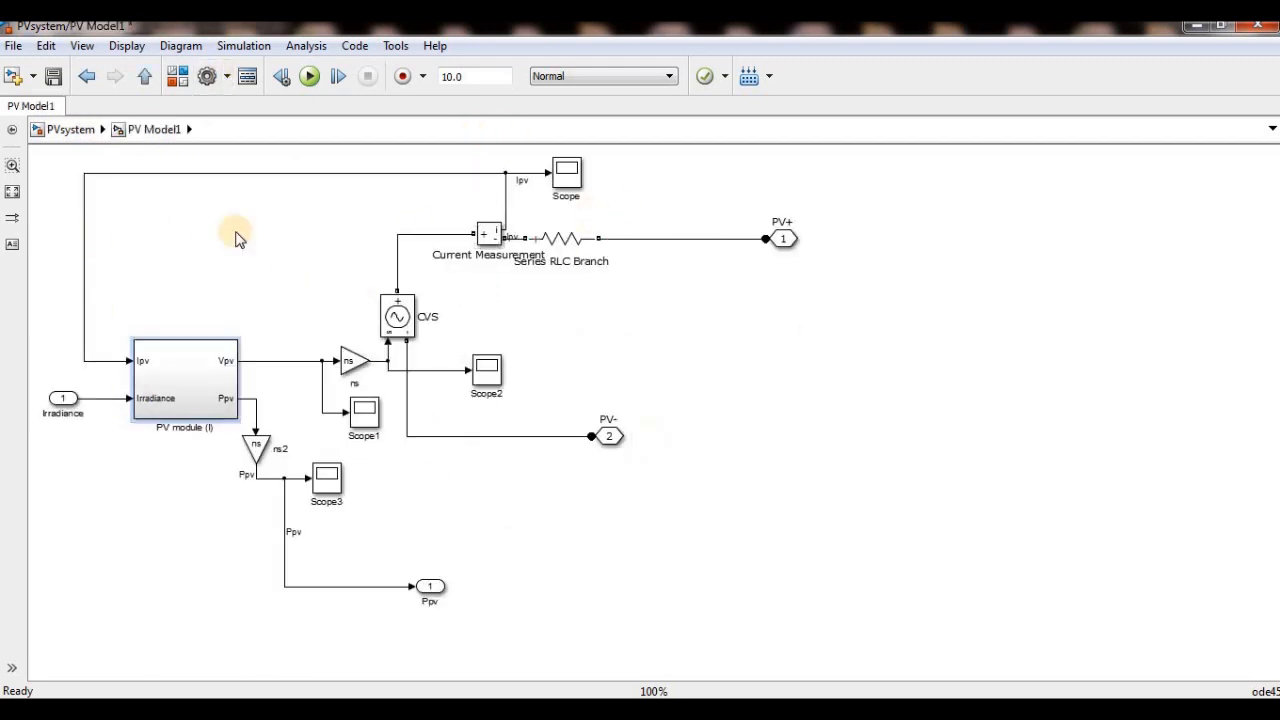
click(70, 129)
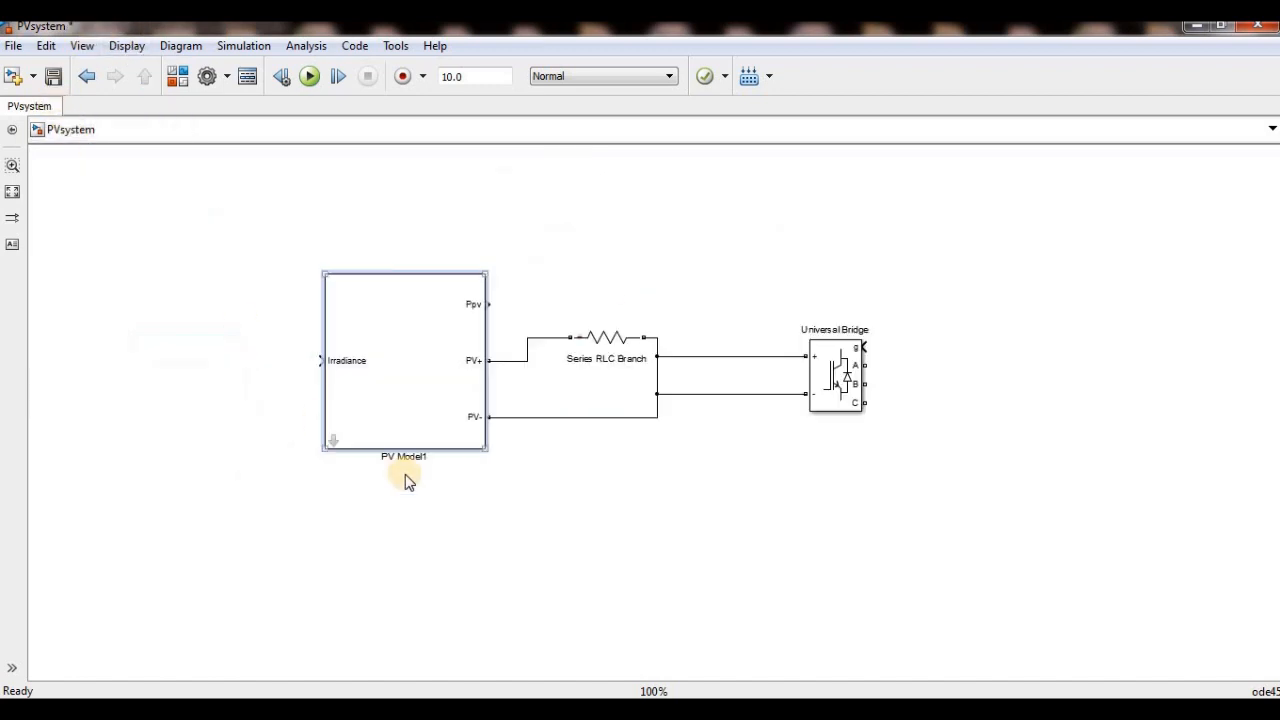
right_click(350, 388)
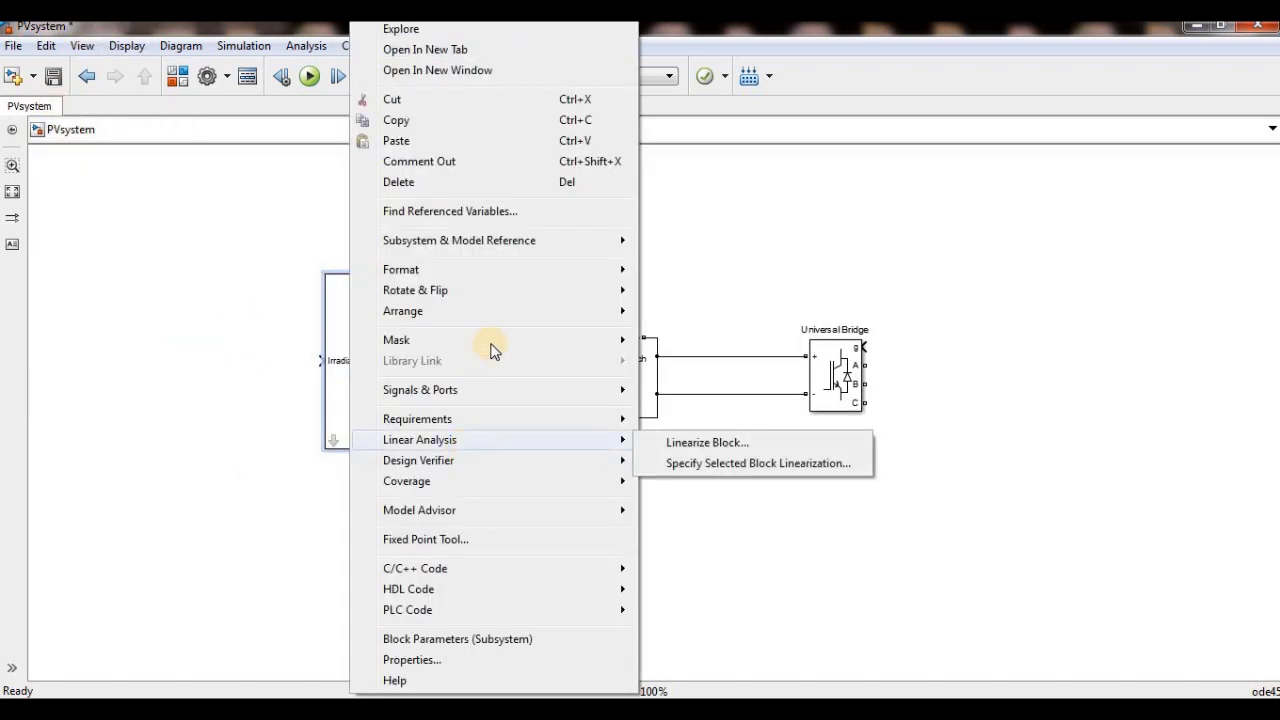
mouse_move(580, 346)
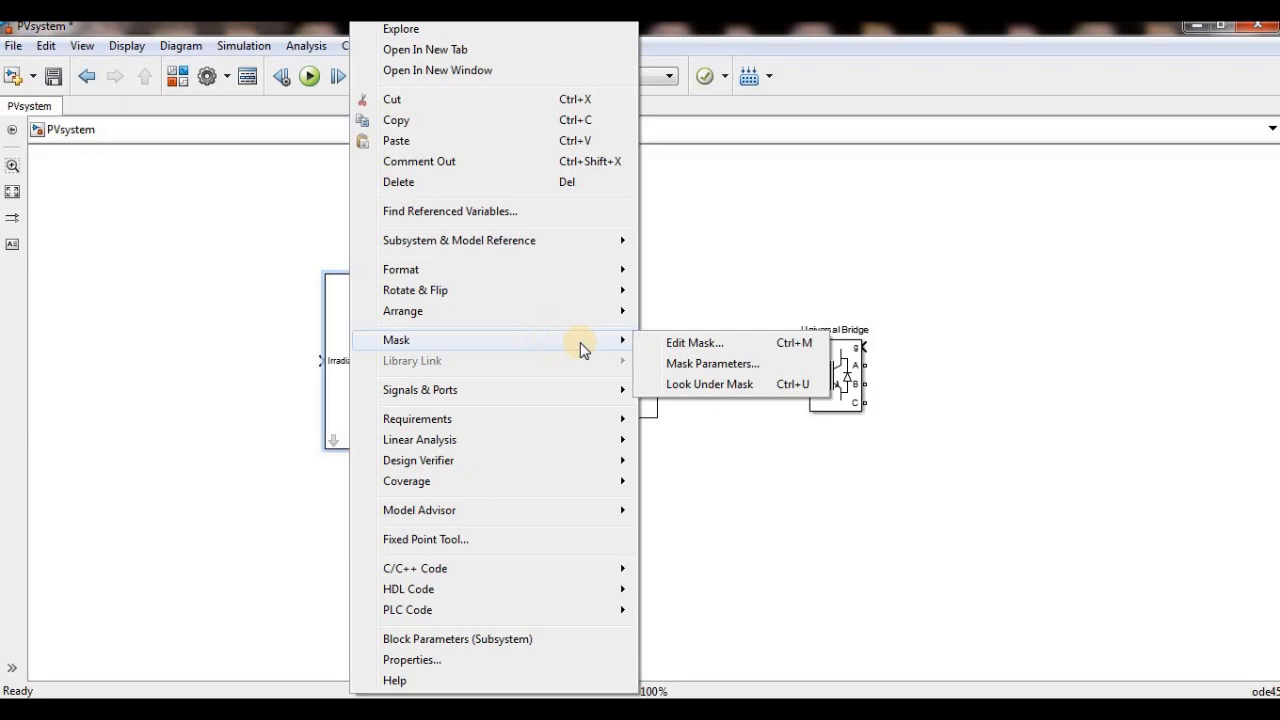
click(694, 349)
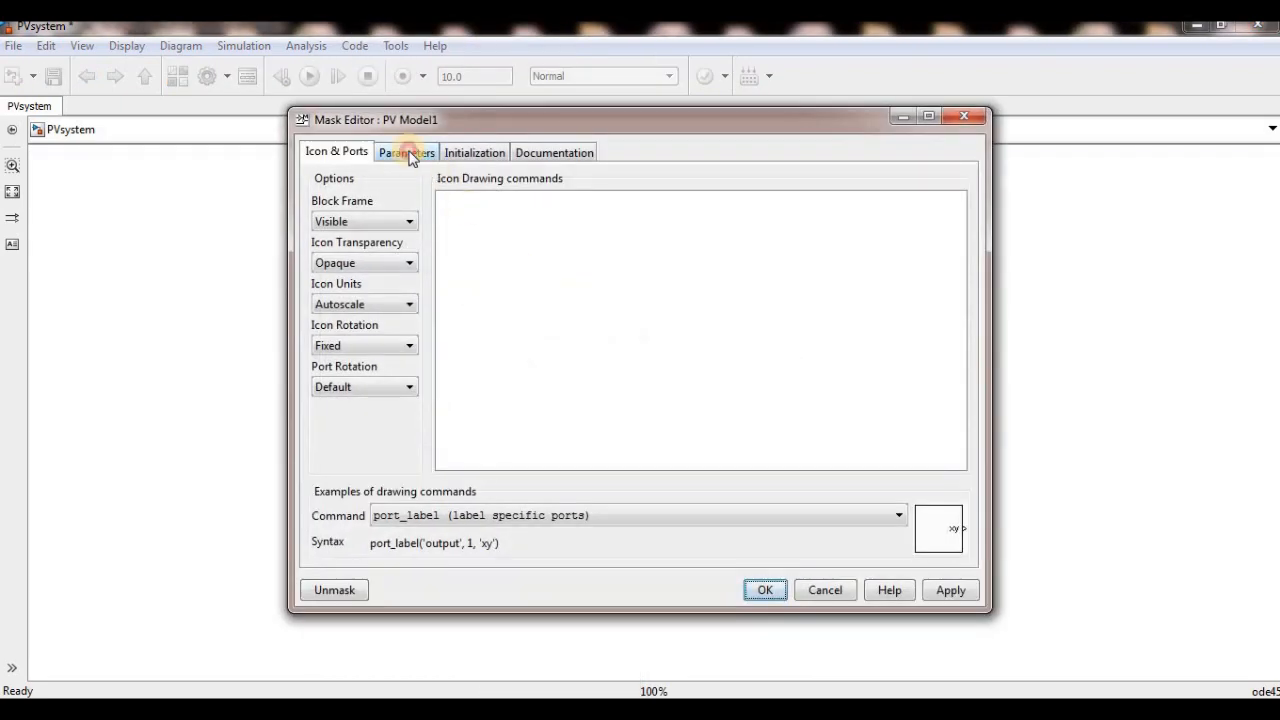
click(408, 153)
drag(643, 126, 899, 153)
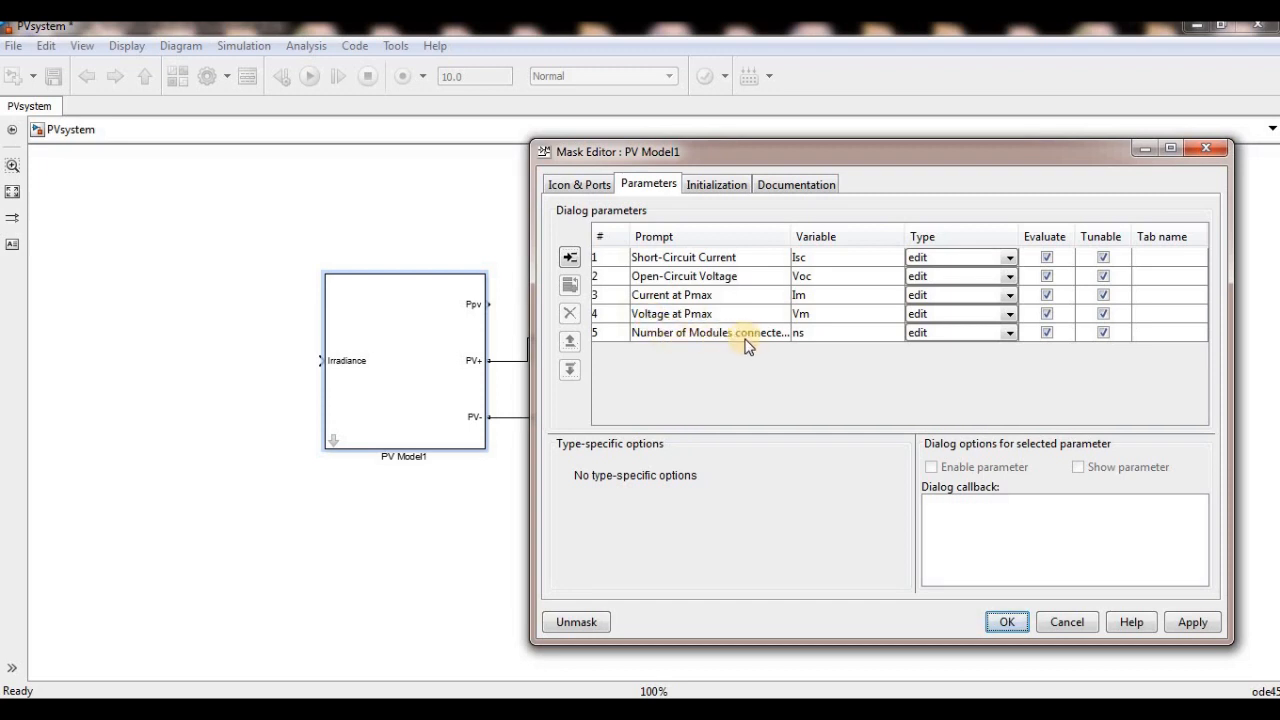
- Compare the mask editor's parameter list with the fields in PV Model1's block parameters dialog
double_click(423, 398)
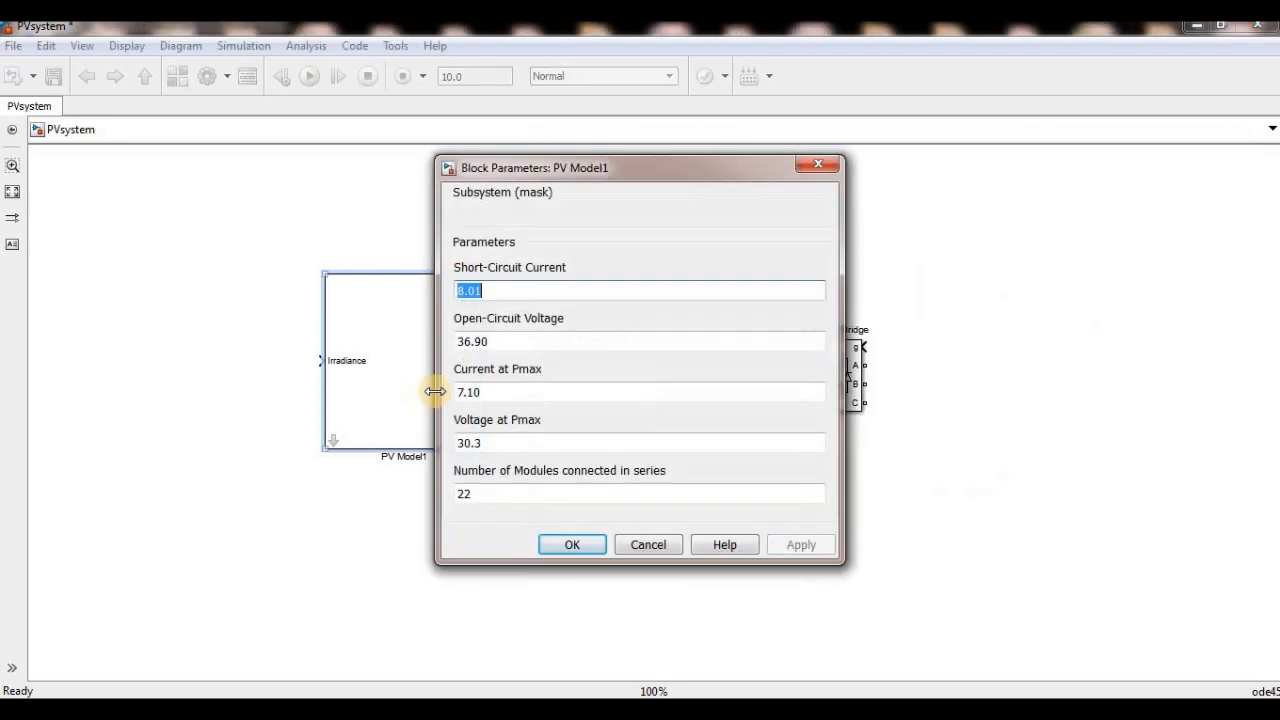
drag(611, 180, 289, 180)
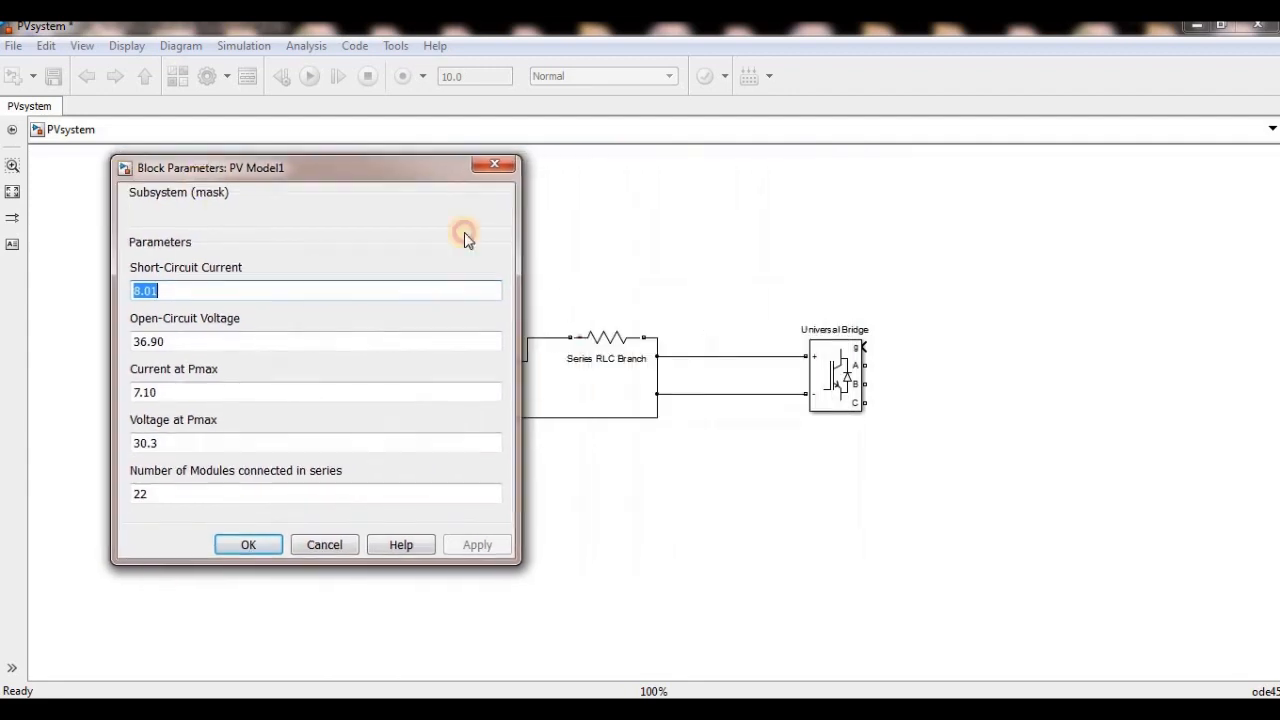
click(532, 358)
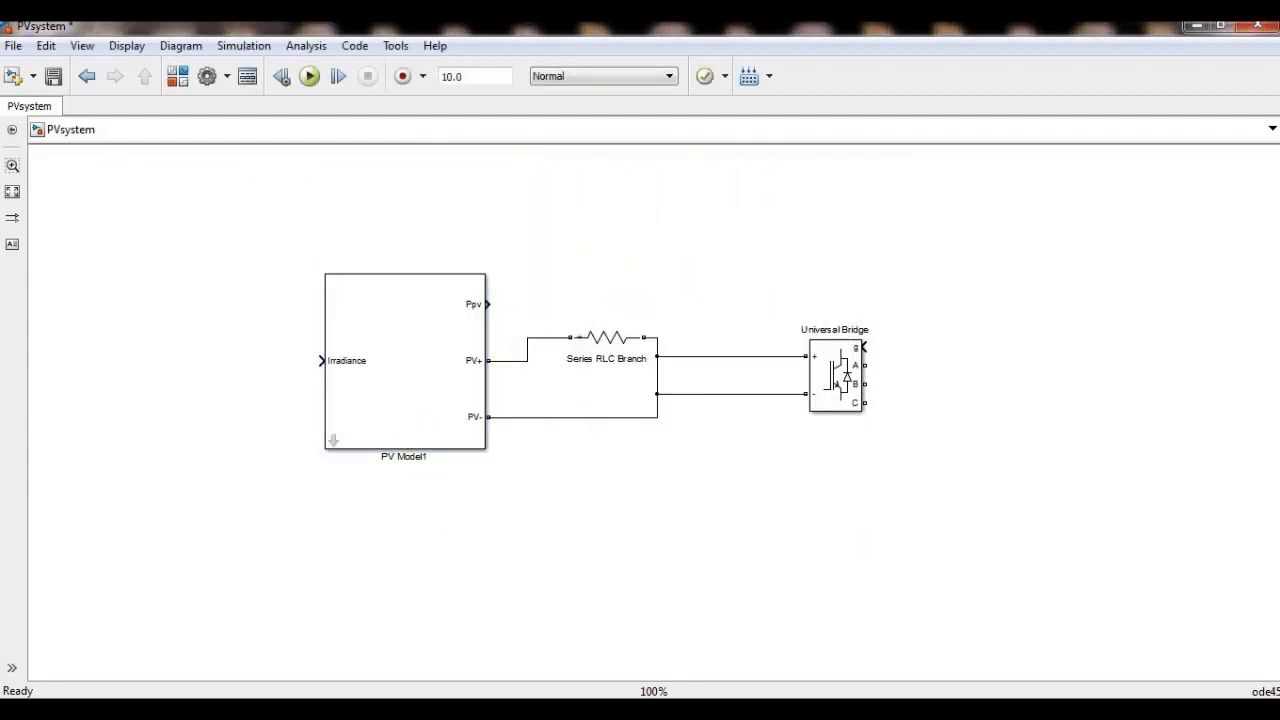
- Add a mask parameter to PV Model1 with the prompt "Elect. Rese. Ch" and variable Gs, and apply it
key(alt+Tab)
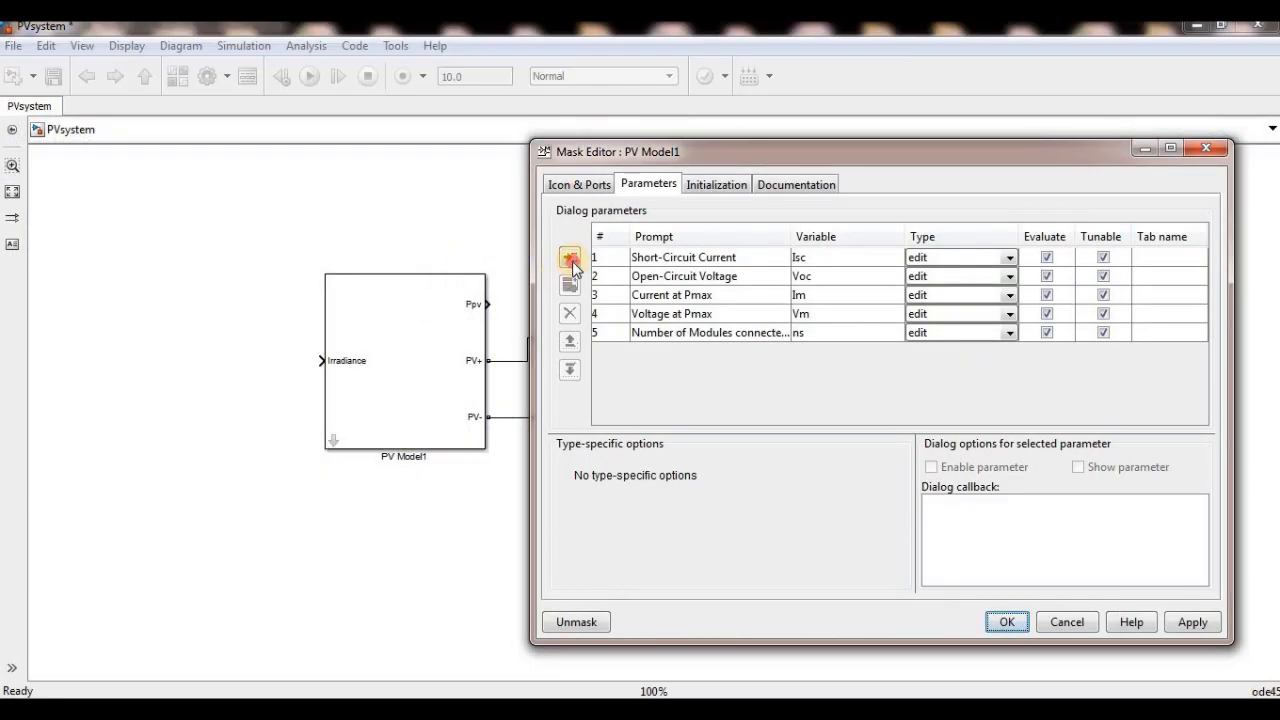
click(570, 258)
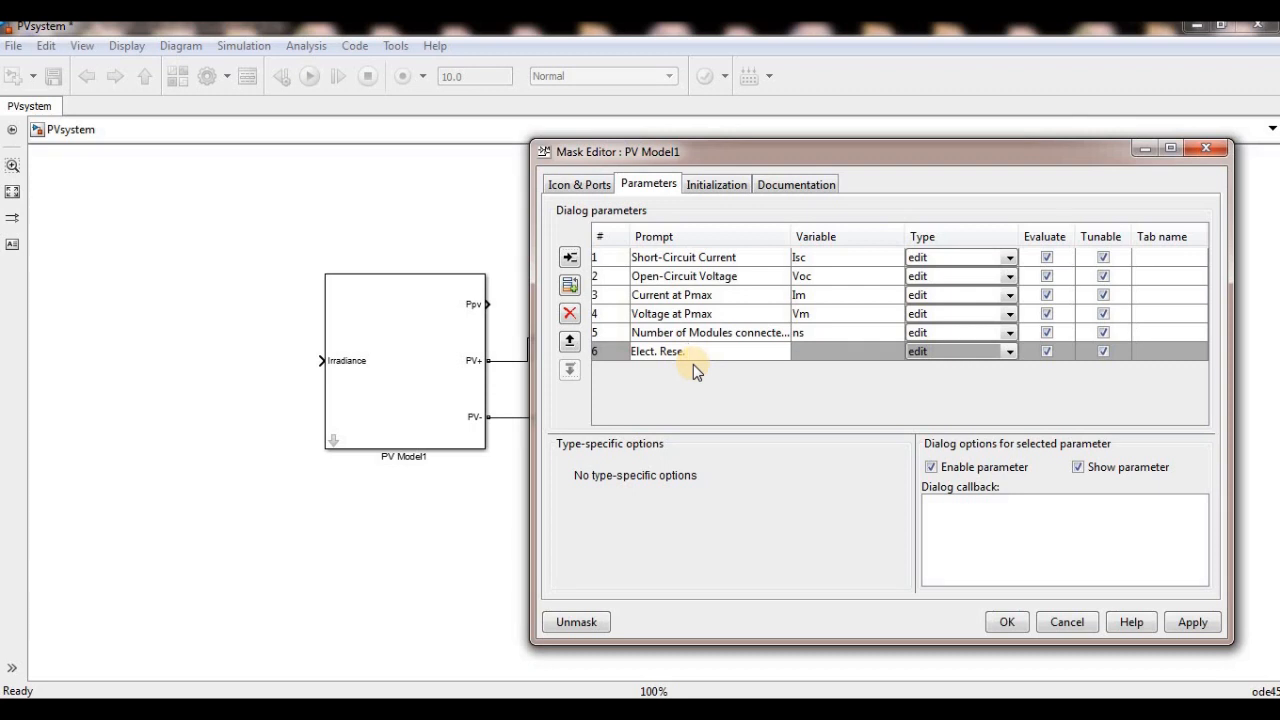
text(h)
click(840, 349)
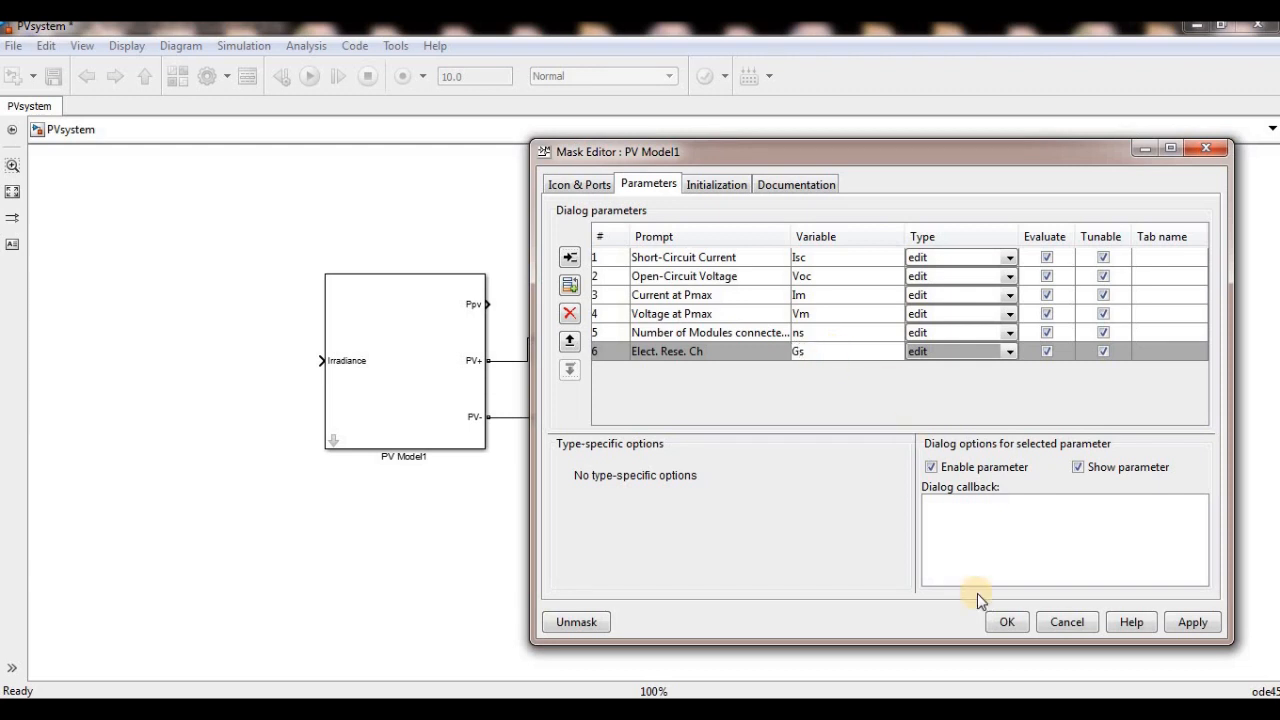
click(1003, 621)
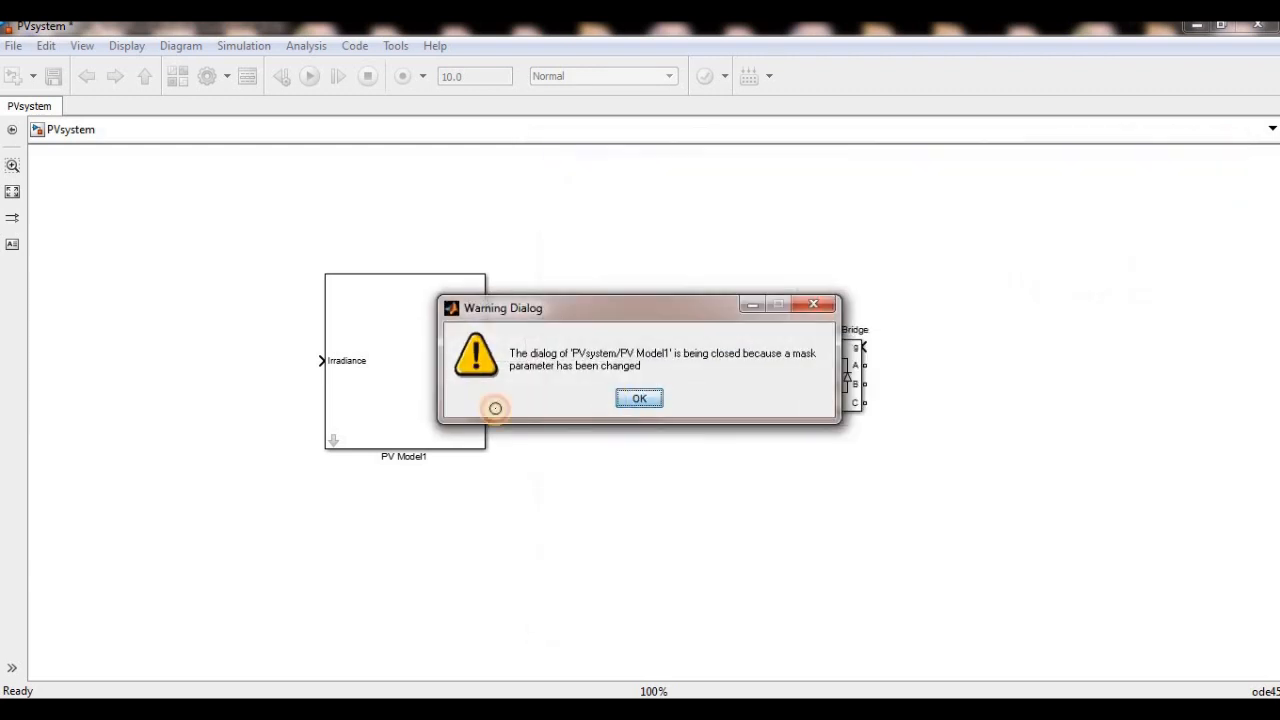
- Reopen PV Model1's mask editor parameters and check the added Elect. Rese. Ch field in the block parameters dialog
click(413, 405)
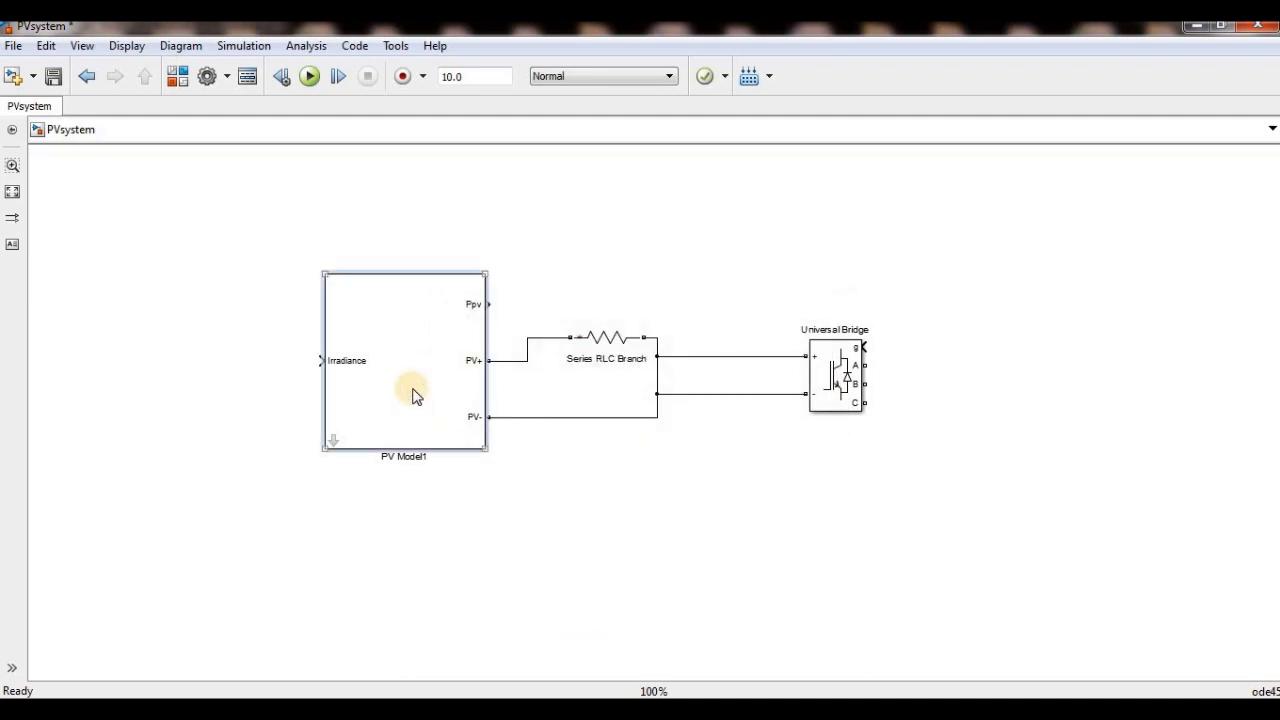
right_click(413, 395)
mouse_move(648, 347)
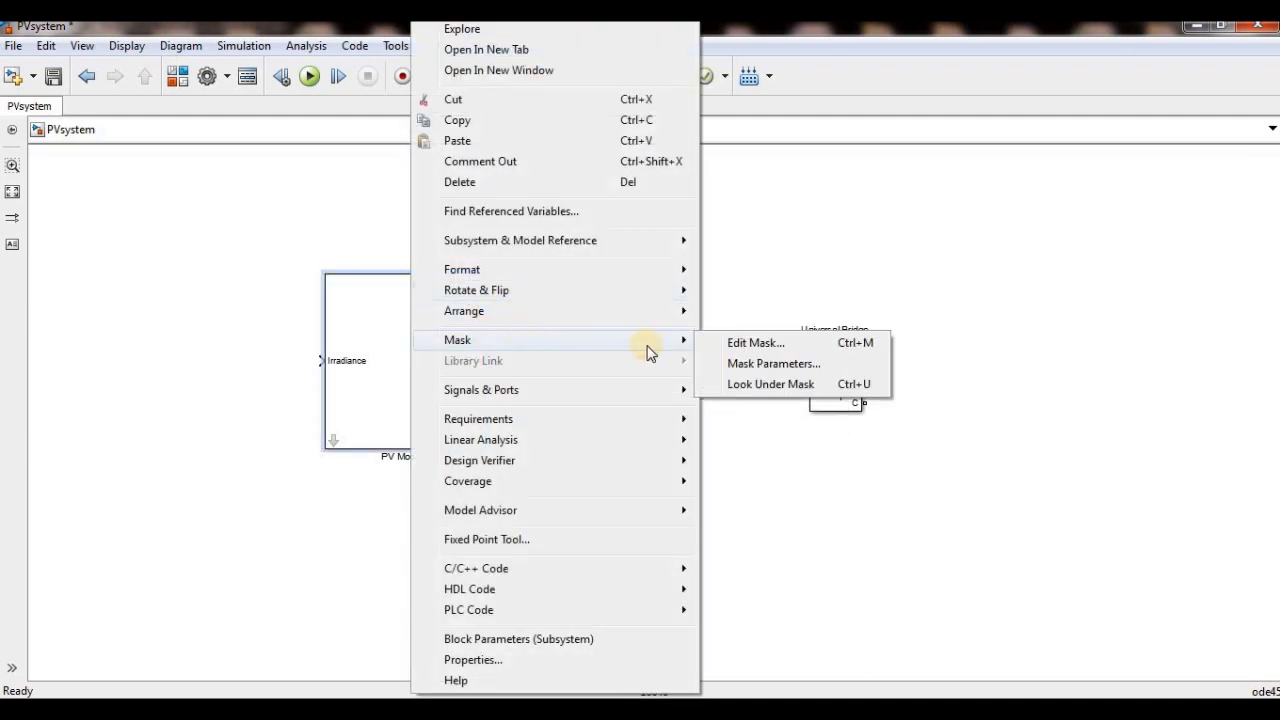
click(743, 343)
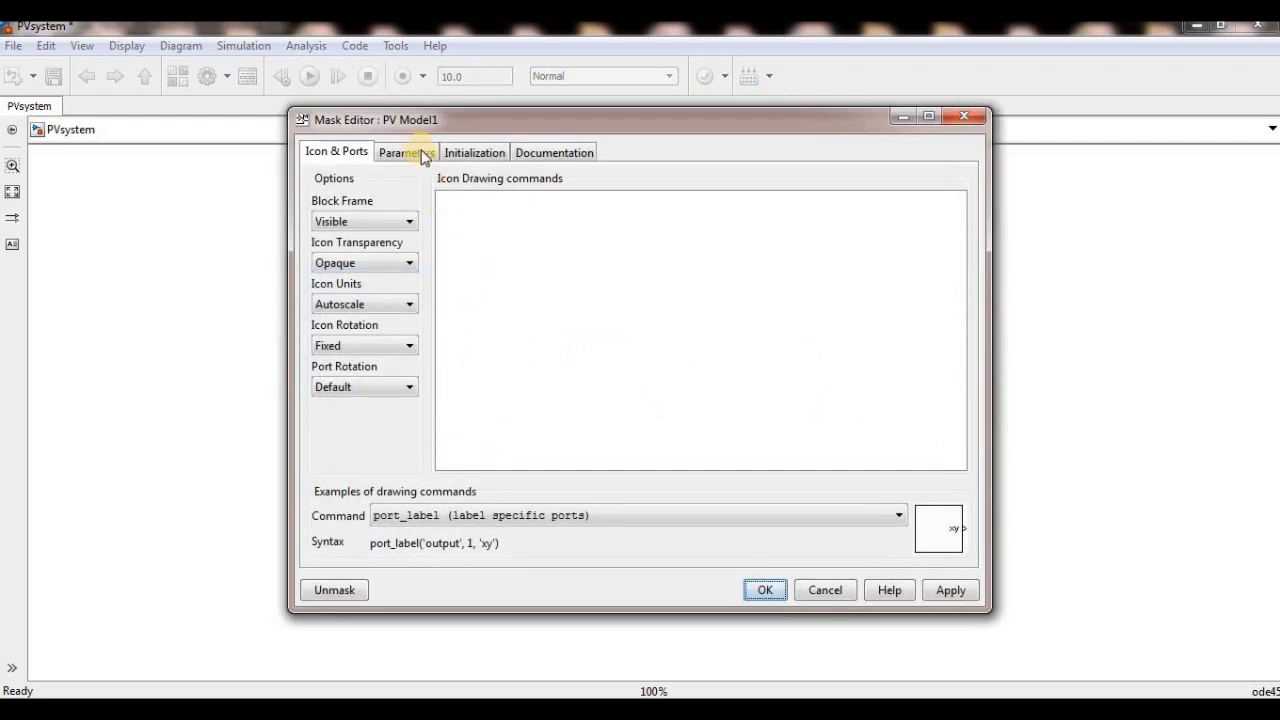
click(411, 154)
click(574, 325)
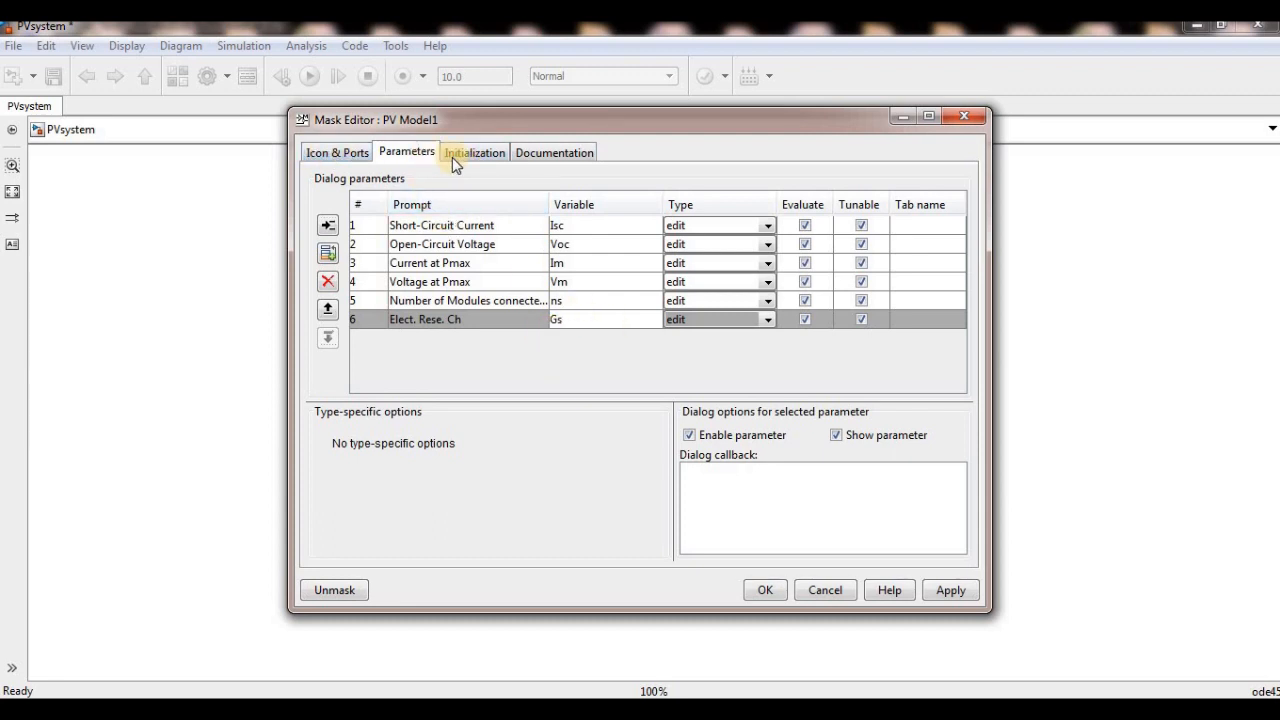
drag(460, 122, 688, 145)
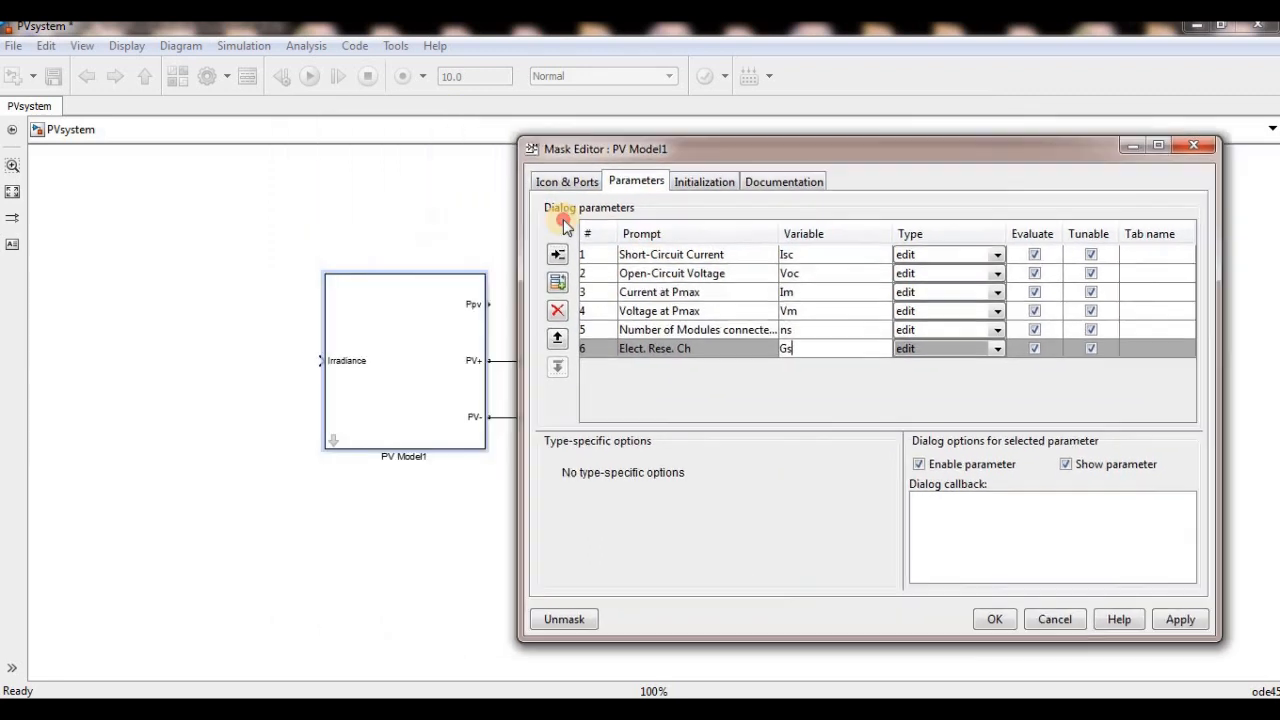
double_click(443, 334)
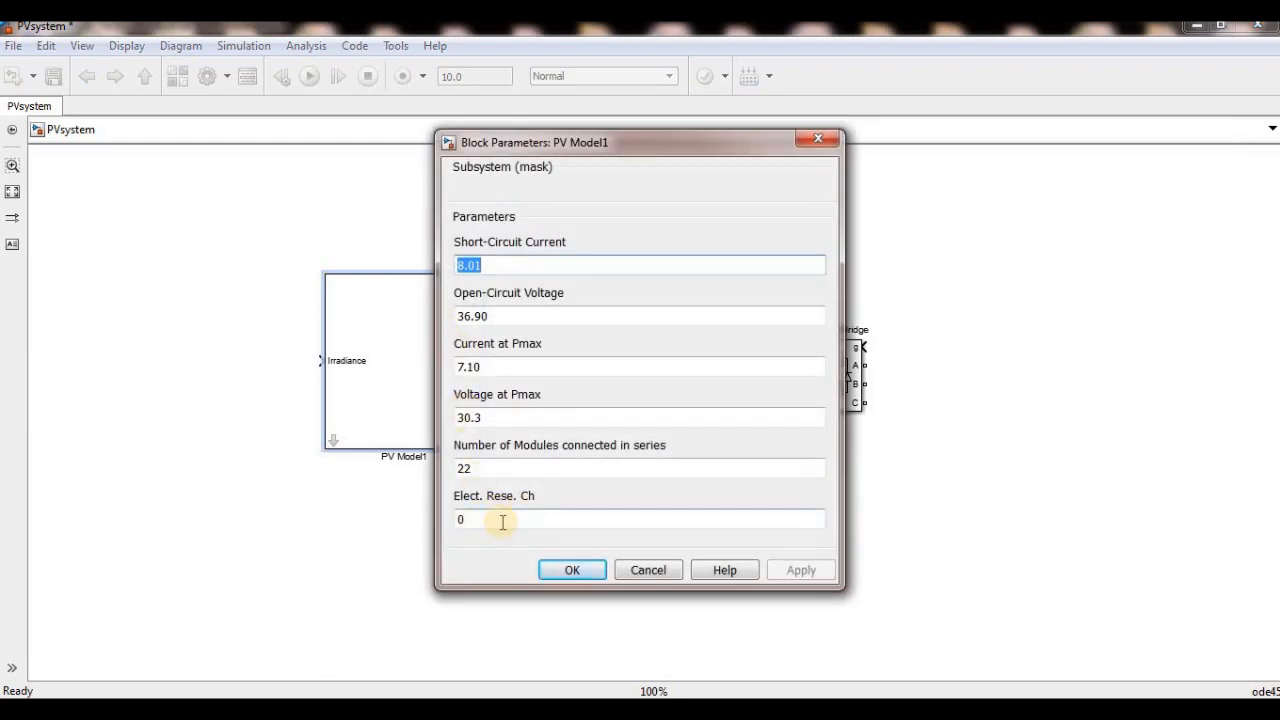
double_click(489, 520)
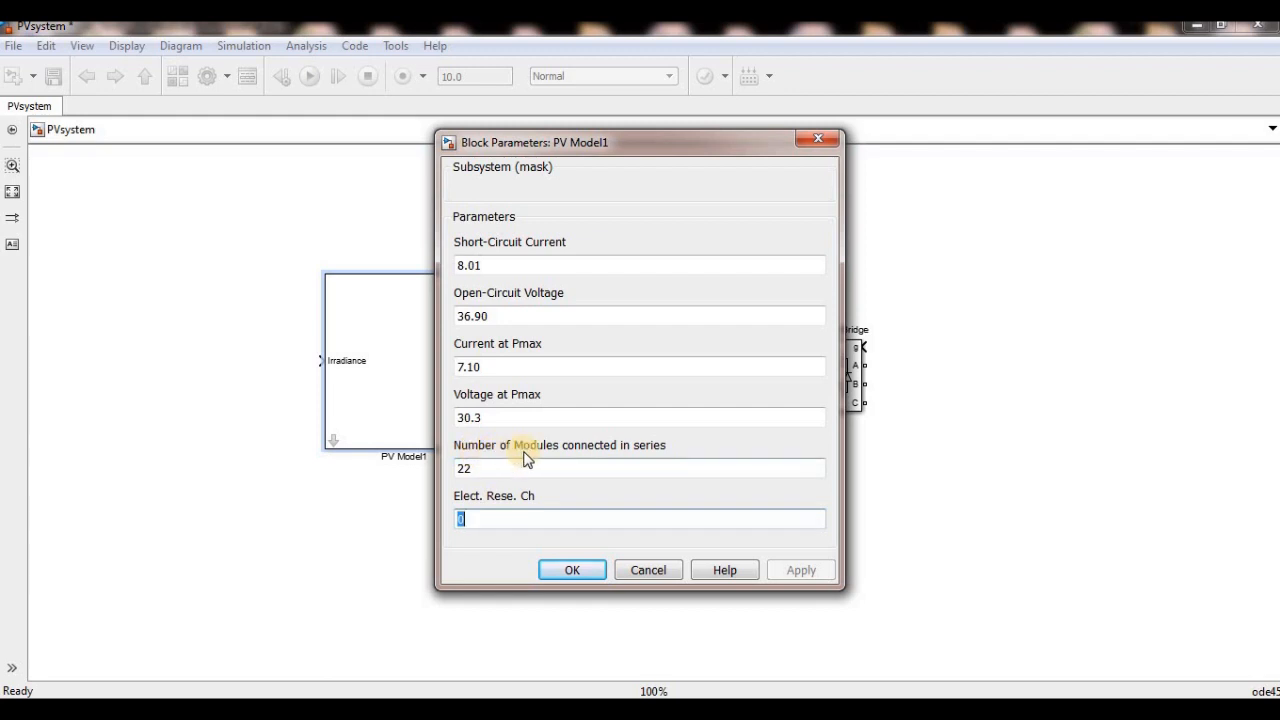
click(818, 138)
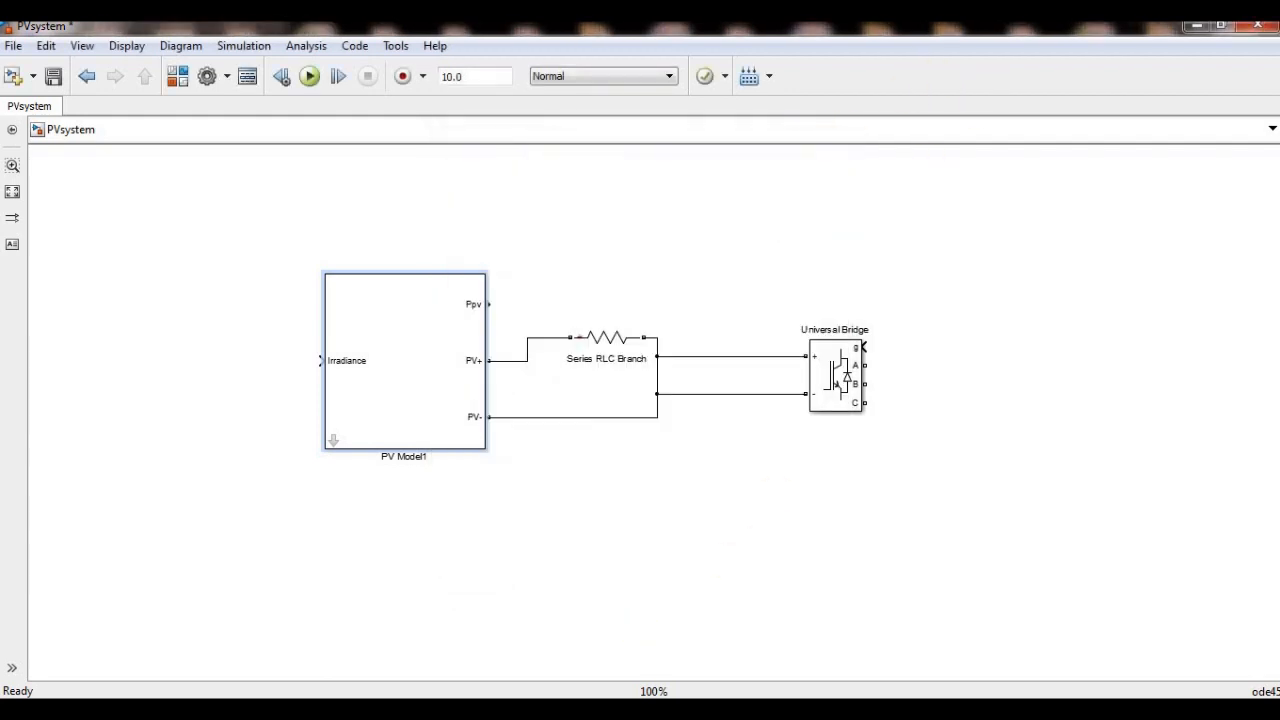
- Review the ns variable and delete the Elect. Rese. Ch parameter from PV Model1's mask
key(alt+Tab)
click(931, 627)
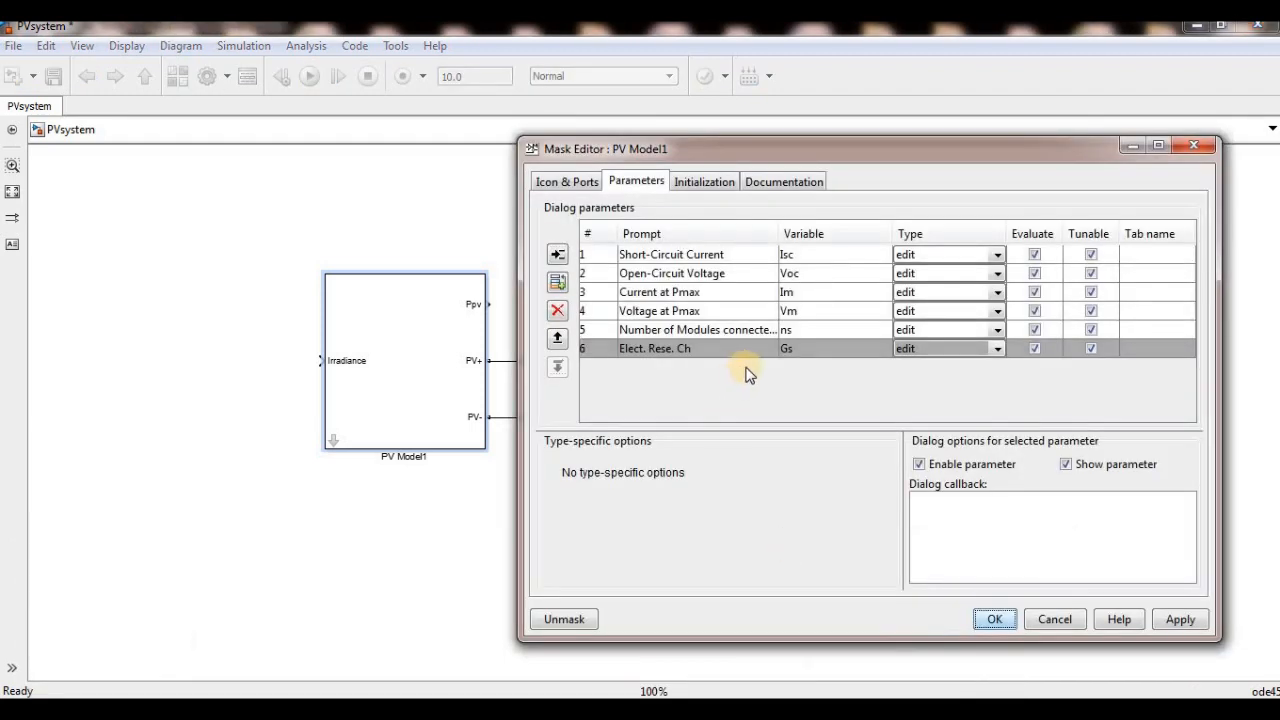
click(793, 331)
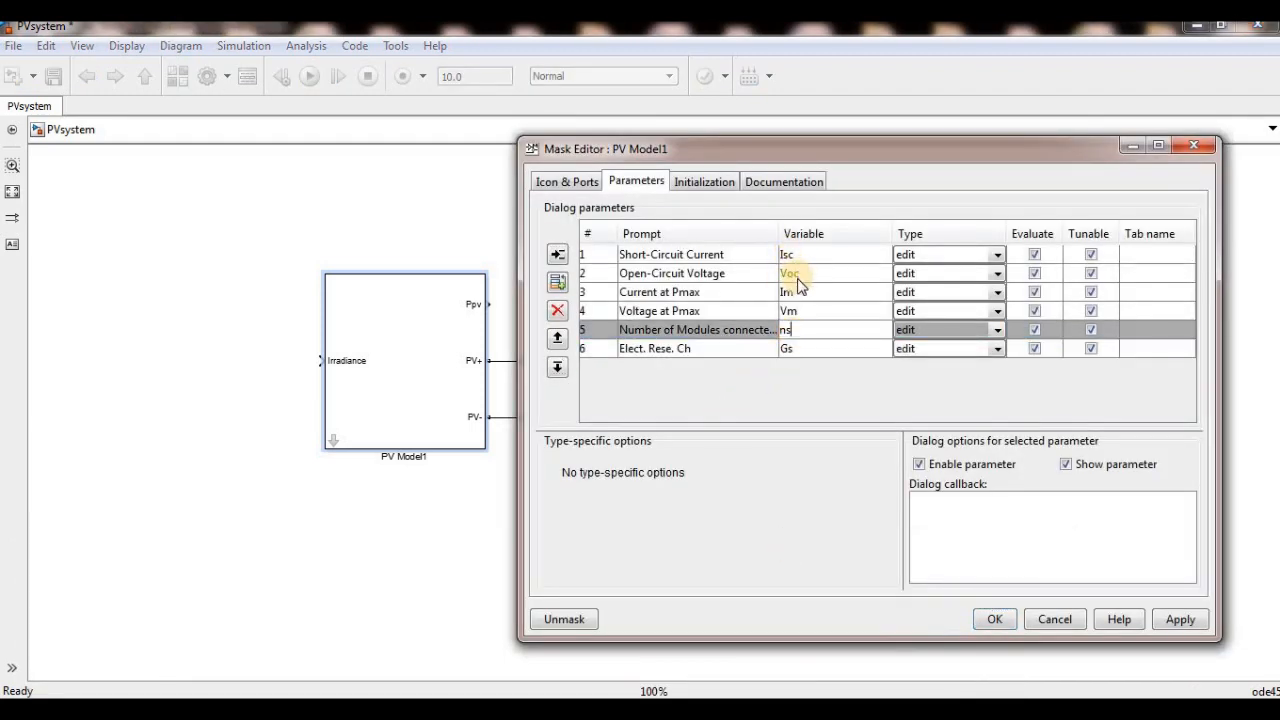
click(809, 327)
click(705, 349)
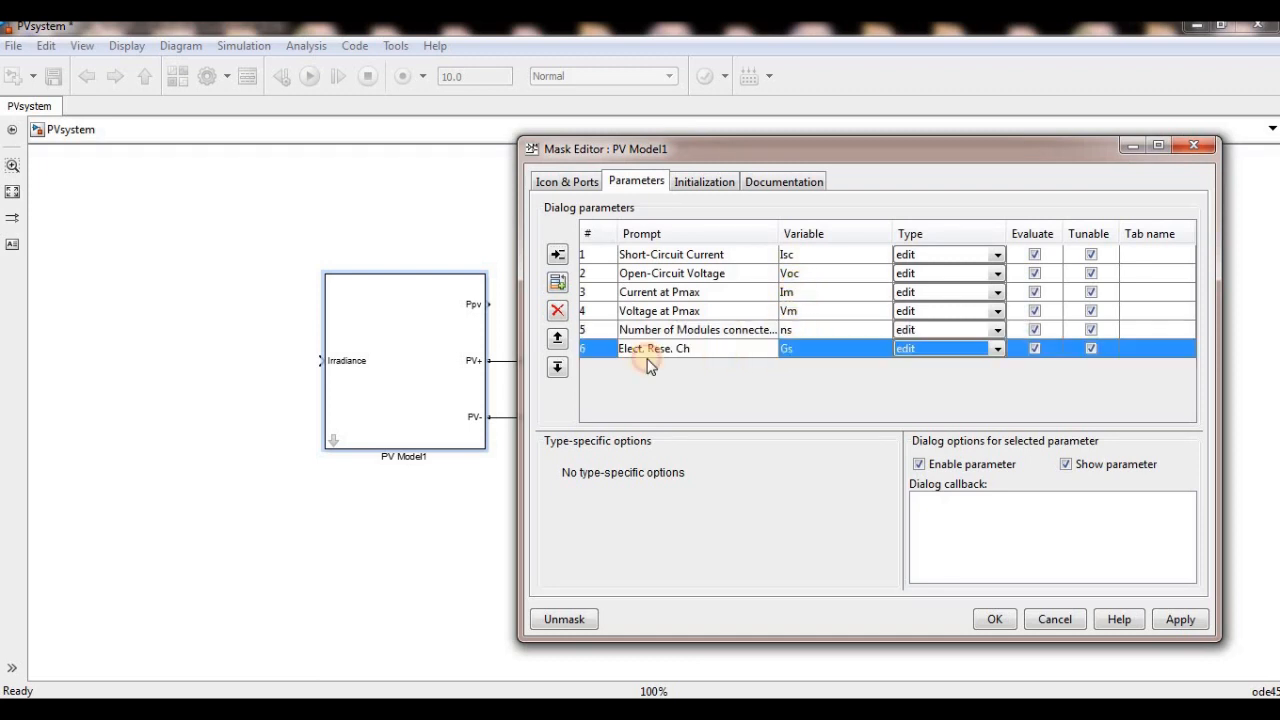
click(559, 312)
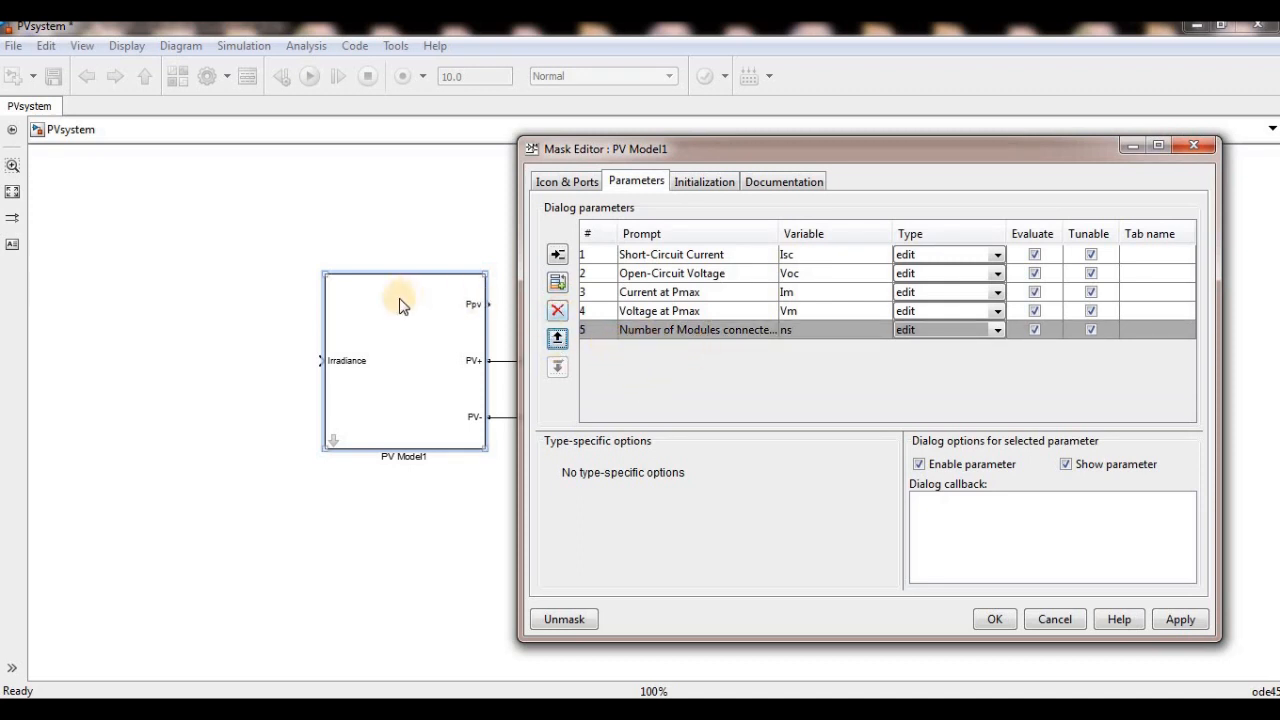
- Examine PV Model1's mask initialization commands, covering Ns, Vt, G, Vmpc, Vocc, Rmpp and the initial value of Rp
click(700, 183)
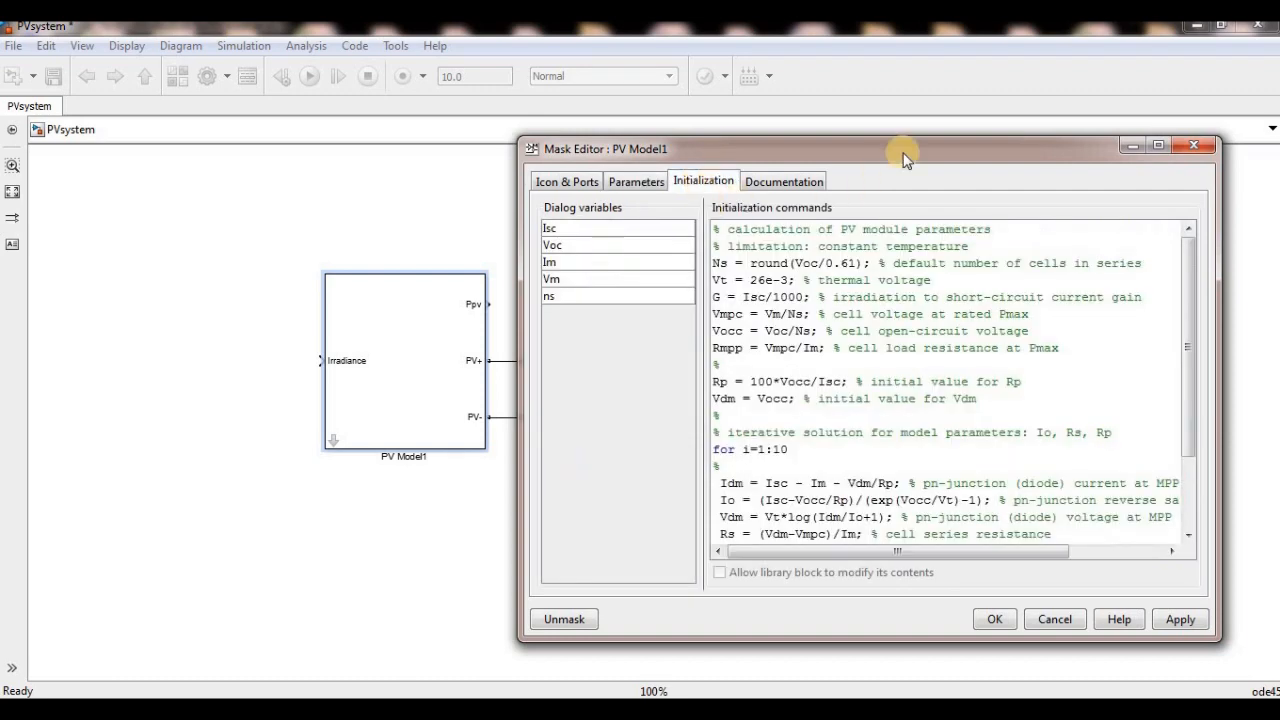
drag(894, 149, 757, 109)
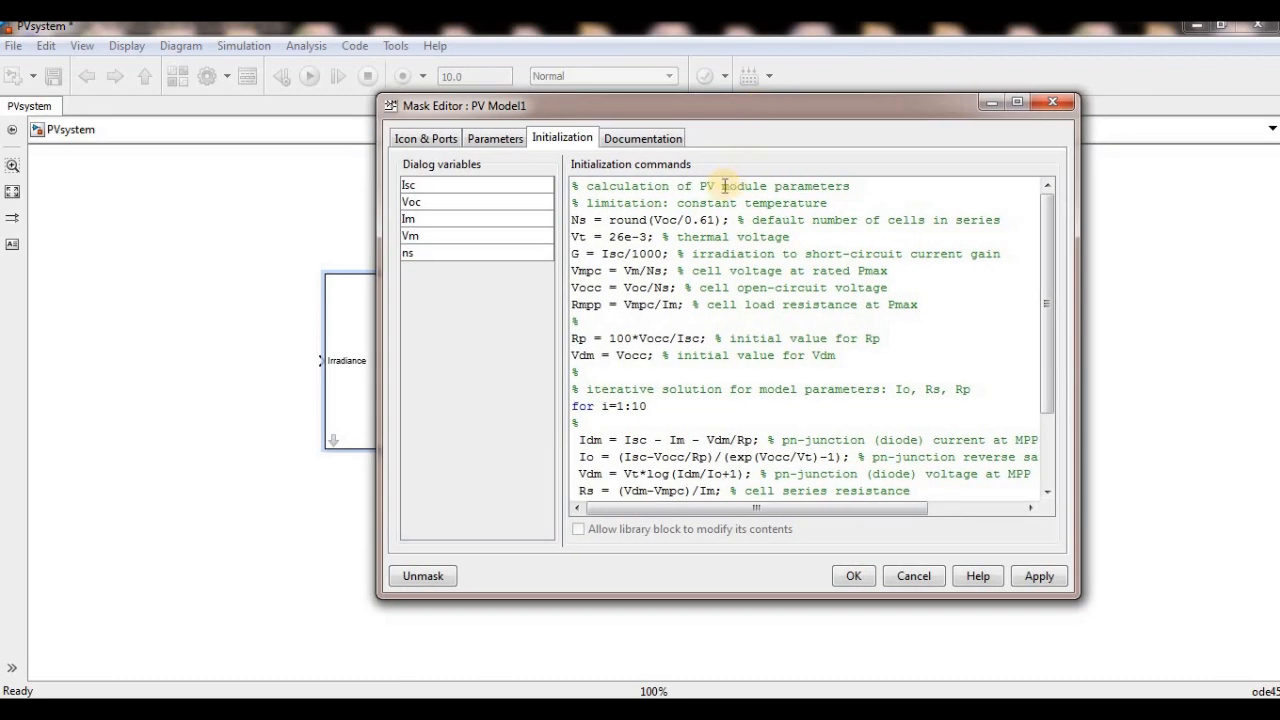
click(581, 219)
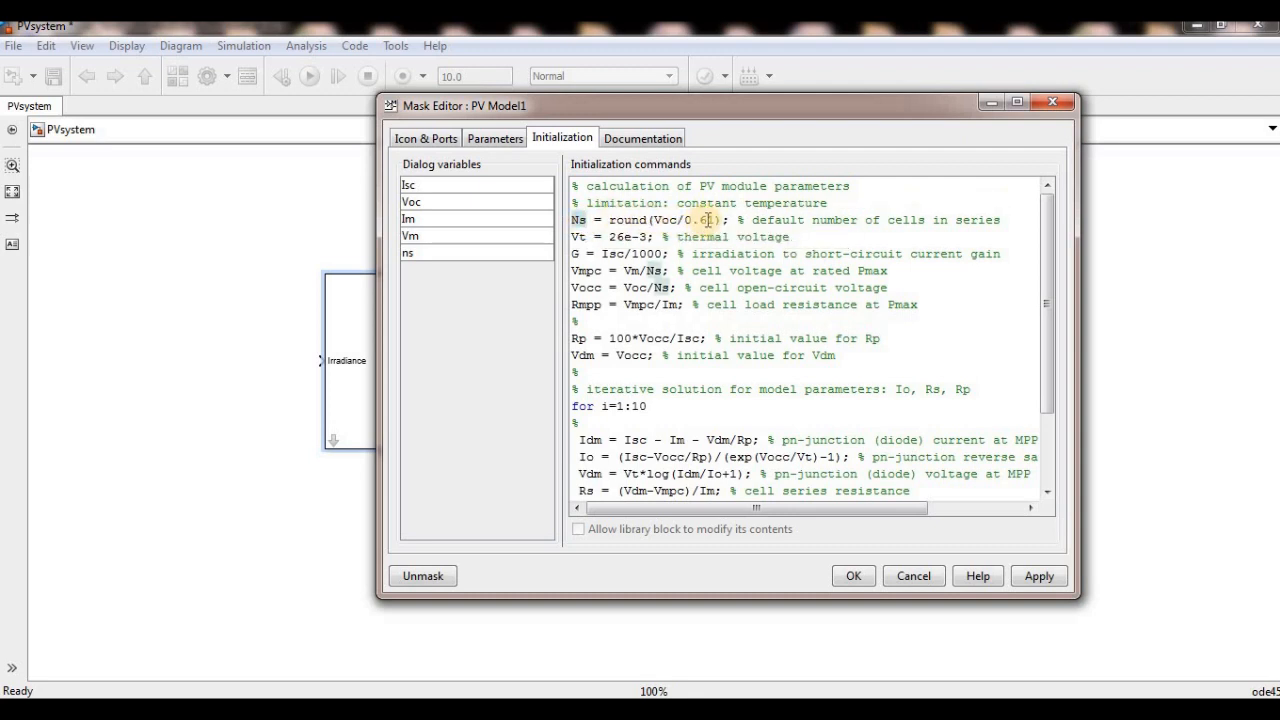
click(707, 219)
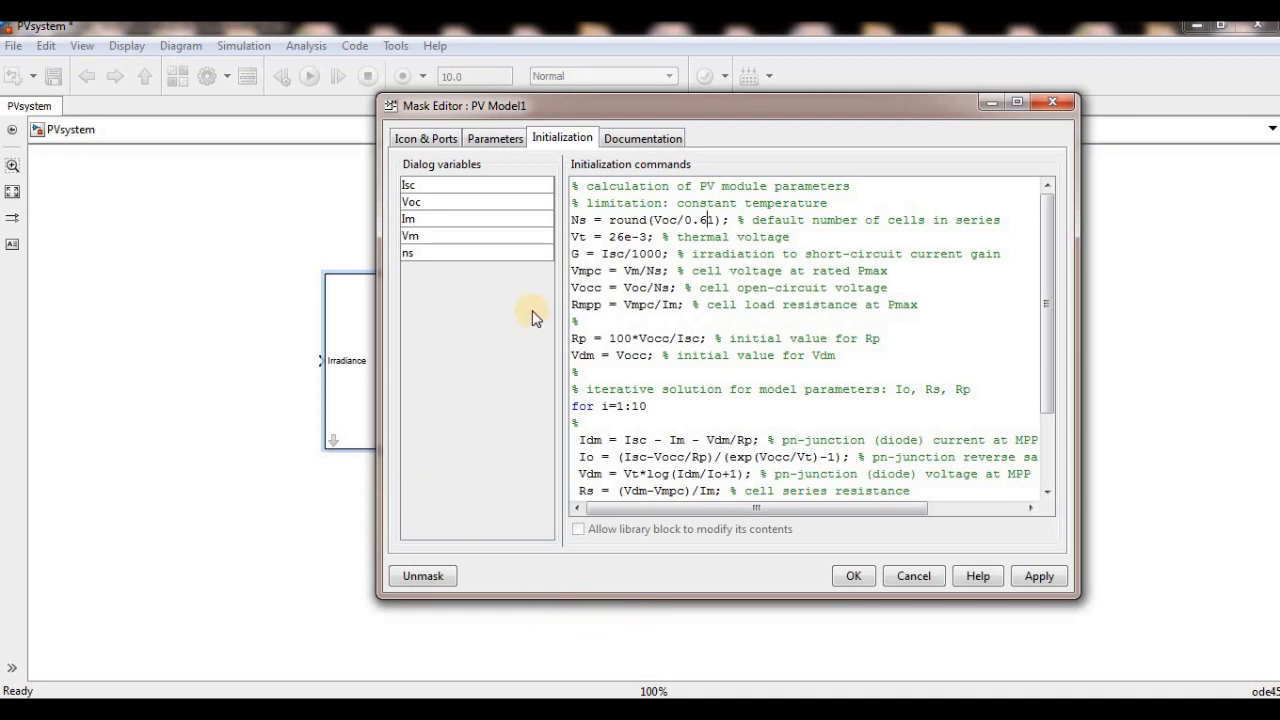
click(617, 238)
click(646, 254)
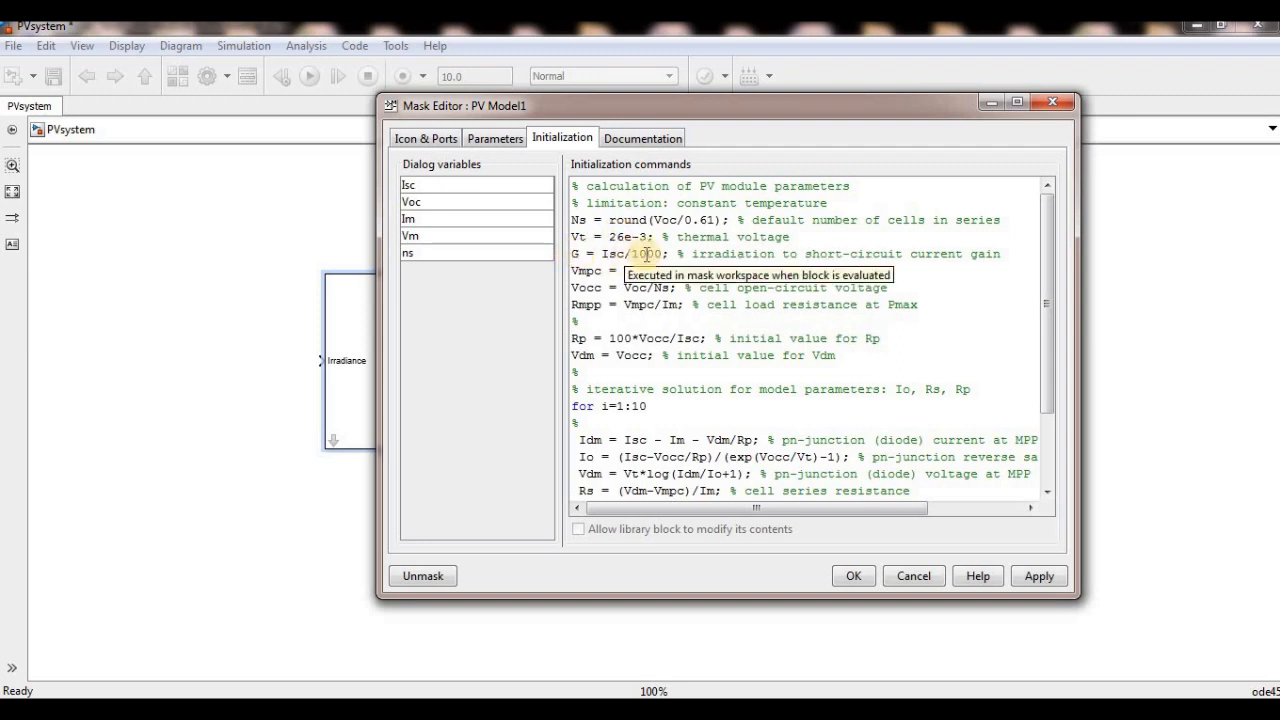
click(592, 271)
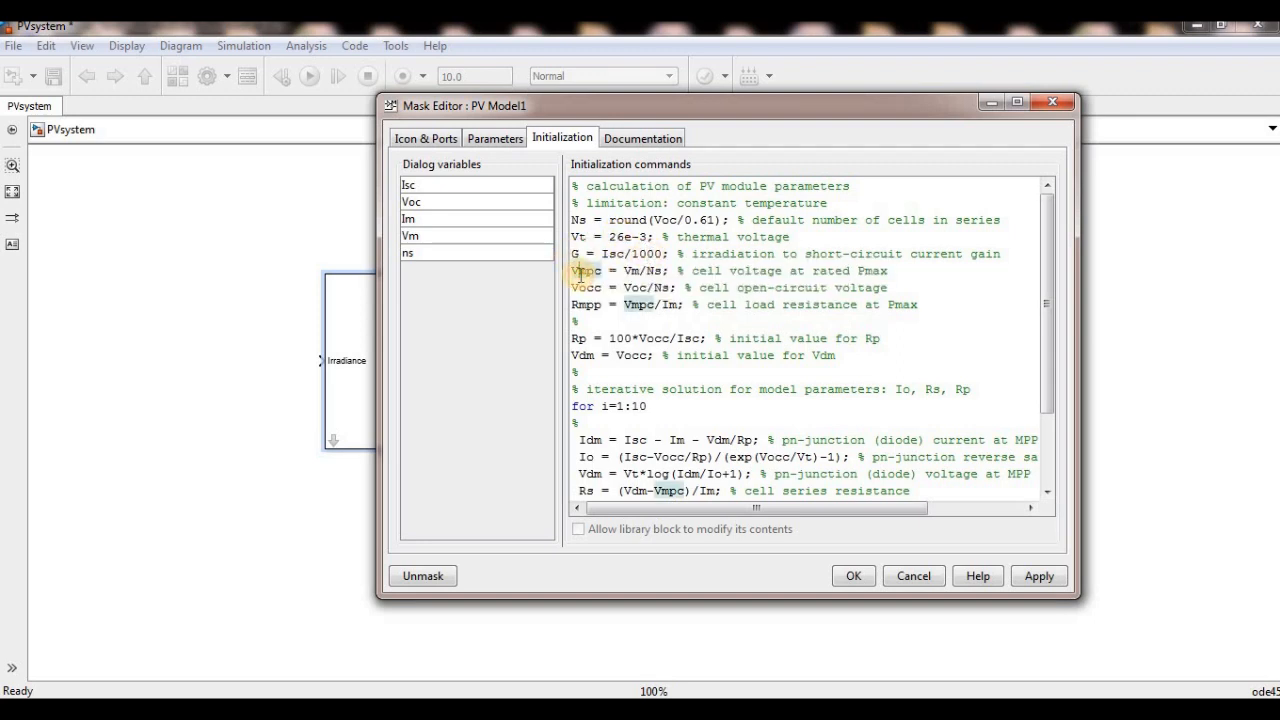
click(591, 287)
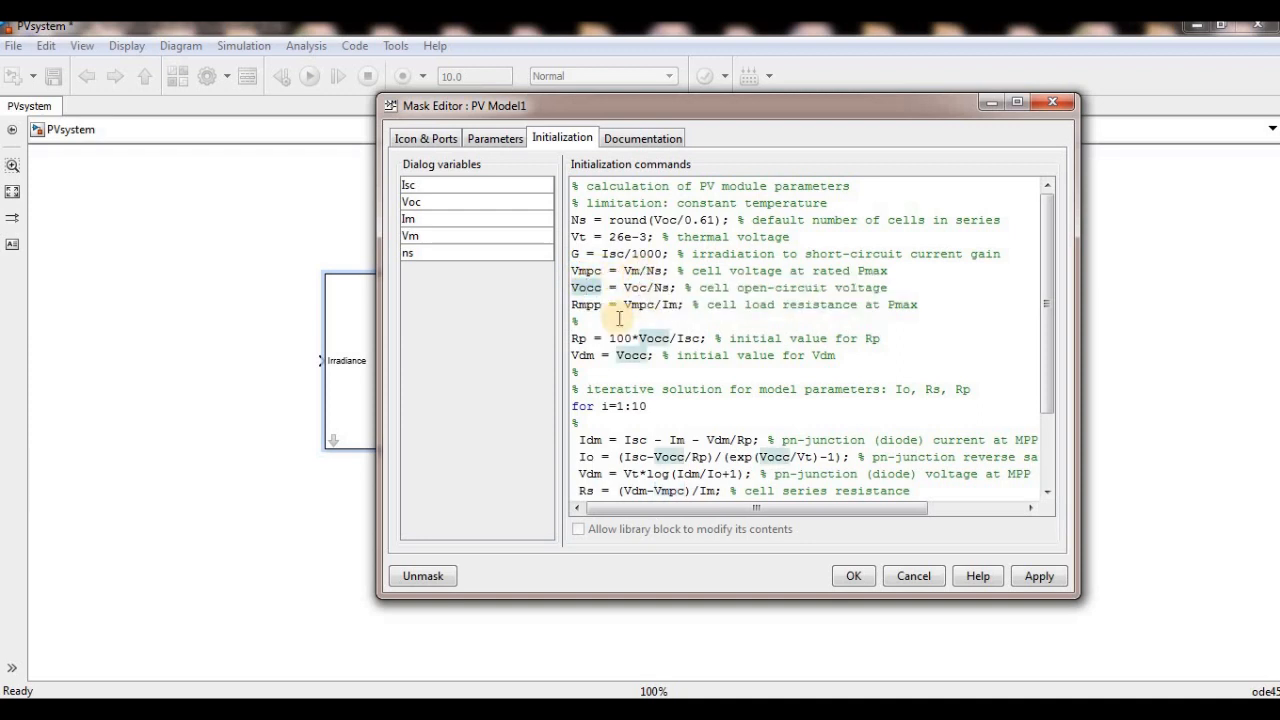
click(585, 305)
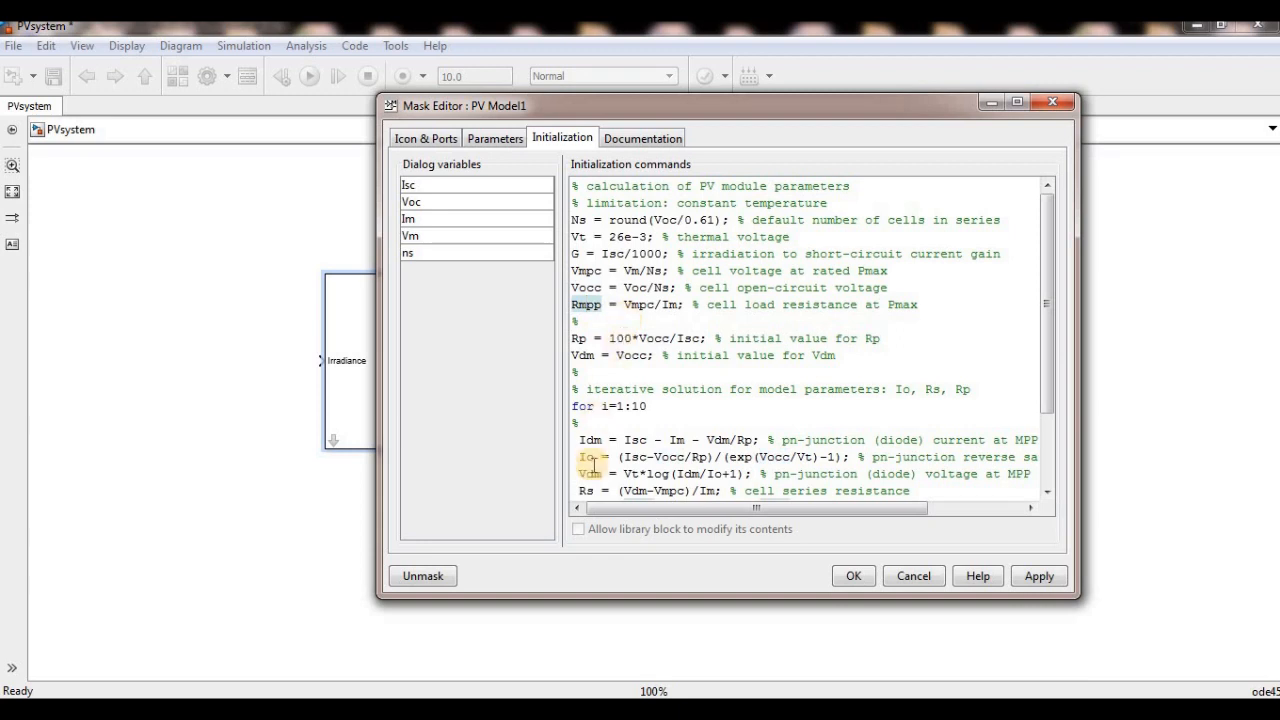
double_click(581, 338)
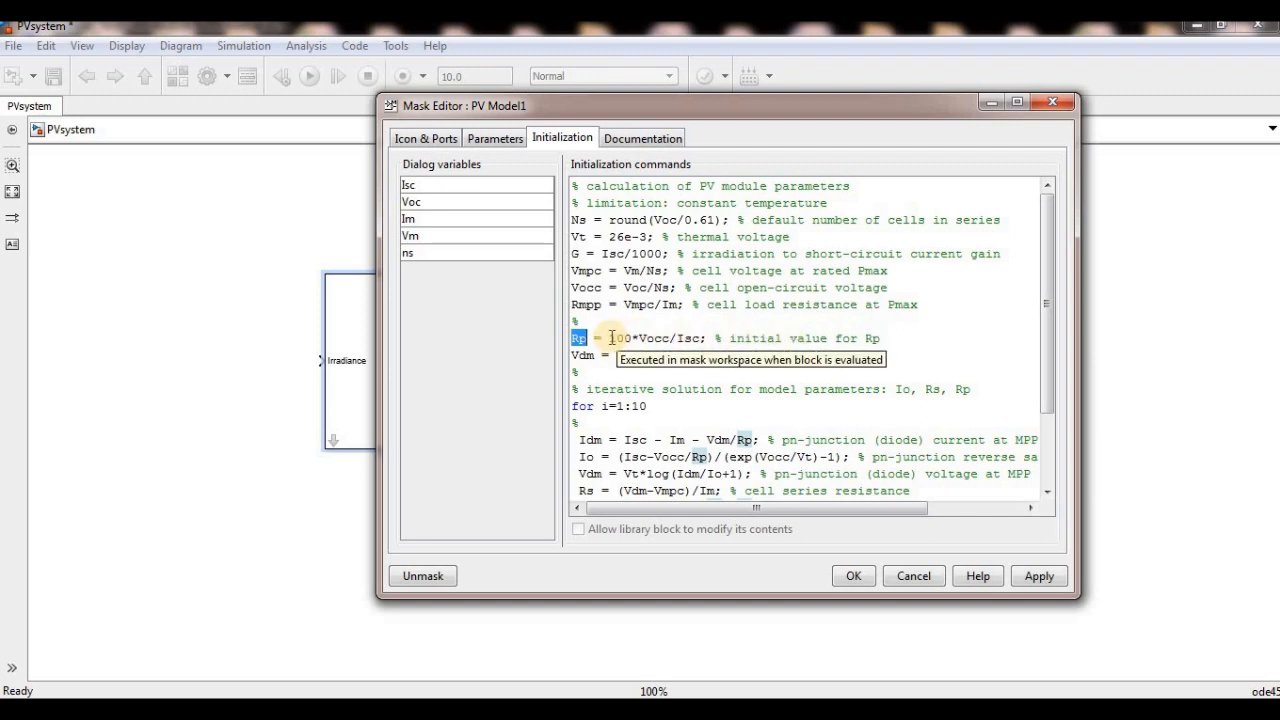
click(613, 338)
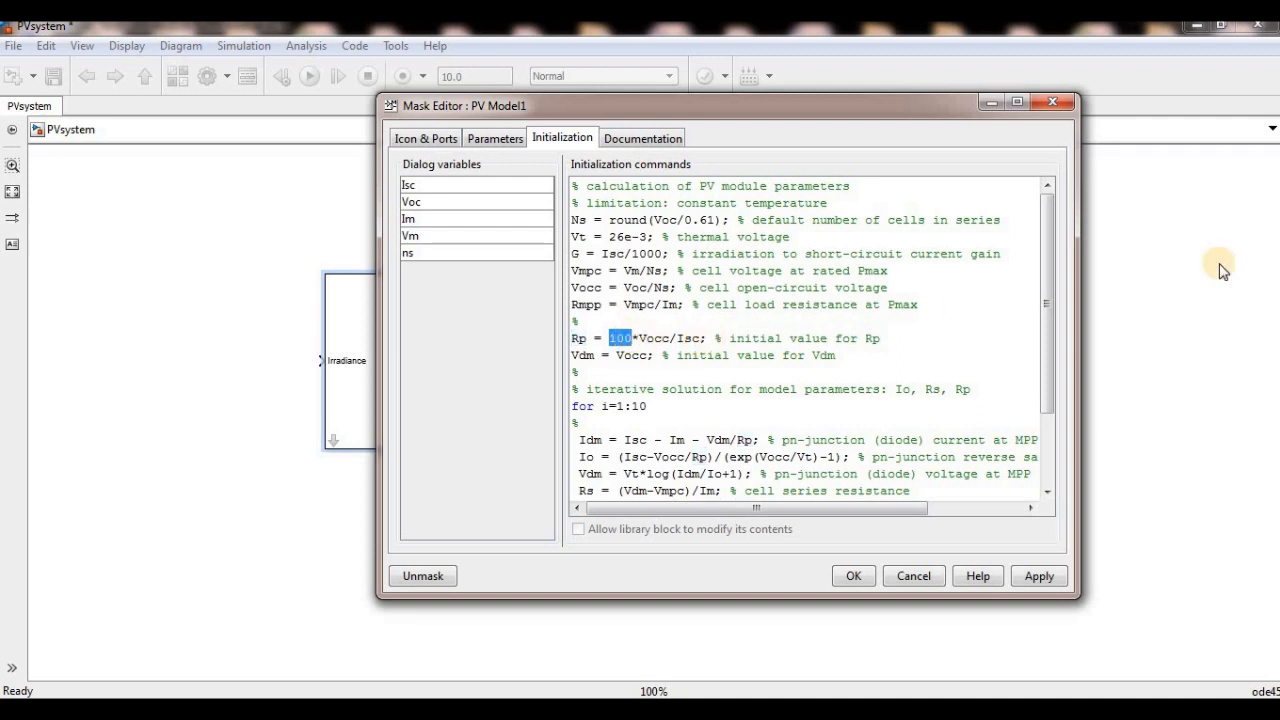
- Review the iterative solution for Io, Rs and Rp in PV Model1's initialization commands alongside its block parameters dialog
drag(1047, 251, 1050, 308)
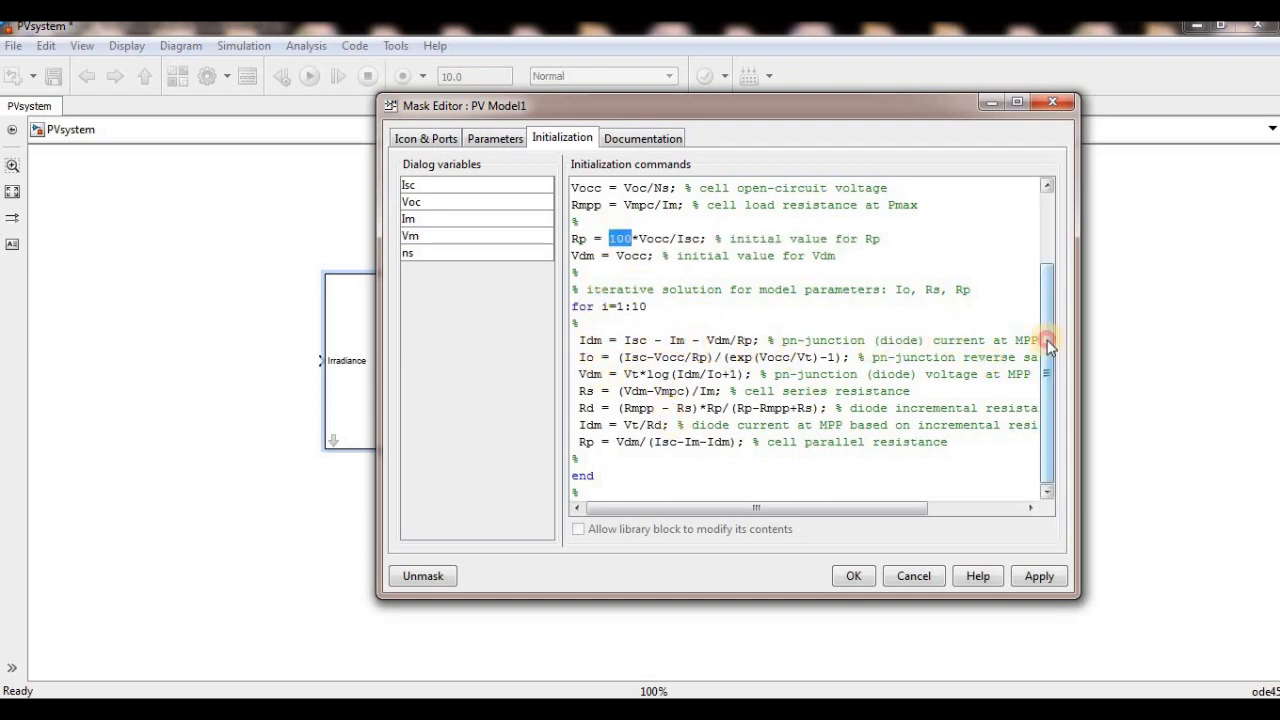
drag(1048, 345, 1051, 286)
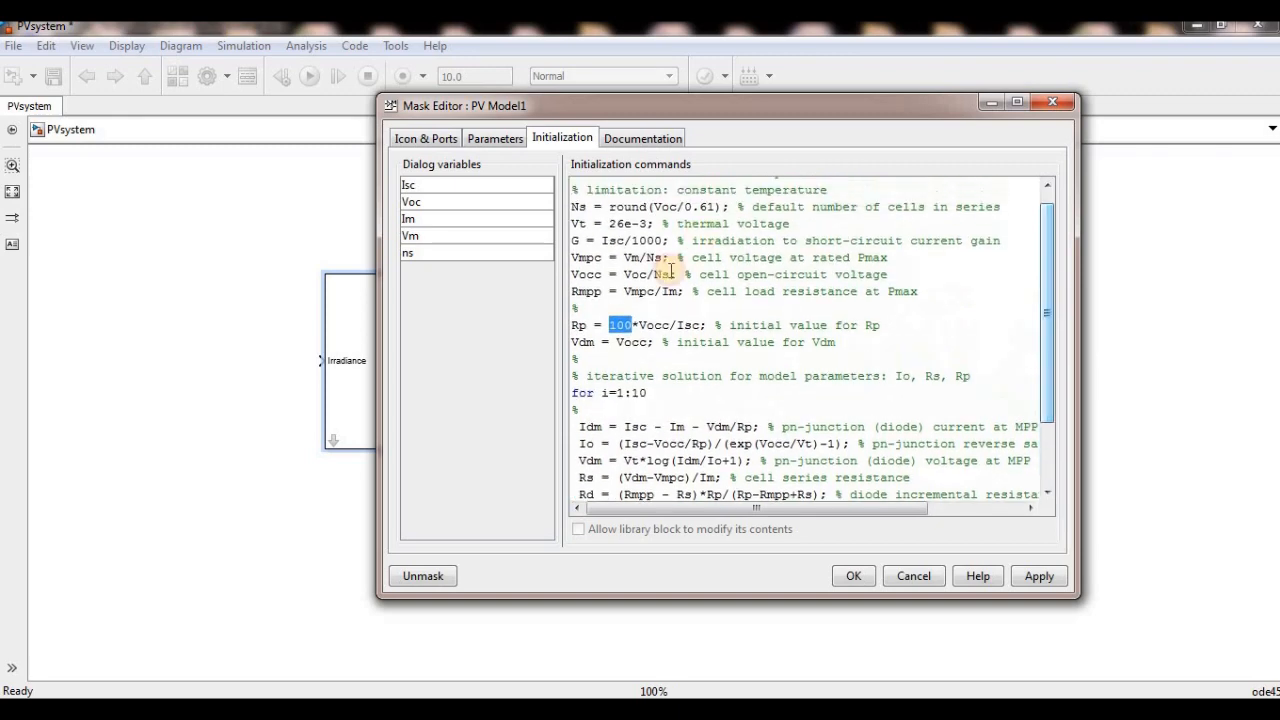
double_click(357, 320)
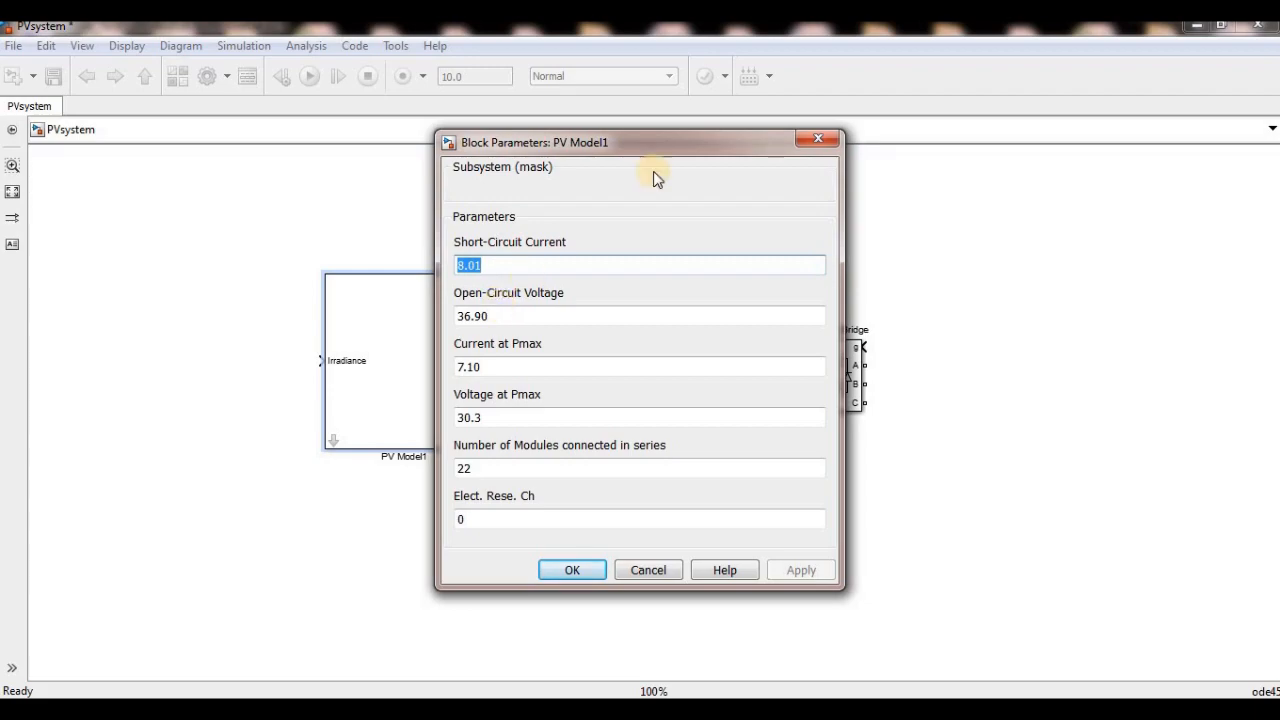
drag(677, 149, 359, 130)
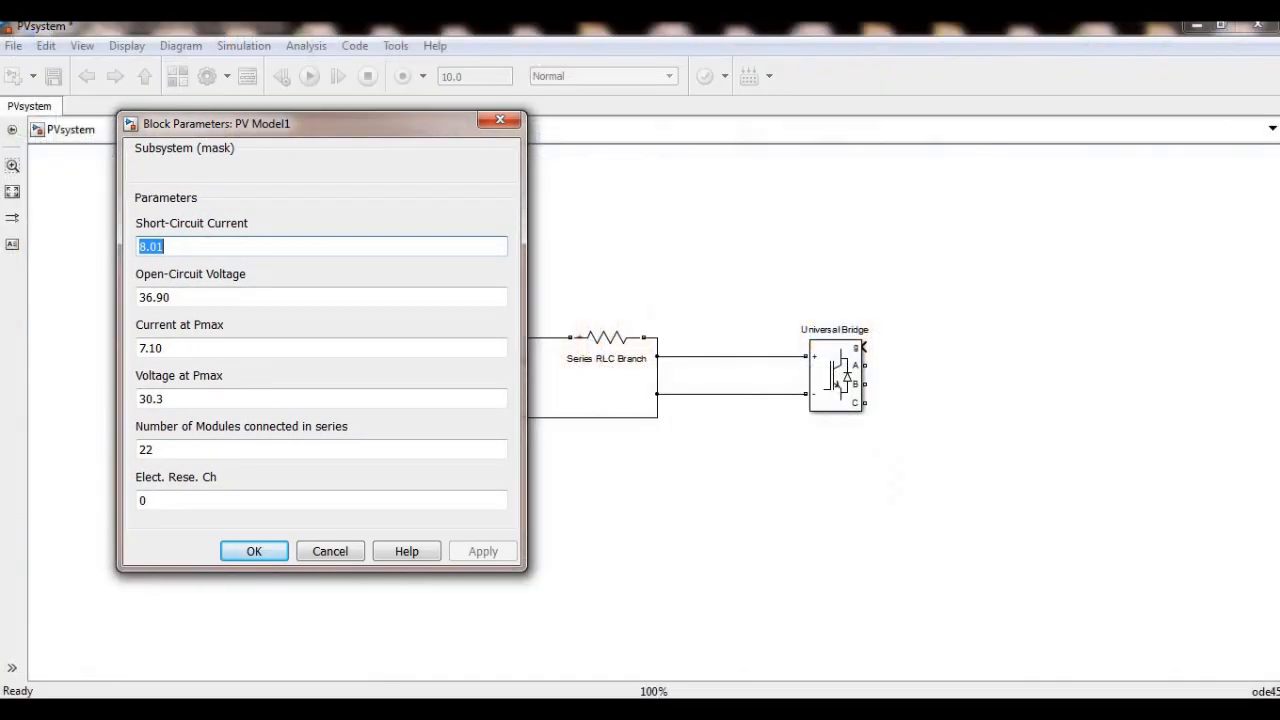
mouse_move(737, 680)
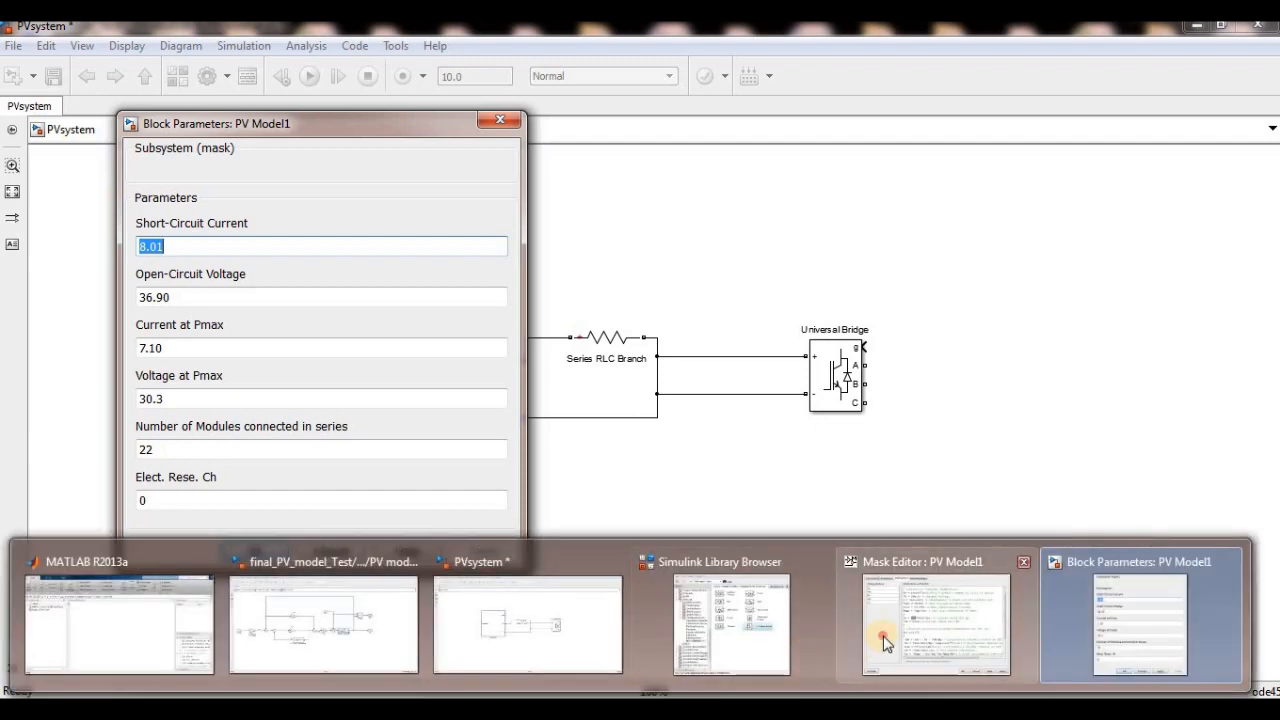
click(886, 645)
drag(785, 120, 992, 116)
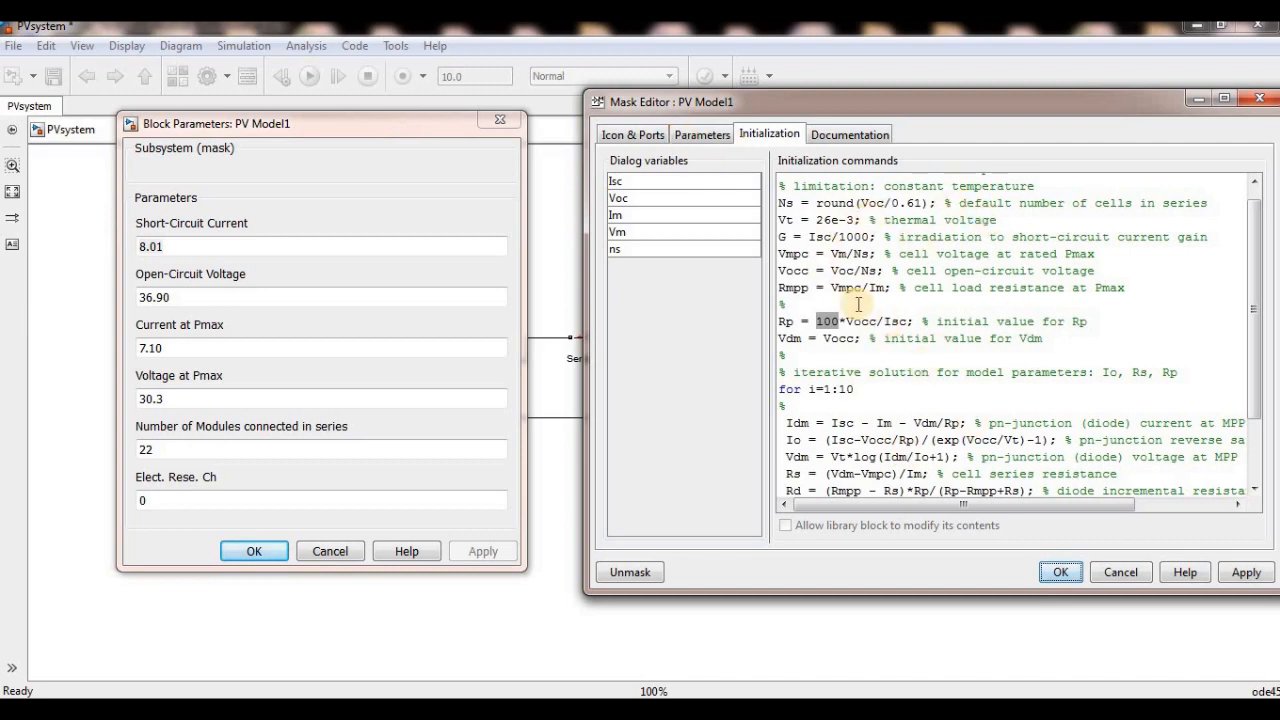
click(407, 145)
click(505, 121)
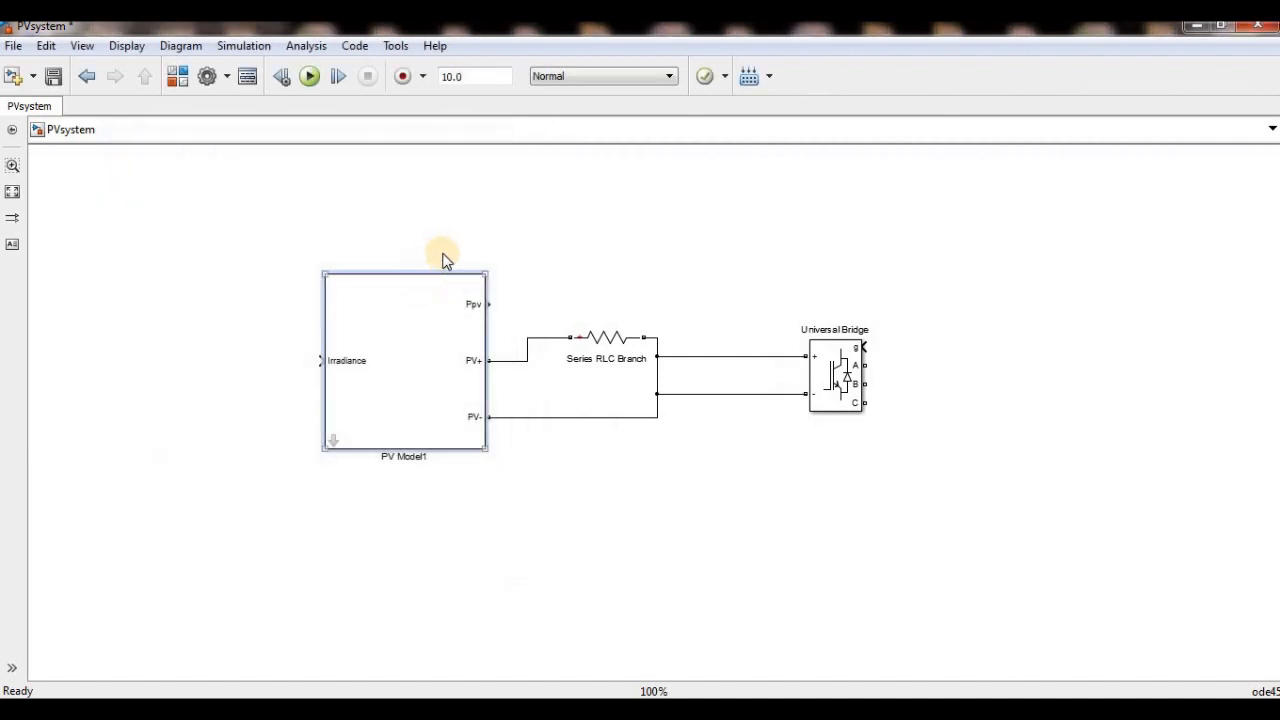
- Check PV Model1's block parameters and glance at the PV cell circuit and equation slide in the PowerPoint presentation
double_click(436, 372)
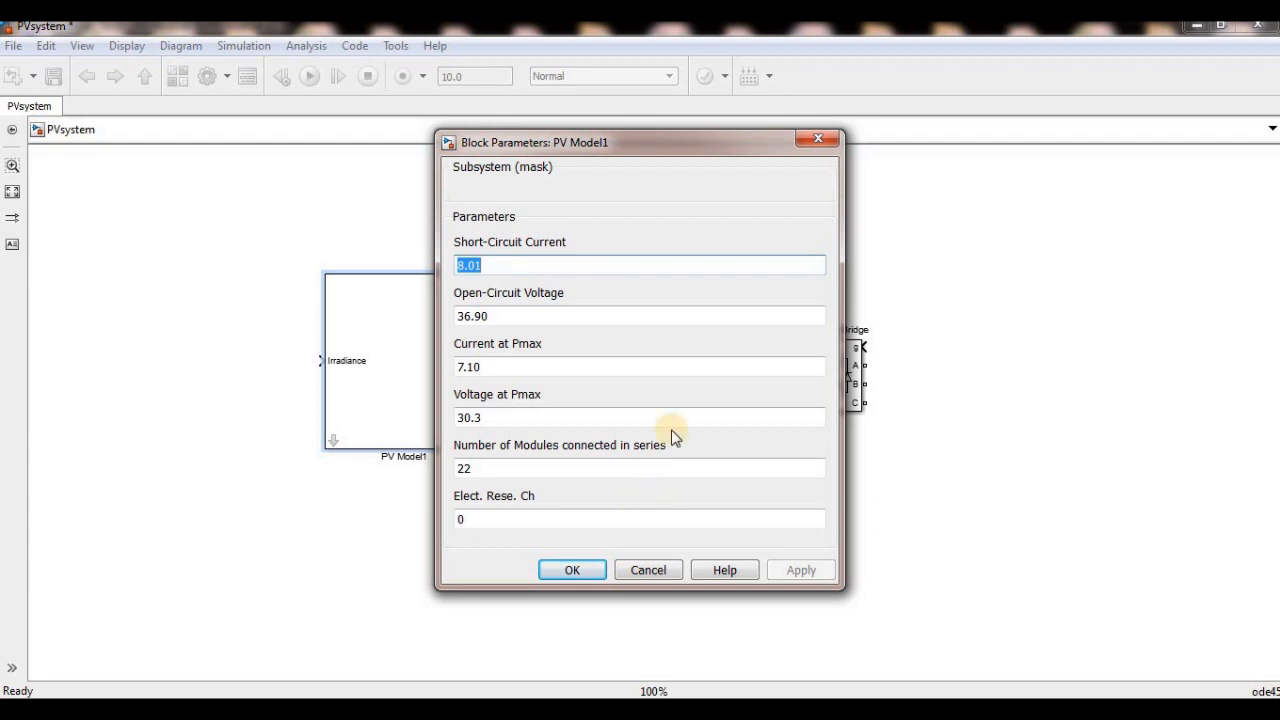
click(812, 145)
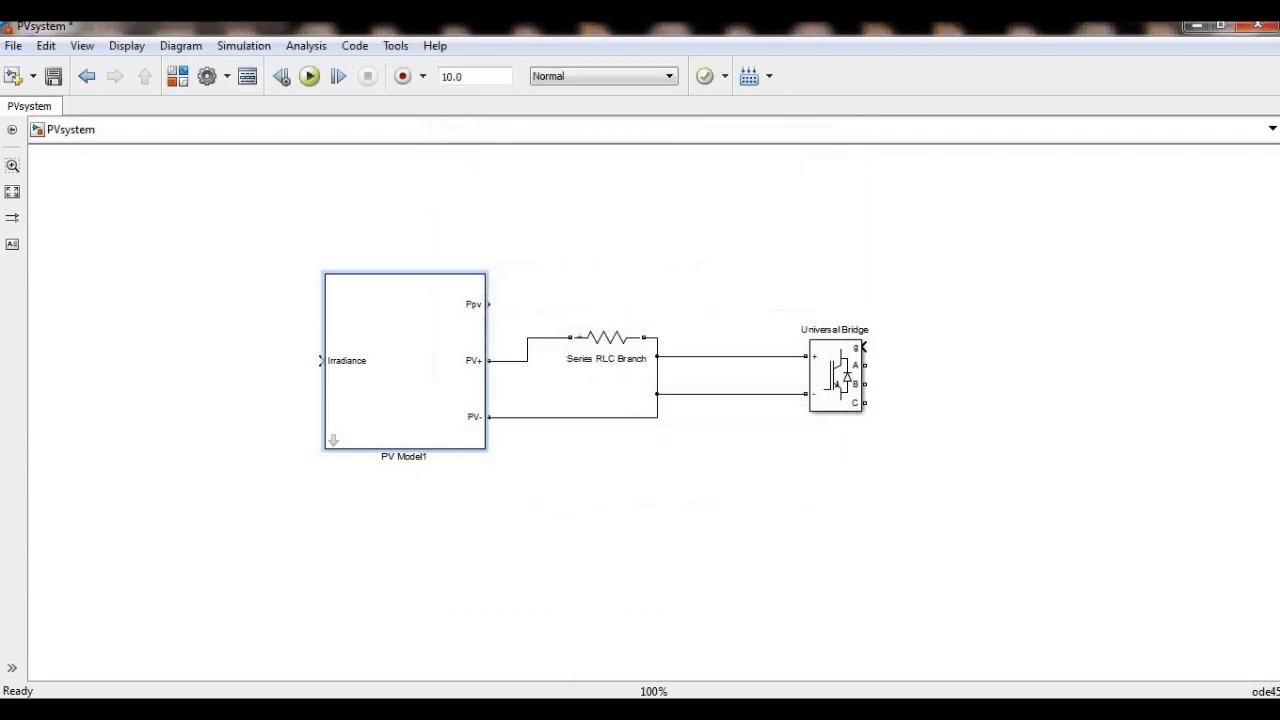
key(alt+Tab)
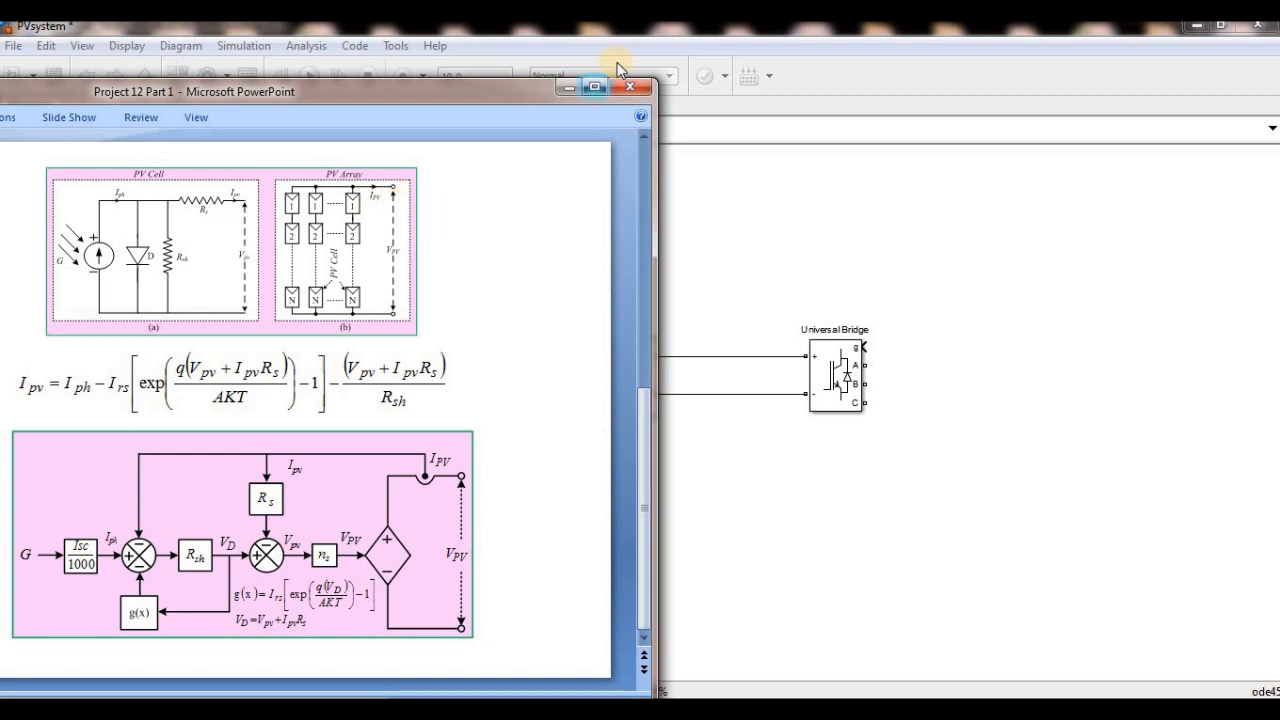
click(720, 173)
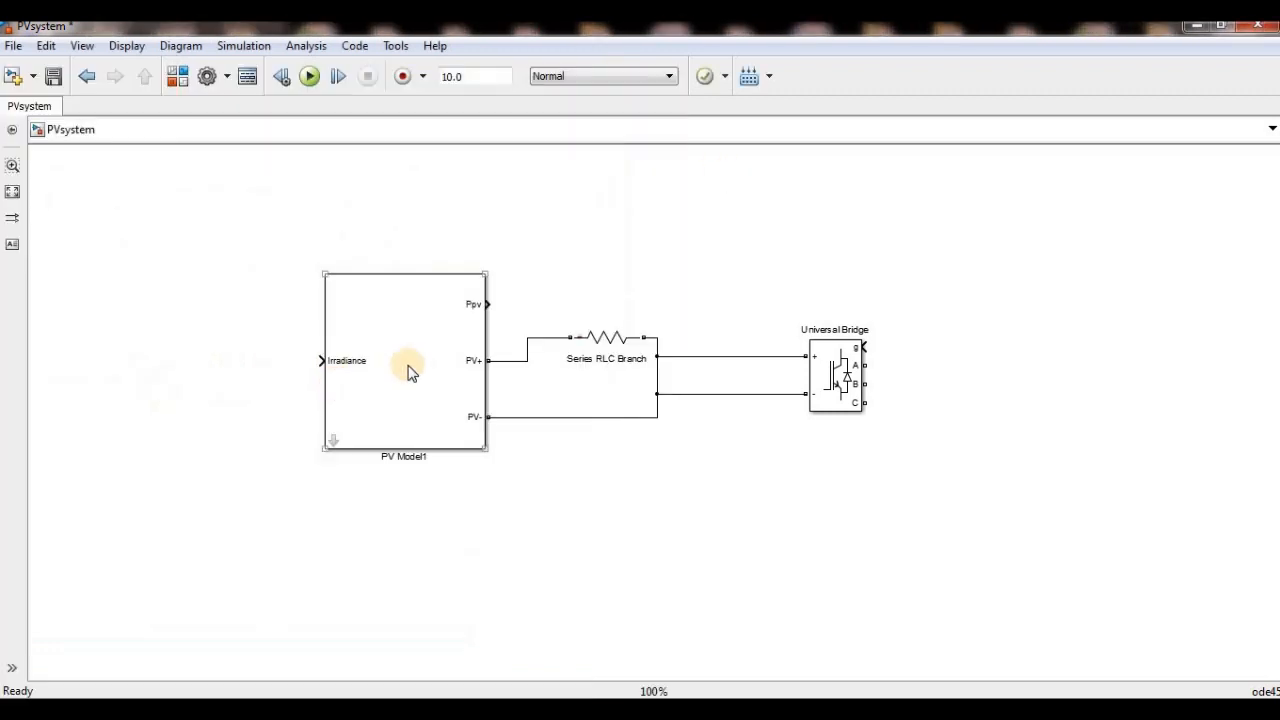
- Duplicate PV Model1 below the original and wire the copy's PV+ and PV- ports to the Universal Bridge's positive and negative input lines
drag(407, 366, 611, 561)
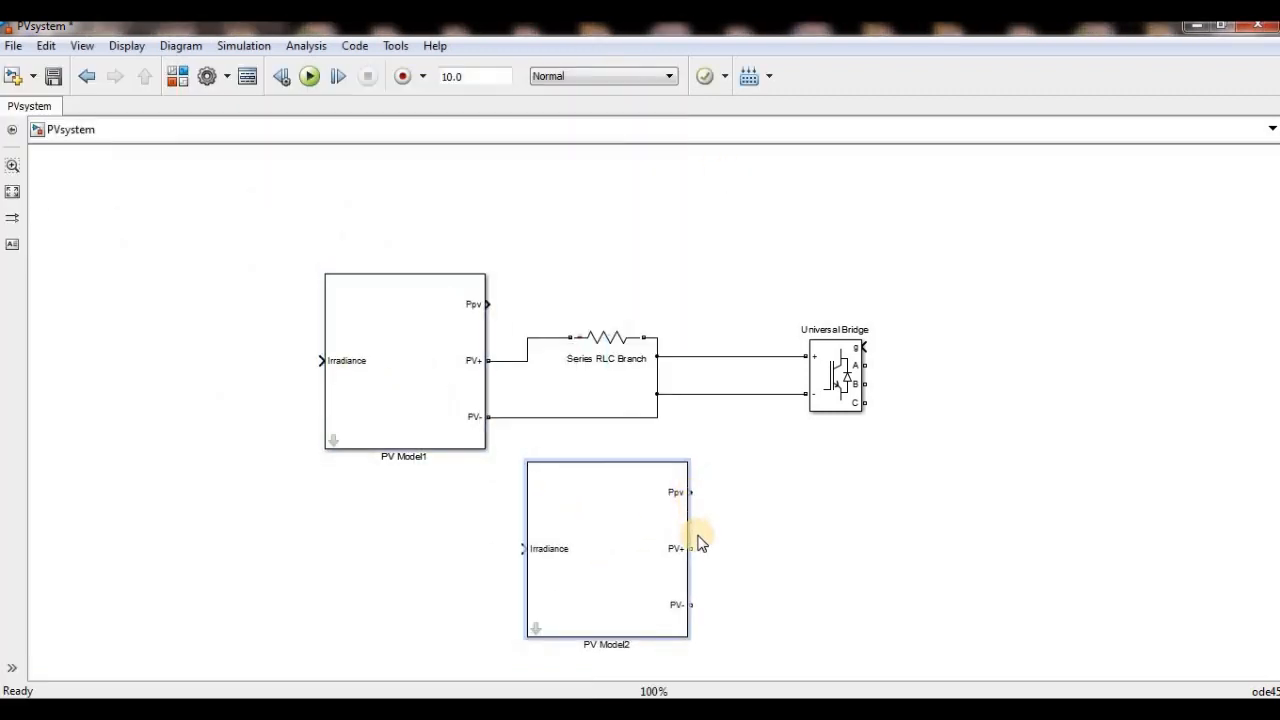
drag(695, 546, 695, 356)
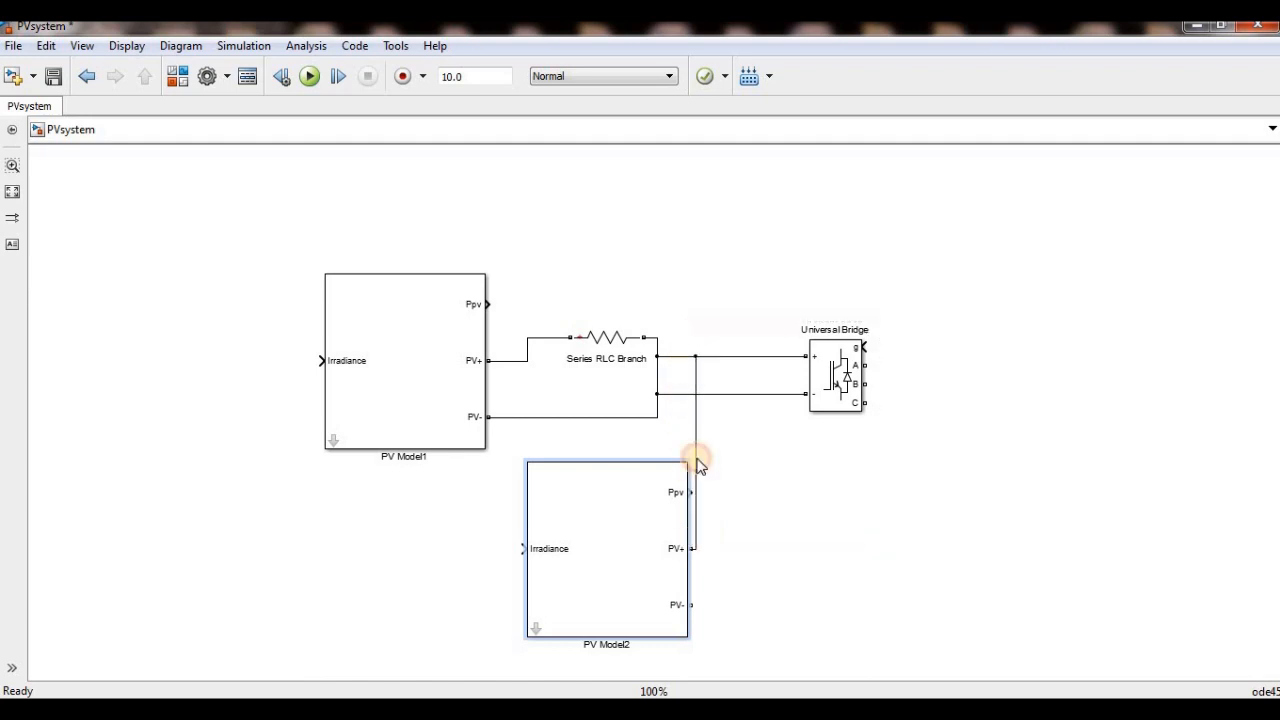
mouse_move(683, 606)
mouse_down()
mouse_move(786, 500)
mouse_move(777, 391)
mouse_move(757, 394)
mouse_up()
click(623, 573)
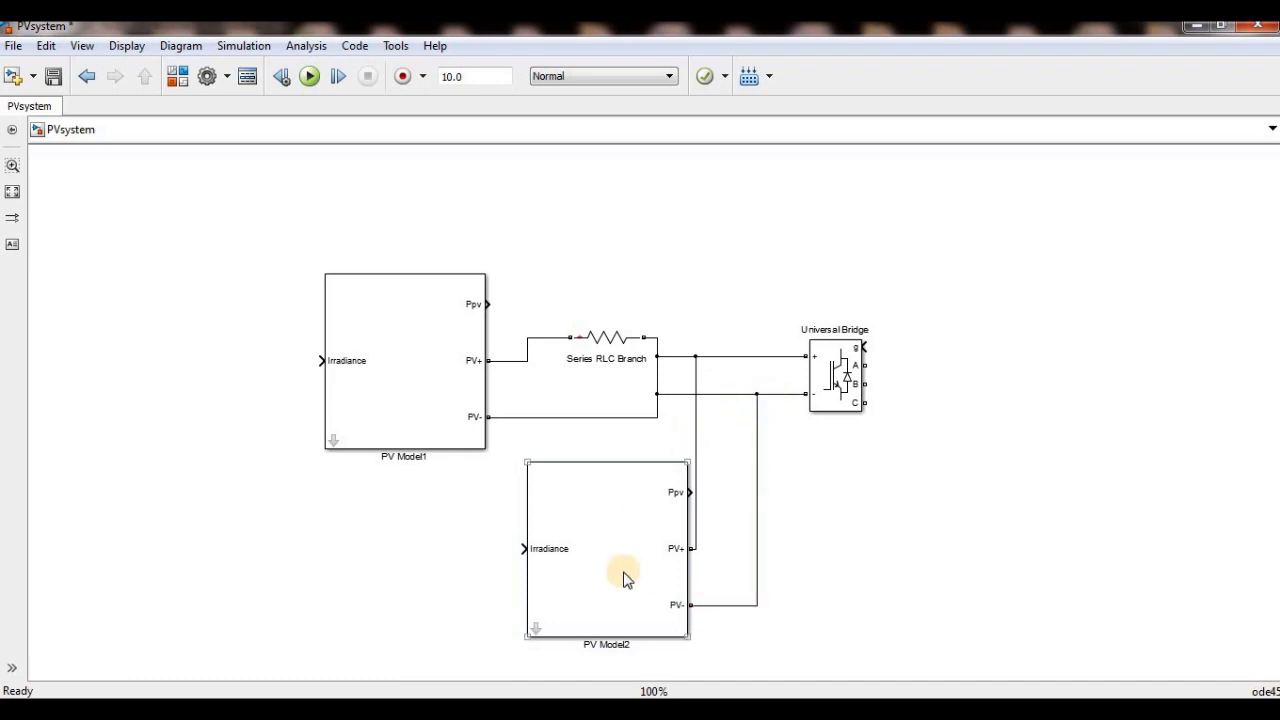
click(543, 427)
click(582, 541)
click(541, 390)
- Look under PV Model1's mask, examine the Rs gain inside the PV module (I) subsystem, and return to the PVsystem level
click(352, 430)
click(333, 430)
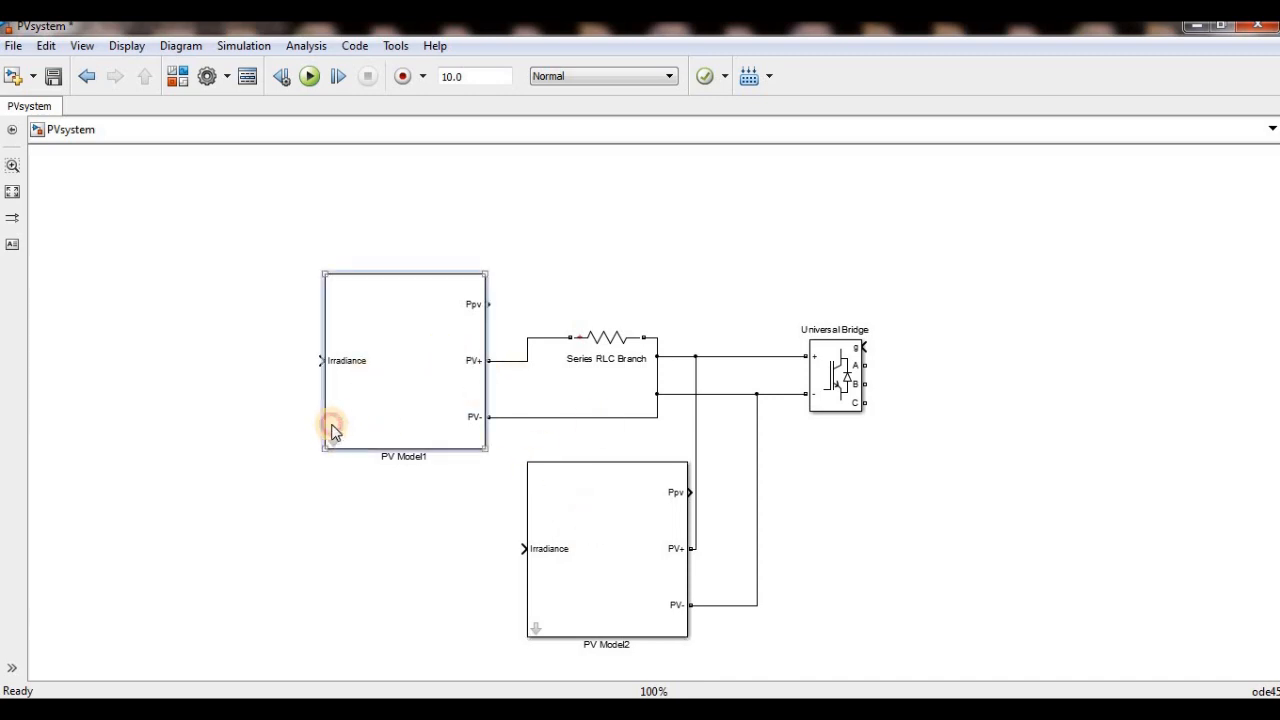
double_click(334, 432)
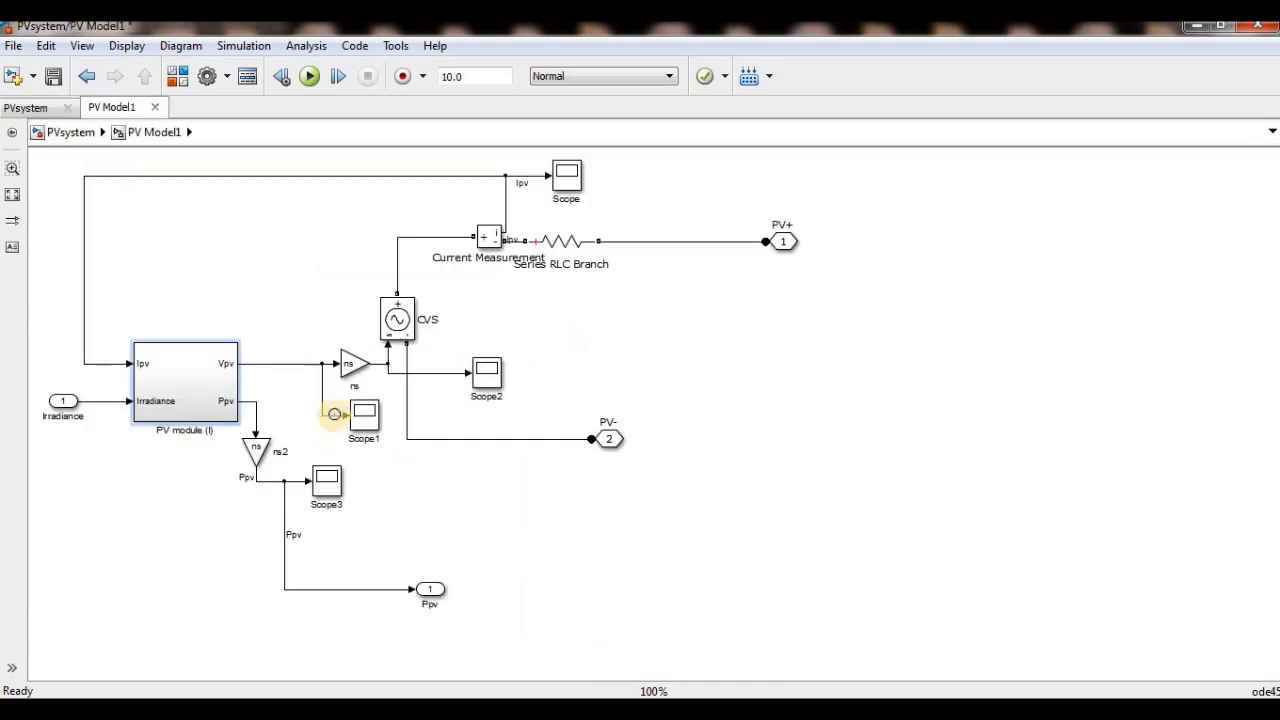
double_click(203, 385)
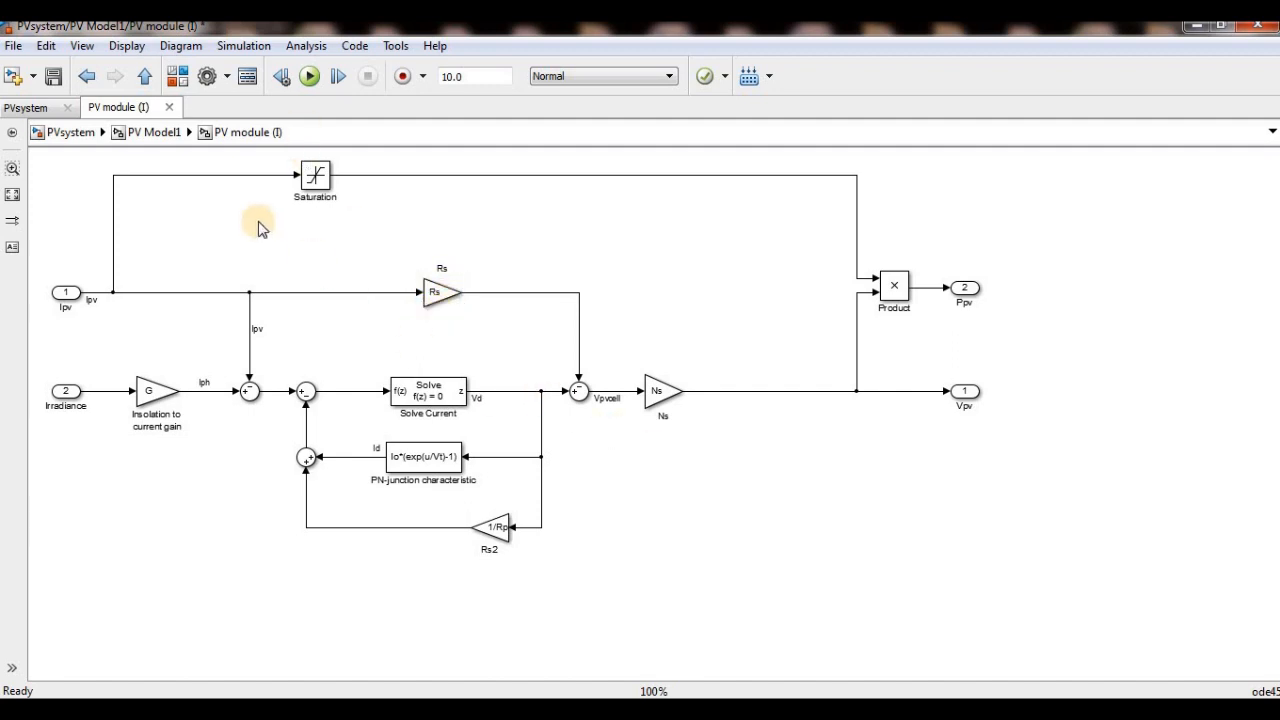
click(445, 292)
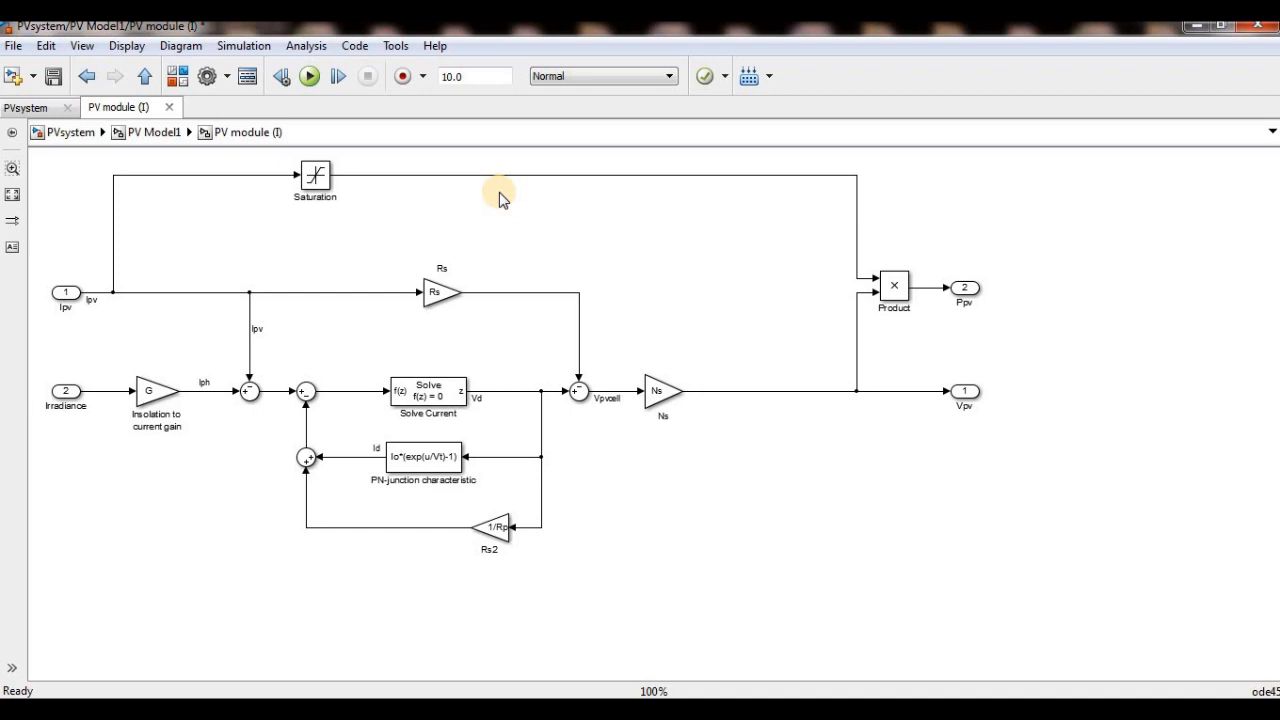
click(70, 132)
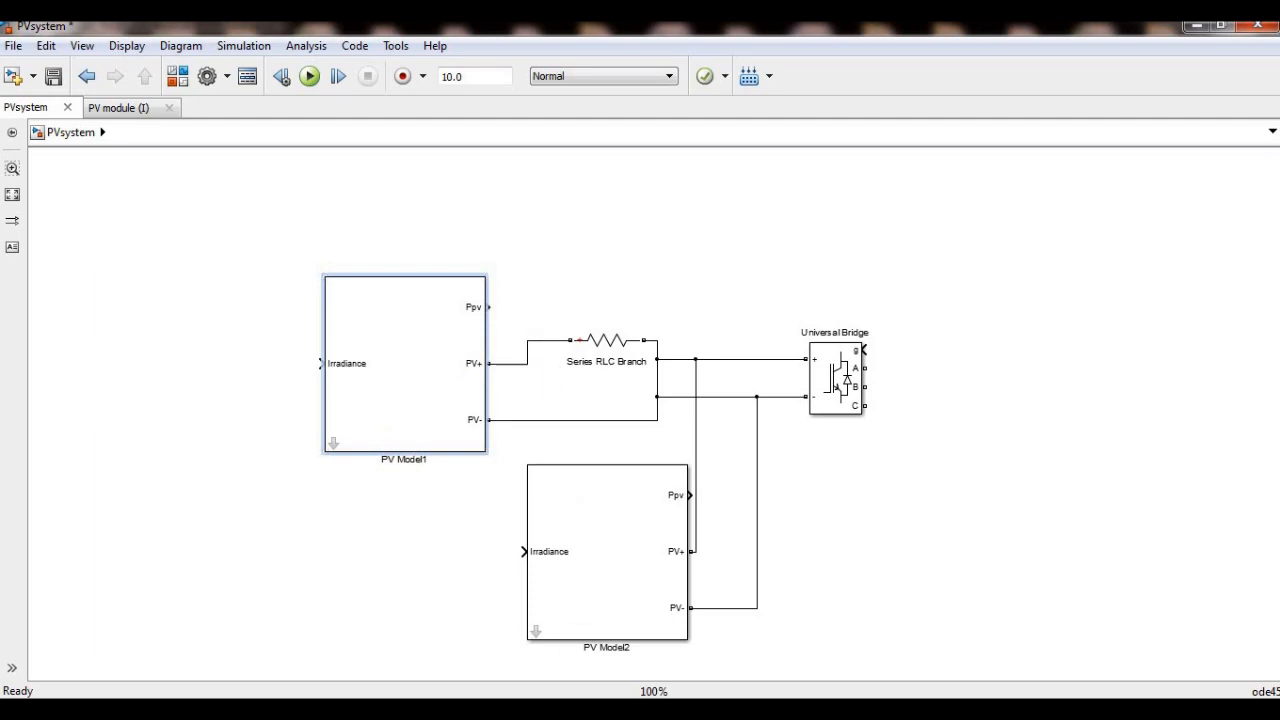
- Switch to the final_PV_model_Test model and review the parameters of its PV Model block at the top level
mouse_move(548, 710)
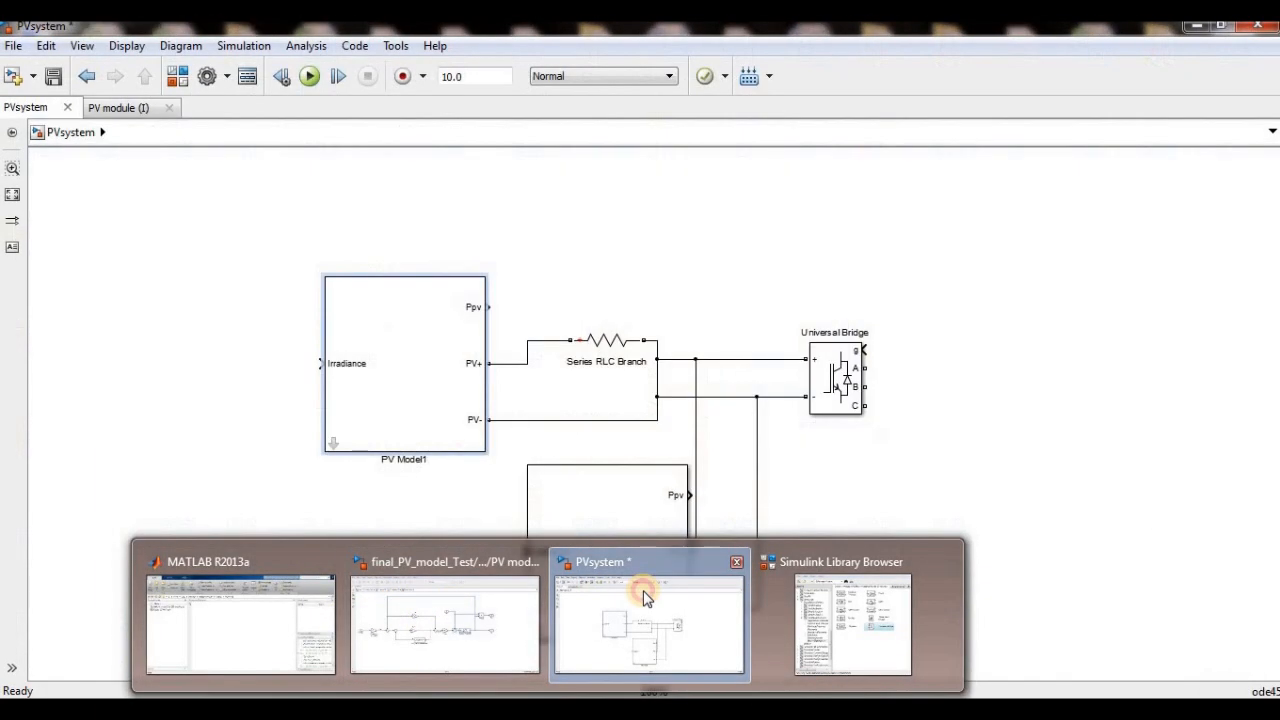
click(644, 597)
mouse_move(548, 710)
click(457, 609)
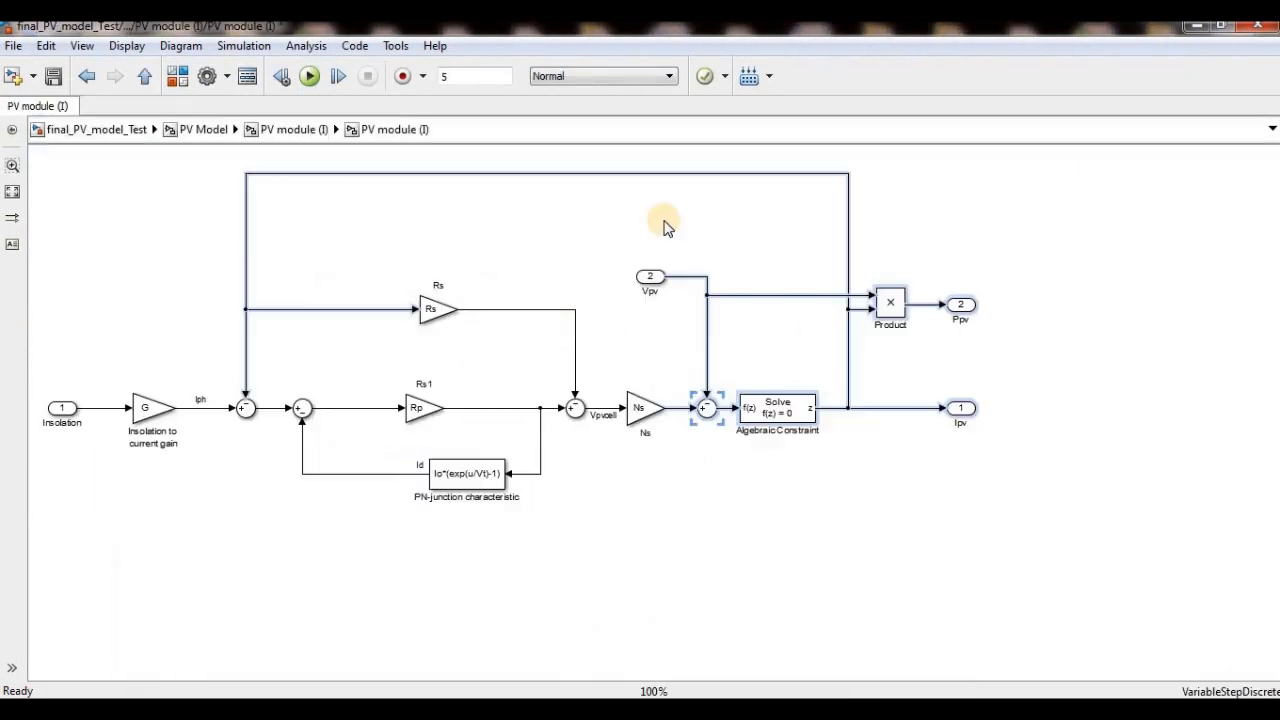
click(118, 132)
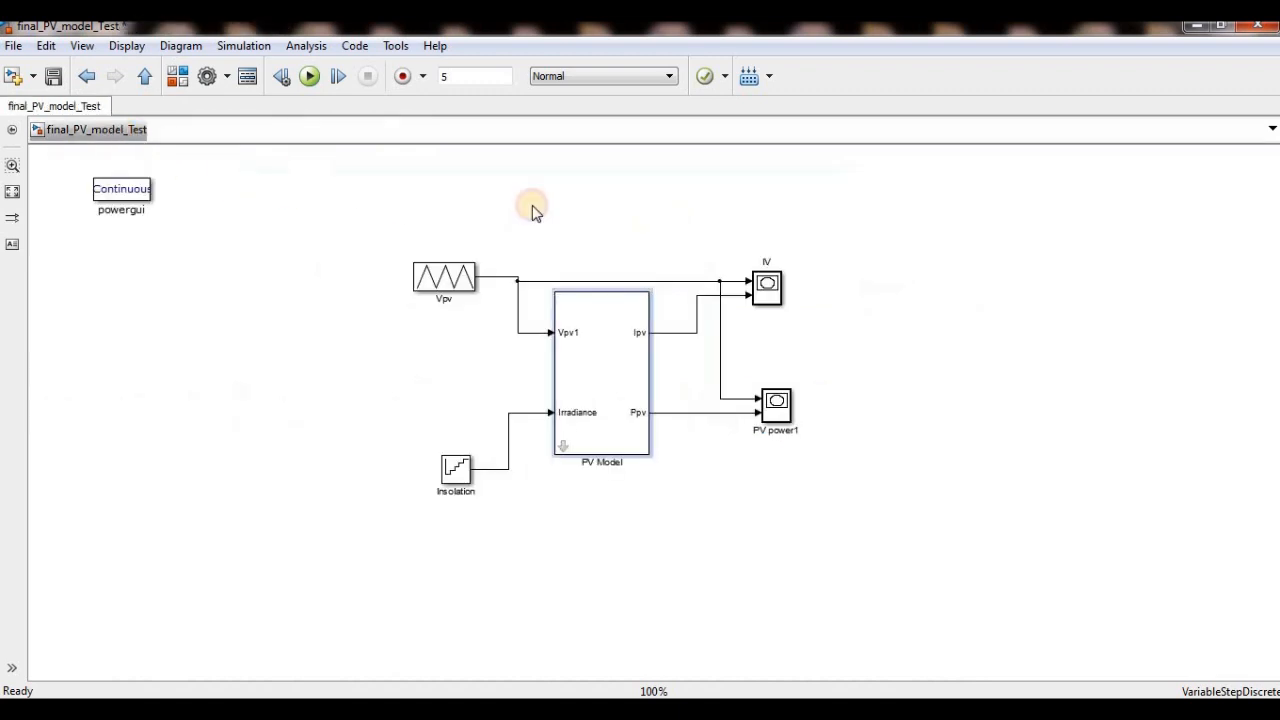
double_click(632, 364)
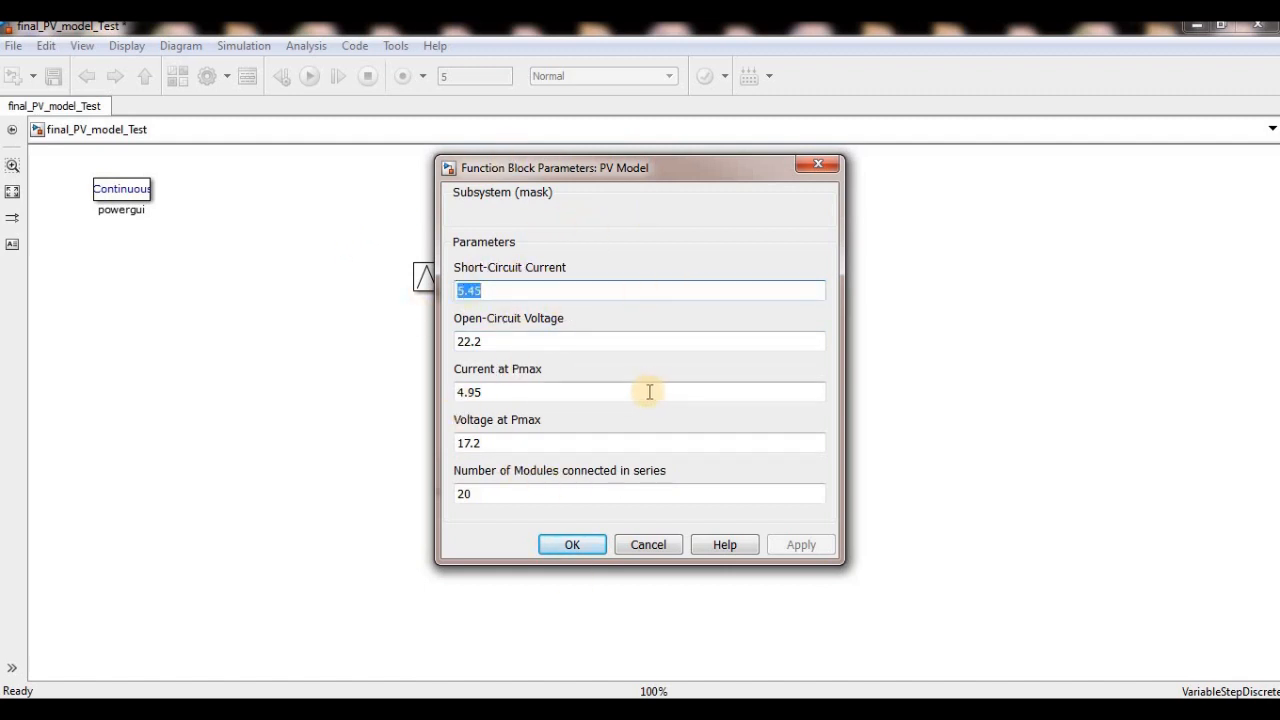
mouse_move(557, 676)
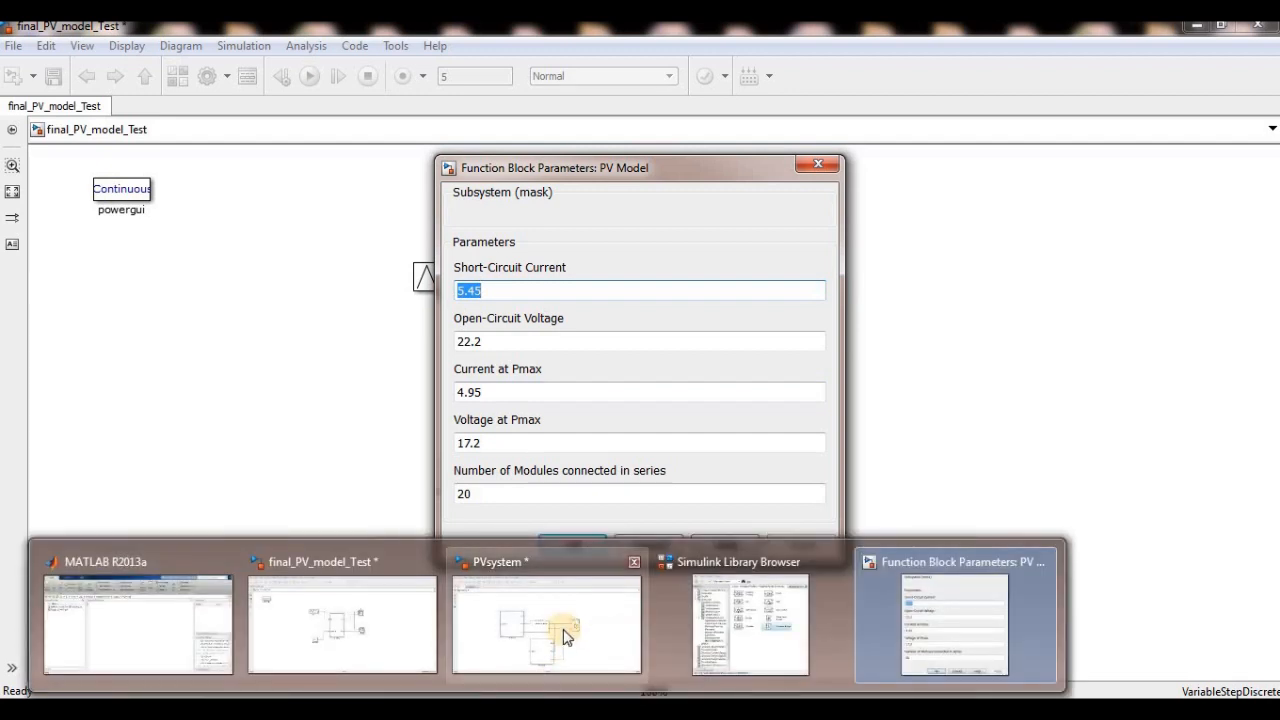
- Return to PVsystem and review PV Model1's number of series modules and voltage at Pmax in its block parameters
click(531, 563)
double_click(447, 417)
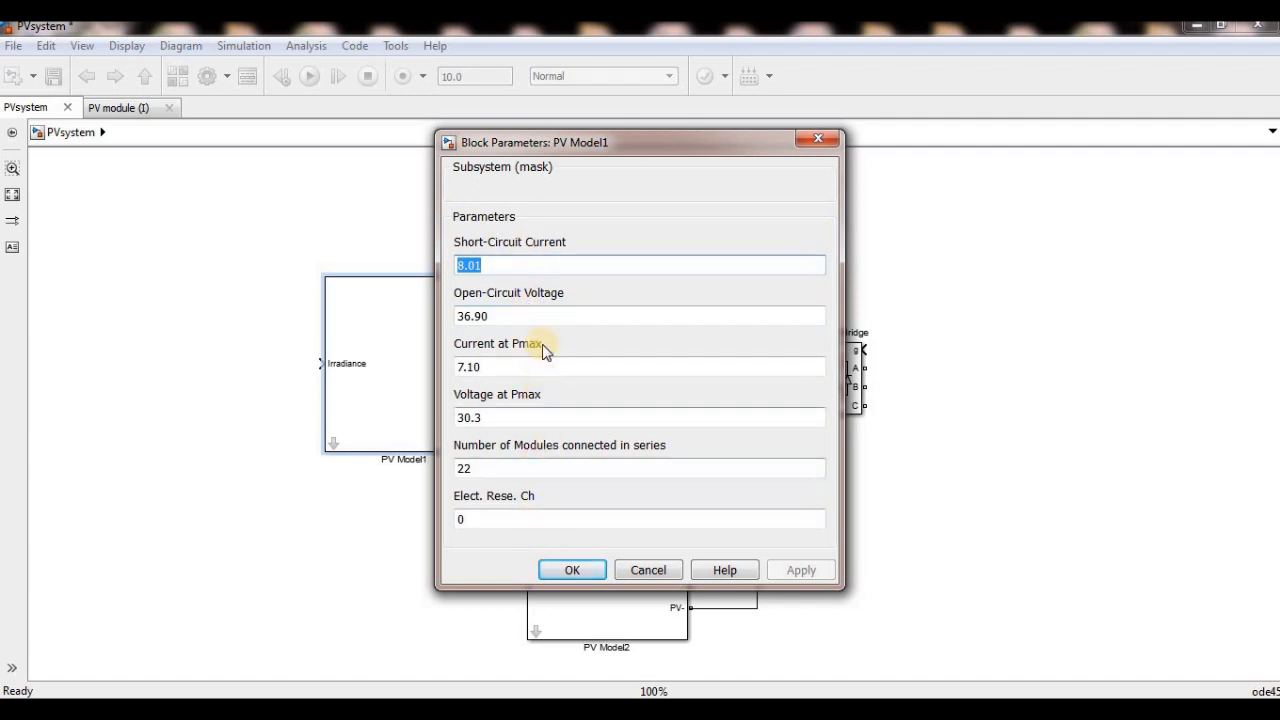
double_click(518, 465)
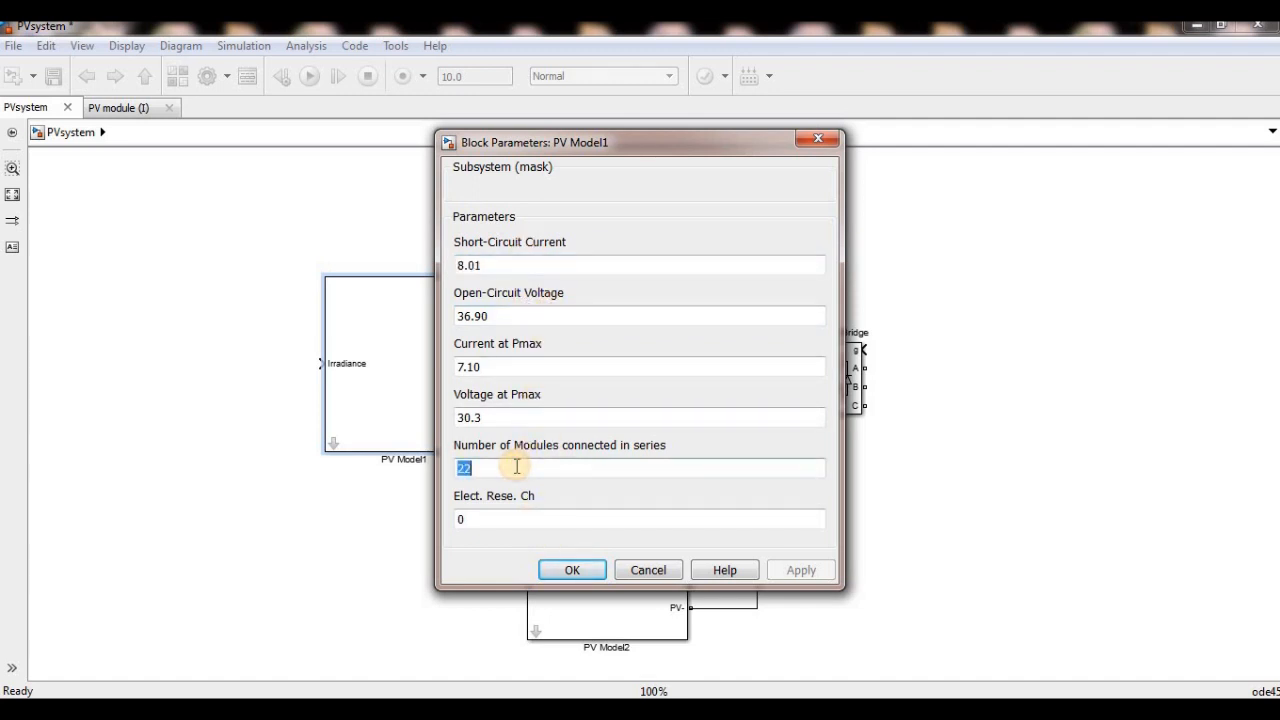
click(492, 465)
click(459, 417)
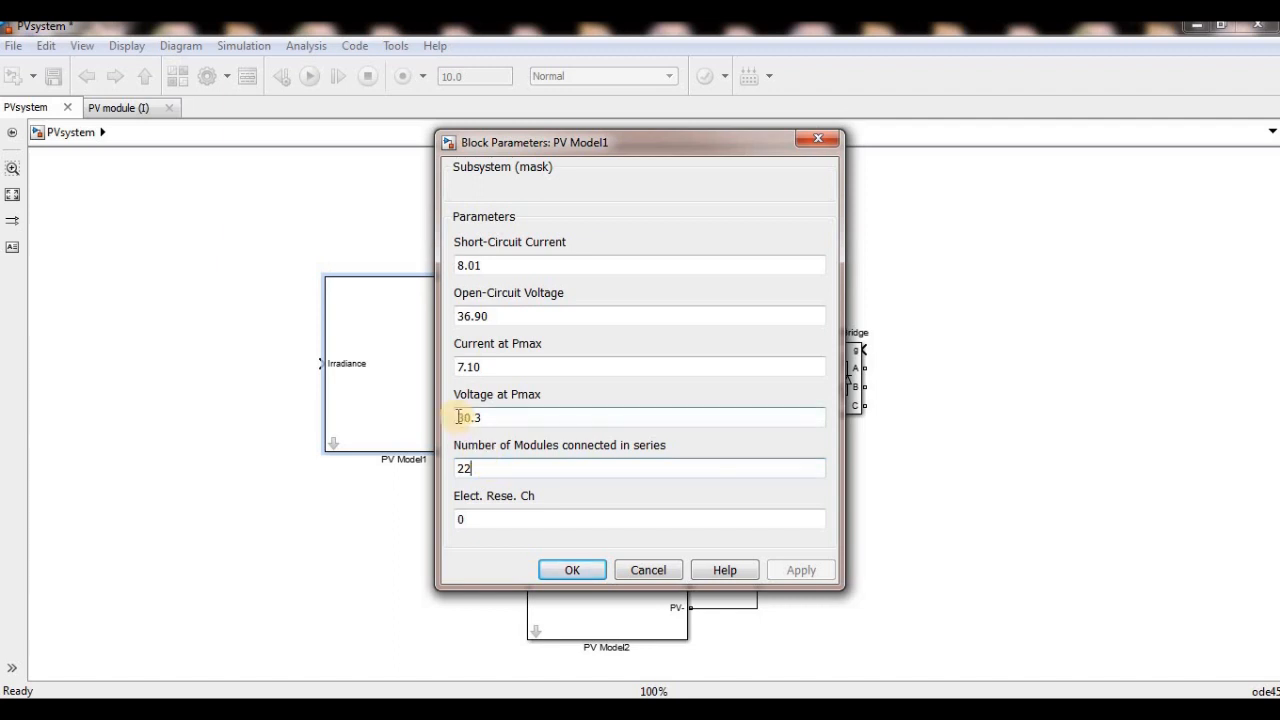
double_click(459, 417)
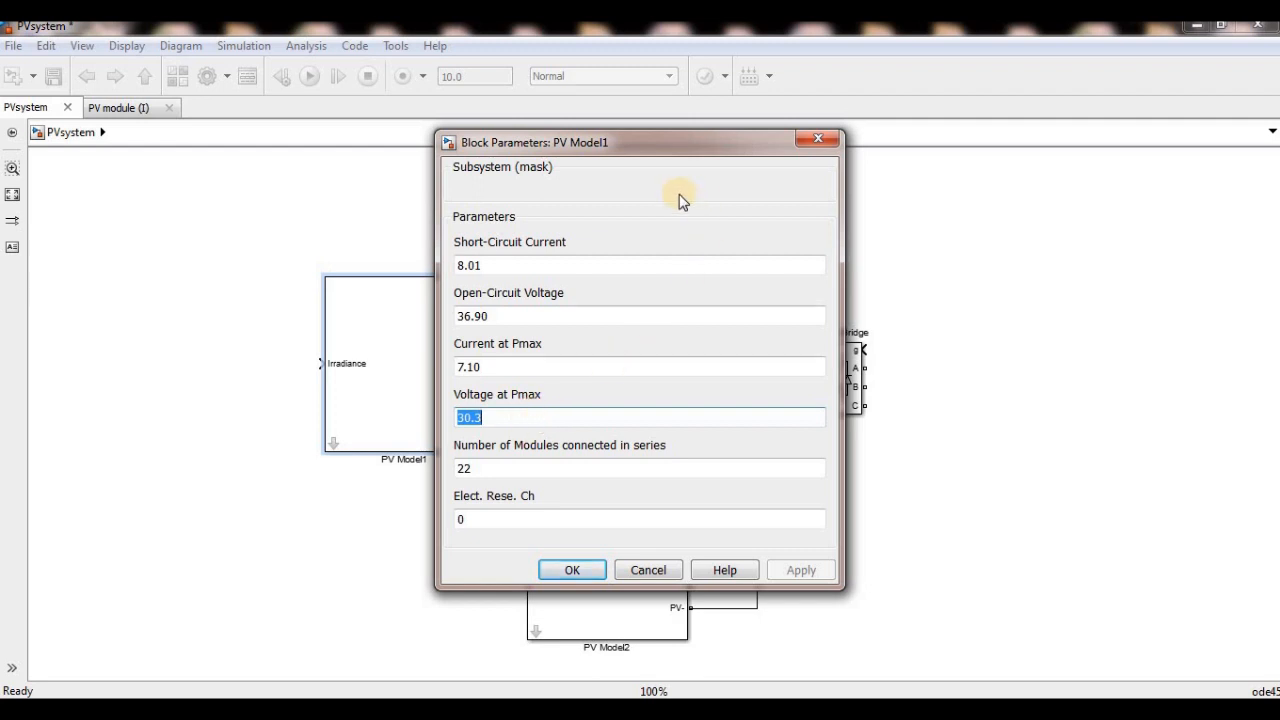
click(818, 142)
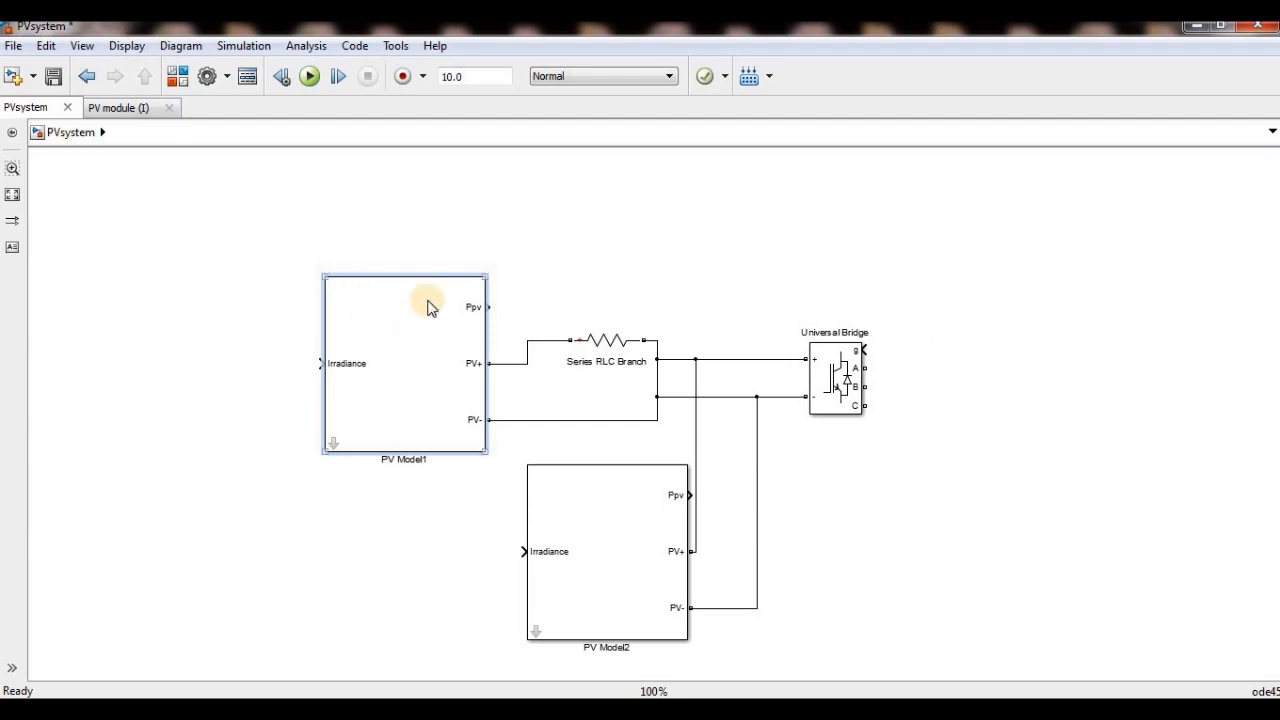
- Select PV Model1 together with its lines to the series RLC branch and the bridge's negative side
click(371, 303)
drag(500, 227, 276, 486)
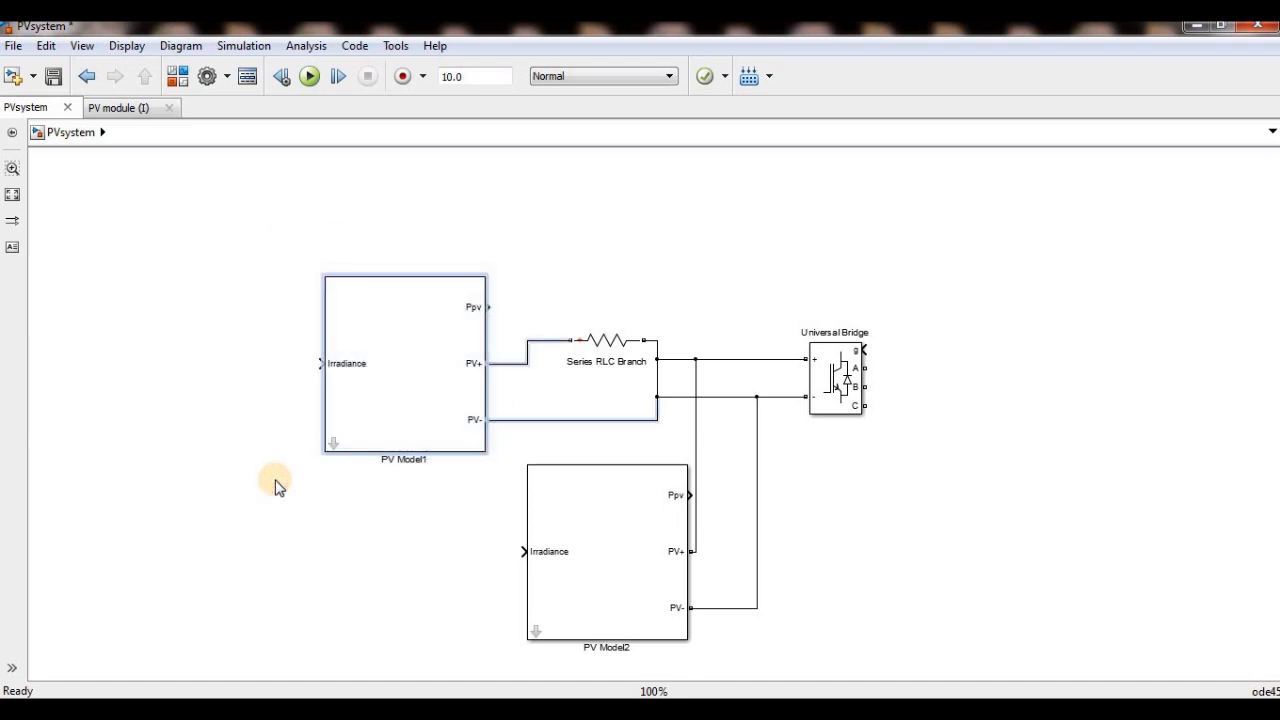